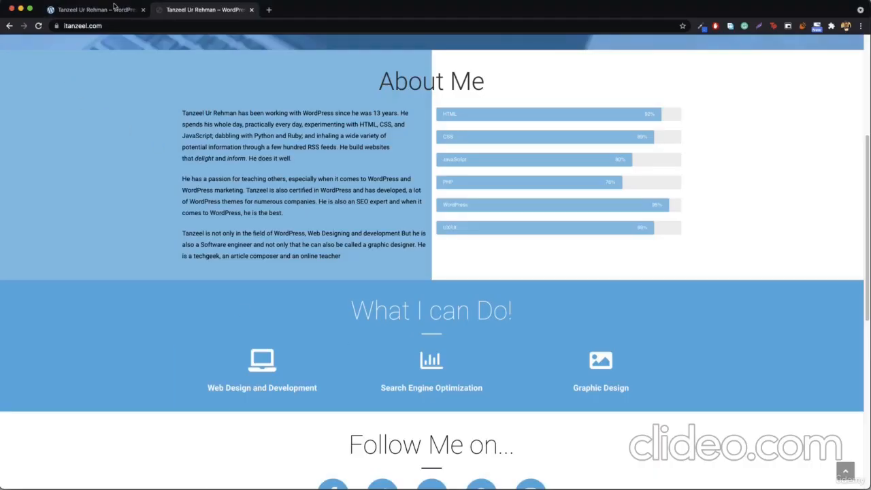
Open the local home page in the Elementor editor and delete its existing hero section
click(114, 8)
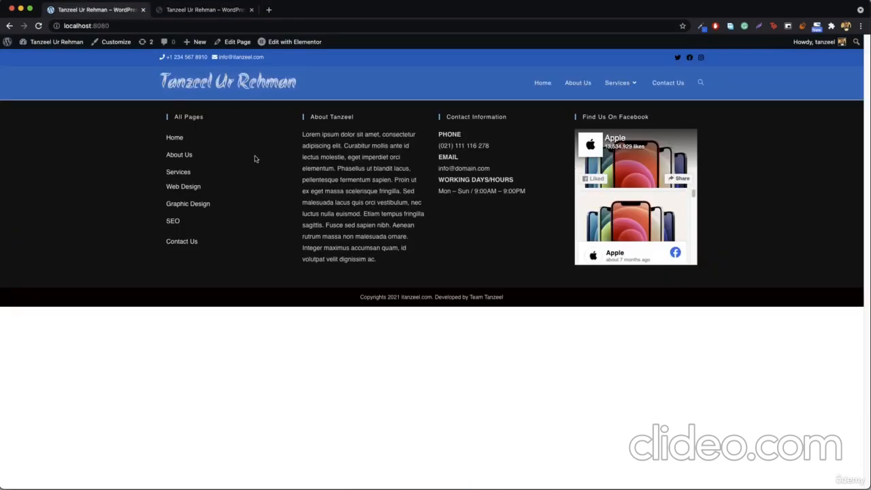
click(291, 41)
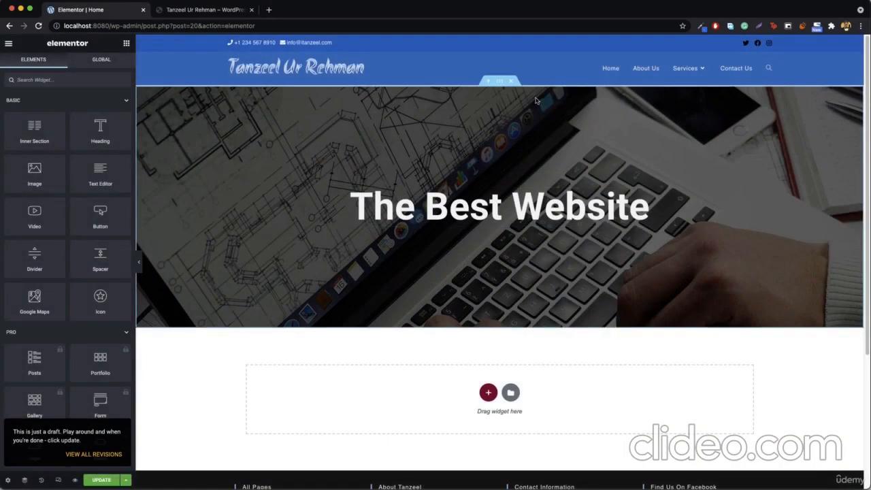
click(511, 81)
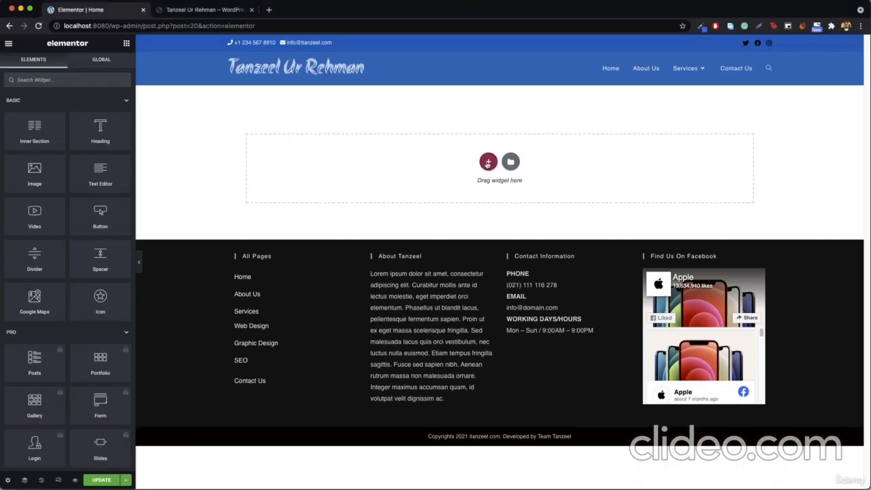
Add a single-column section to the empty page and place a Heading widget in it
click(488, 162)
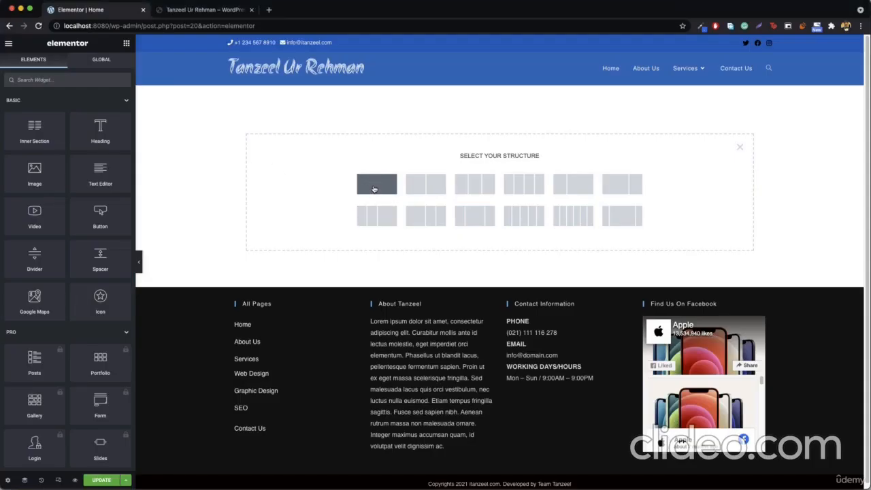
click(374, 189)
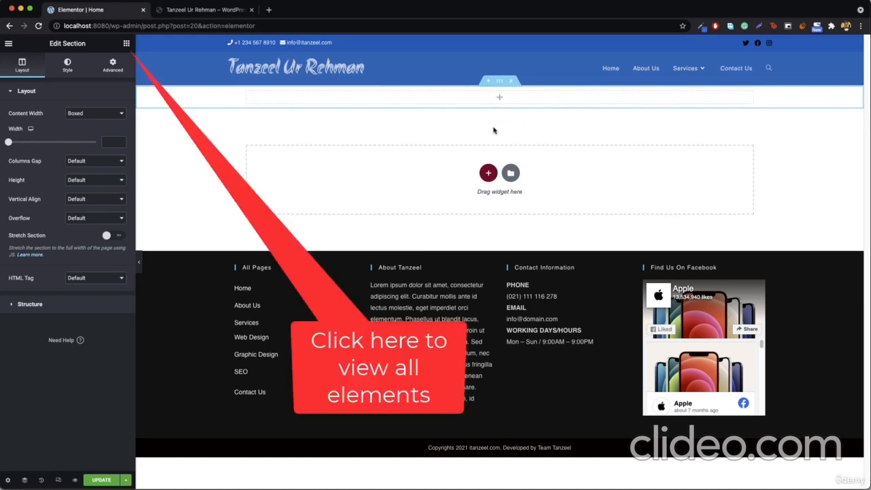
click(126, 44)
drag(95, 139, 499, 97)
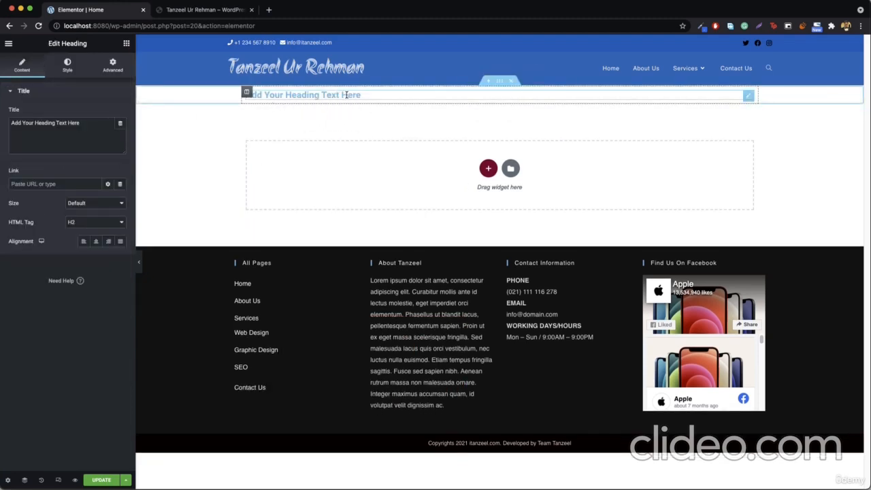
Place a Text Editor widget below the heading and an Image widget below the text
click(127, 43)
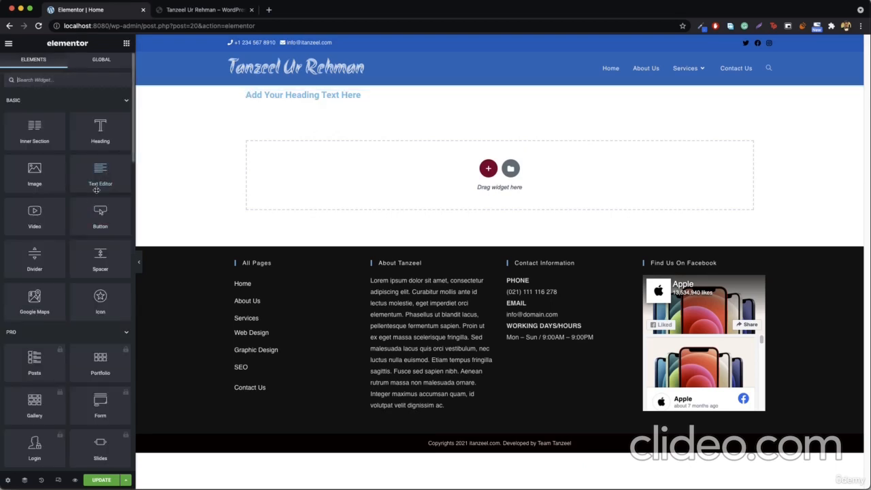
drag(109, 171, 336, 109)
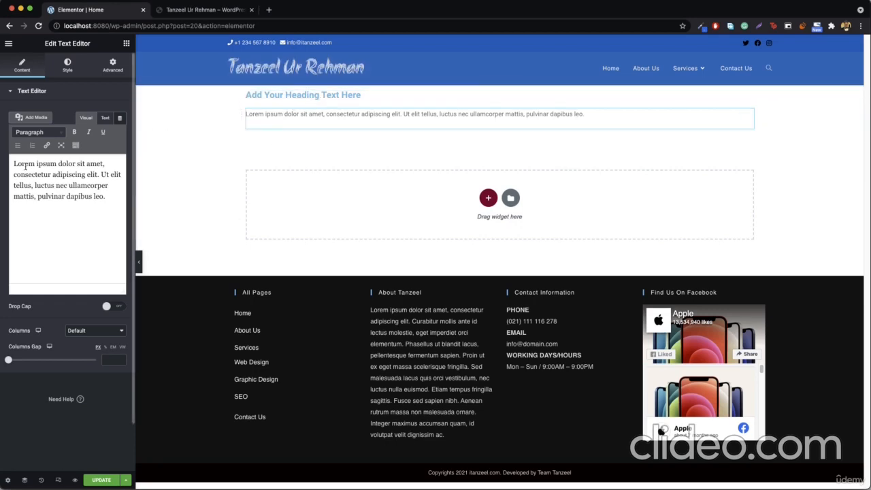
click(126, 43)
drag(36, 179, 288, 130)
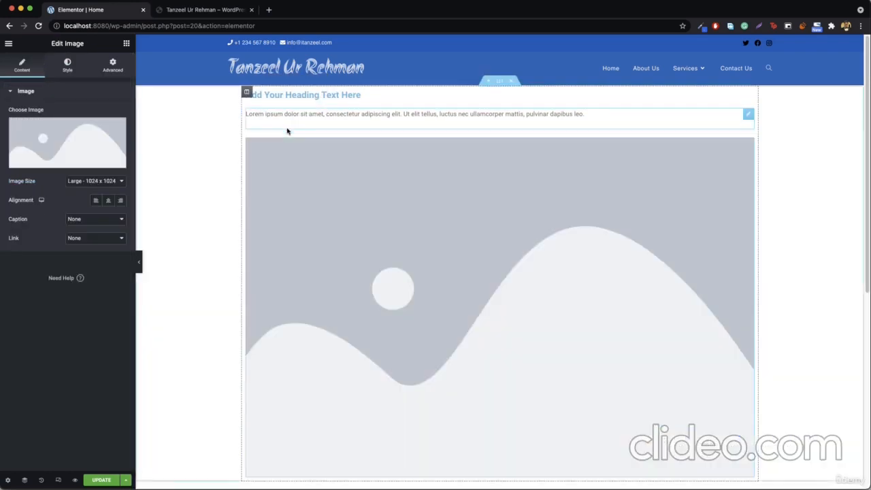
Delete the placeholder image and the whole single-column section with its heading and text
right_click(461, 195)
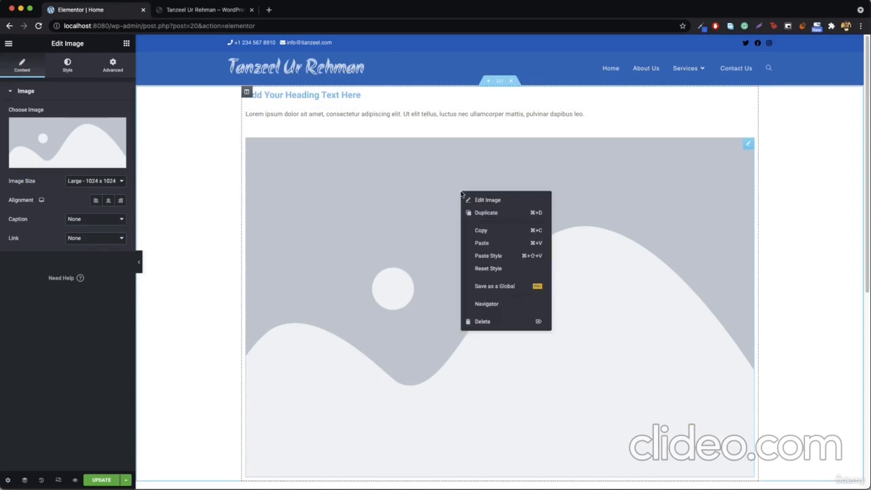
click(496, 322)
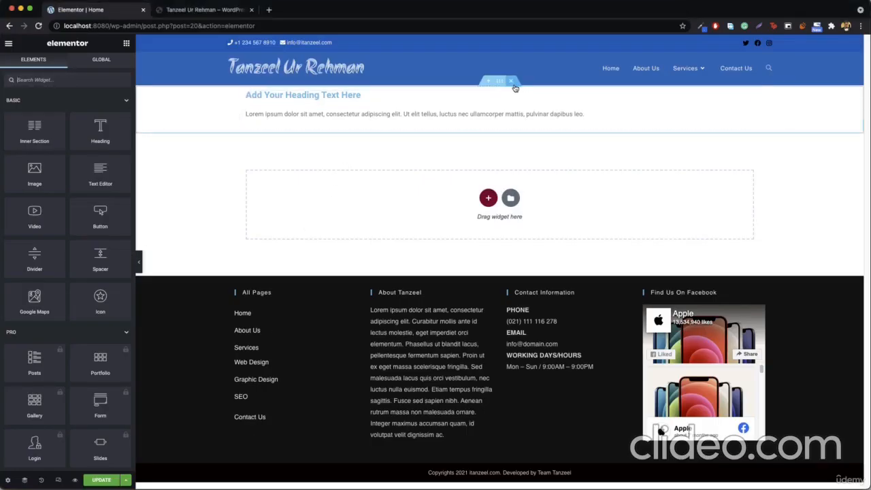
click(512, 83)
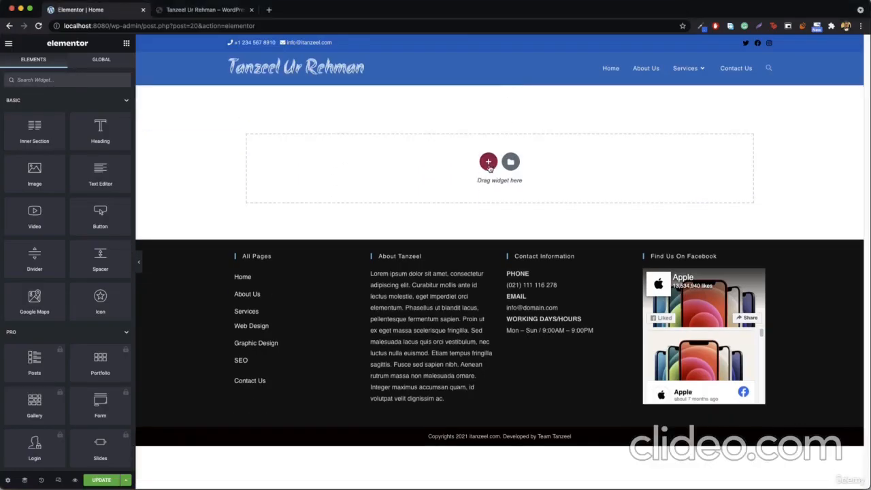
Add a section with two equal columns and place an Image widget in the first column
click(488, 164)
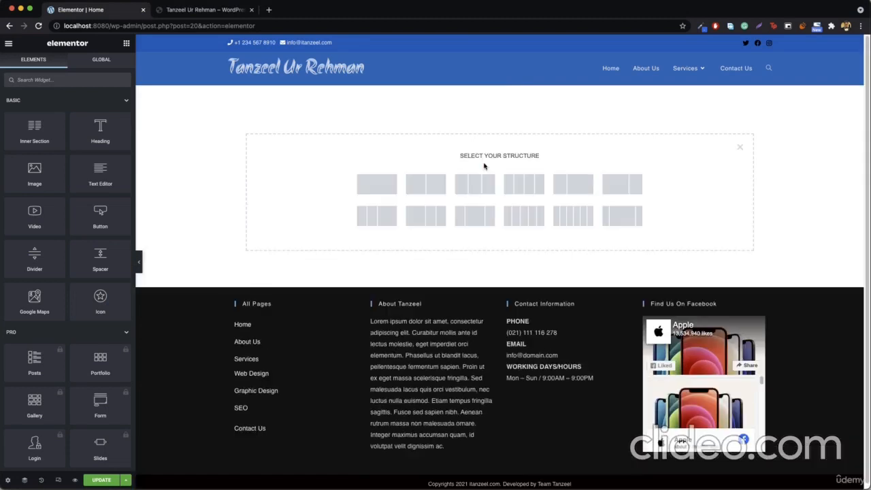
click(428, 185)
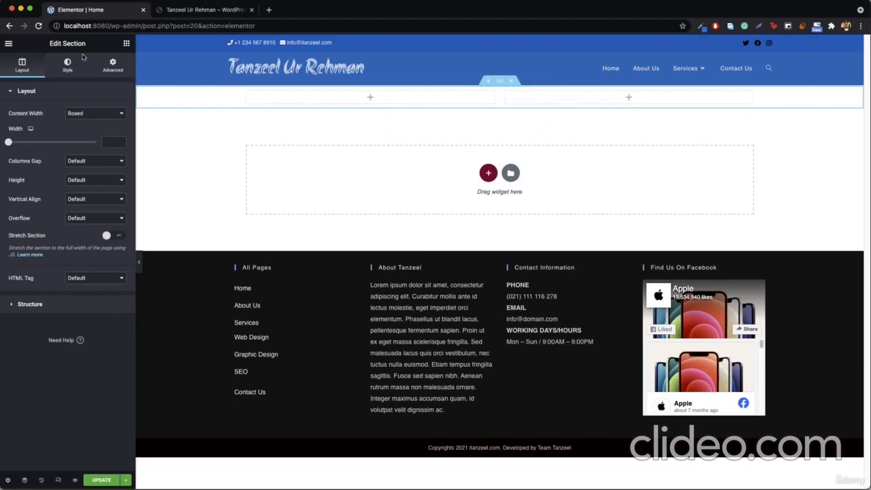
click(127, 44)
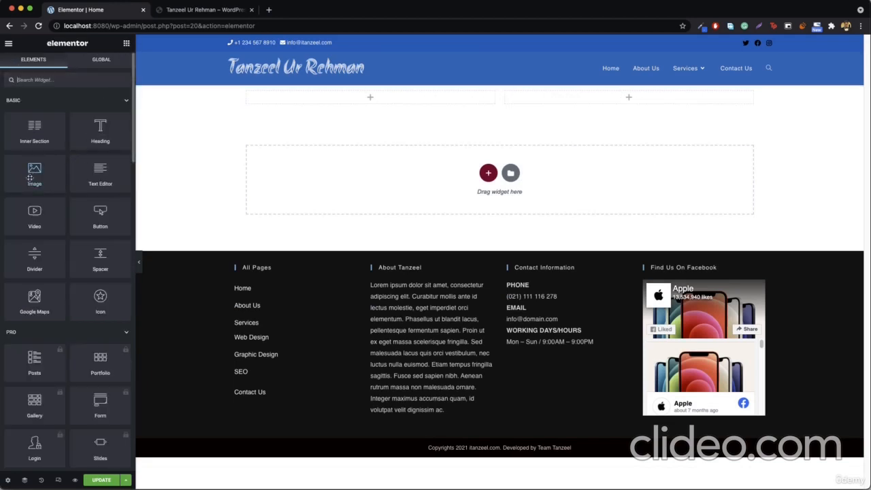
drag(32, 169, 387, 98)
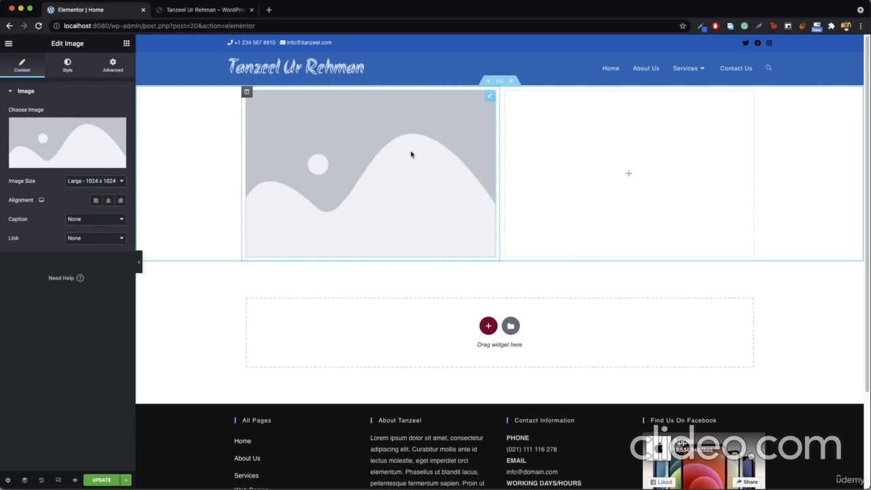
Place a Heading widget in the second column and a Text Editor widget directly below it
click(127, 44)
drag(92, 129, 613, 171)
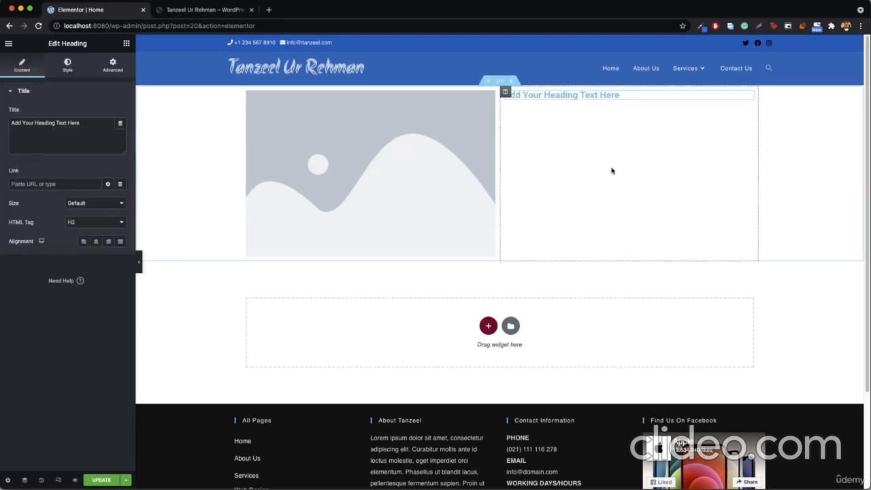
click(126, 45)
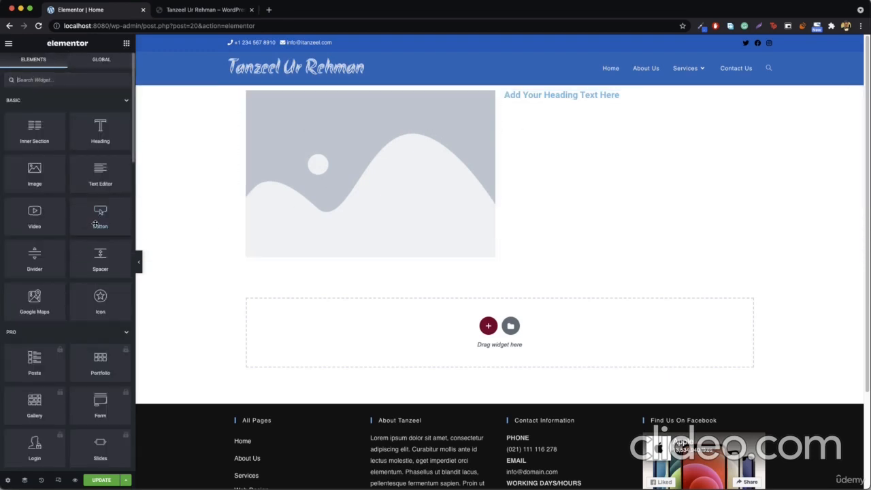
drag(94, 178, 573, 98)
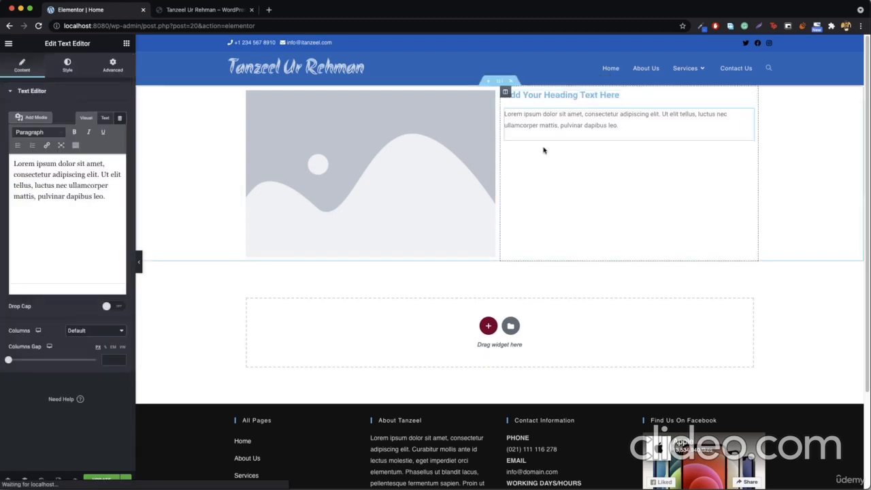
Fill the text widget with four paragraphs by repeating its Lorem ipsum placeholder text
click(47, 226)
key(ctrl+a)
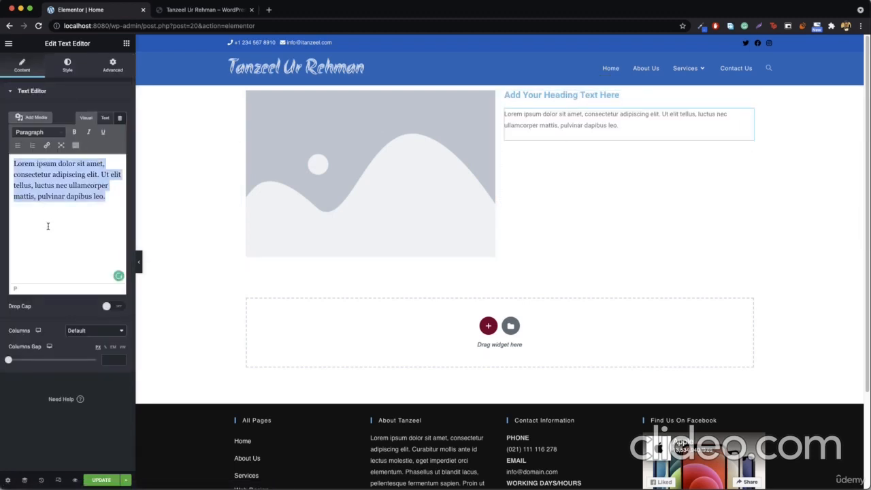
key(super+v)
key(super+v)
key(super+v)
key(super+v)
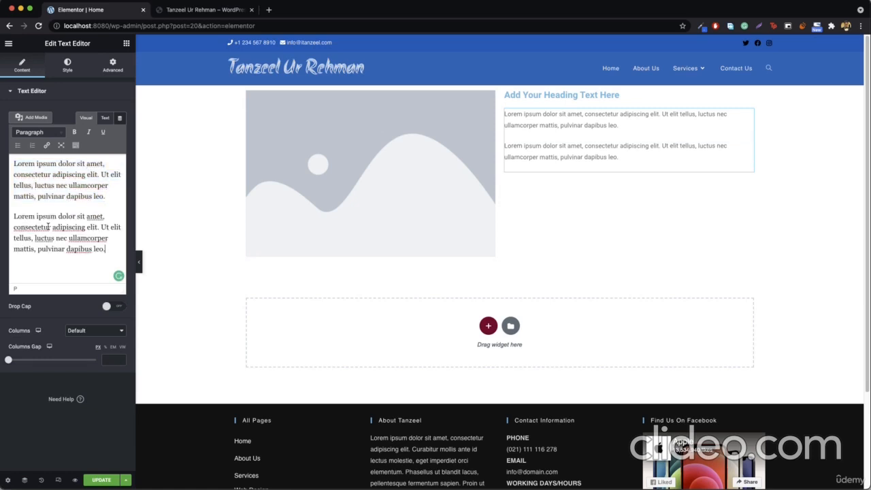
Preview the two-column section without the editor panel and highlight its heading and body paragraphs
click(139, 261)
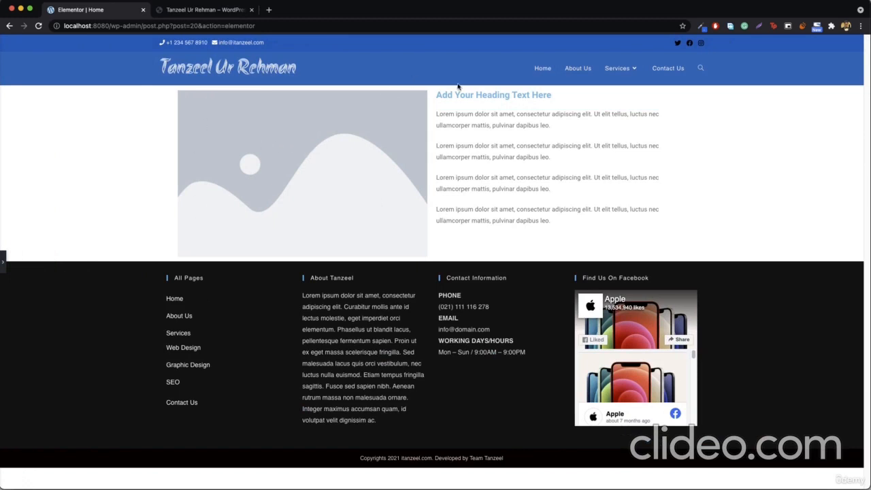
drag(438, 94, 571, 100)
click(570, 100)
drag(437, 114, 547, 216)
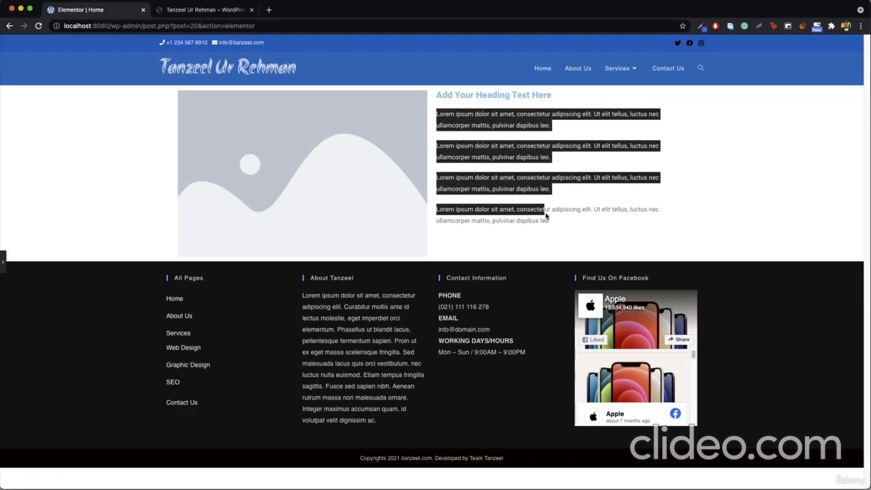
click(548, 216)
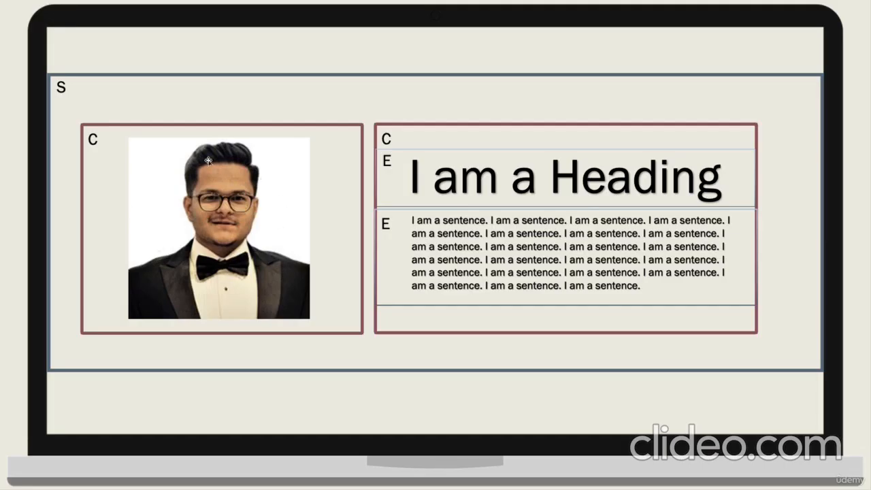
Compare the page with the section, column and element layout slides, and bring back the page's editor panel
click(97, 370)
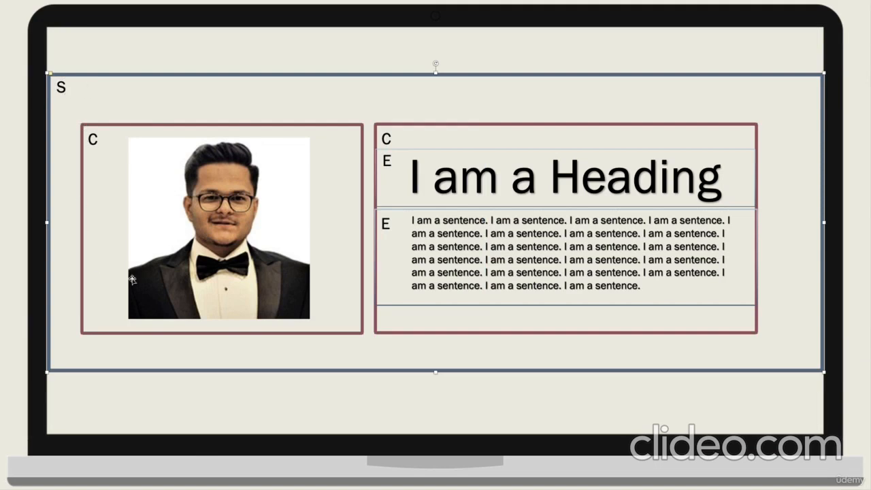
click(233, 402)
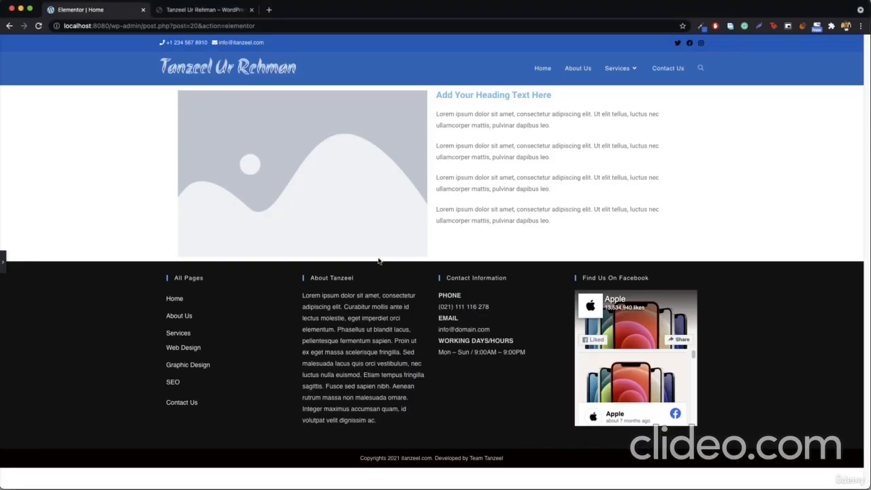
click(2, 264)
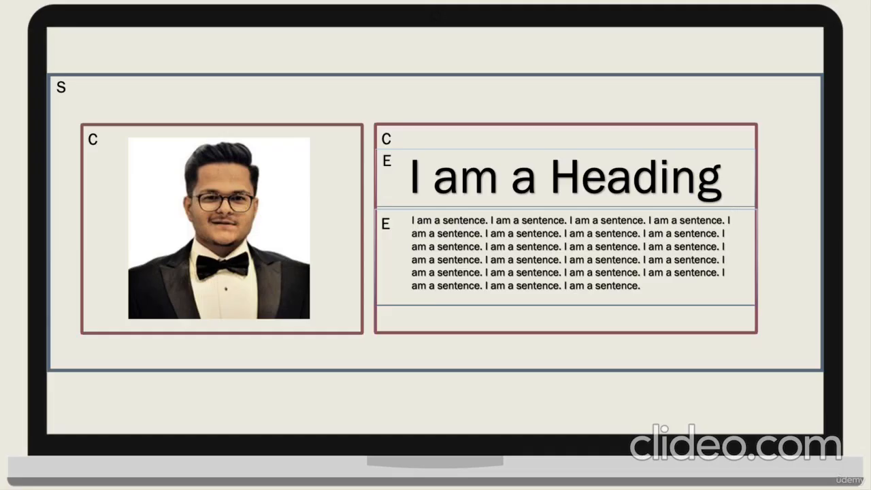
key(Right)
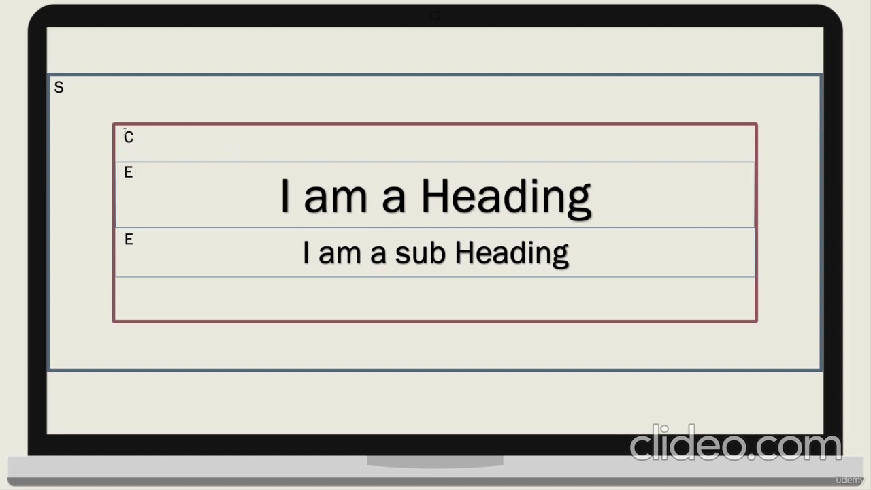
key(Right)
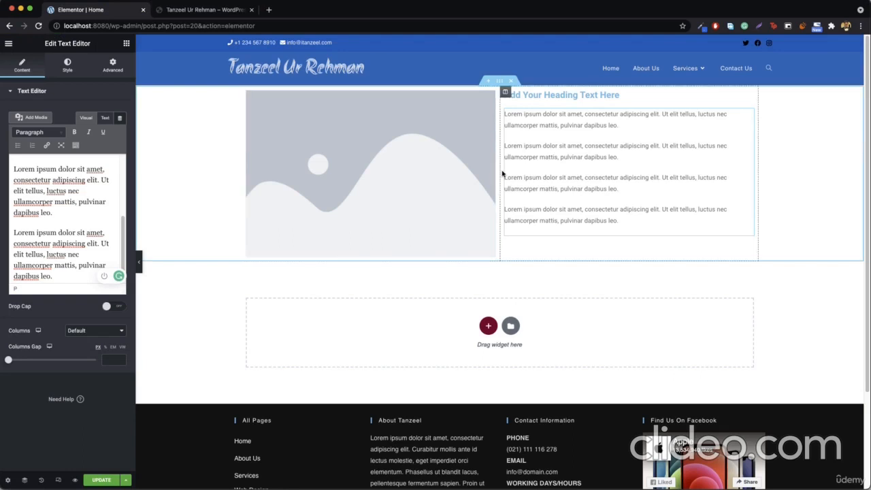
Narrow the image column to widen the text column, and add a new column after the text column
drag(500, 171, 460, 172)
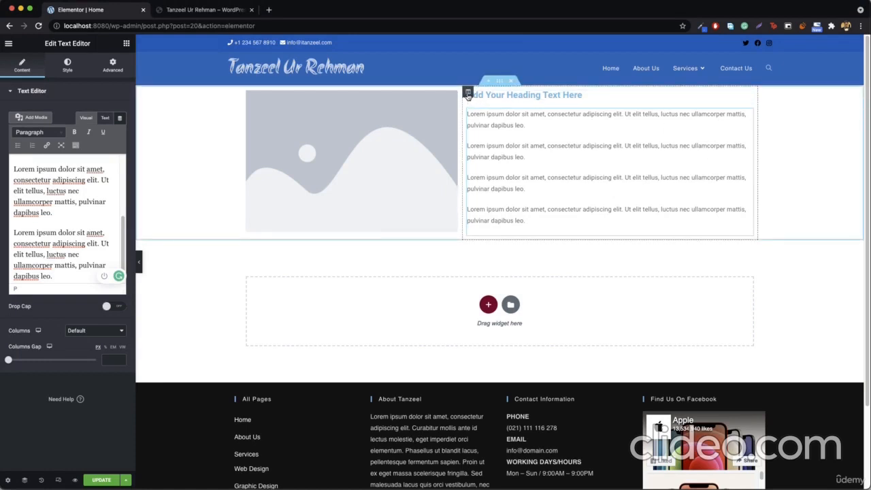
right_click(468, 94)
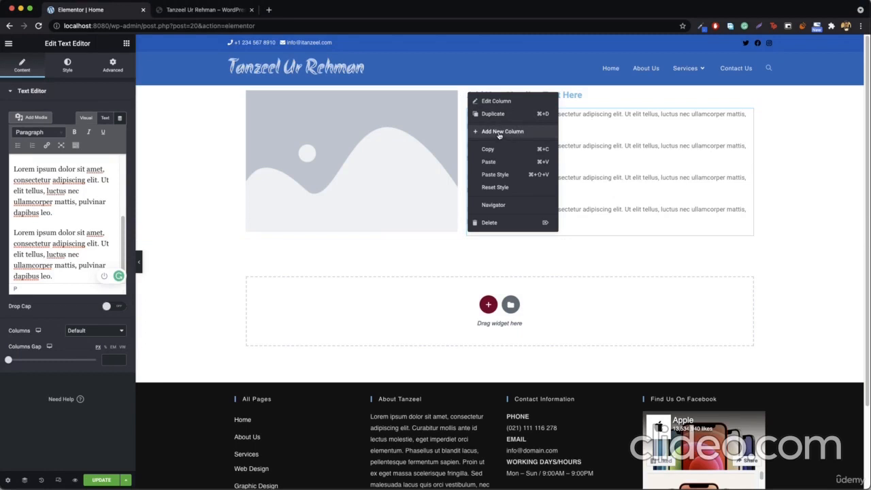
click(499, 133)
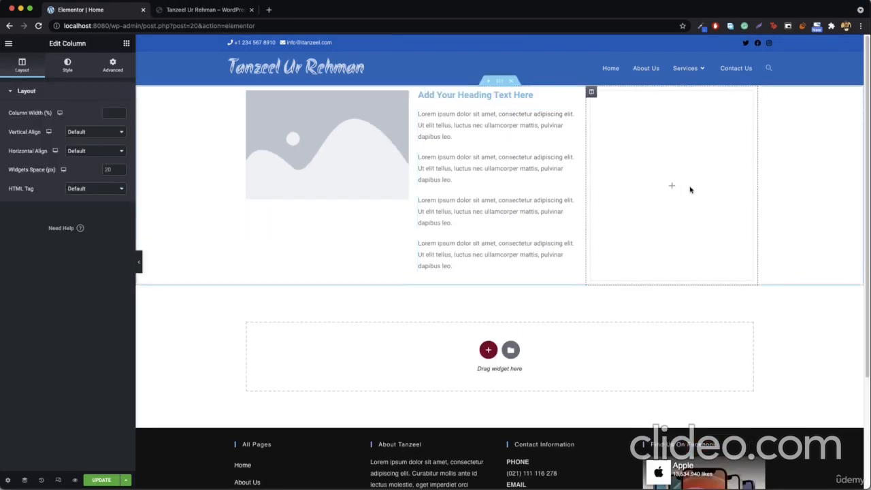
Place a Google Maps widget in the empty third column
click(127, 45)
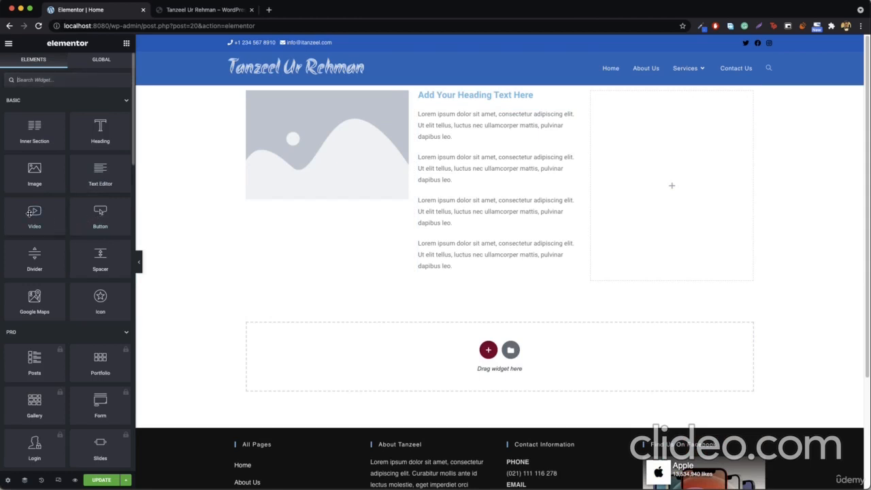
drag(33, 301, 684, 179)
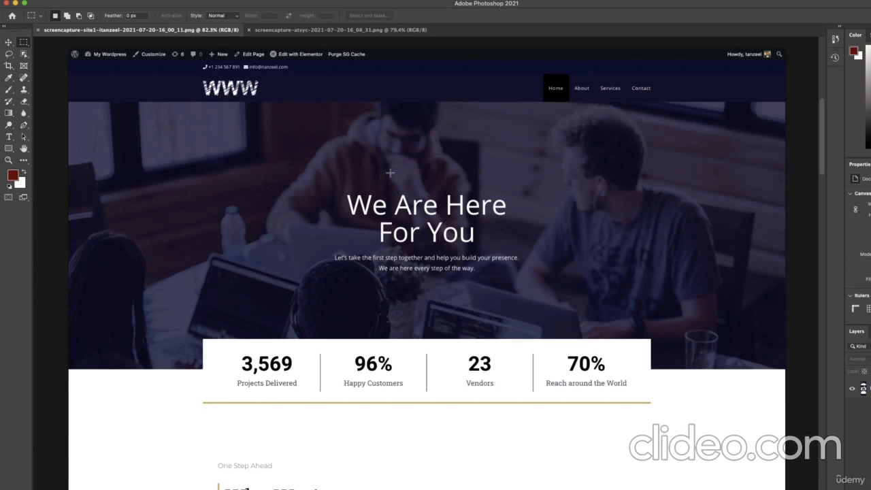
In Photoshop, outline the hero, Why We Are The Best and Explore What We Are Doing Better sections of the example page
scroll(371, 184, down, 5)
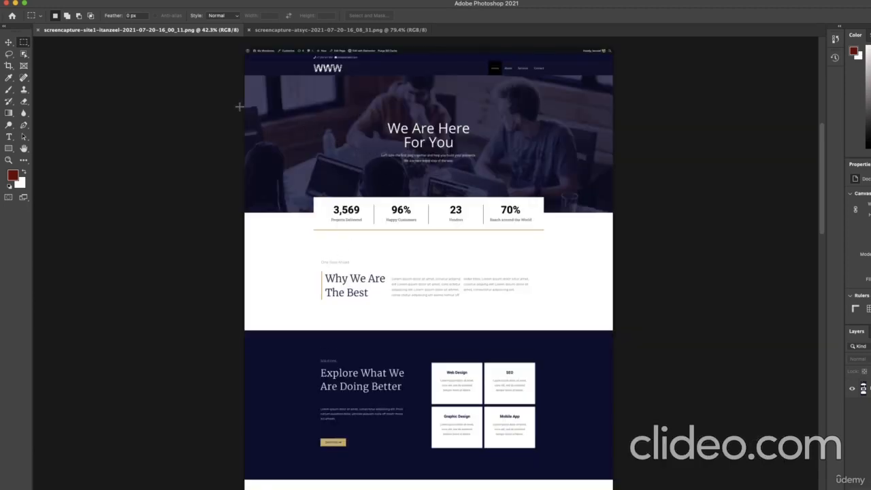
drag(245, 76, 614, 213)
key(super+d)
drag(254, 229, 600, 317)
key(super+d)
drag(246, 333, 613, 480)
Outline the hero area's section and column, plus its heading and paragraph elements, with rectangular selections
drag(244, 75, 612, 211)
drag(307, 78, 563, 195)
click(556, 191)
drag(380, 116, 478, 150)
click(470, 149)
drag(371, 152, 482, 173)
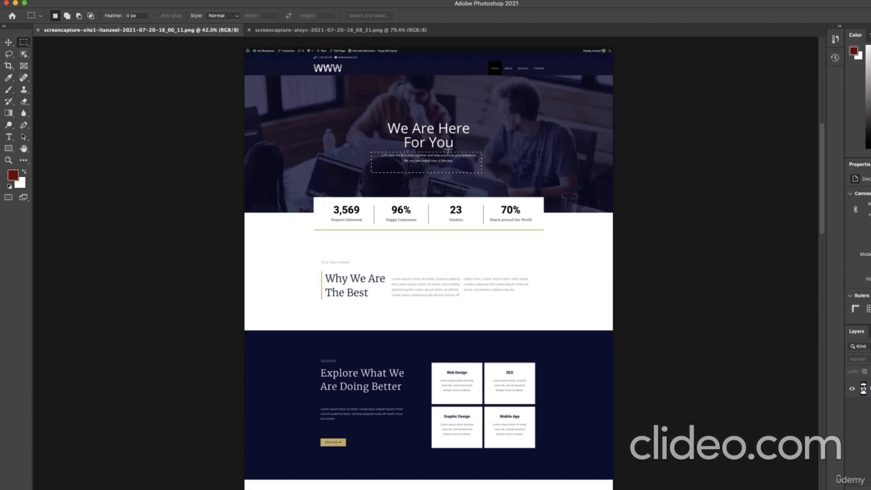
click(441, 144)
Outline the statistics section, its Projects Delivered column, and the number element inside that column
drag(243, 197, 615, 233)
click(478, 221)
drag(313, 198, 375, 231)
drag(330, 203, 363, 217)
Outline the Why We Are The Best section and each of its three columns
drag(244, 230, 618, 311)
drag(301, 250, 387, 311)
click(395, 247)
drag(388, 255, 461, 317)
click(462, 271)
drag(461, 260, 547, 309)
click(543, 307)
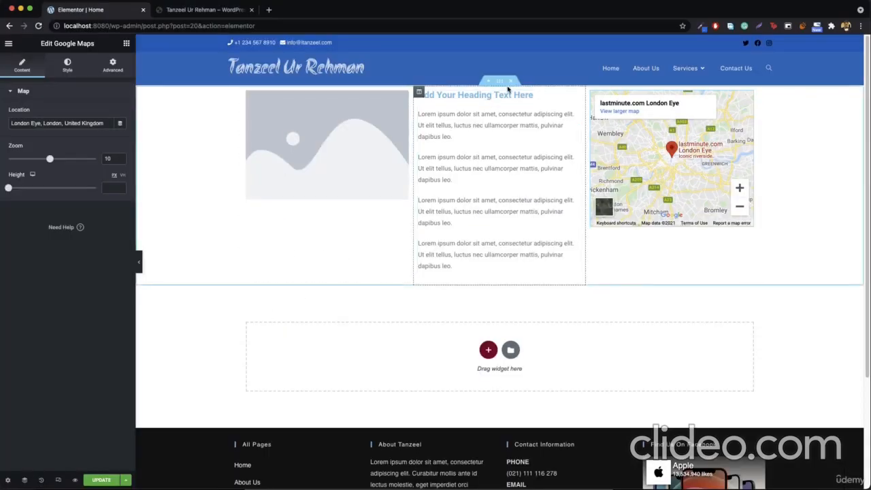
Switch to the Elementor page, delete the existing three-column section, and add a new single-column section
click(515, 82)
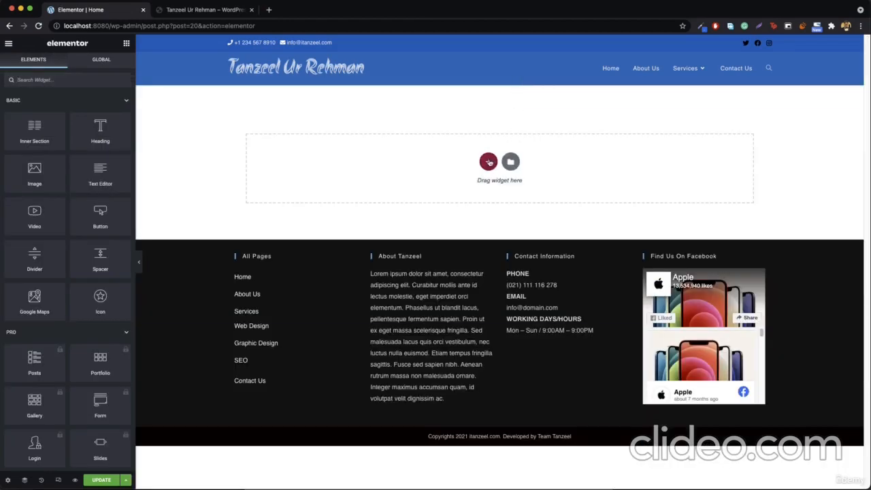
click(491, 163)
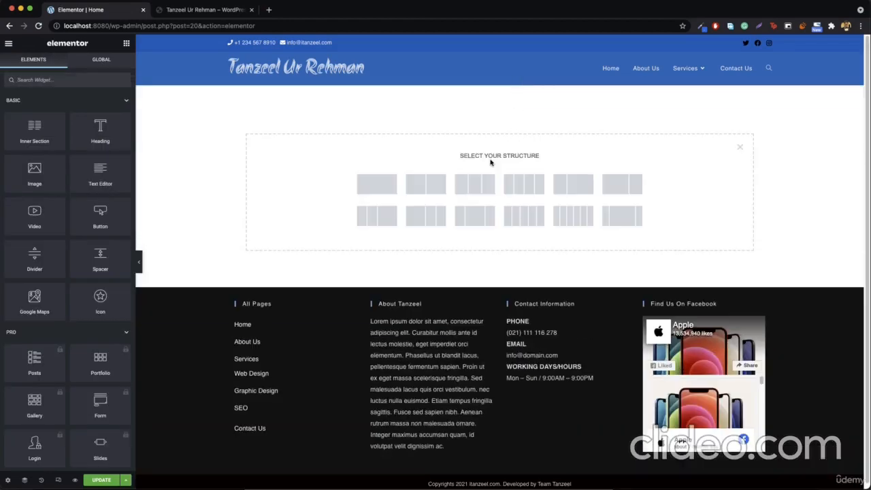
click(393, 186)
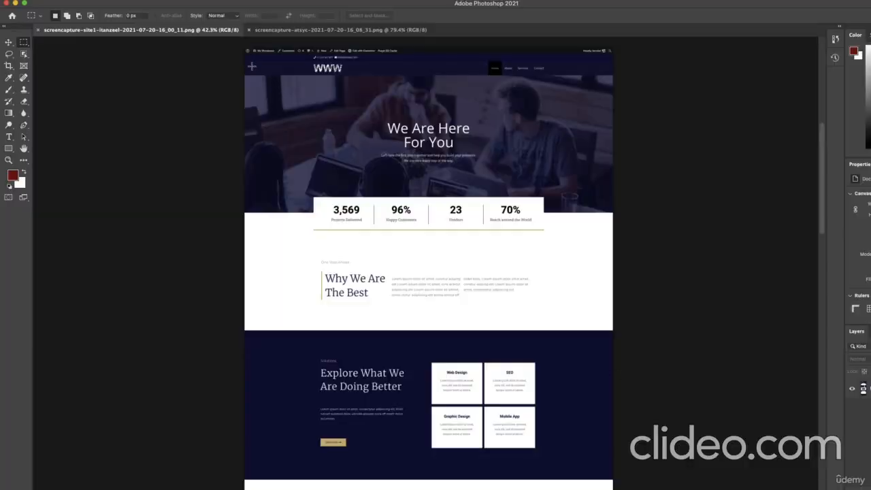
Switch to the example layout in Photoshop and outline the hero's full-width section and its narrower column area
drag(245, 76, 626, 222)
key(super+d)
drag(310, 76, 564, 274)
key(super+d)
drag(244, 75, 612, 211)
click(683, 198)
Mark the boxed content width with one tall selection running from the hero down the example page
drag(311, 76, 546, 439)
scroll(433, 317, up, 10)
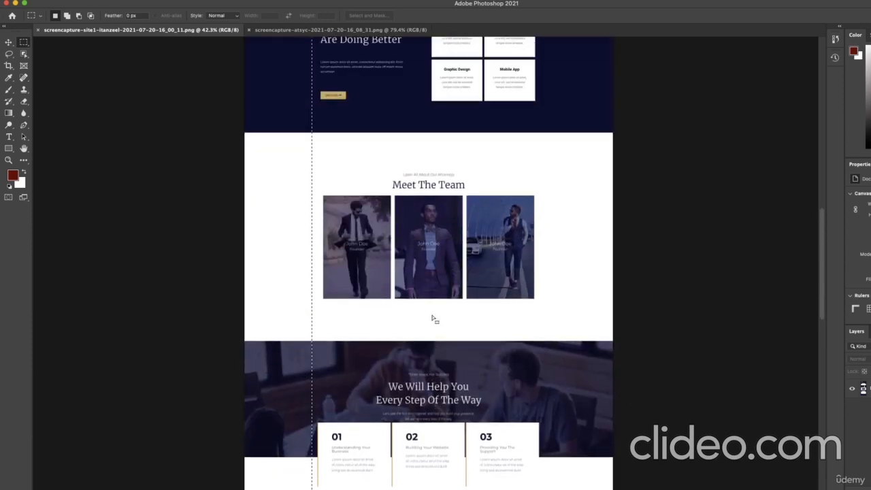
scroll(434, 317, up, 4)
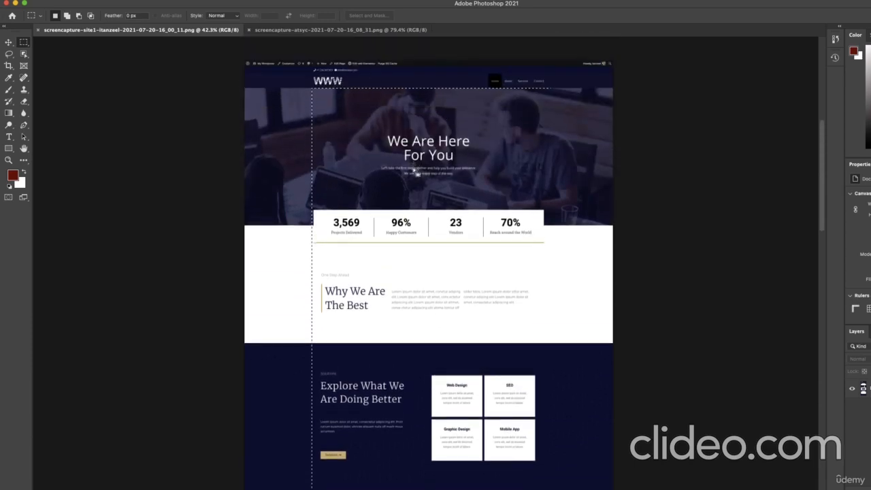
scroll(379, 203, up, 5)
Examine how the content of each section of the example page lines up with the marked boxed width
scroll(379, 203, down, 4)
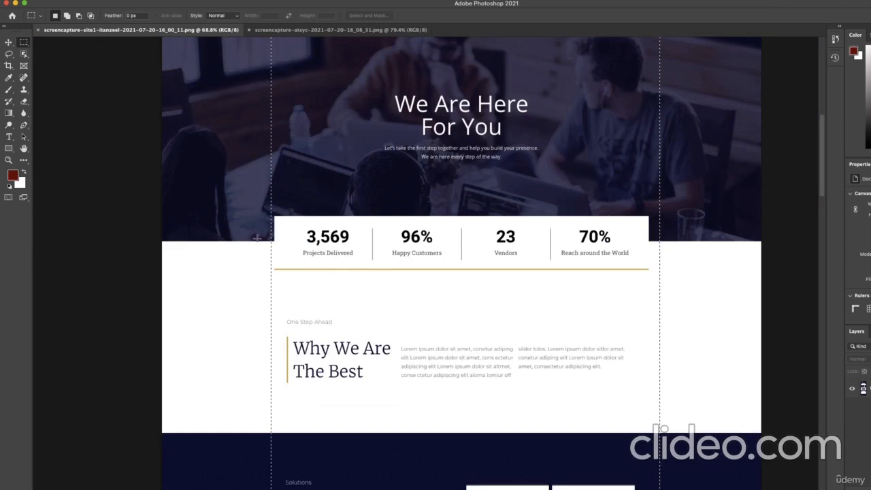
scroll(213, 284, down, 5)
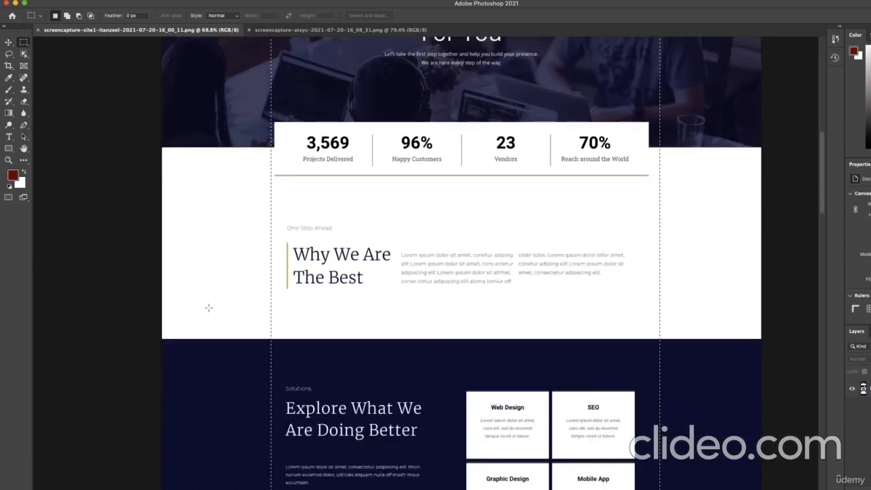
scroll(205, 355, down, 1)
scroll(206, 354, down, 15)
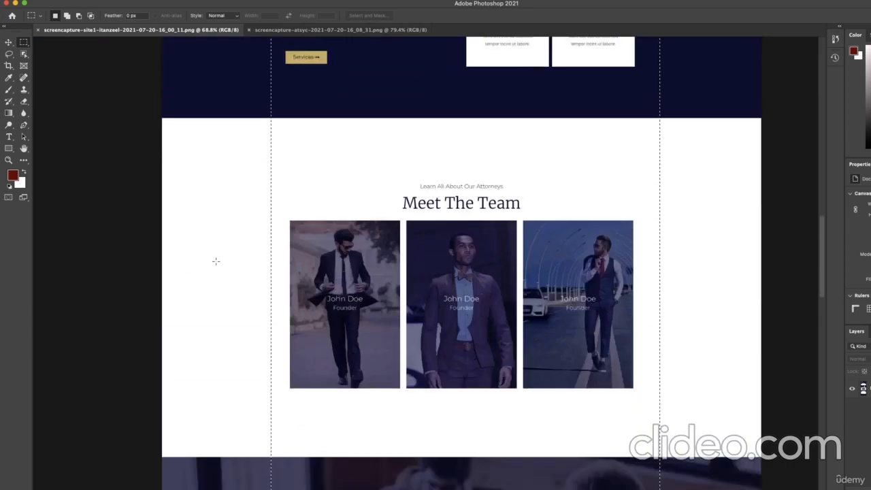
scroll(213, 286, down, 6)
scroll(215, 287, down, 3)
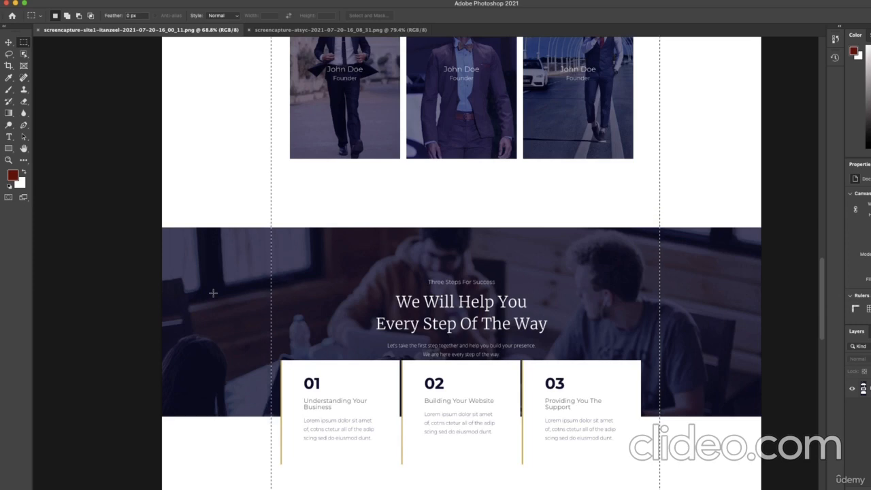
scroll(213, 293, up, 15)
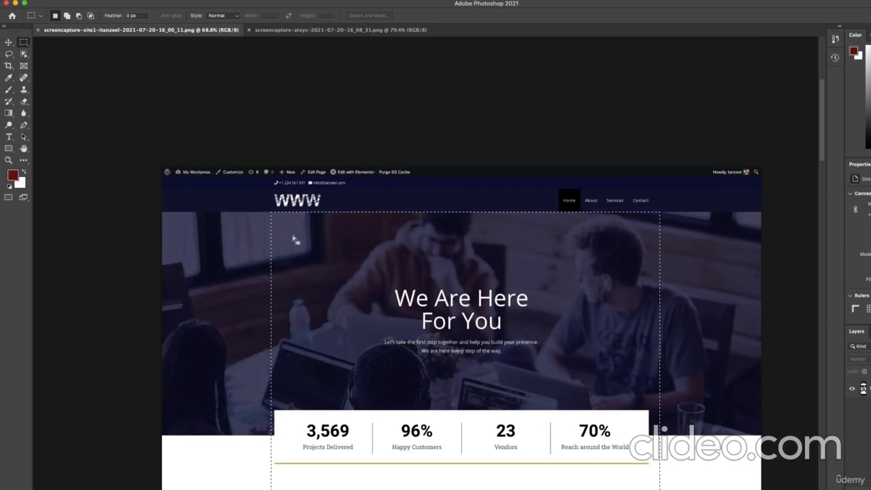
scroll(294, 245, down, 5)
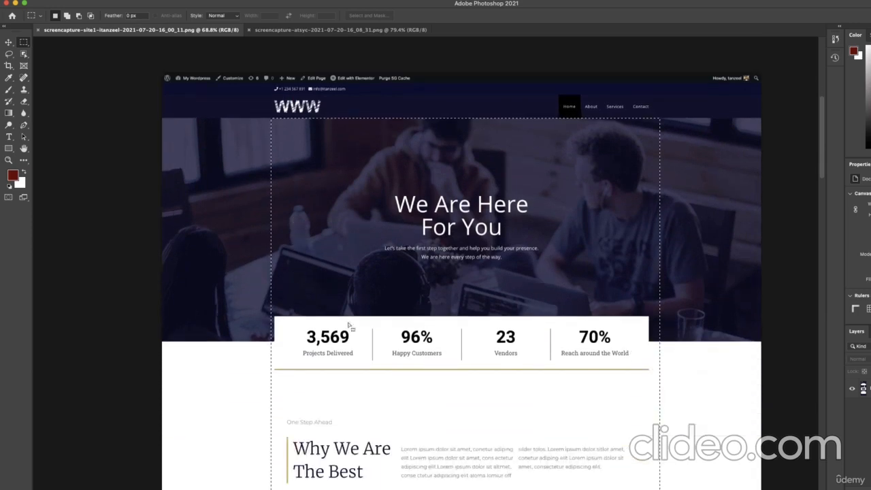
scroll(287, 349, down, 2)
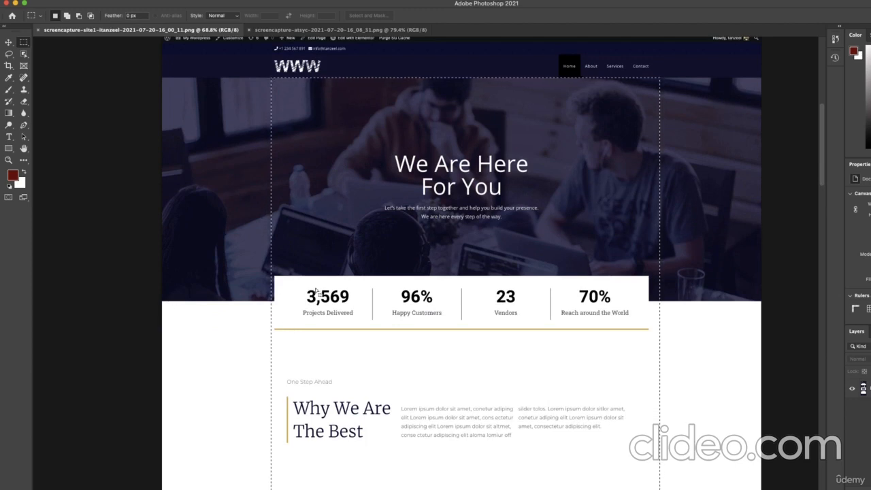
scroll(286, 329, down, 5)
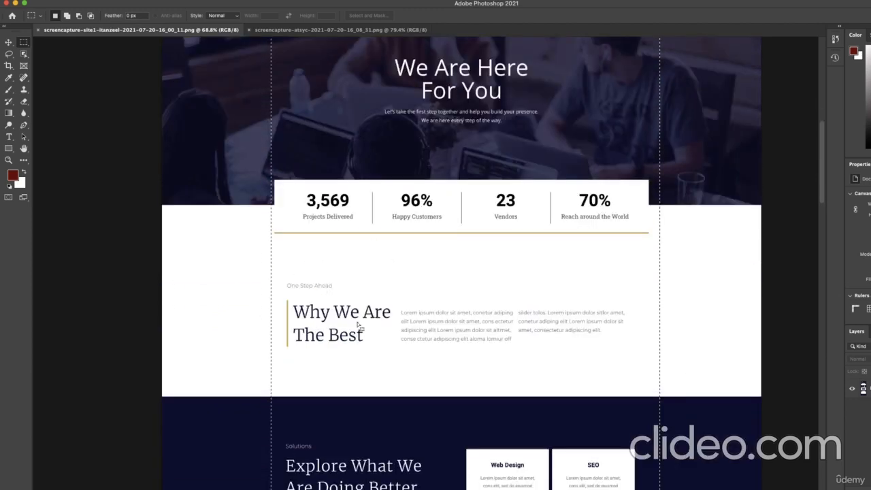
scroll(371, 267, down, 5)
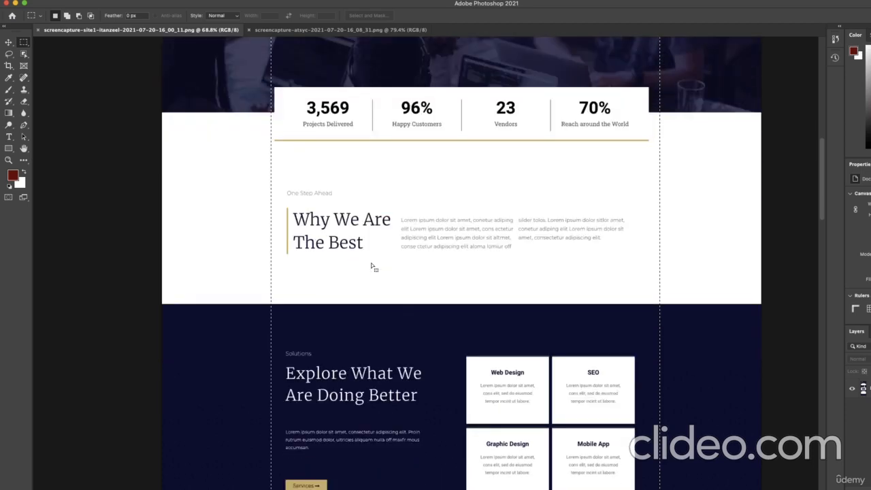
scroll(268, 286, down, 6)
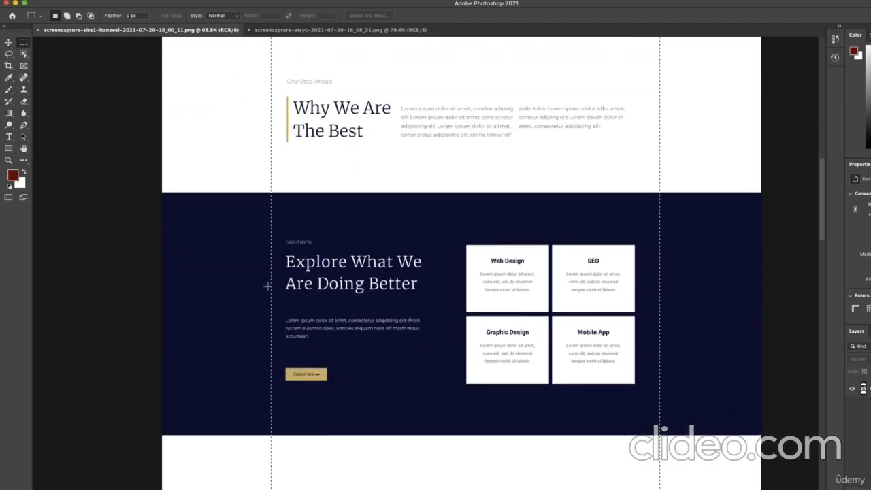
scroll(265, 241, up, 15)
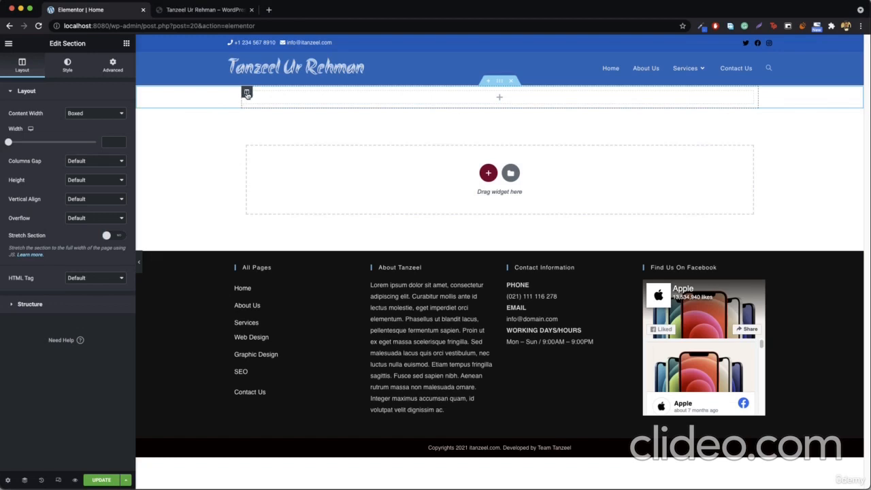
Return to the Elementor page, open the single column's settings, and place a Heading widget in that column
click(247, 92)
right_click(247, 93)
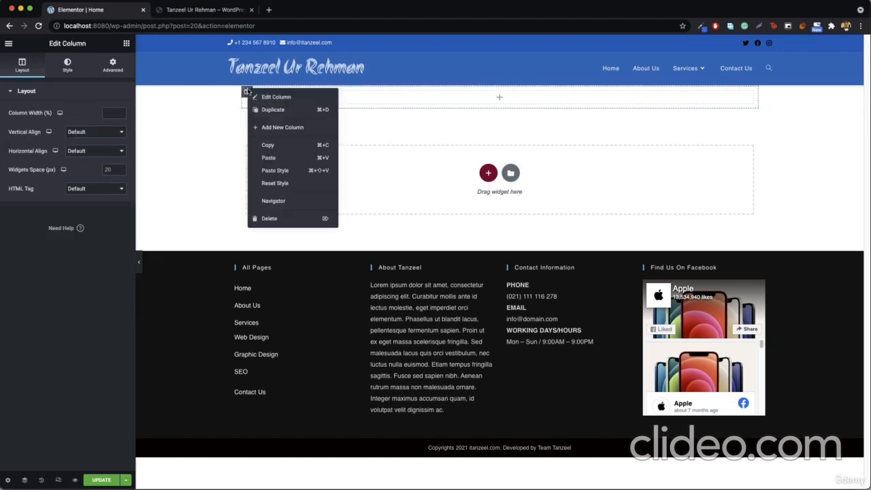
click(262, 96)
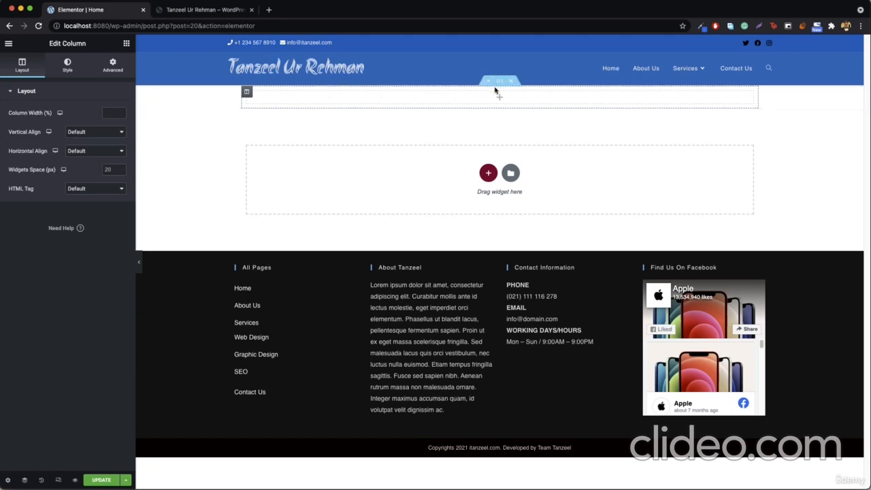
click(128, 42)
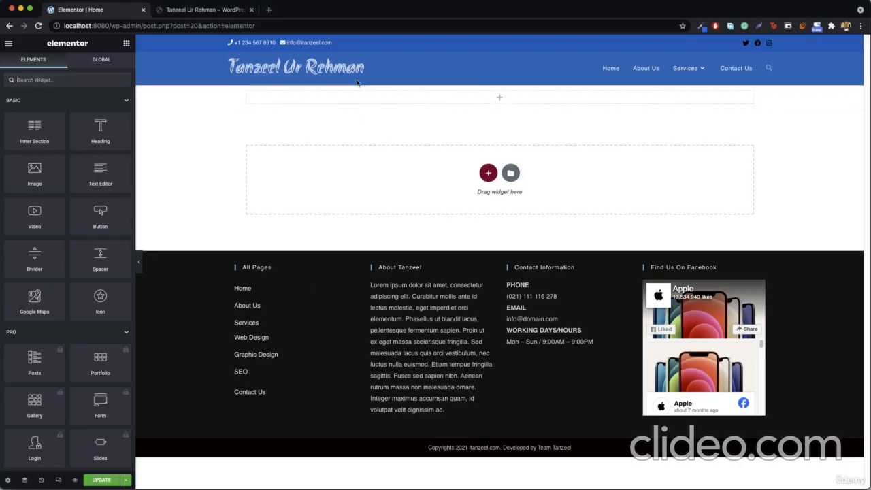
drag(100, 130, 519, 96)
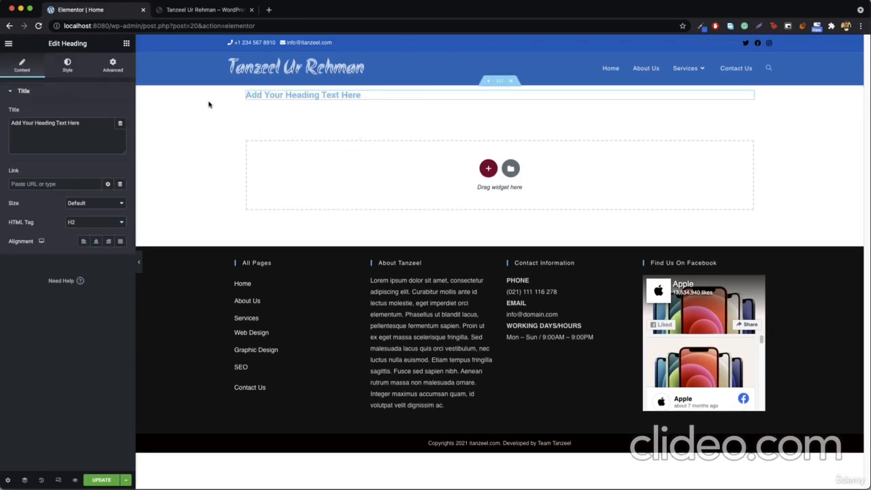
Add a two-column section below the heading and place an Image widget in its first column
click(488, 171)
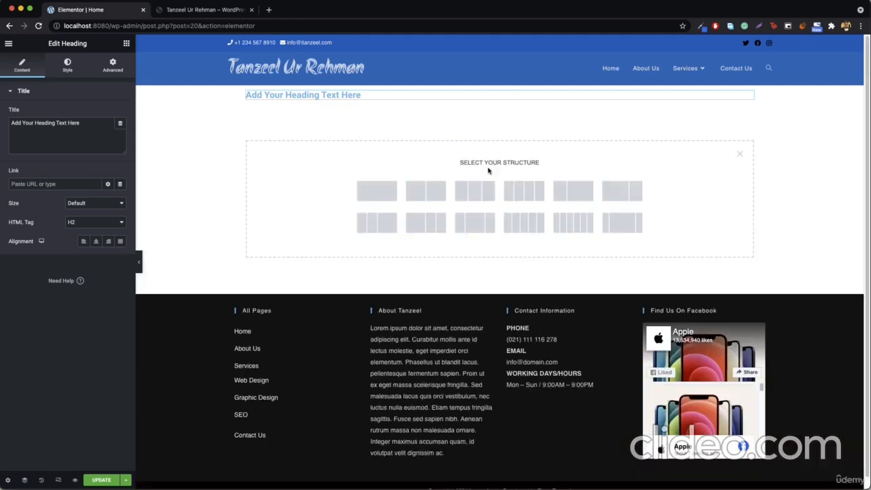
click(427, 193)
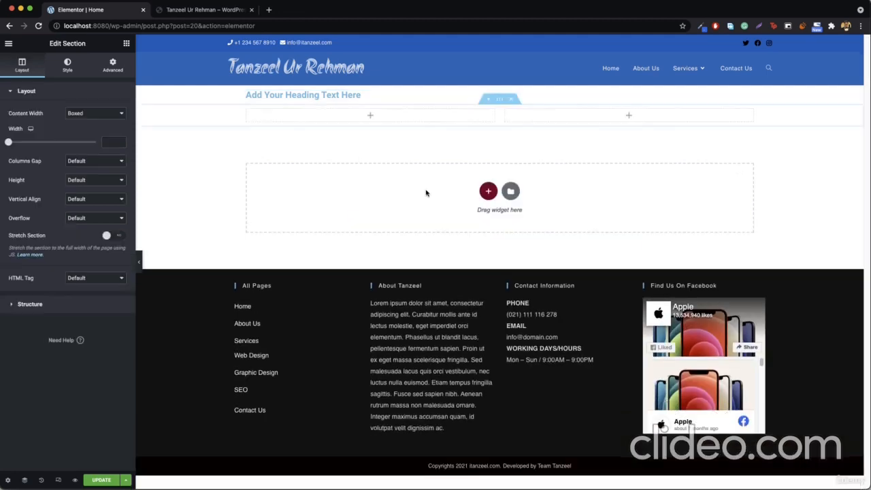
click(126, 43)
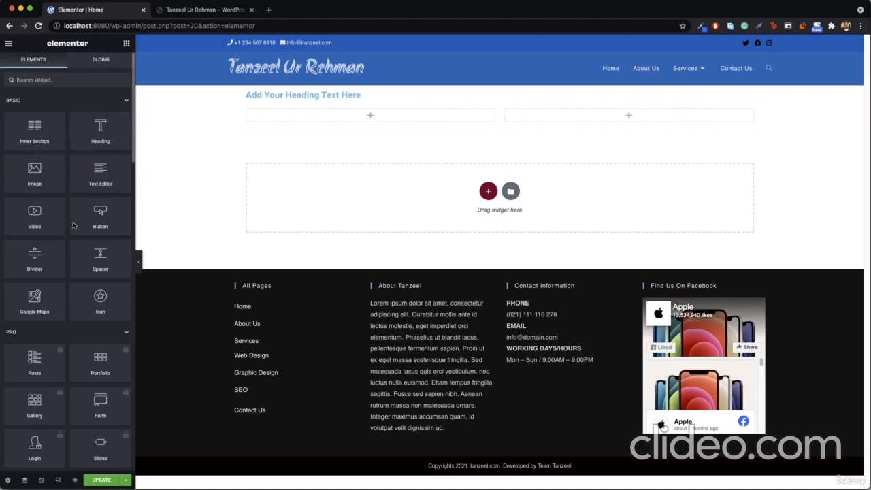
drag(34, 171, 415, 117)
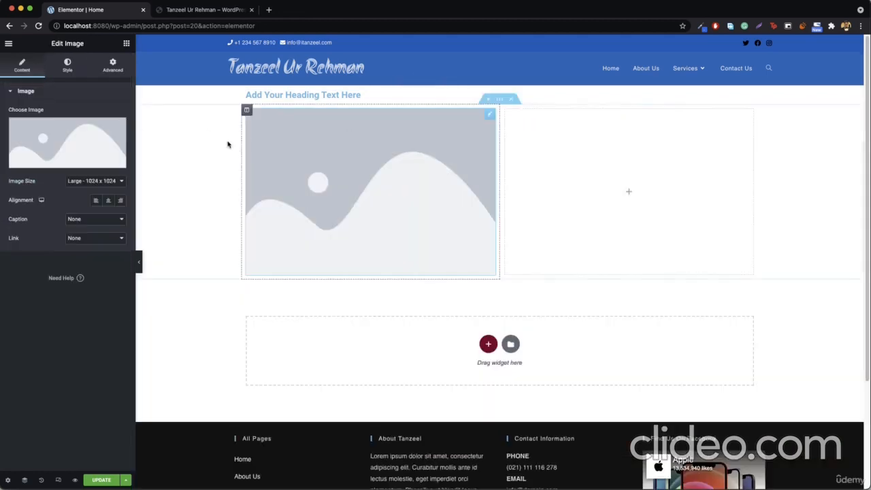
Place a Heading widget and a Text Editor widget below it in the second column, beside the image
click(126, 43)
drag(100, 130, 665, 176)
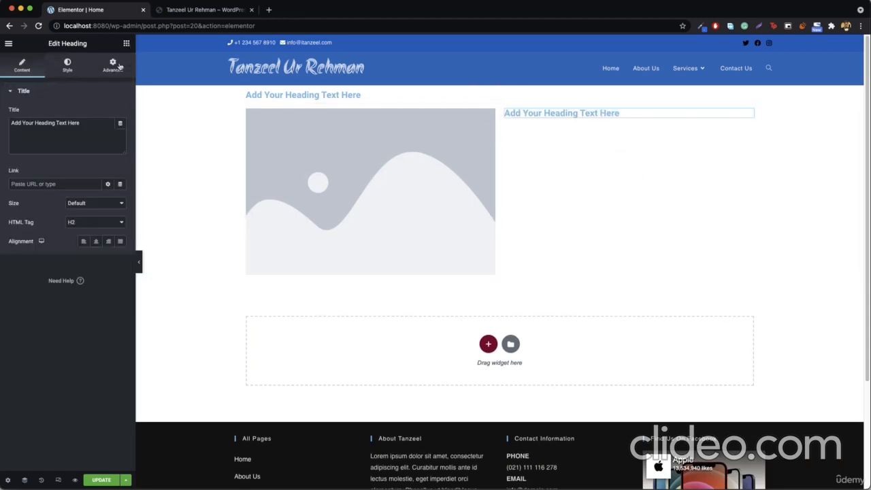
click(126, 43)
drag(97, 178, 572, 117)
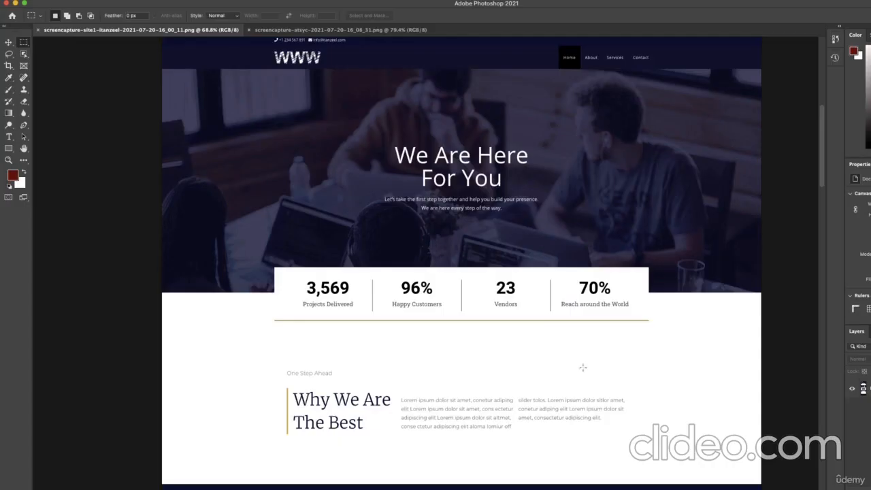
Outline the example page's successive sections in Photoshop and compare them with the section, column and element slide
drag(162, 68, 760, 294)
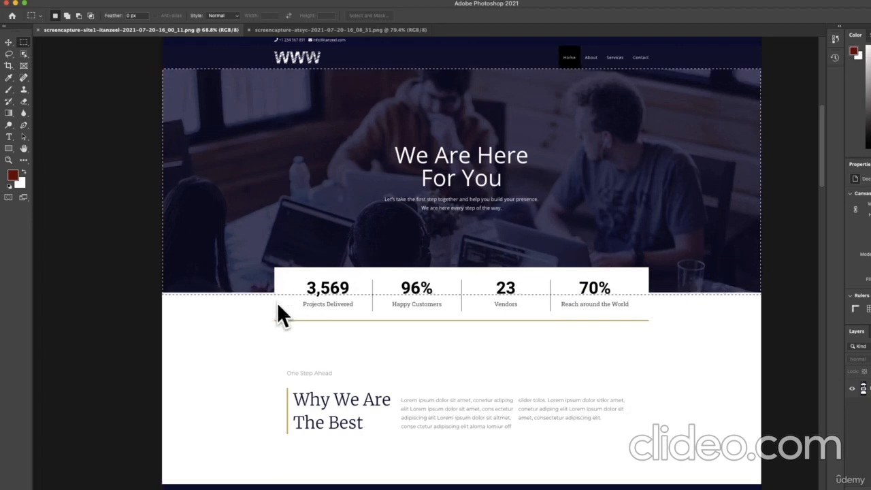
drag(162, 300, 732, 455)
scroll(227, 390, down, 3)
drag(162, 348, 761, 478)
scroll(616, 436, down, 1)
scroll(616, 435, down, 2)
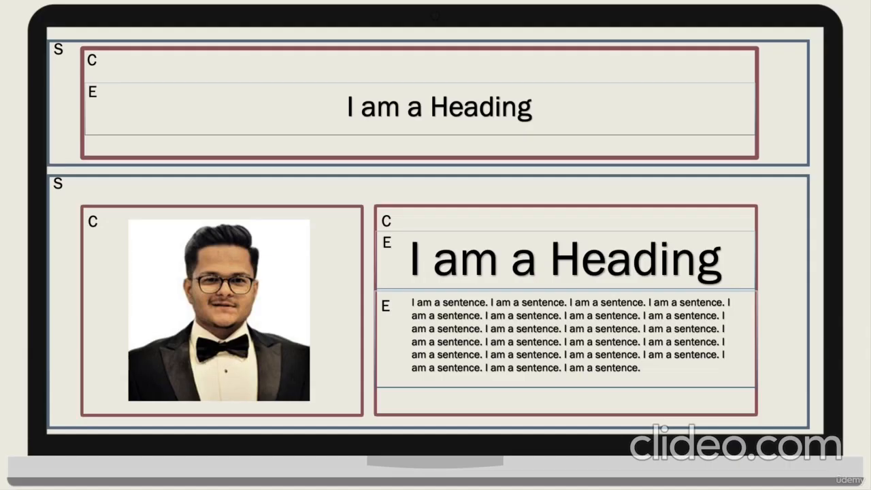
key(Right)
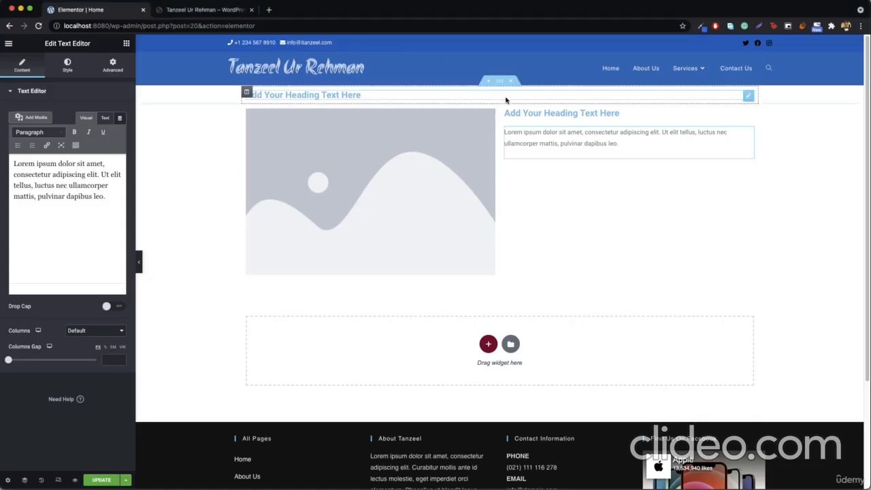
Switch to the Elementor page, delete both the heading and image-and-text sections, and add an equal three-column section
scroll(514, 83, down, 1)
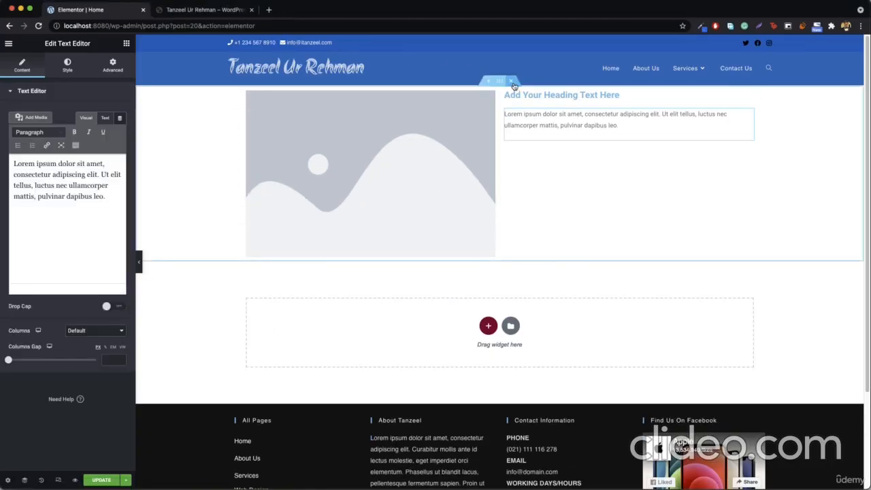
click(514, 83)
click(488, 161)
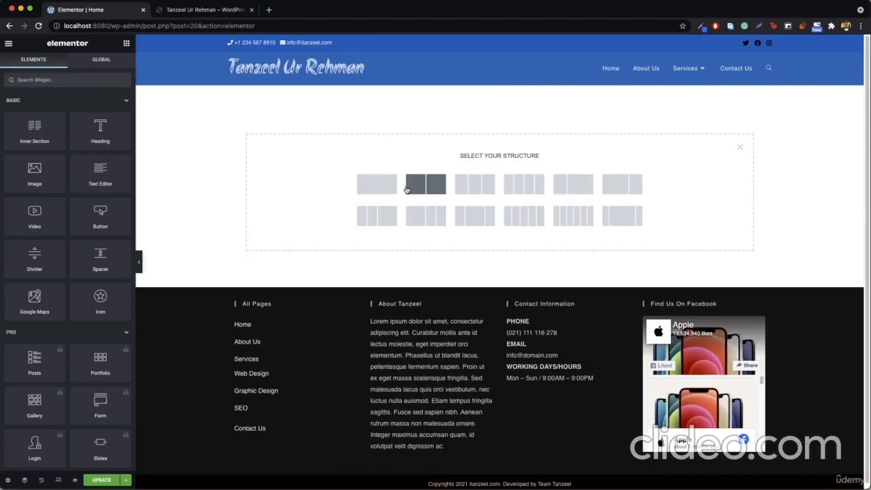
click(471, 183)
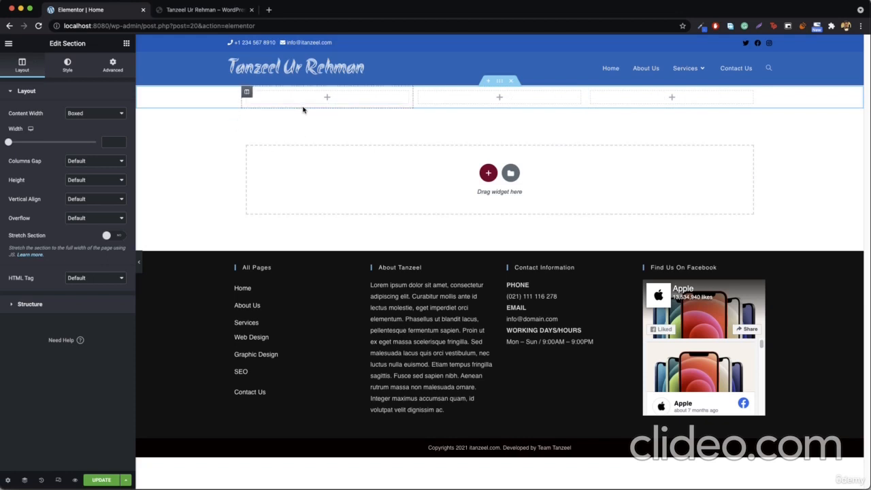
Add a fourth column directly after the first column of the empty three-column section
right_click(247, 95)
click(289, 131)
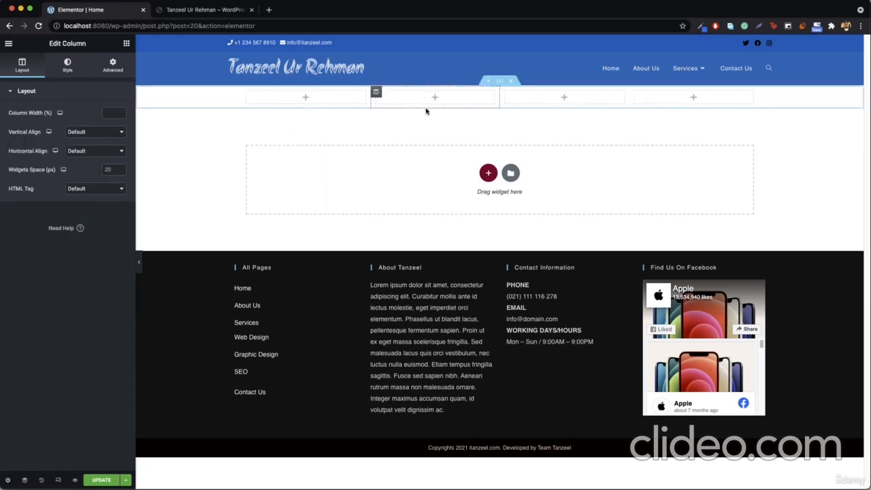
mouse_move(376, 92)
mouse_down()
mouse_move(279, 119)
mouse_move(269, 137)
mouse_move(270, 109)
mouse_move(371, 102)
mouse_move(520, 114)
mouse_move(618, 96)
mouse_move(436, 92)
mouse_move(615, 93)
mouse_move(427, 100)
mouse_move(692, 99)
mouse_move(266, 89)
mouse_move(376, 96)
mouse_up()
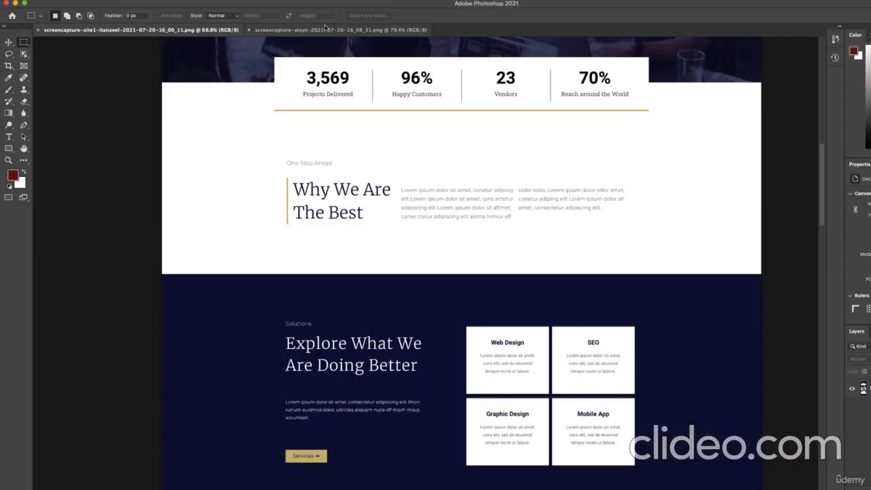
Switch to Photoshop and outline the two rows of Our Services cards in the atsyc example page, clearing the selection at the end
click(327, 30)
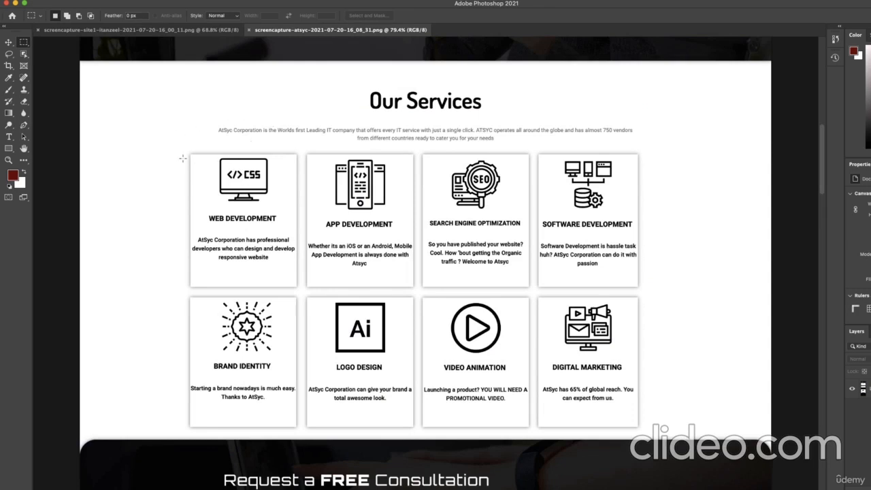
drag(179, 150, 655, 290)
drag(169, 297, 655, 427)
key(super+d)
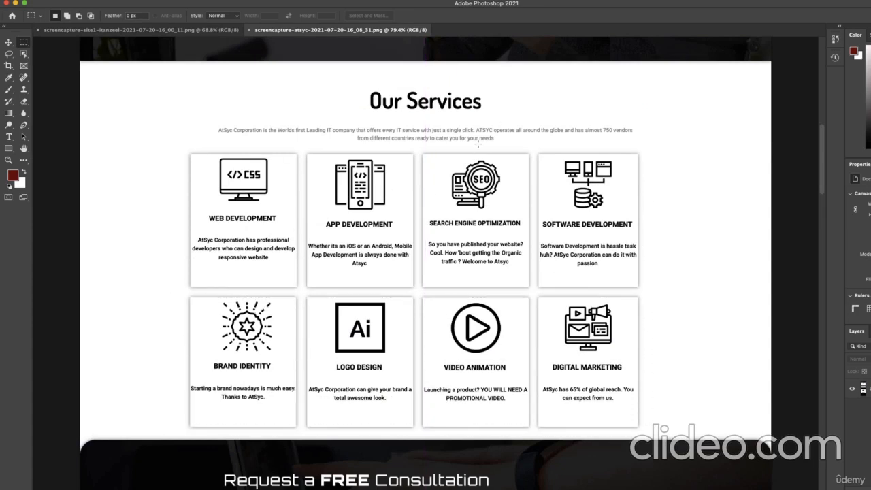
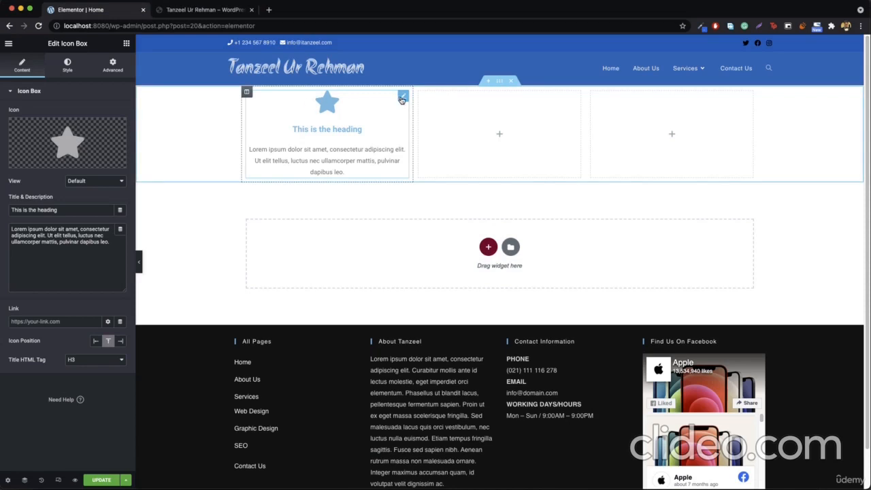
Duplicate the first column's icon box twice and move one copy each into the second and third columns
right_click(402, 100)
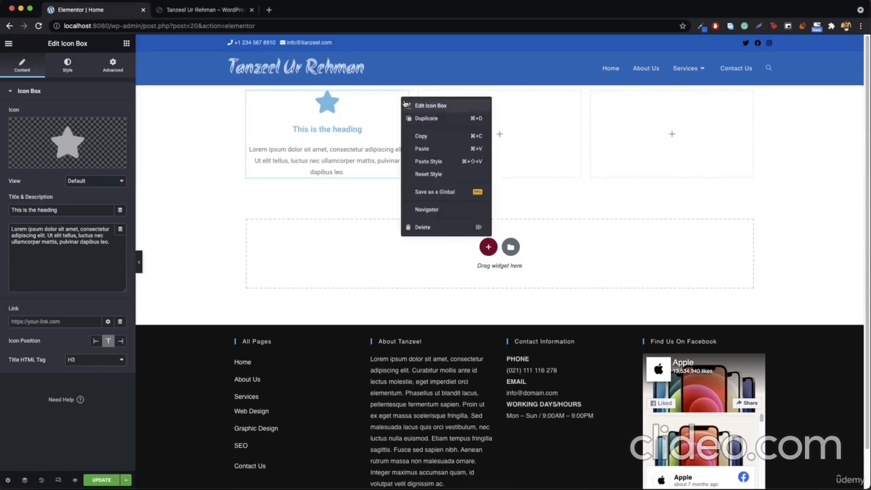
click(439, 124)
right_click(401, 190)
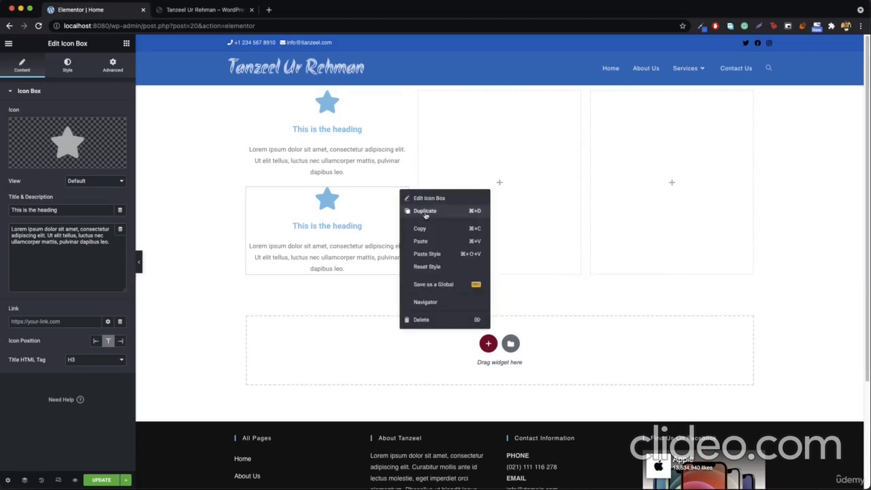
click(427, 214)
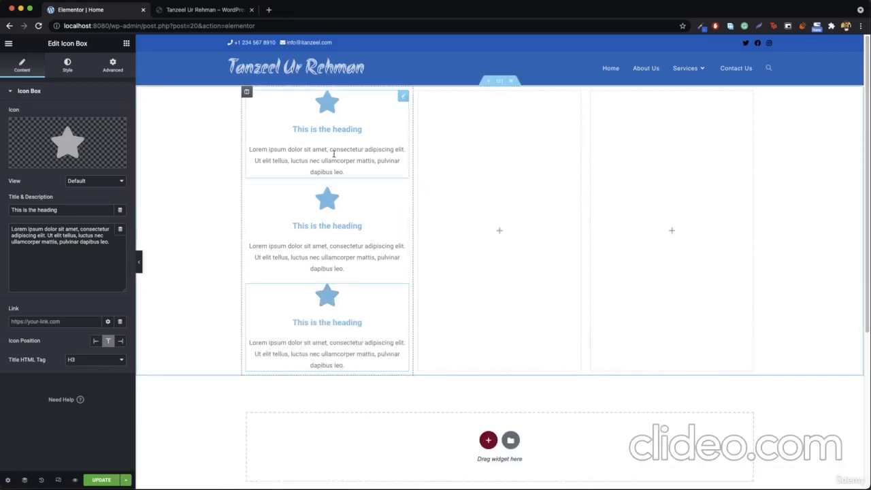
mouse_move(402, 194)
mouse_down()
mouse_move(491, 260)
mouse_move(515, 189)
mouse_up()
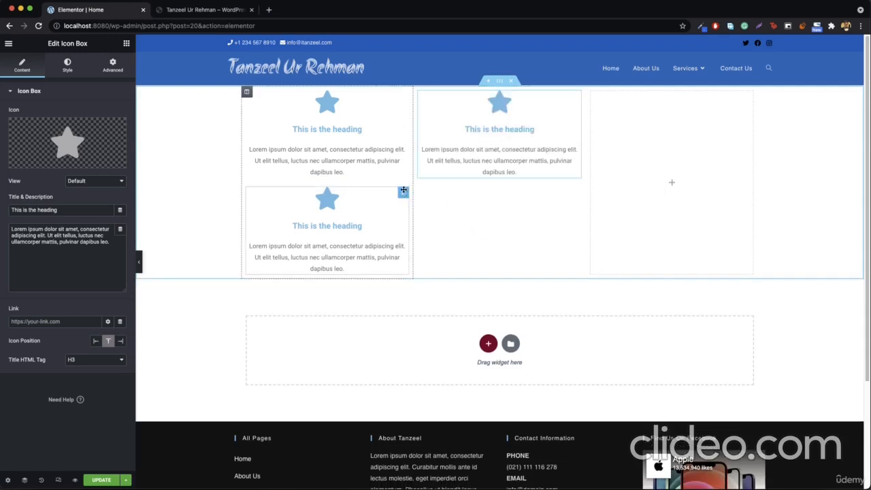
drag(402, 190, 648, 144)
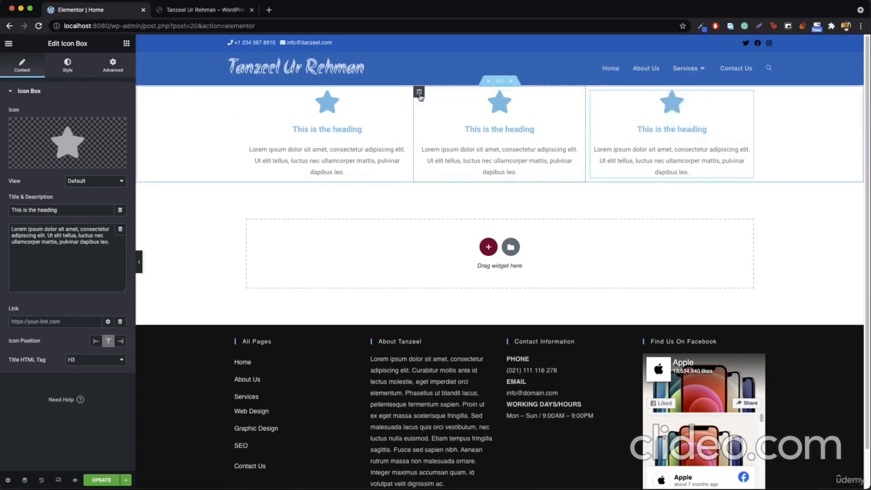
Add a column after the second one, move it in between the first two icon box columns, and delete it
right_click(420, 97)
click(447, 137)
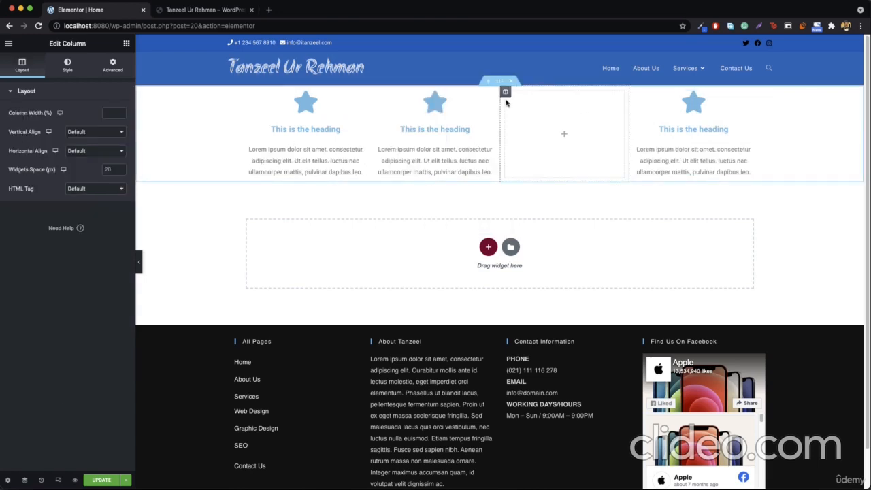
drag(506, 102, 418, 149)
right_click(376, 92)
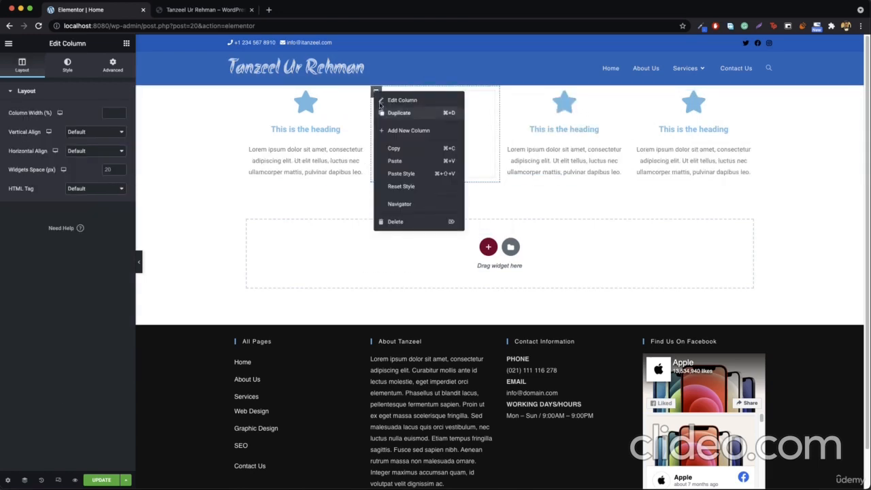
click(396, 222)
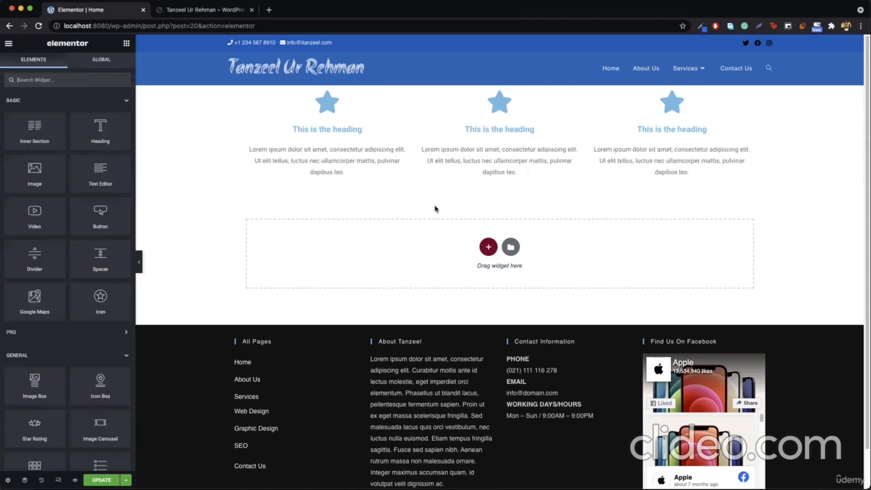
Add an equal three-column section below and move a duplicate of the first icon box into its first column
click(486, 250)
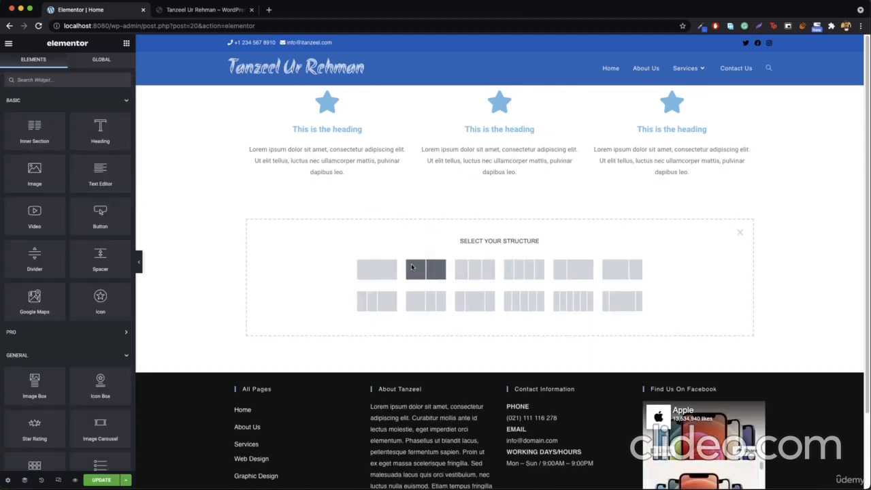
click(478, 276)
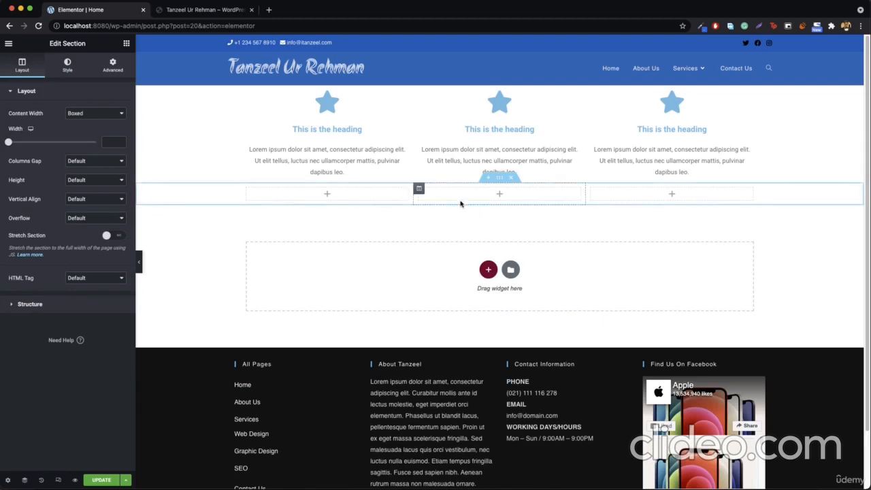
right_click(405, 102)
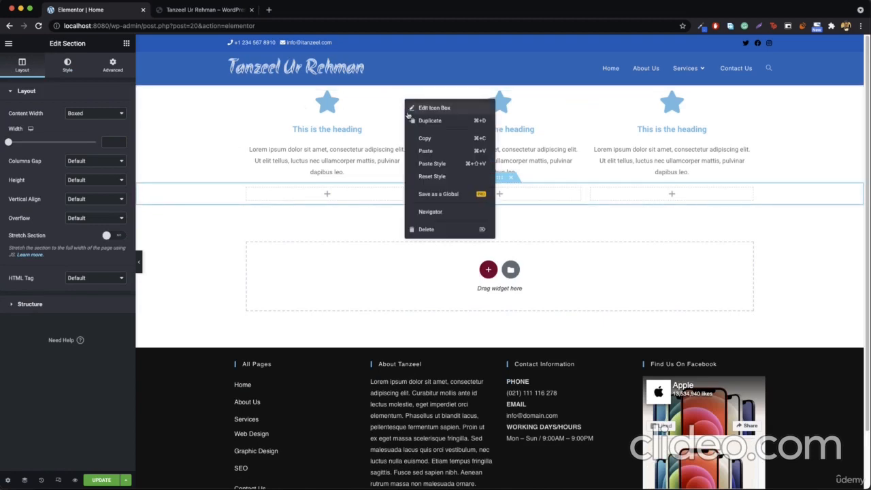
click(437, 121)
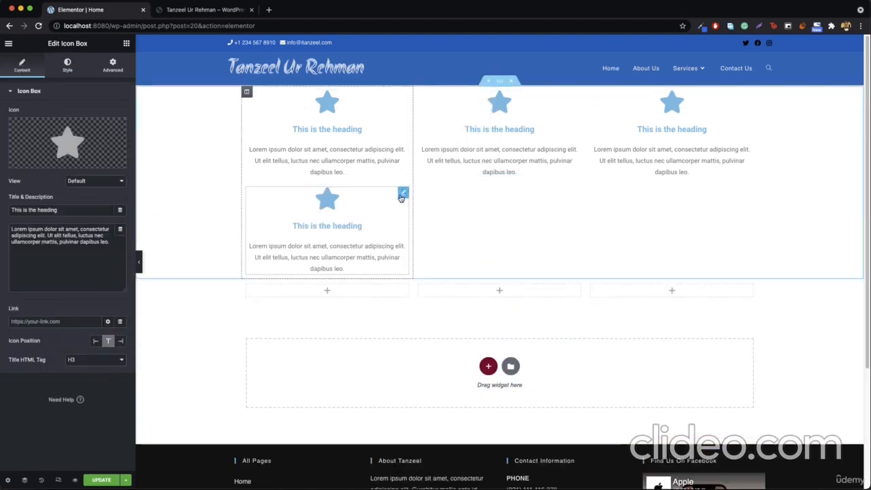
drag(402, 193, 334, 205)
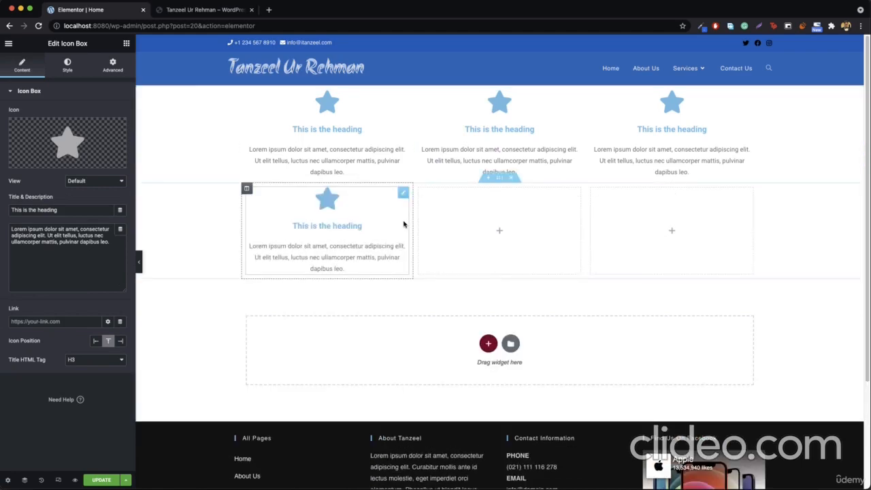
Move duplicates of the second and third icon boxes into the matching lower section columns and collapse the editing panel
right_click(570, 99)
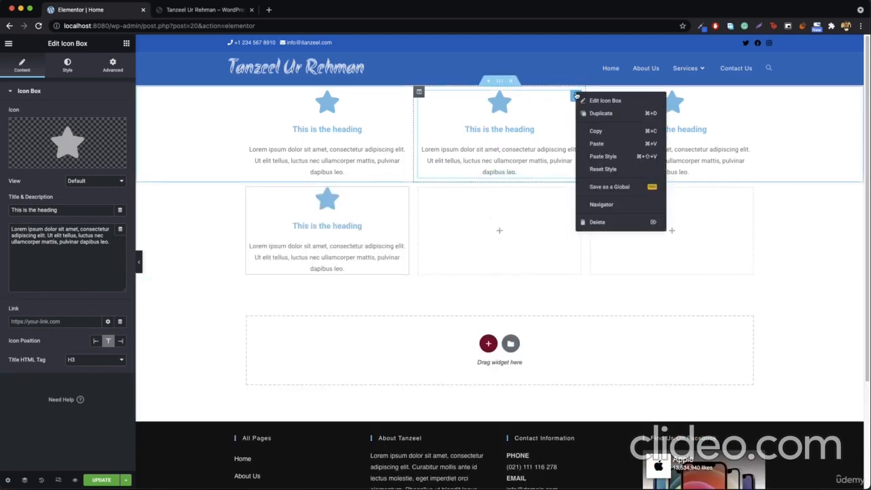
click(623, 116)
drag(578, 196, 512, 239)
right_click(756, 96)
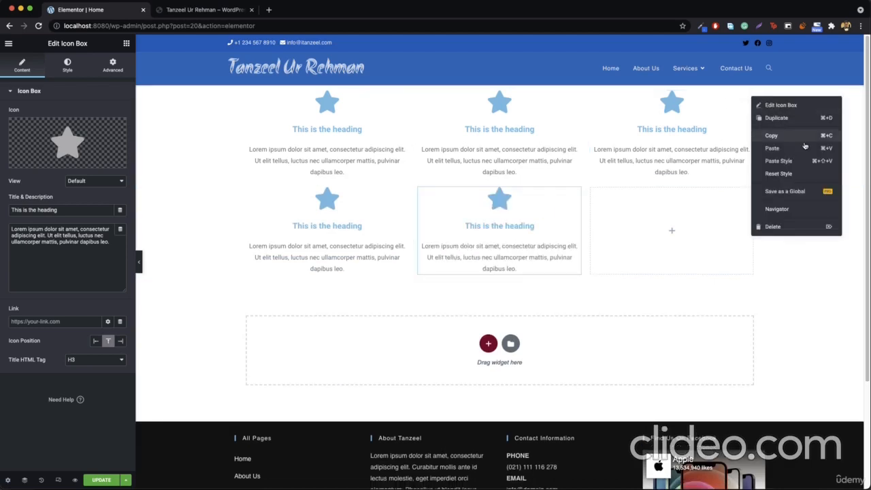
click(783, 123)
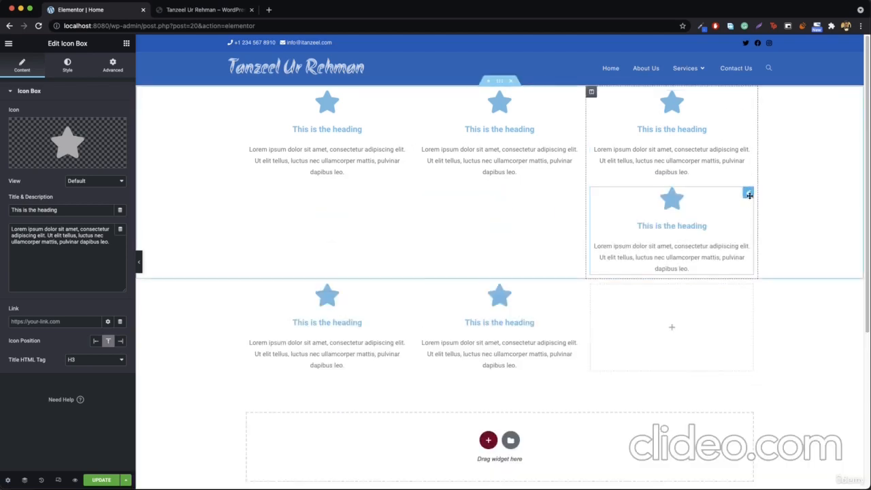
drag(748, 192, 681, 251)
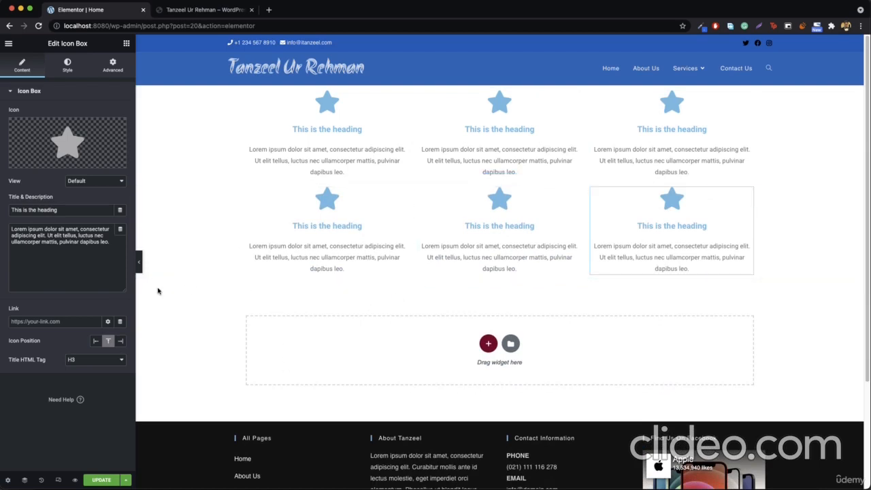
click(139, 262)
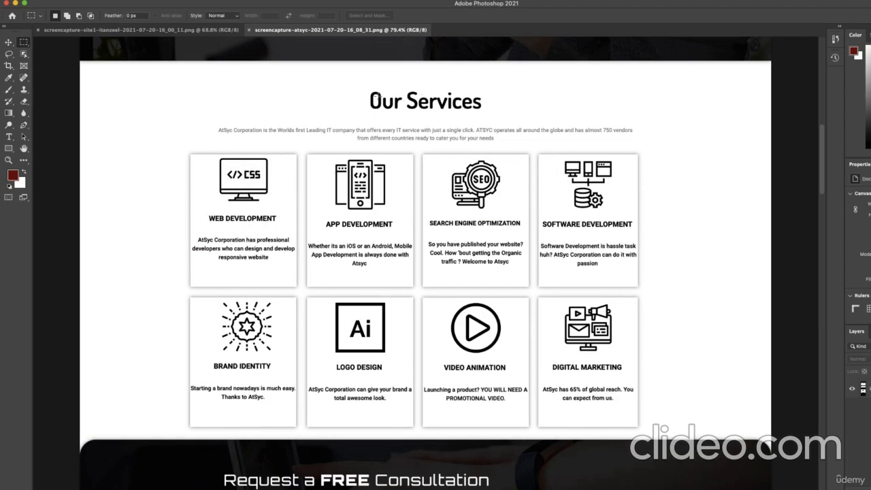
Switch to Photoshop's site1-itanzeel example and outline the dark Solutions section and its content area
click(208, 30)
scroll(466, 218, down, 2)
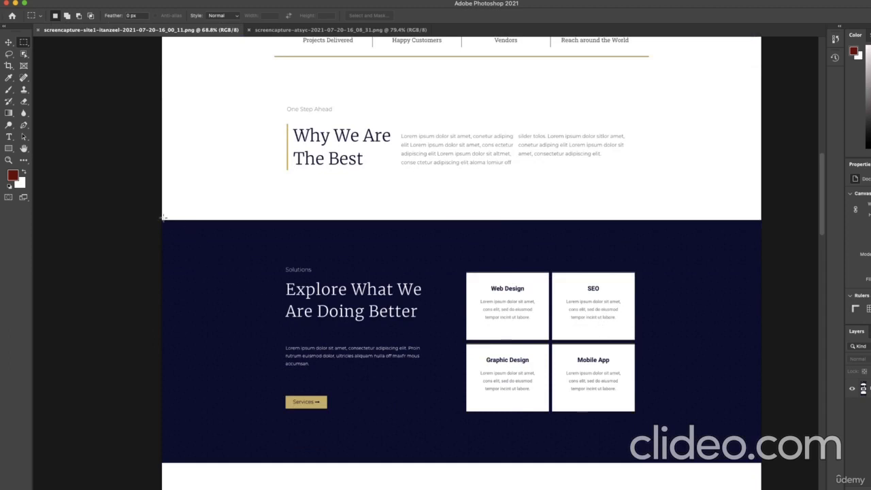
drag(161, 220, 763, 463)
key(super+d)
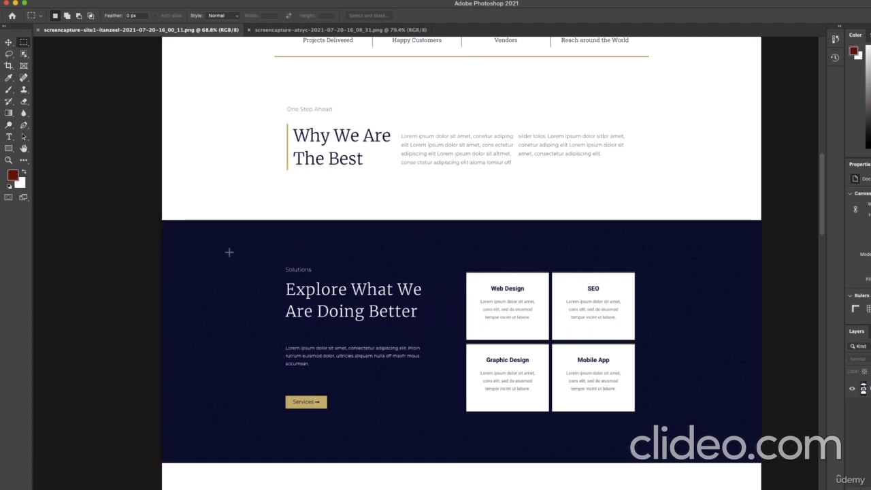
drag(161, 220, 761, 463)
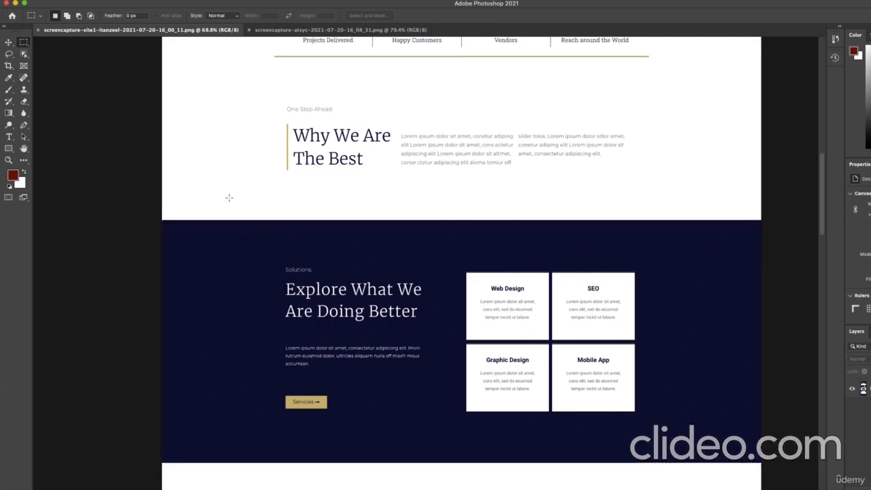
drag(238, 228, 711, 459)
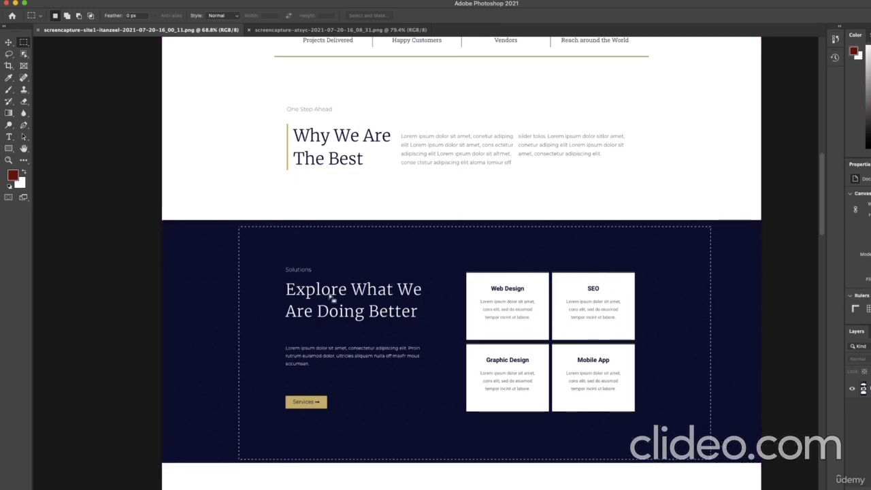
click(286, 256)
drag(159, 219, 756, 462)
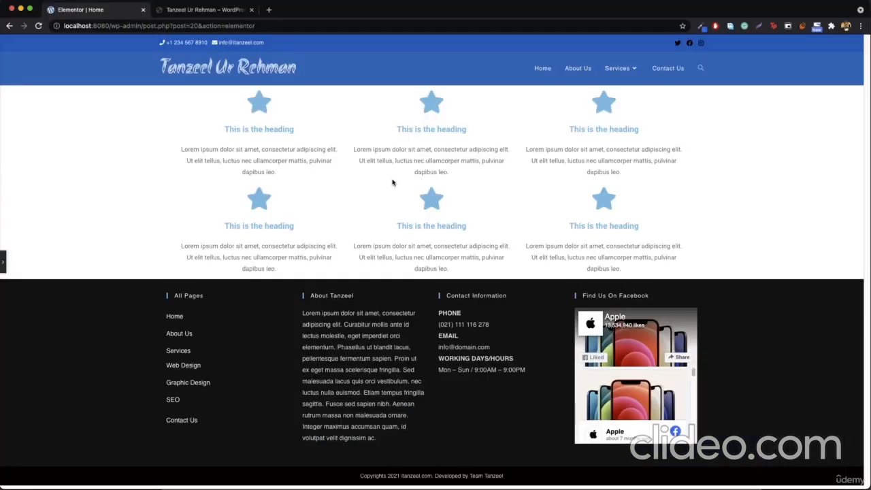
Switch to the Elementor page, restore the editing panel, delete both icon box sections, and add a single-column section
click(3, 262)
click(513, 81)
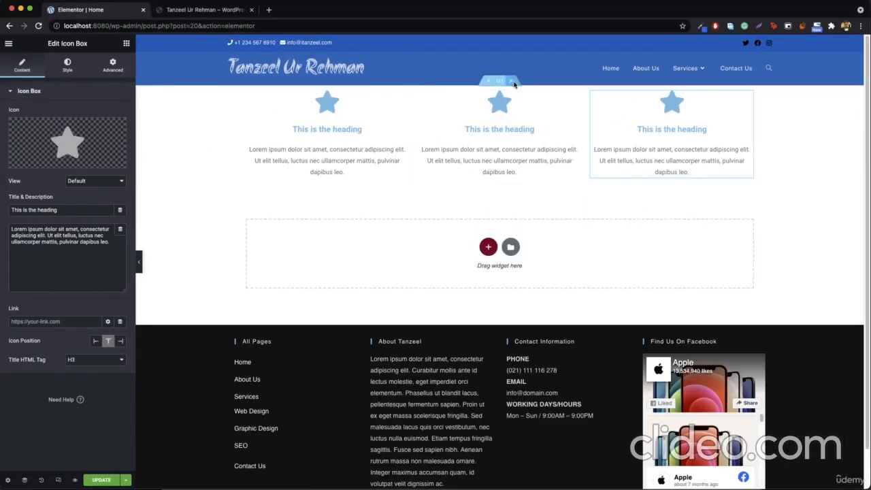
click(513, 82)
click(487, 162)
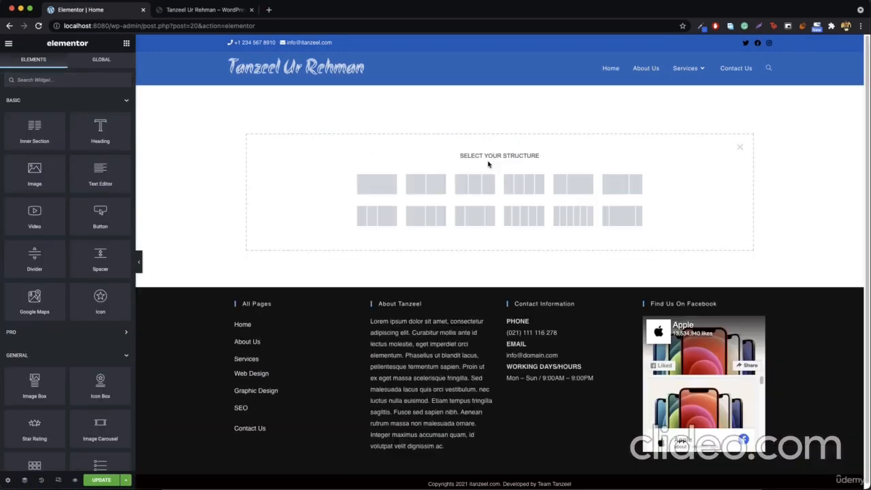
click(375, 186)
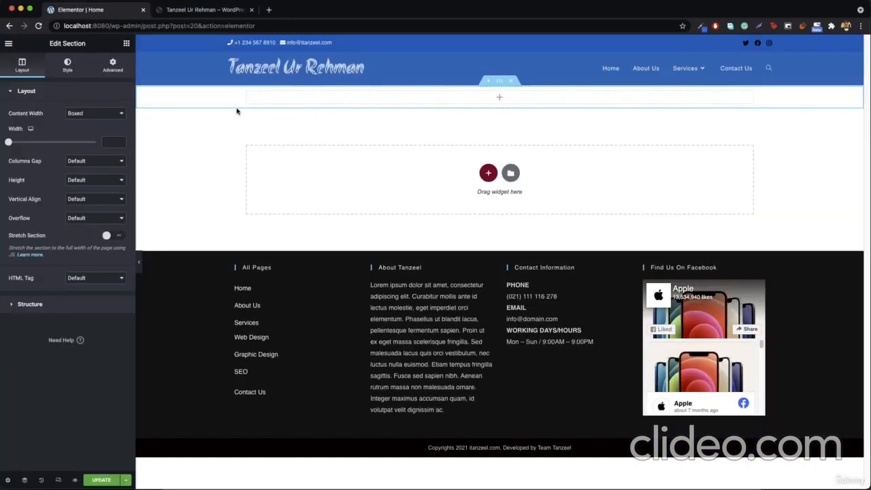
Add a second column to the new section and place a Heading widget in its first column
right_click(248, 95)
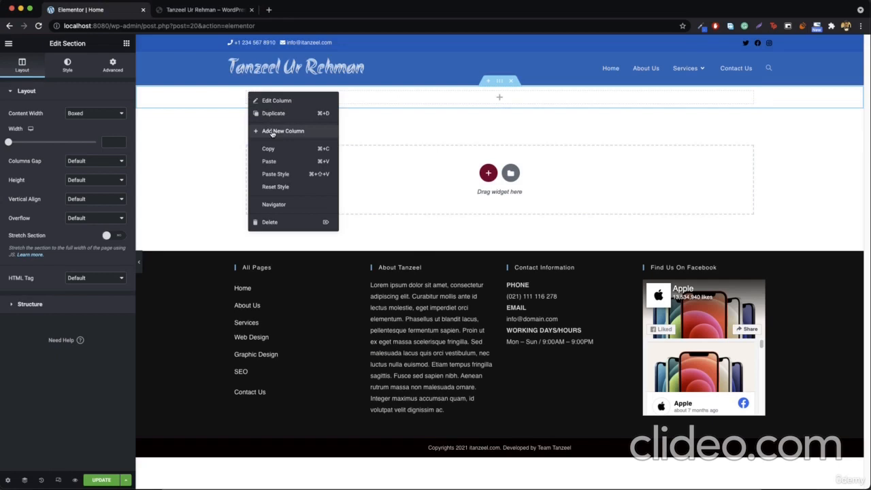
click(272, 131)
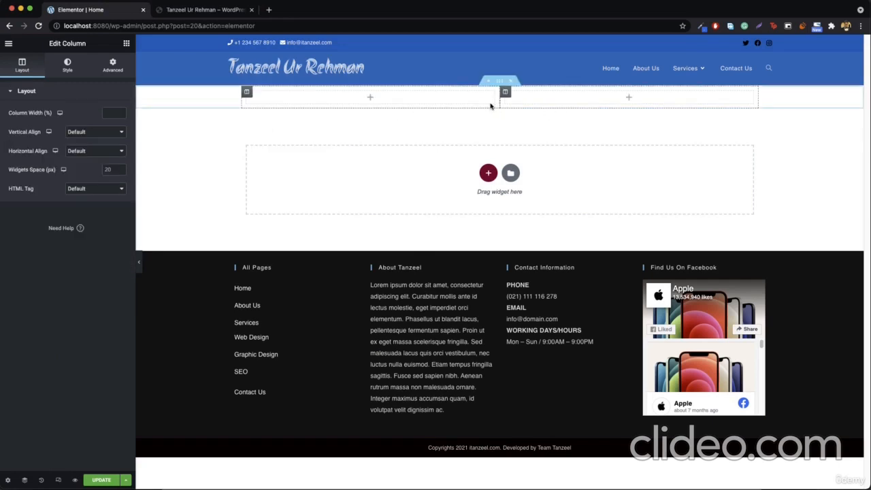
click(126, 44)
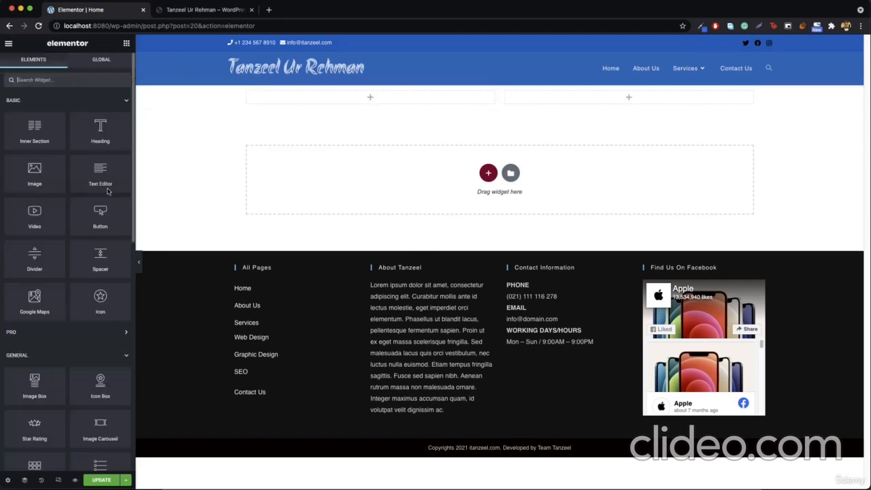
drag(97, 139, 381, 95)
click(127, 43)
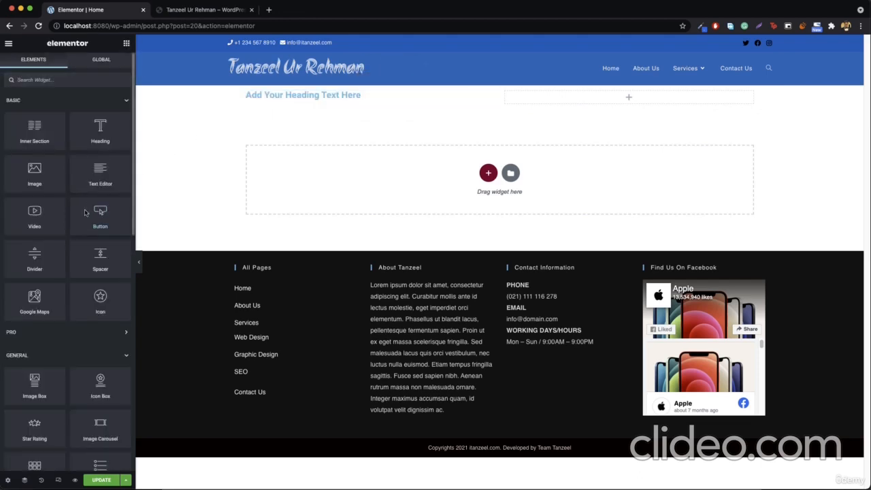
Add a Text Editor and a Button widget below the heading, and narrow the first column
drag(96, 178, 334, 108)
click(127, 43)
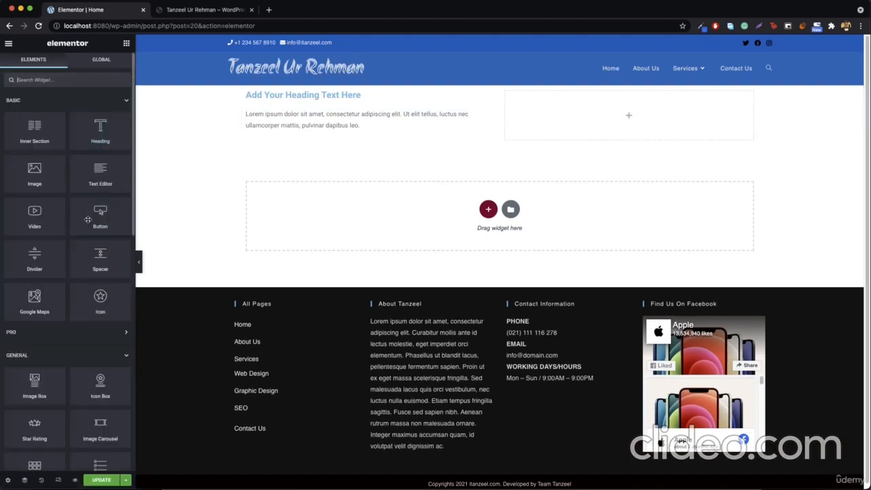
drag(88, 219, 354, 134)
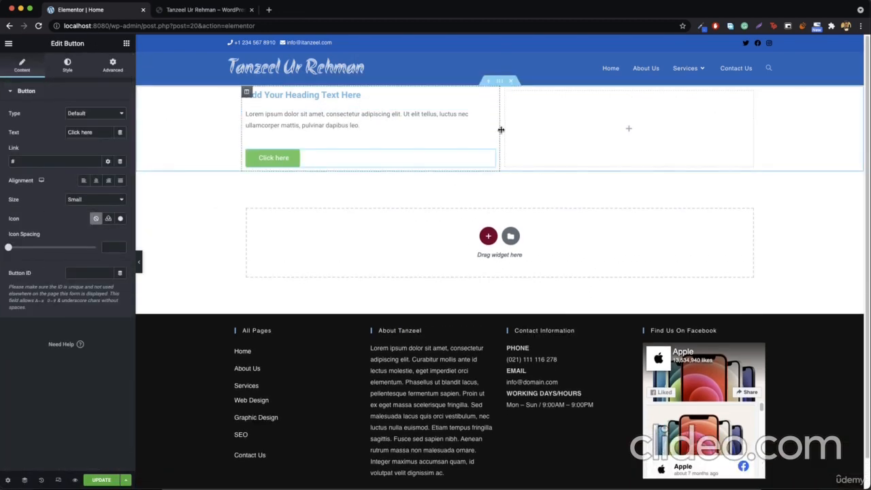
drag(500, 128, 468, 137)
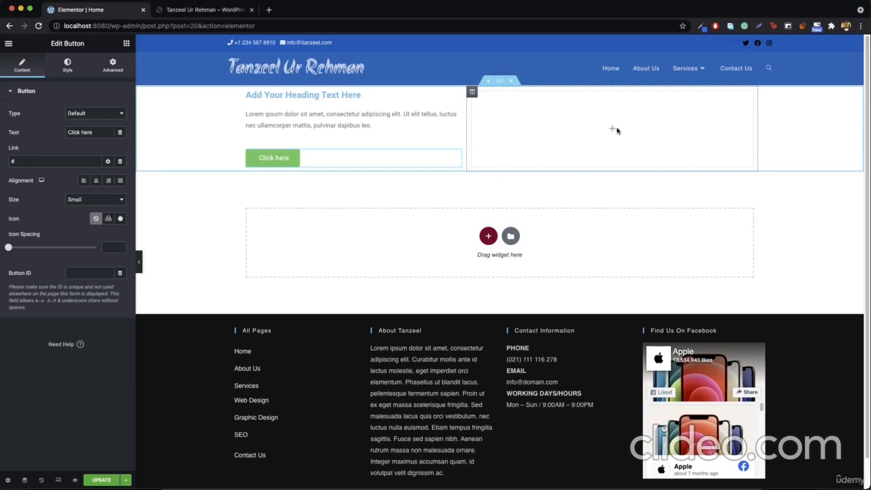
Place an Inner Section in the second column and add an Icon Box widget to its first inner column
click(127, 43)
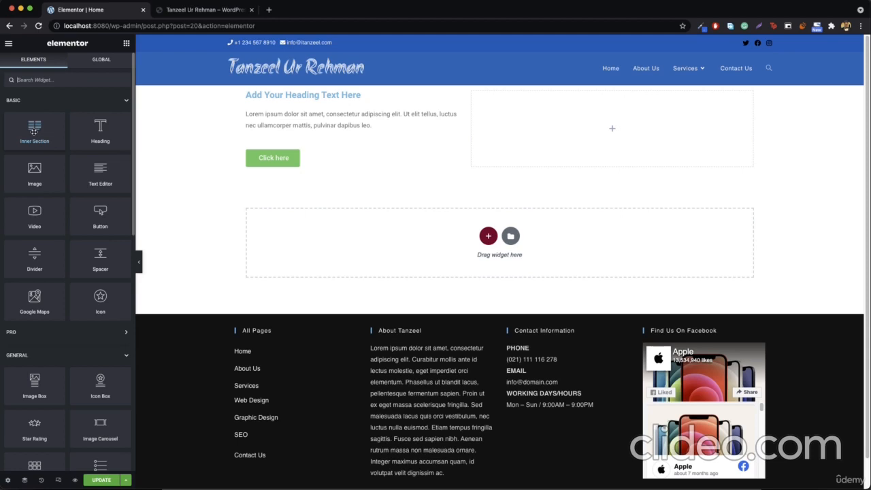
drag(34, 132, 591, 127)
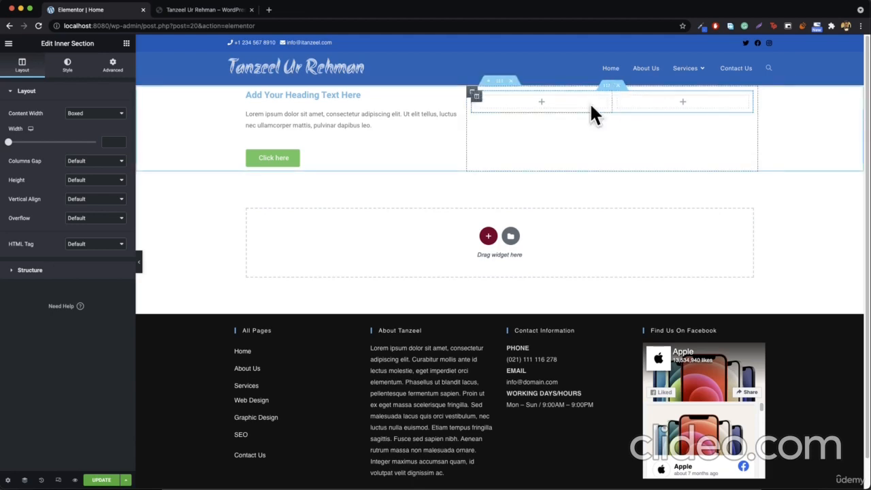
click(126, 43)
scroll(62, 324, down, 3)
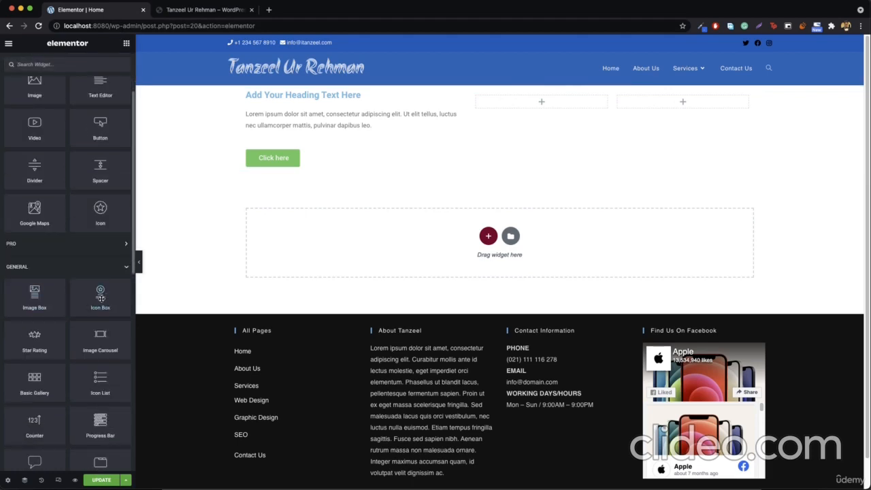
drag(102, 300, 552, 100)
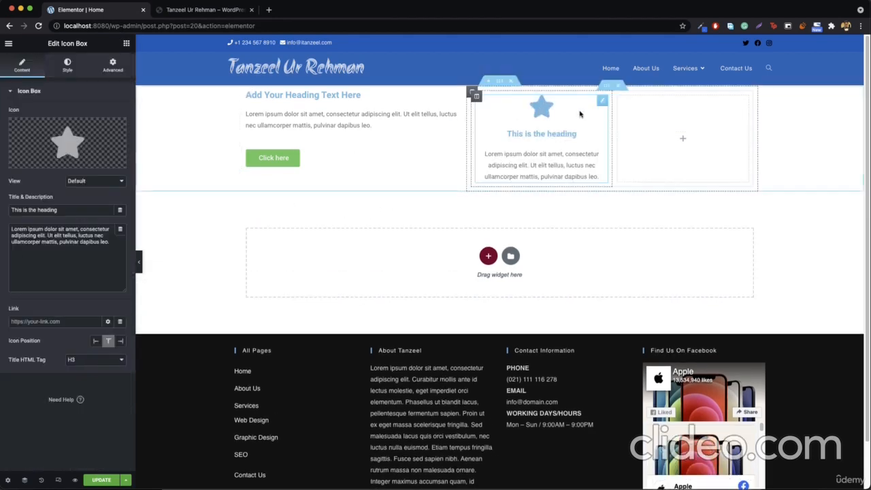
Duplicate the icon box, move the copy into the second inner column, and duplicate the whole inner section
right_click(604, 104)
click(629, 123)
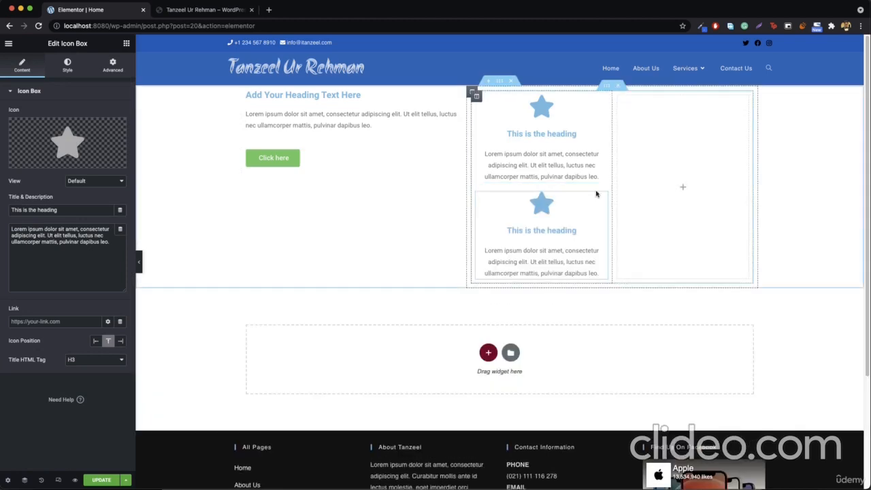
drag(597, 195, 689, 140)
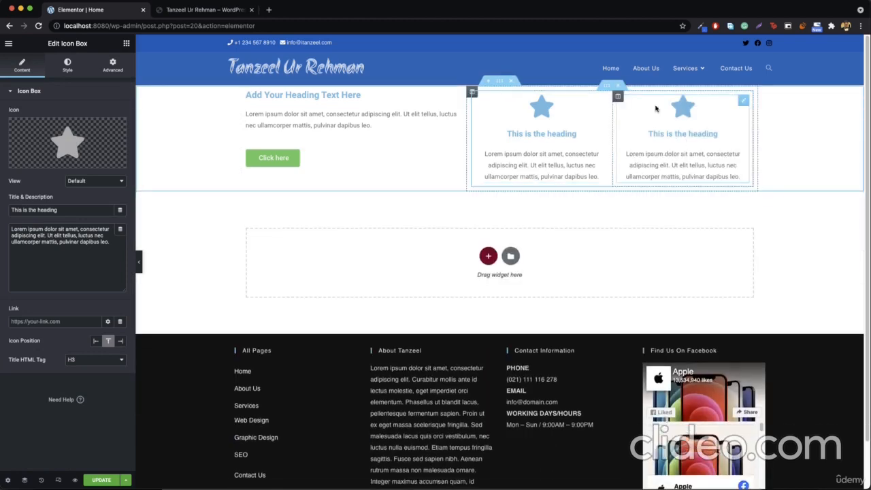
right_click(608, 86)
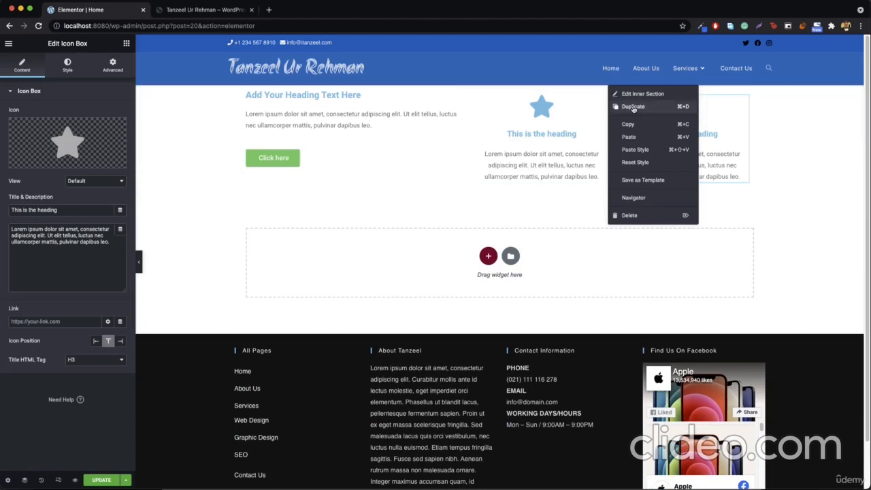
click(633, 108)
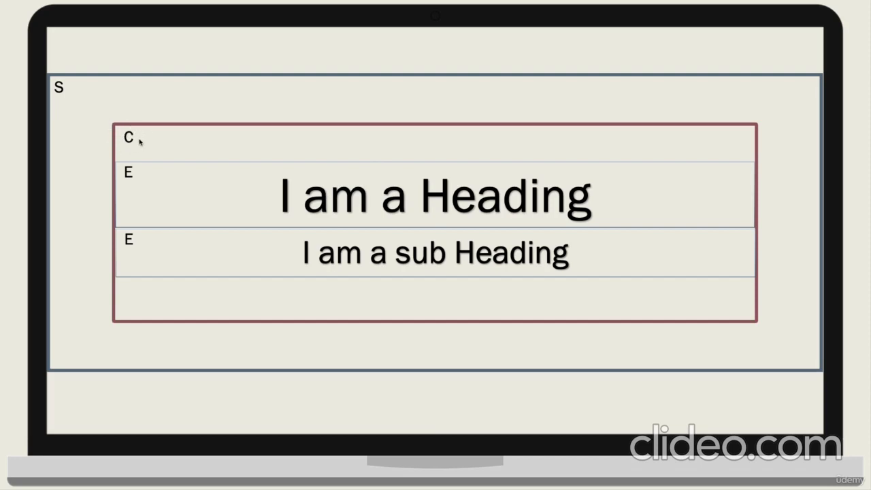
key(Right)
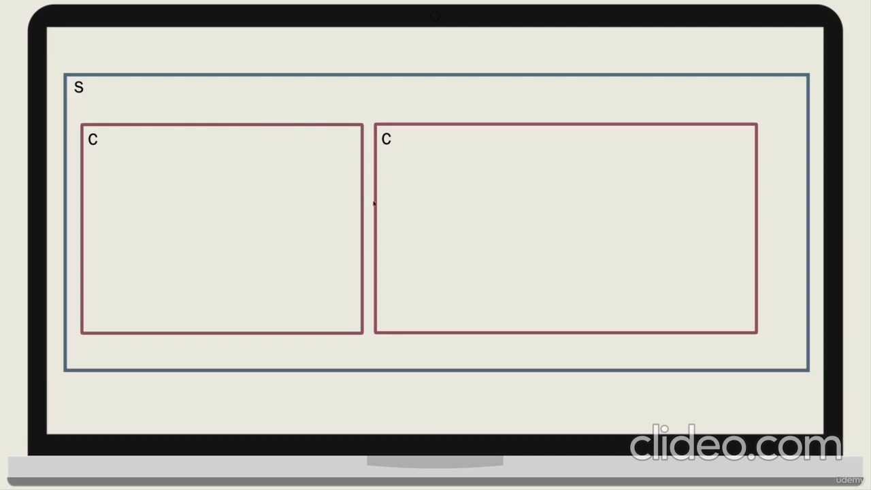
key(Right)
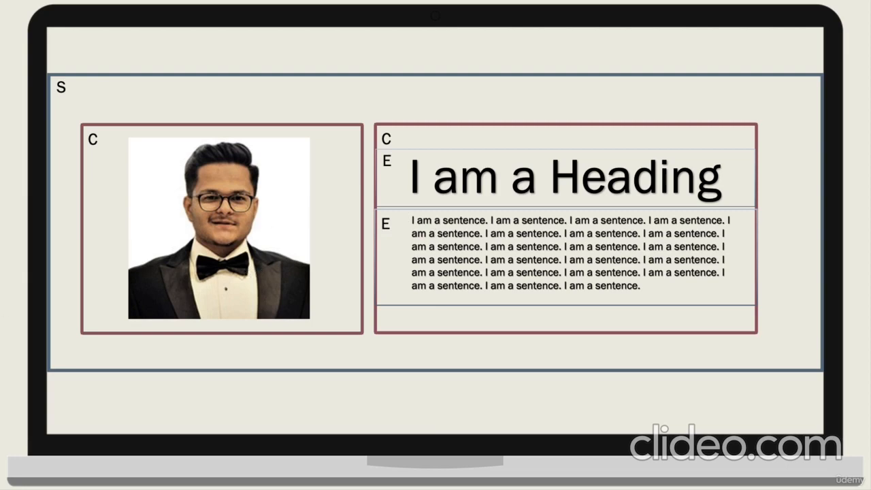
key(Right)
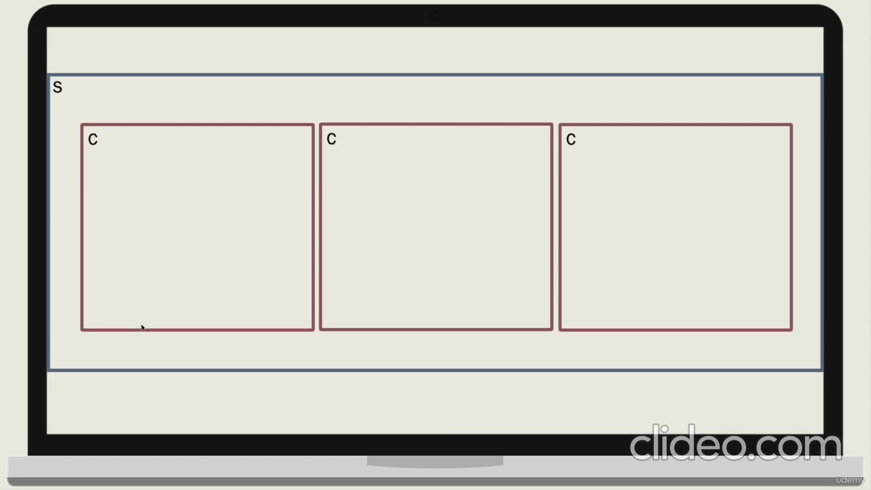
key(Right)
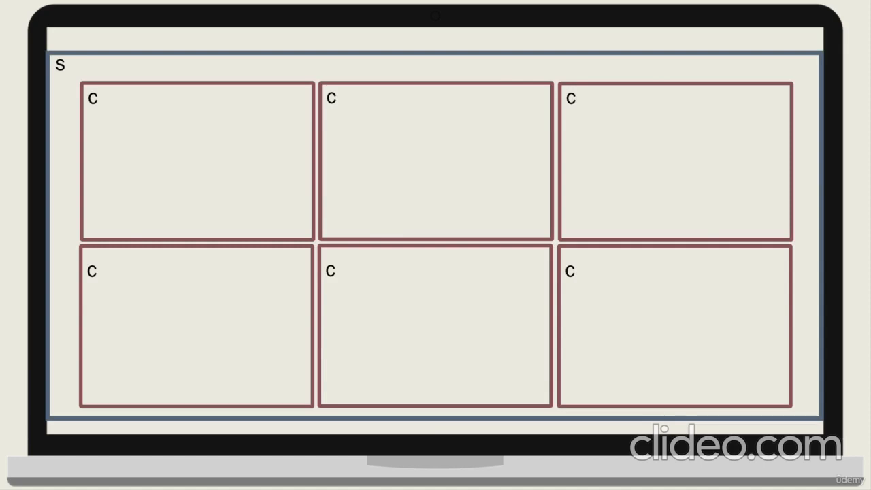
key(Right)
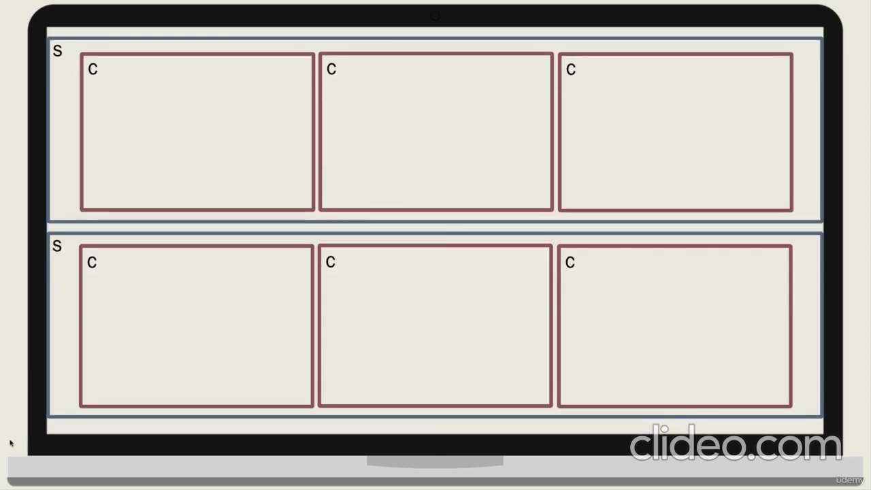
key(Right)
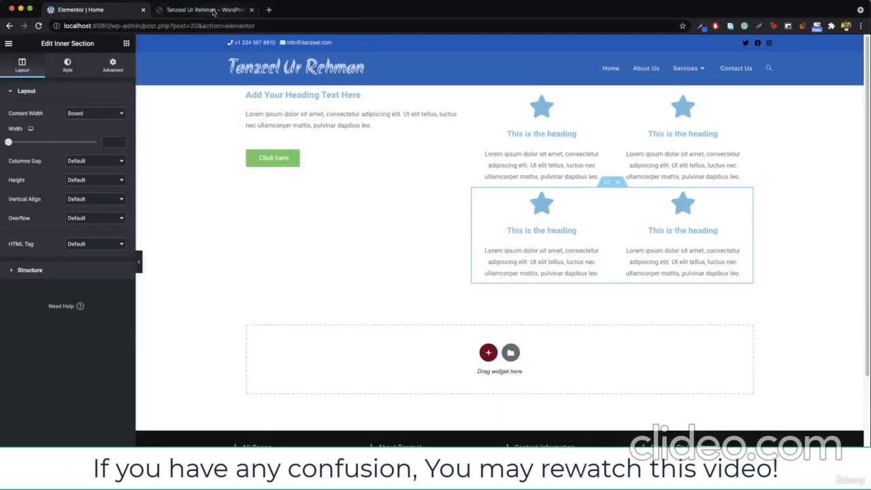
click(213, 10)
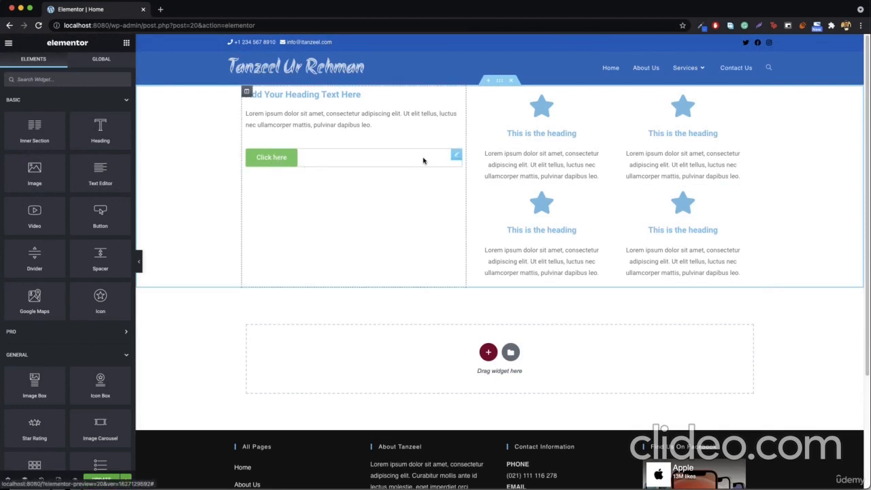
Open the Click here button for editing and look through its content, style and advanced settings
right_click(269, 160)
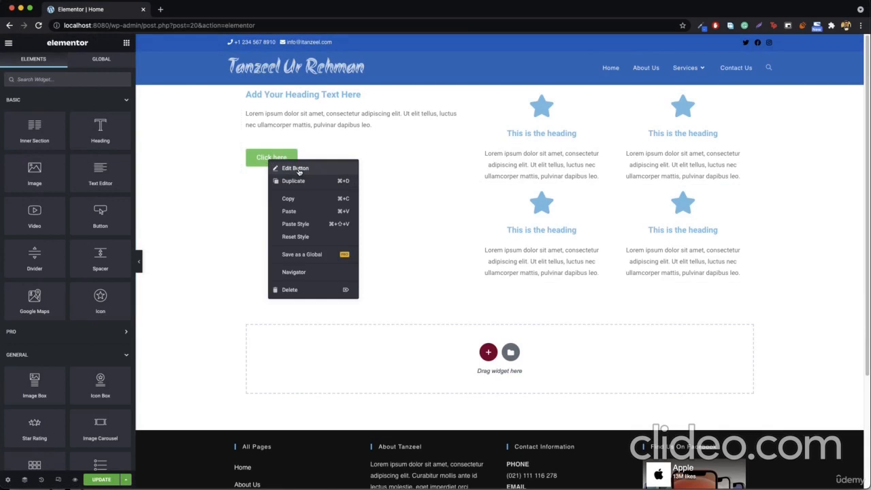
click(297, 169)
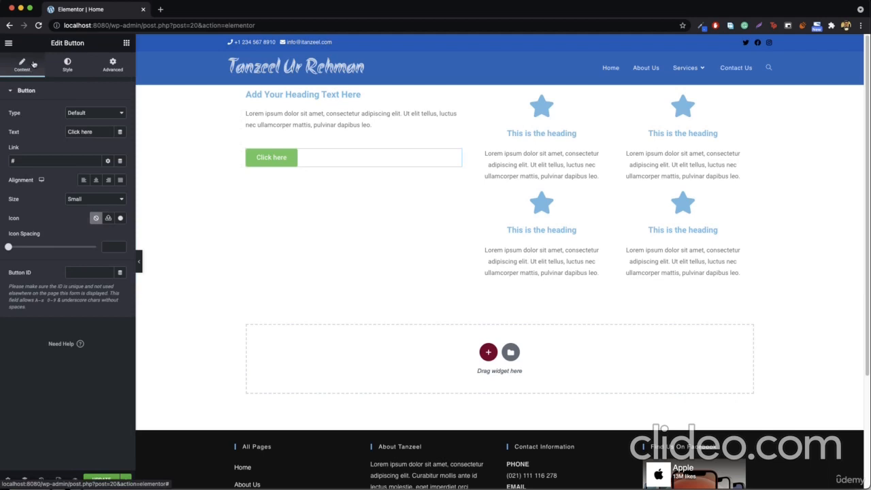
click(67, 63)
click(113, 64)
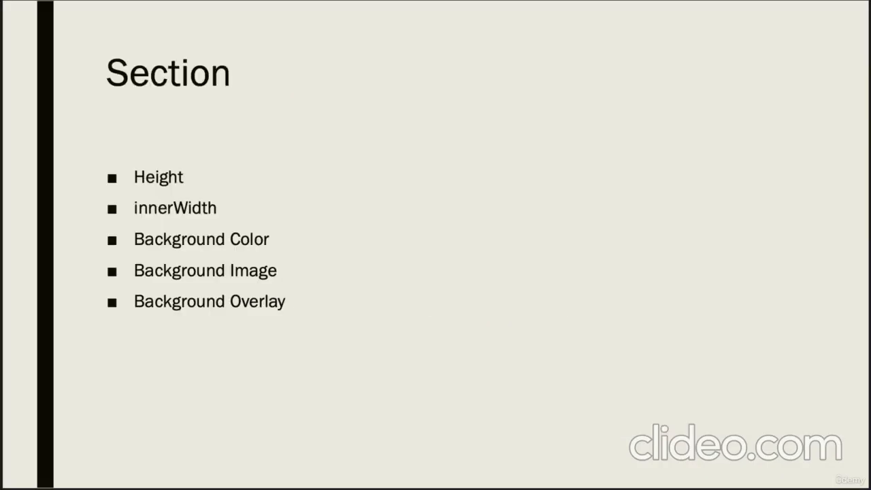
key(Right)
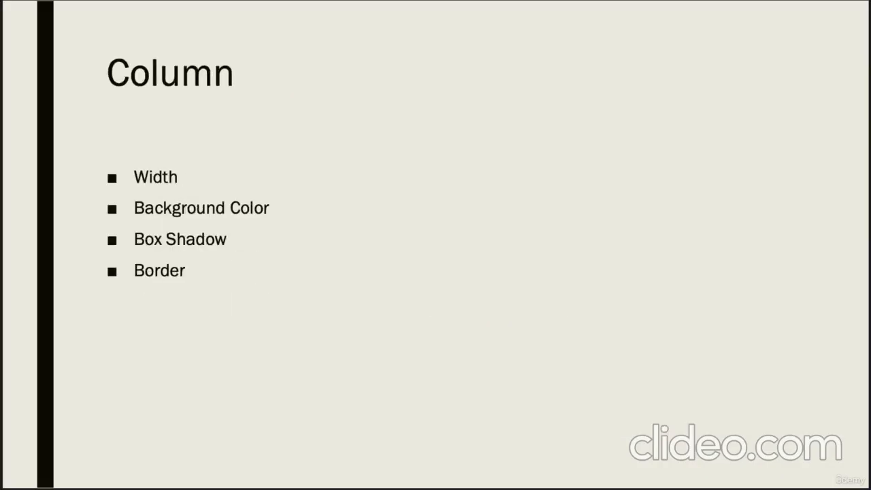
key(Right)
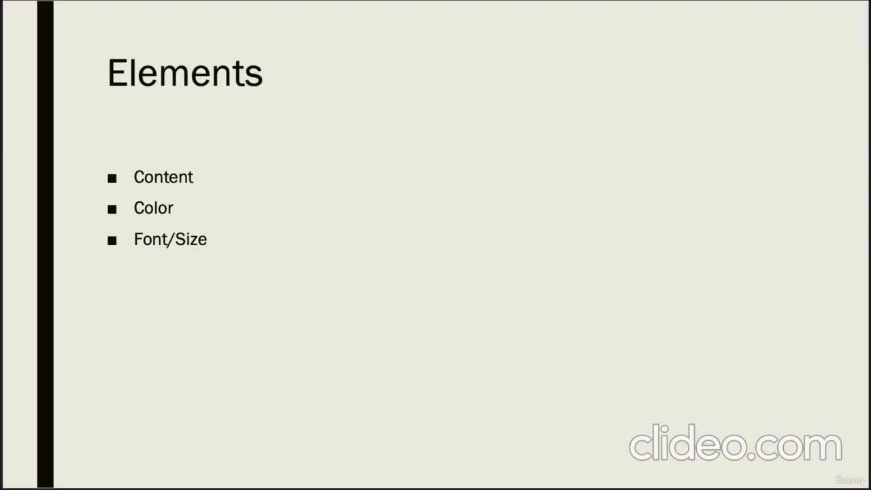
key(Left)
key(Left)
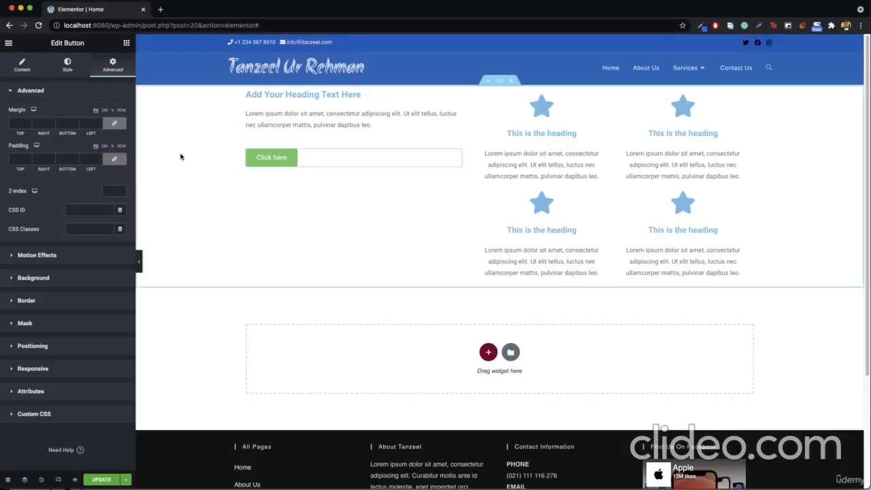
Open the section for editing and look through its layout, style and advanced settings
right_click(174, 144)
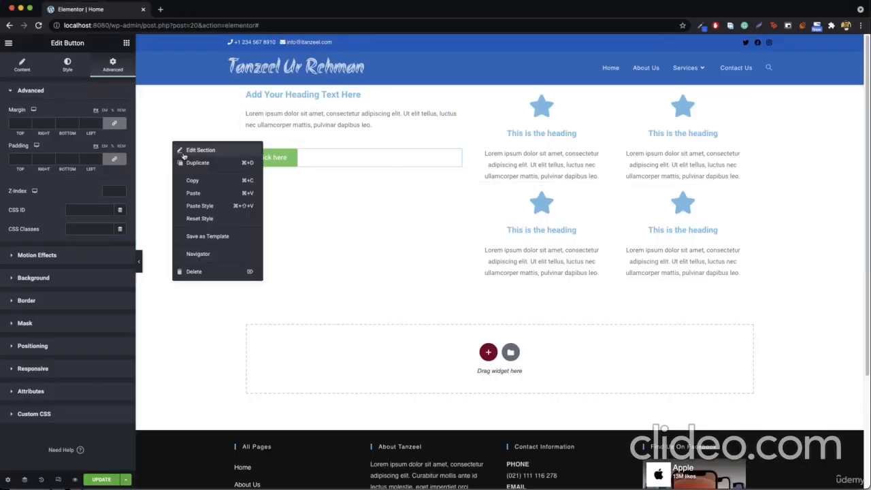
click(199, 150)
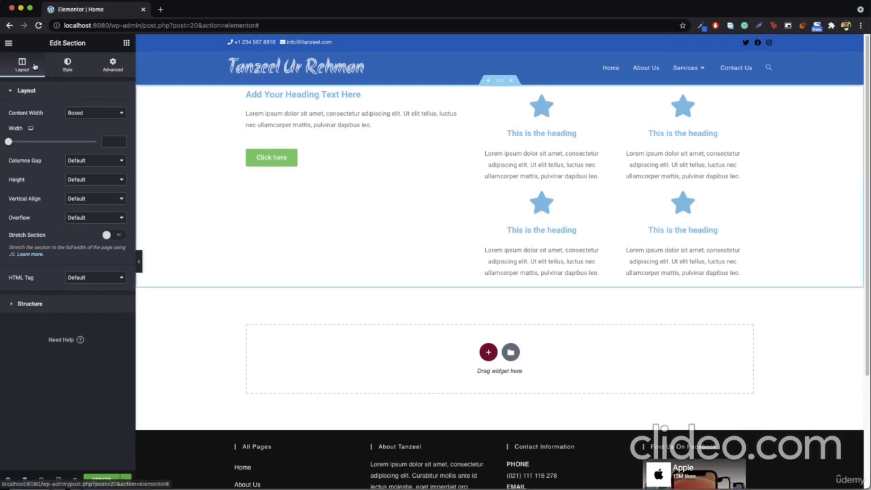
click(76, 68)
click(116, 69)
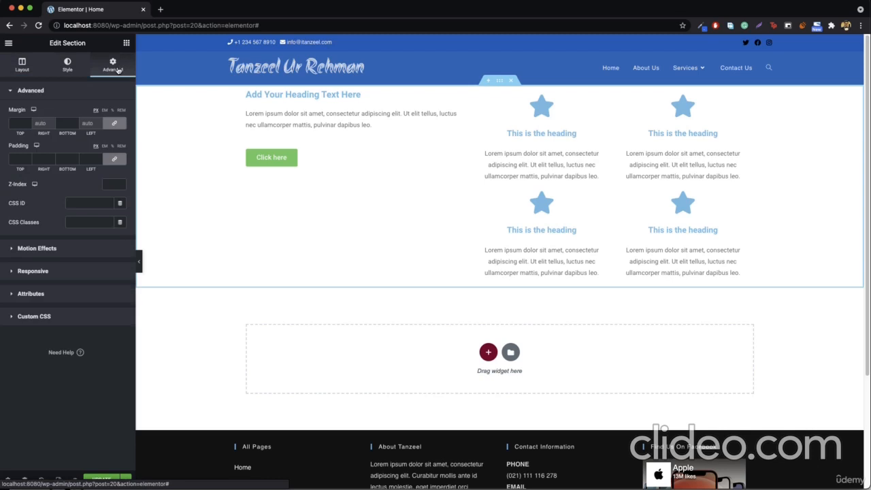
click(22, 66)
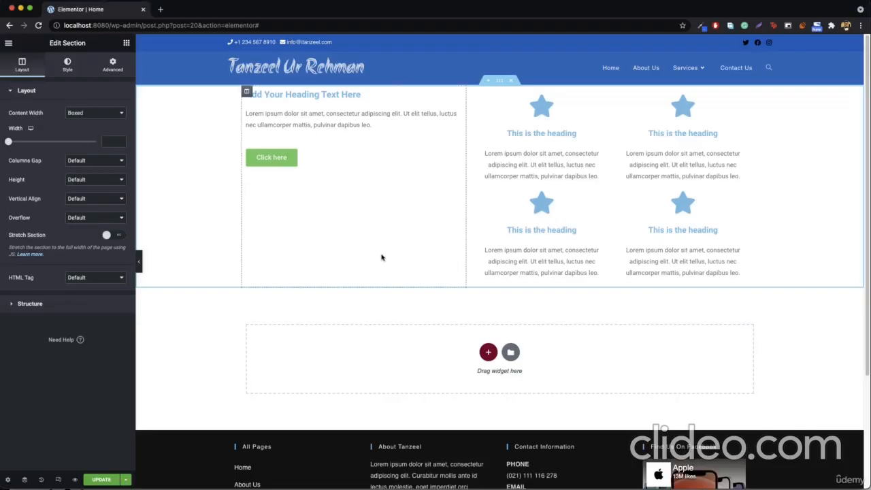
Replace the existing section with a new single-column section containing a Heading widget
click(513, 81)
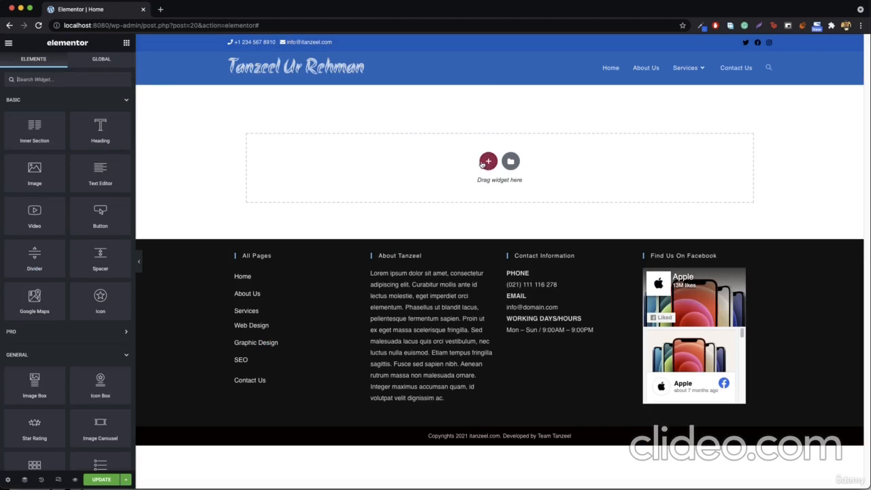
click(486, 164)
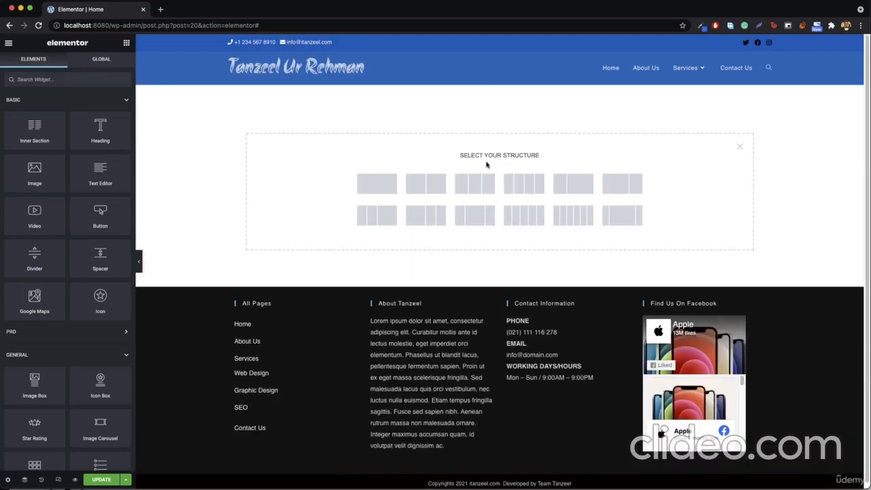
click(366, 192)
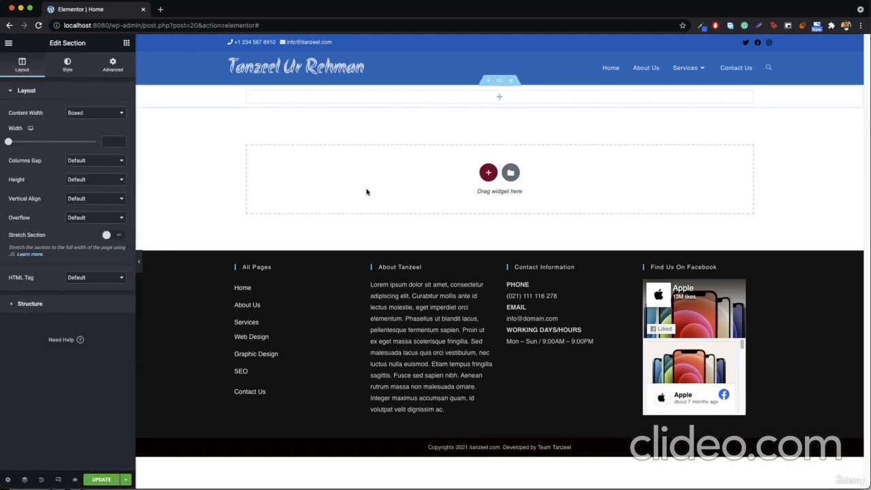
click(127, 43)
drag(101, 136, 498, 103)
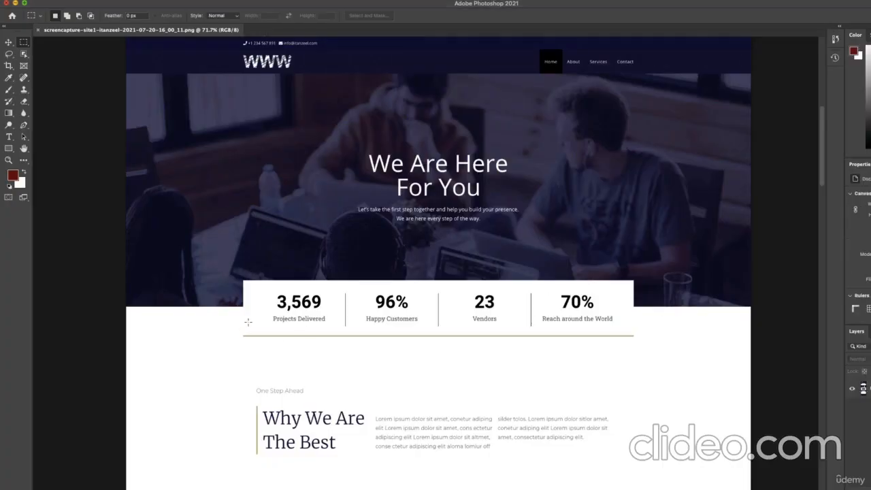
Outline the full-width white Why We Are The Best section in Photoshop's site1-itanzeel example
scroll(209, 359, down, 3)
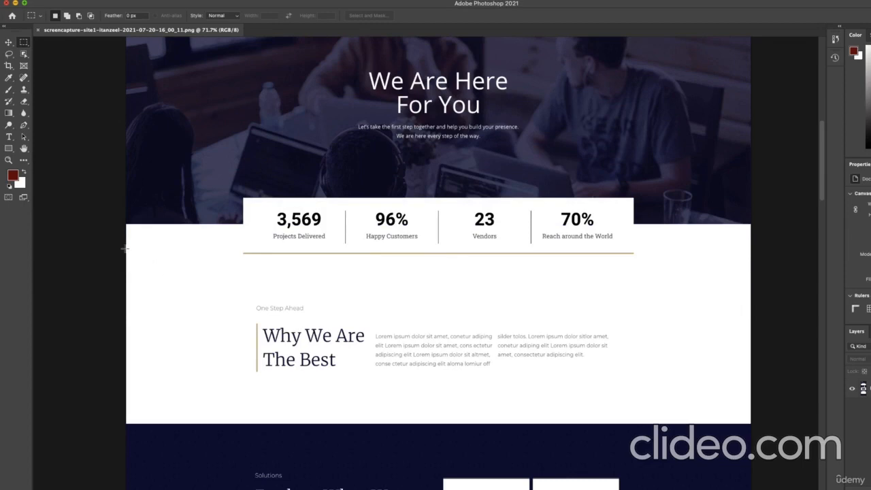
drag(125, 249, 751, 424)
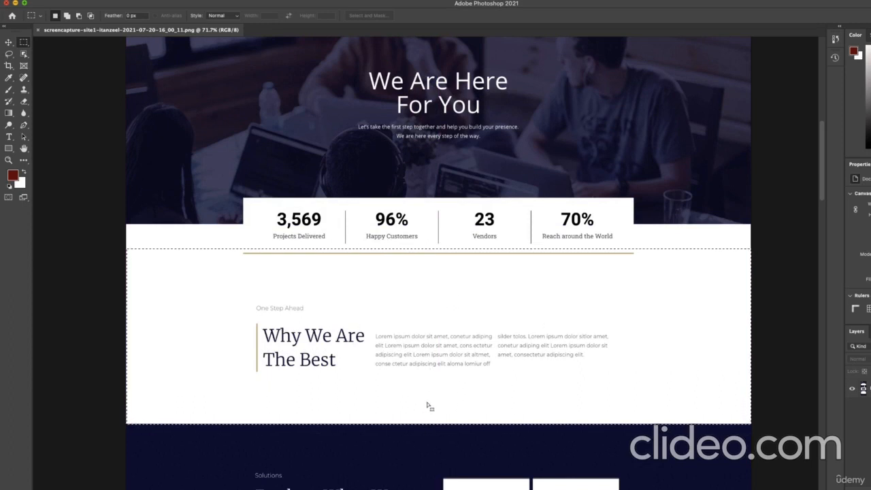
click(35, 339)
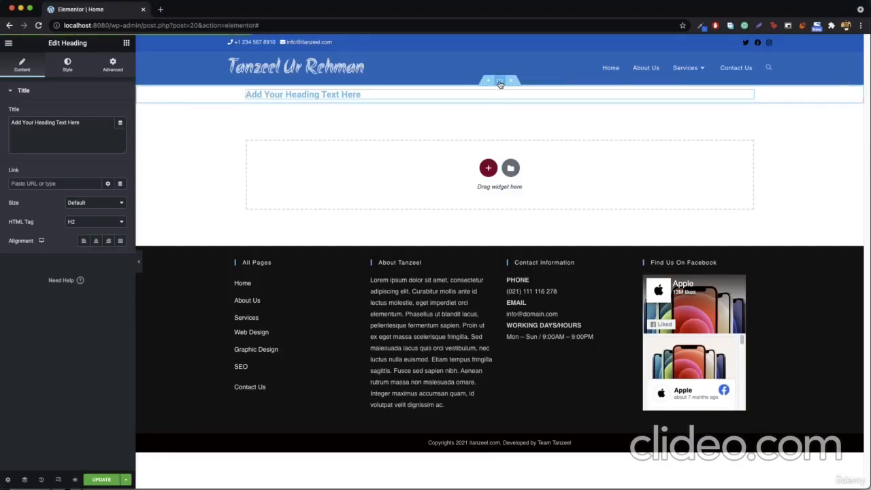
Add a second Heading widget below the existing heading in the section, and delete it again
right_click(499, 82)
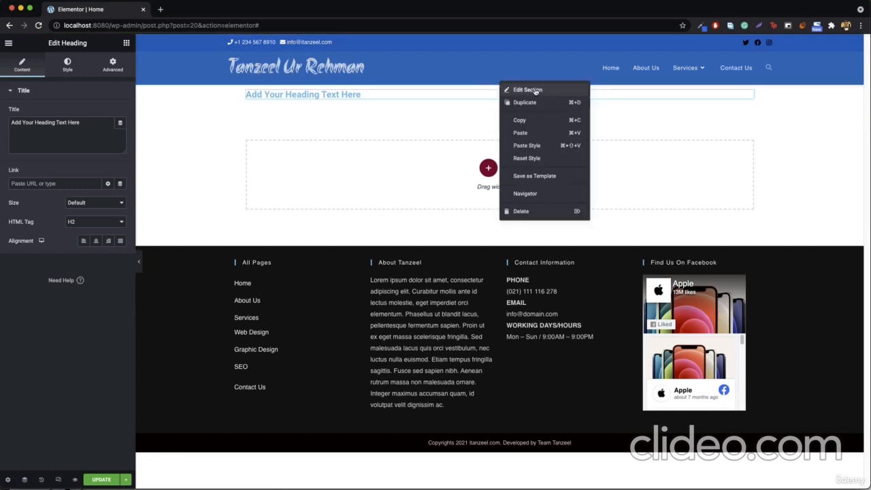
click(531, 90)
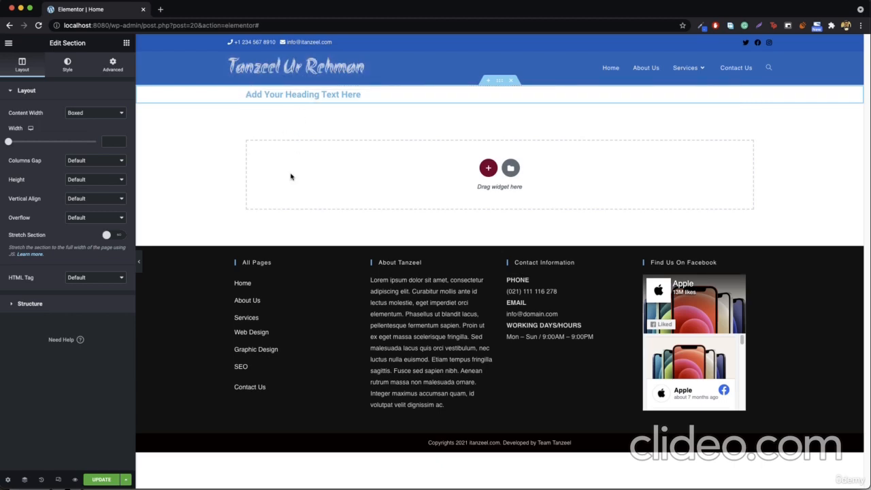
click(126, 43)
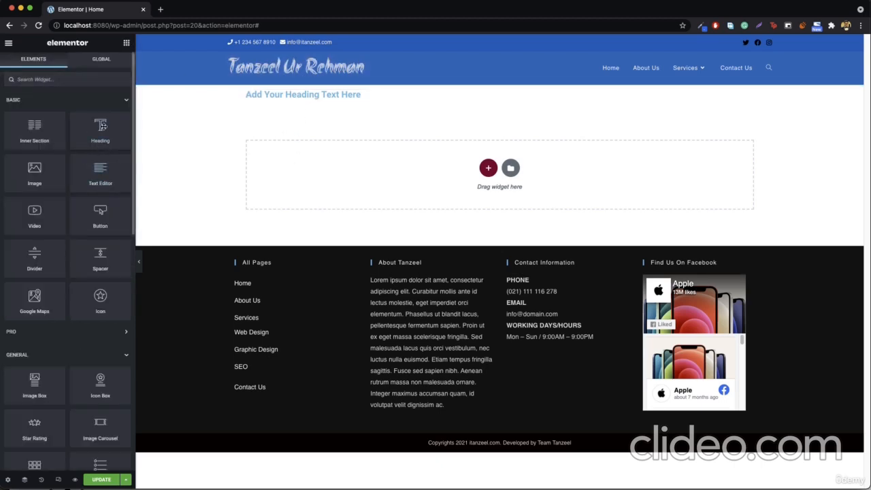
drag(102, 127, 299, 109)
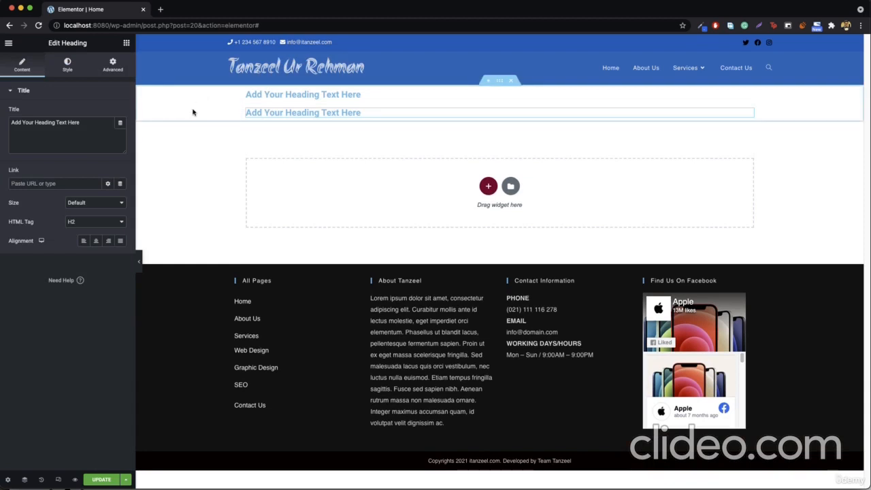
right_click(317, 110)
click(354, 243)
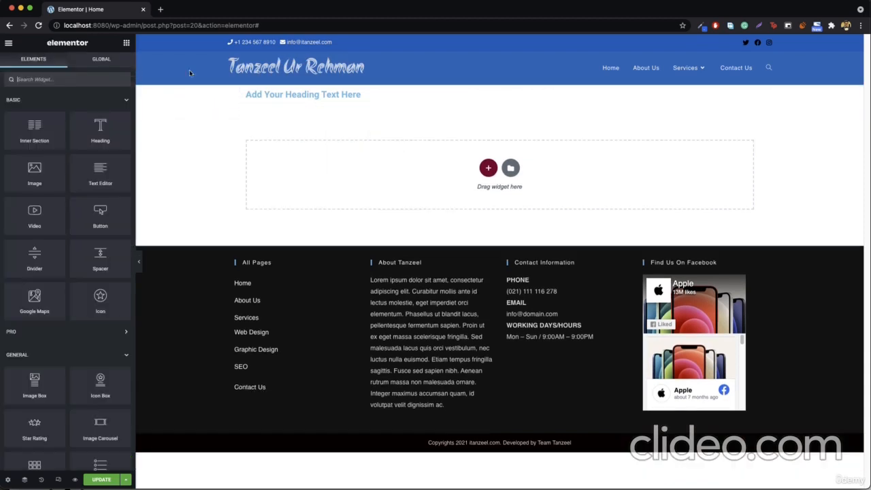
Open the section for editing, set its height to Fit To Screen, and check it across the full browser width
right_click(501, 82)
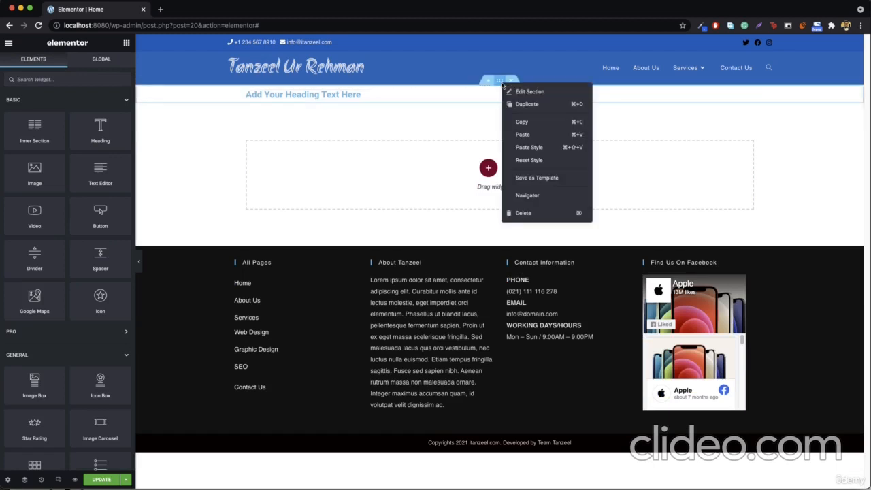
click(523, 92)
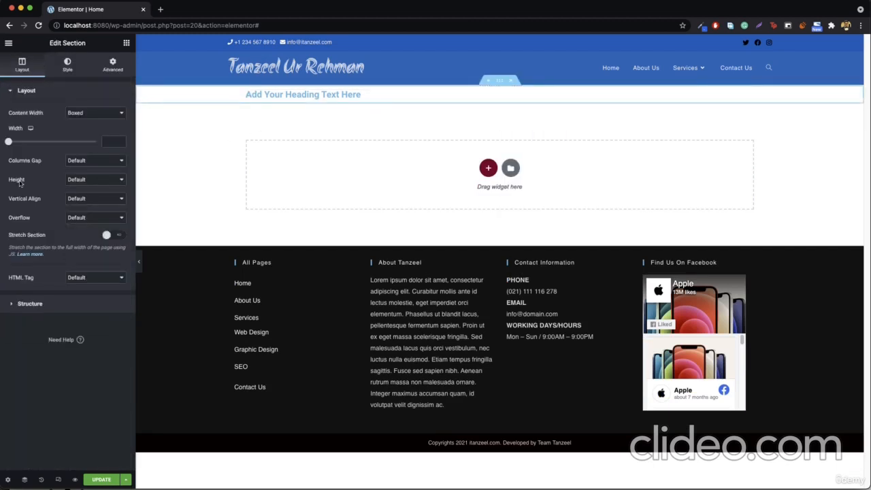
click(91, 182)
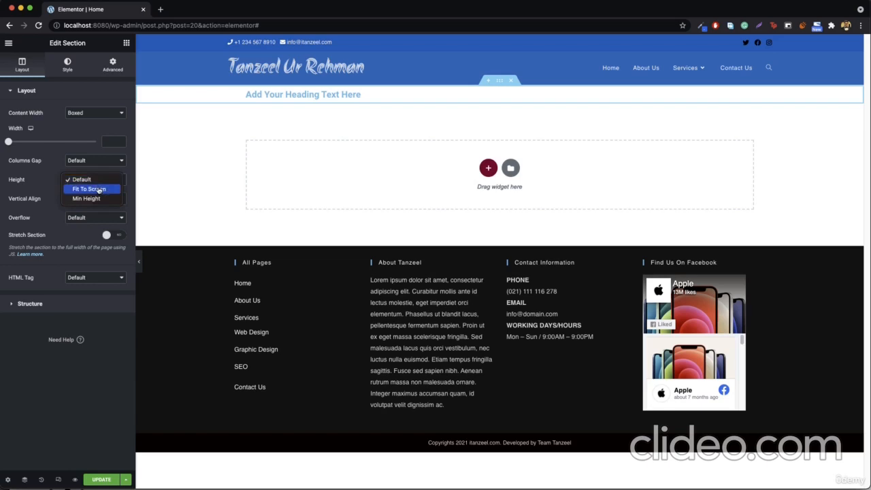
click(99, 191)
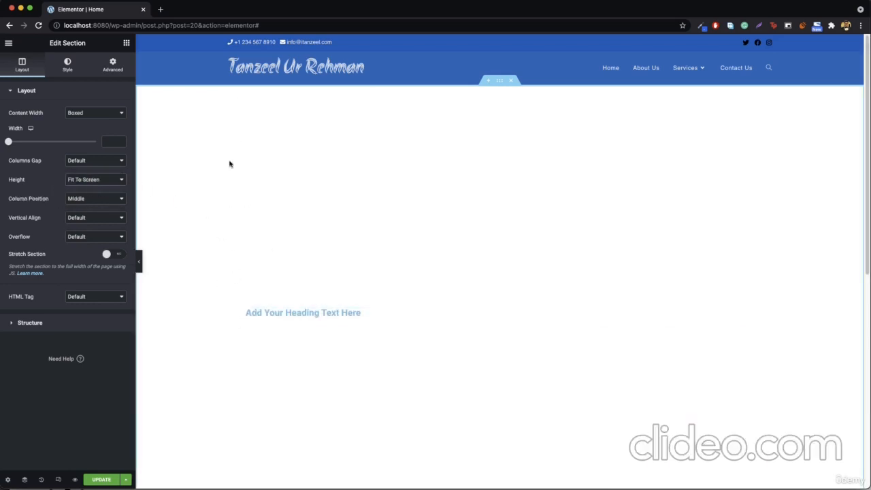
click(141, 262)
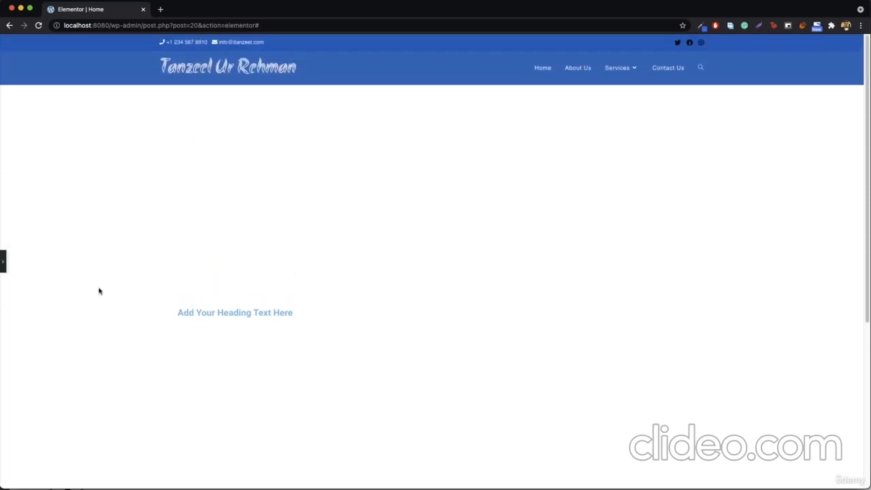
click(3, 268)
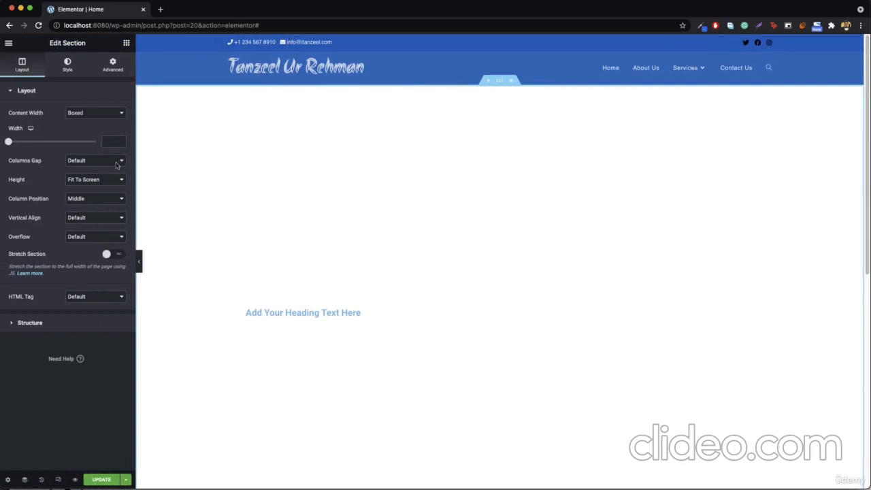
Set the section's height to Min Height with a minimum height of 281 px
click(93, 182)
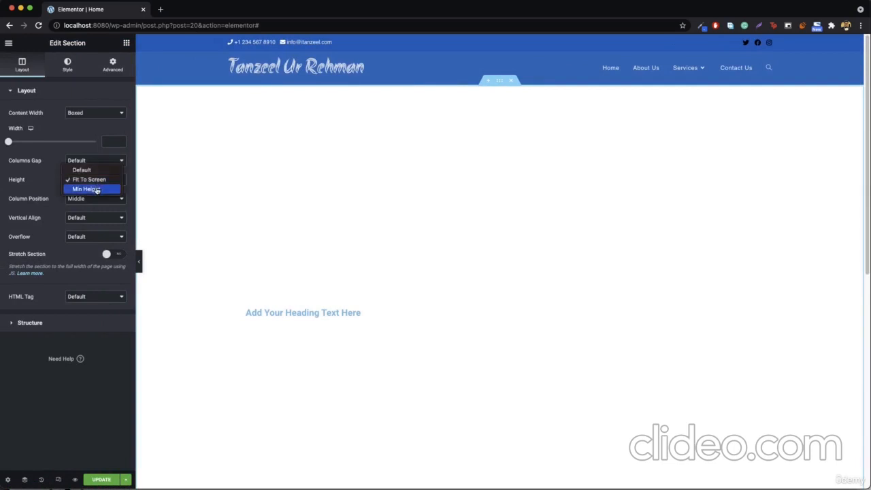
click(97, 189)
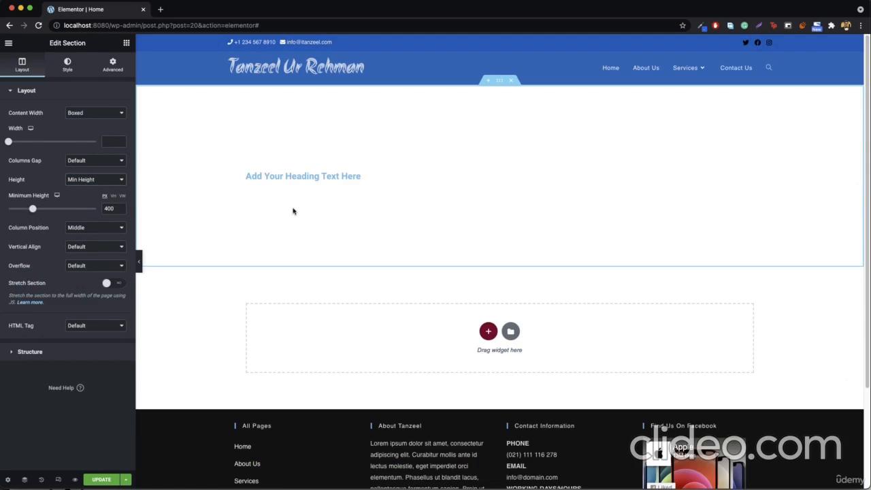
mouse_move(32, 213)
mouse_down()
mouse_move(52, 211)
mouse_move(26, 209)
mouse_up()
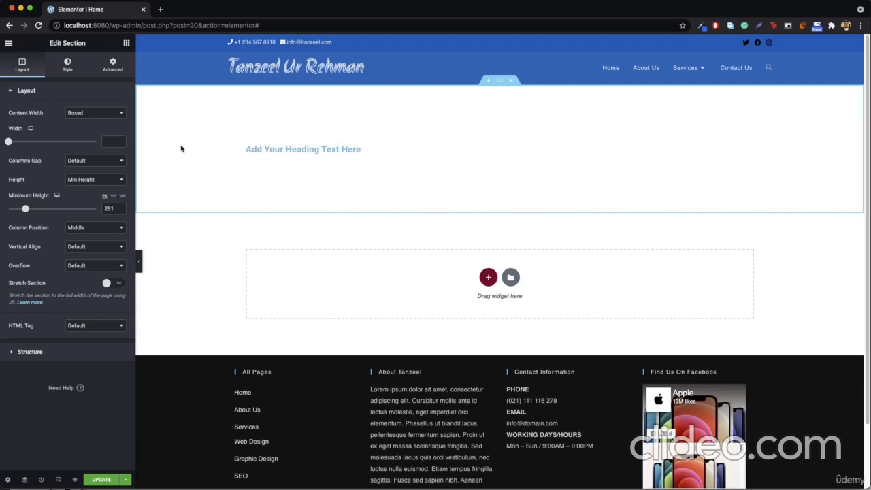
Open itanzeel.com in a new browser tab and examine how its home page sections are laid out
click(161, 9)
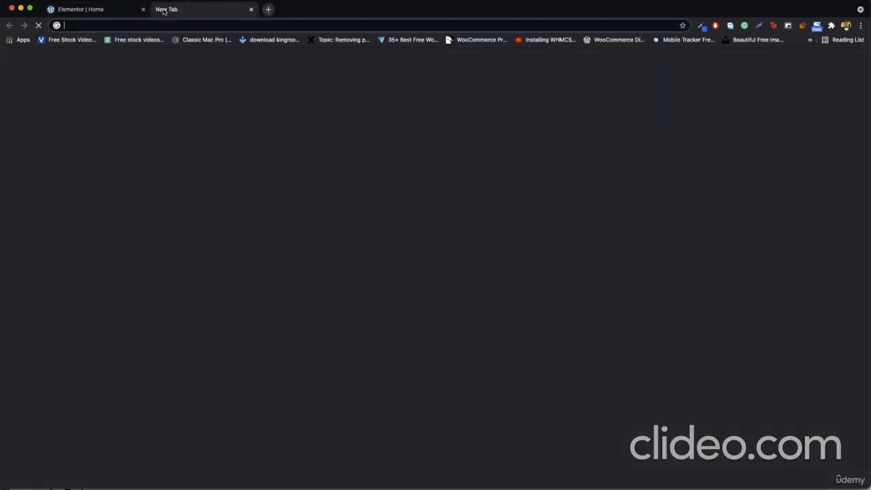
text(ita)
key(Return)
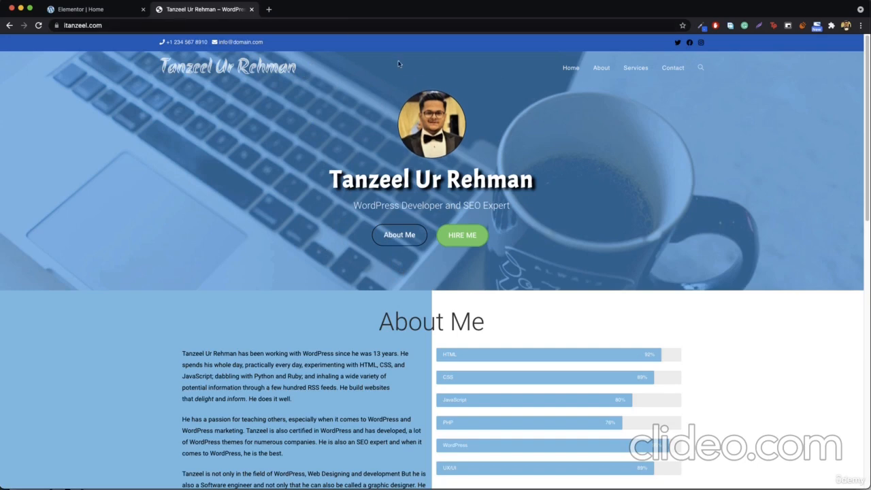
scroll(353, 275, down, 5)
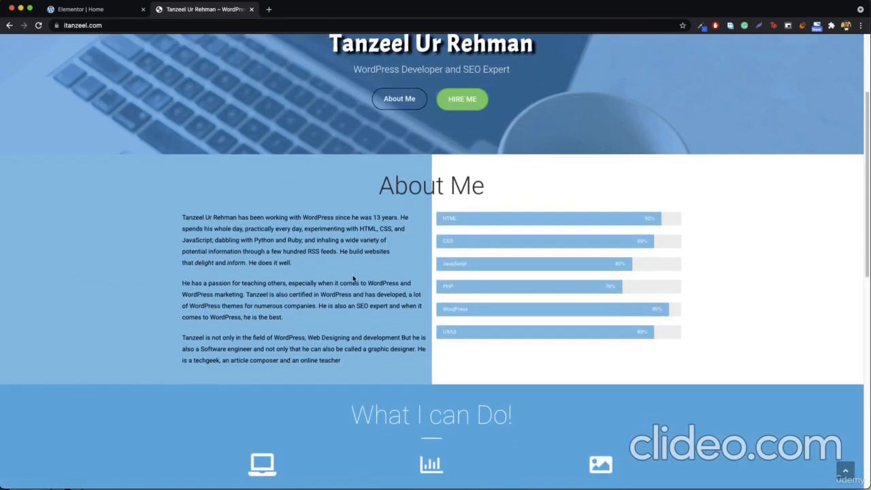
scroll(399, 270, up, 2)
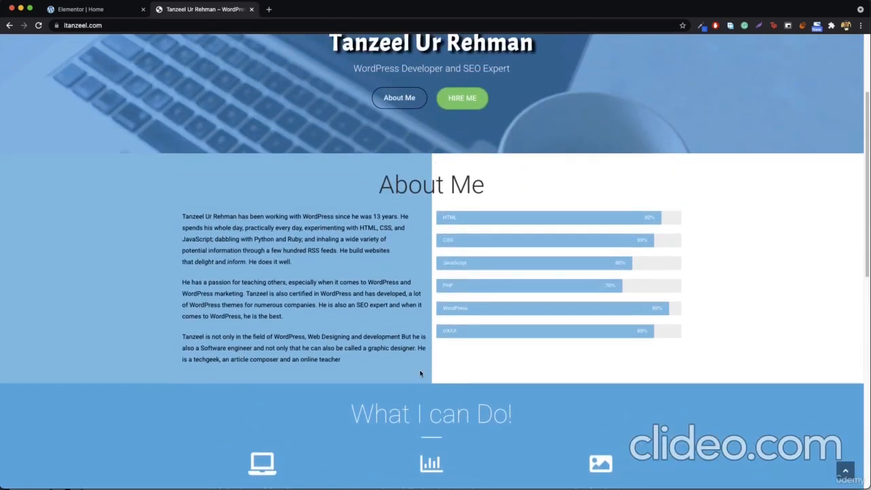
scroll(420, 371, down, 6)
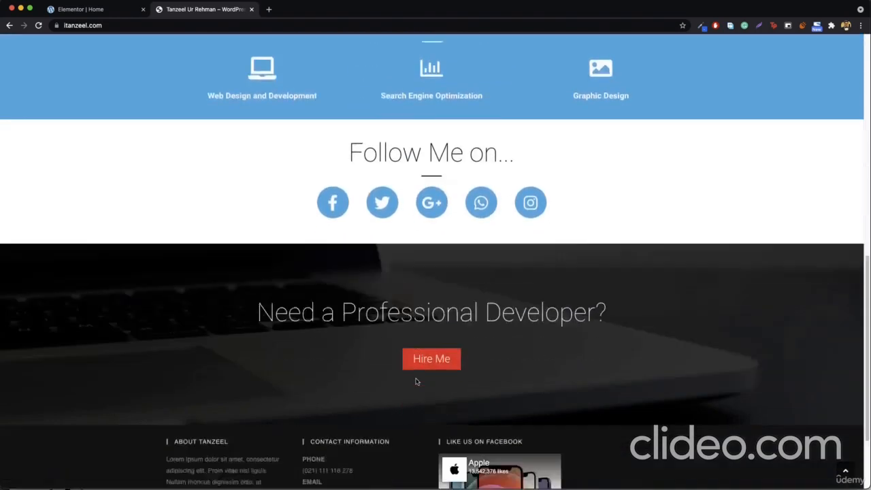
scroll(417, 382, down, 1)
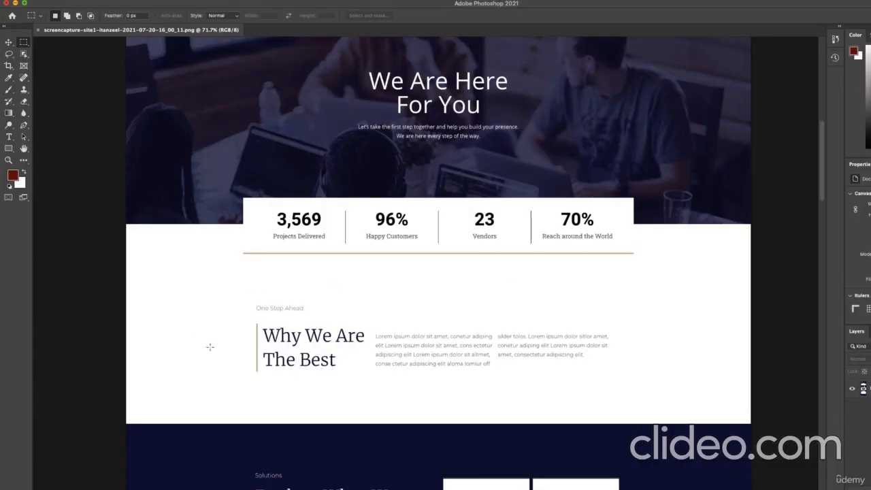
Switch to Photoshop, outline the centred content area of the Why We Are The Best section, and examine the rest of the page design
scroll(210, 347, down, 1)
drag(241, 186, 632, 409)
scroll(633, 408, down, 5)
scroll(633, 409, down, 7)
scroll(633, 409, down, 13)
scroll(632, 408, down, 14)
scroll(633, 409, down, 12)
scroll(632, 409, down, 9)
scroll(632, 409, down, 1)
scroll(352, 265, up, 6)
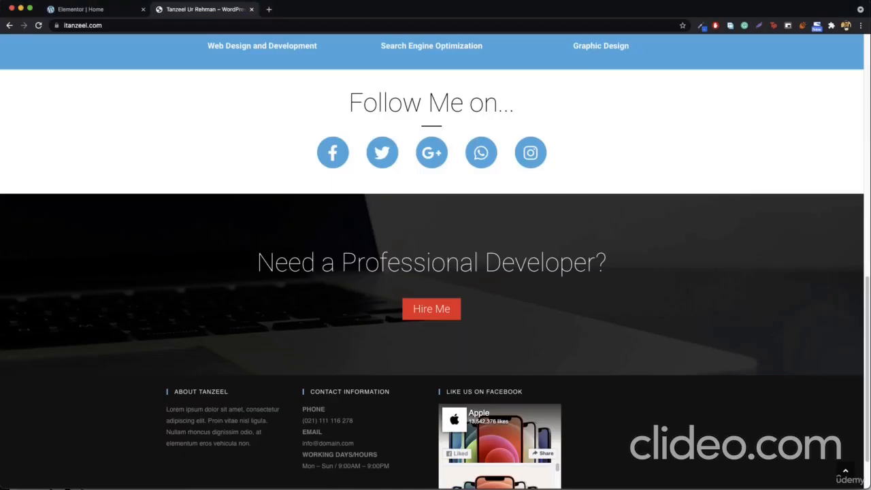
Return to the Elementor page, try Full Width as the section's content width, and switch it back to Boxed
click(86, 12)
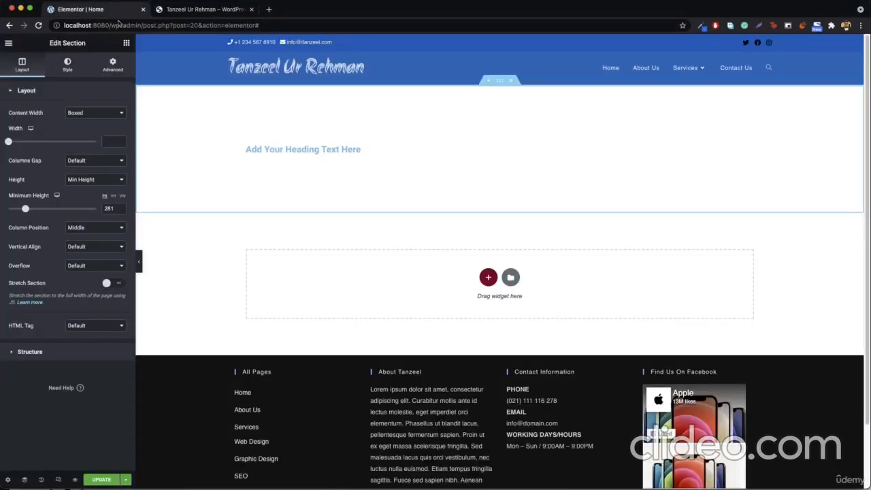
right_click(192, 135)
click(231, 139)
click(87, 116)
click(87, 117)
click(103, 113)
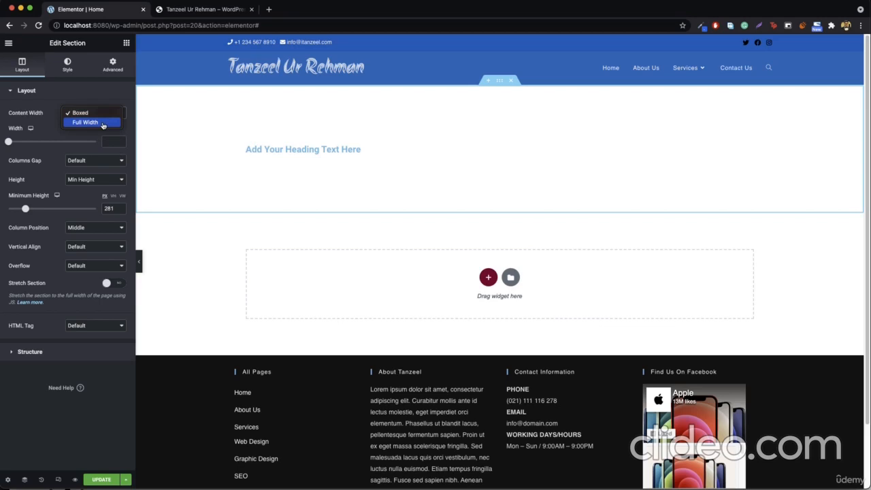
click(103, 124)
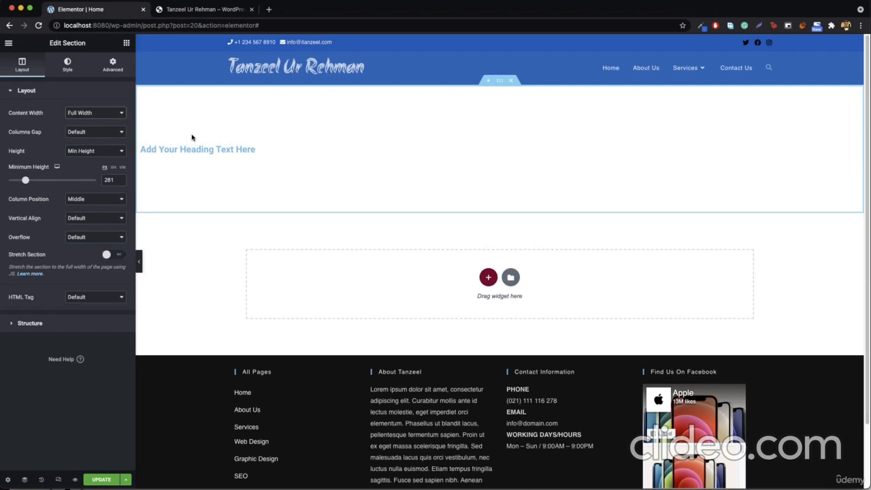
click(102, 117)
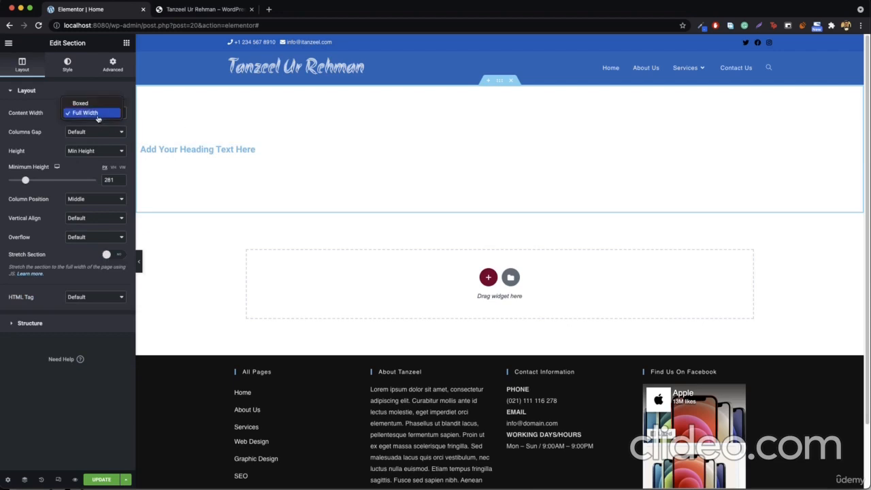
click(99, 101)
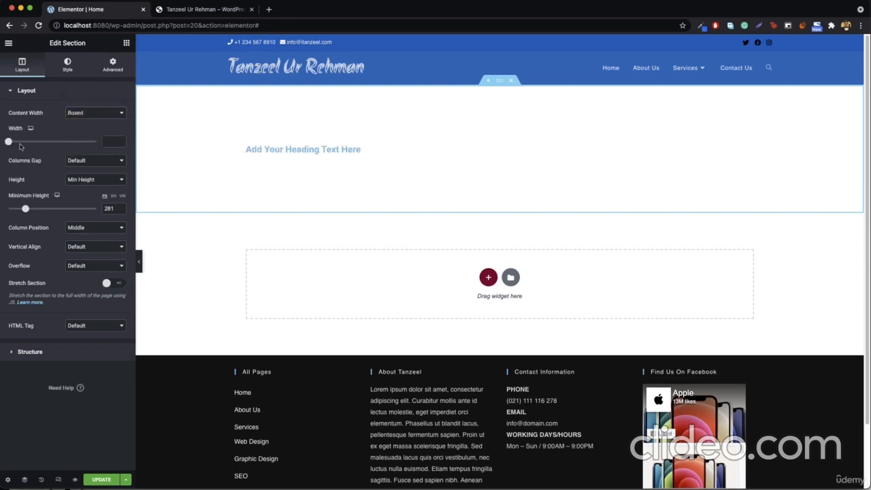
Try different widths for the section's boxed content and set the width to 1200
drag(8, 142, 25, 141)
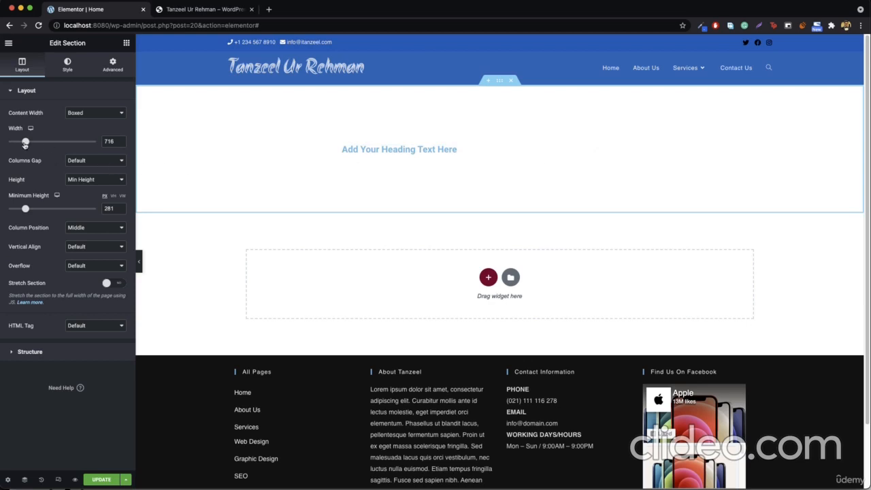
drag(25, 143, 67, 142)
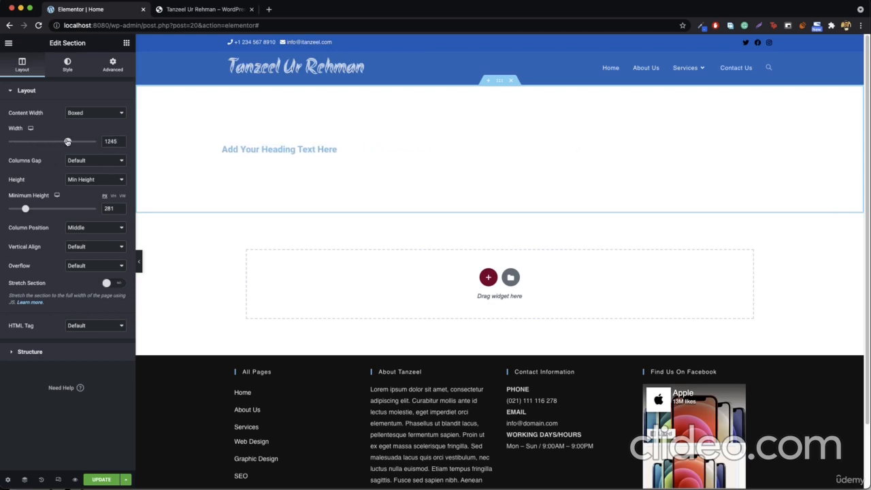
double_click(109, 141)
text(1200)
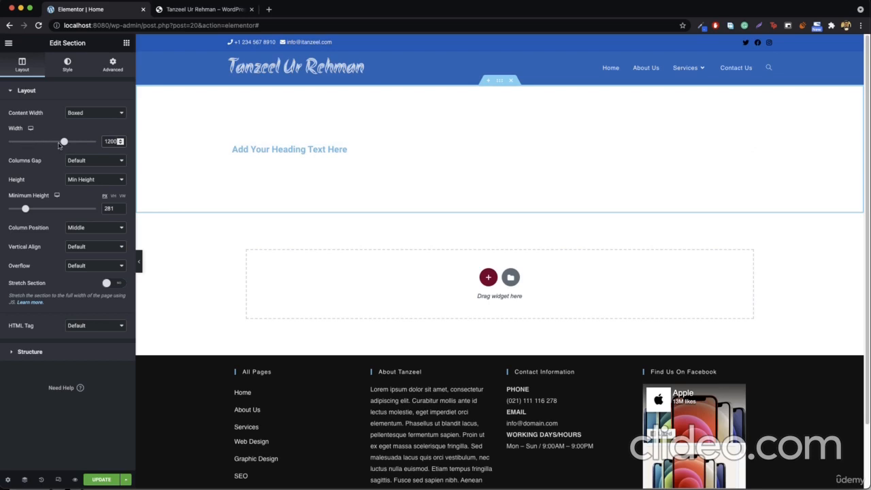
mouse_move(64, 142)
mouse_down()
mouse_move(95, 141)
mouse_move(77, 141)
mouse_up()
double_click(107, 139)
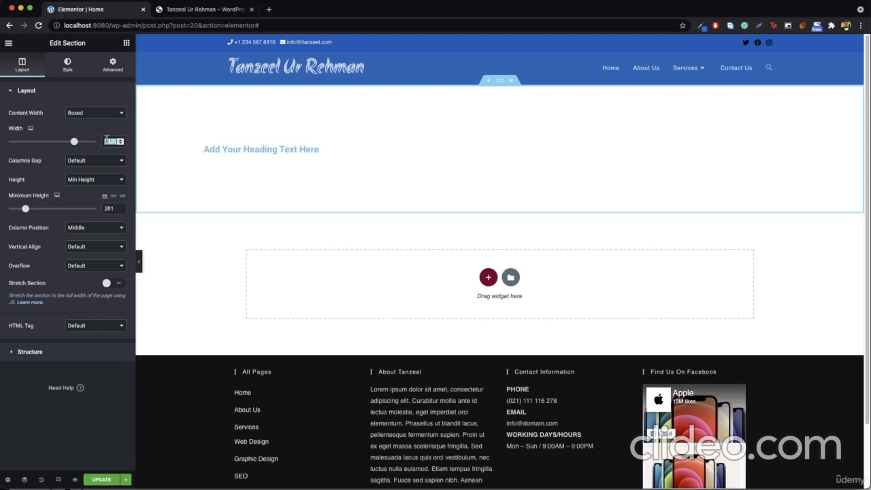
text(1200)
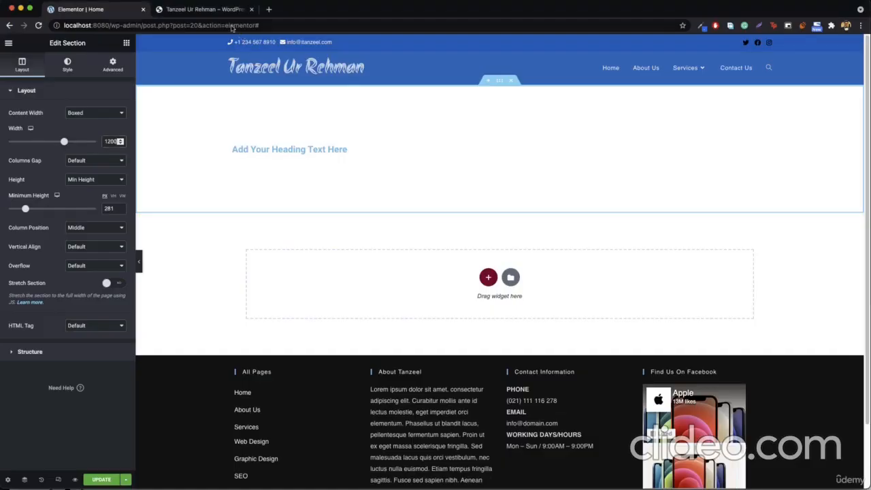
Examine the content widths of the itanzeel.com home page sections and return to the Elementor page
click(204, 9)
scroll(258, 180, up, 10)
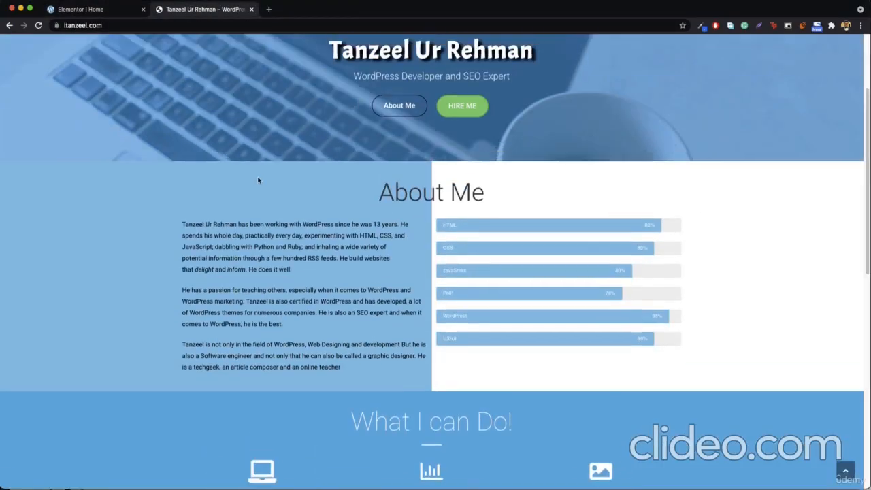
scroll(258, 180, down, 8)
scroll(211, 220, up, 6)
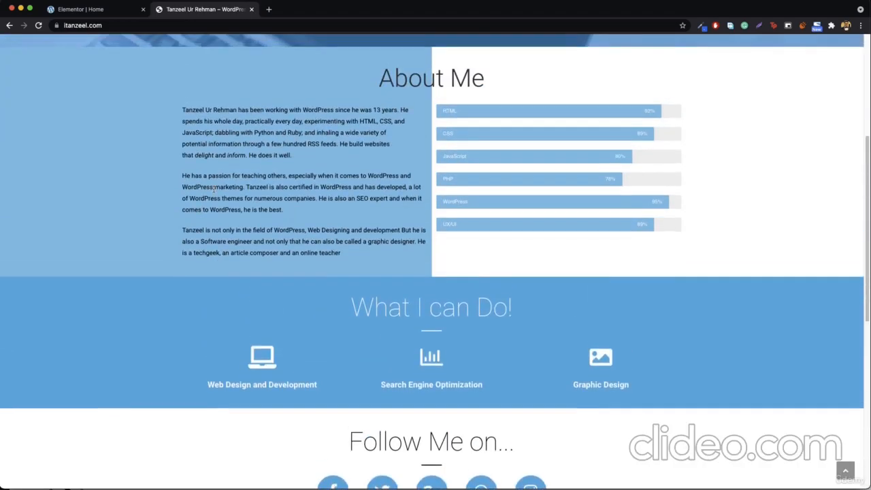
scroll(214, 189, up, 4)
scroll(105, 265, down, 6)
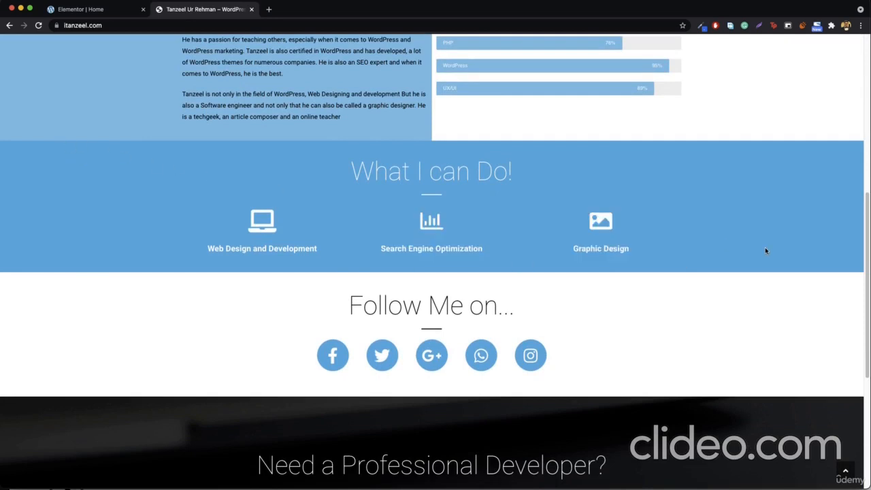
click(92, 12)
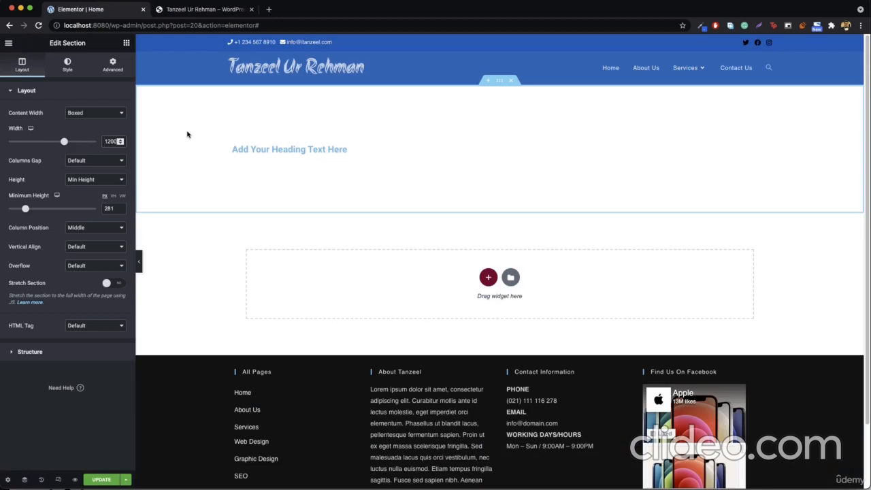
Open the heading section's style settings and give it a Classic background in black (#000000)
right_click(495, 81)
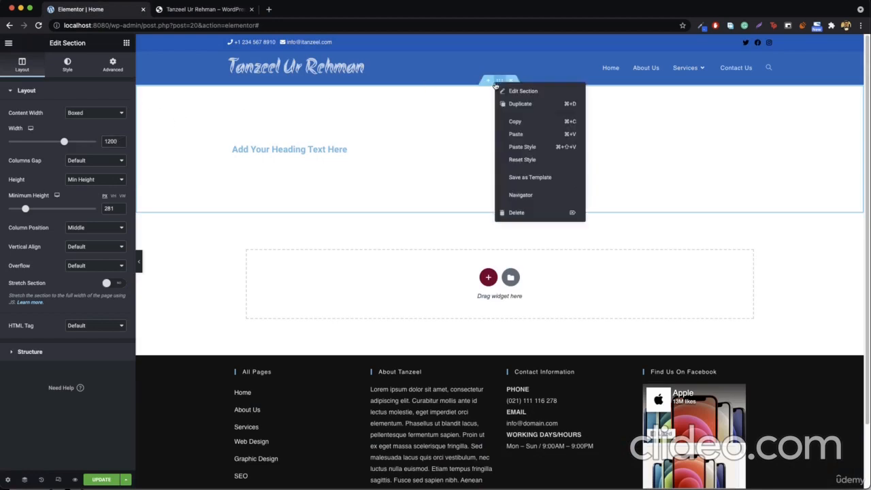
click(518, 92)
drag(48, 43, 98, 45)
click(98, 45)
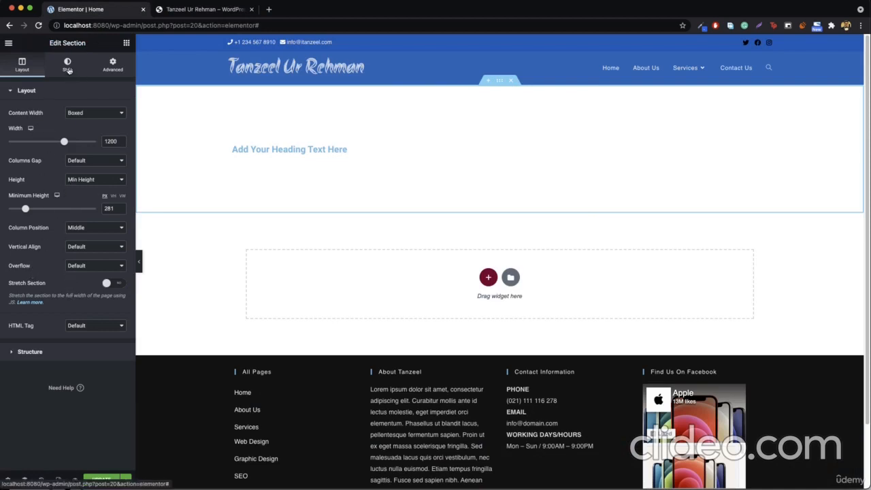
click(67, 68)
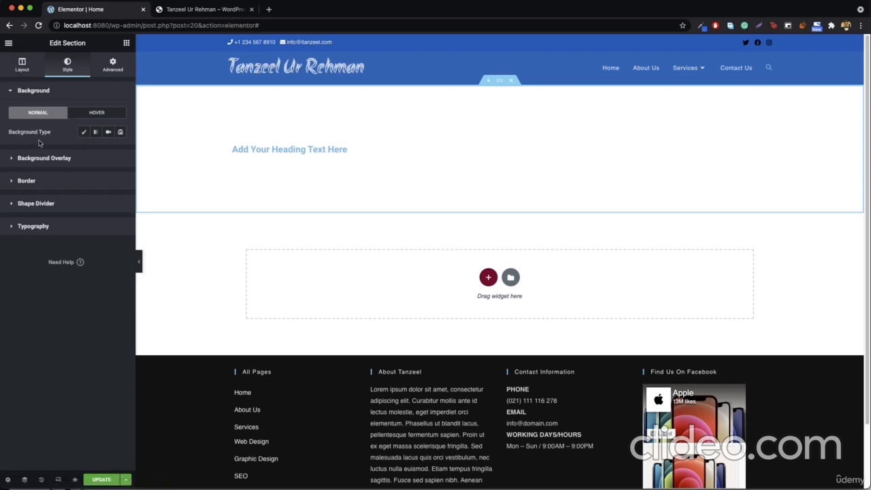
click(84, 132)
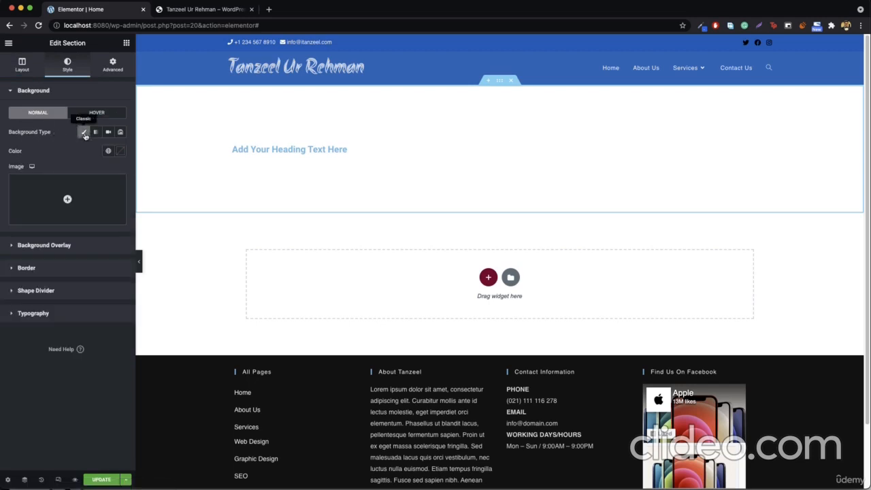
click(121, 151)
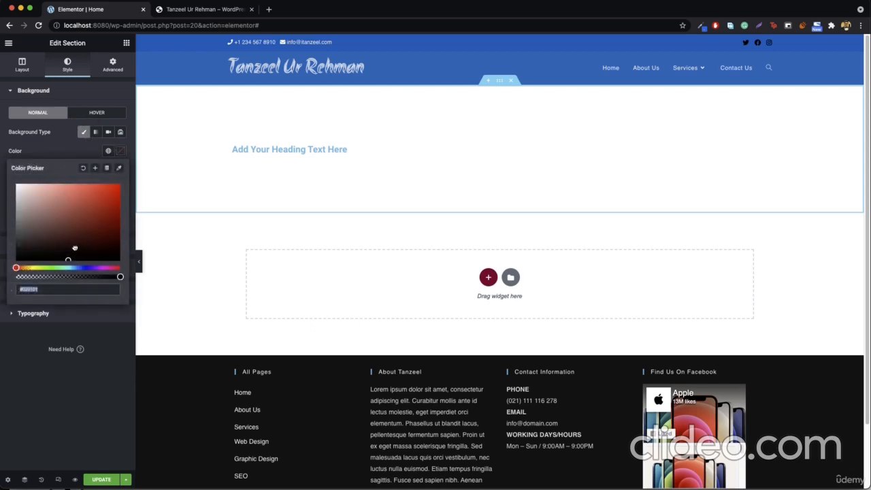
drag(74, 250, 7, 268)
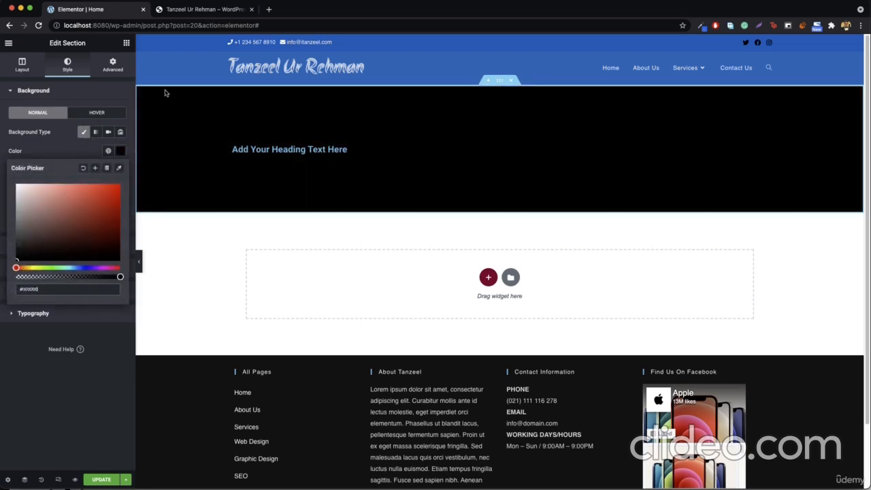
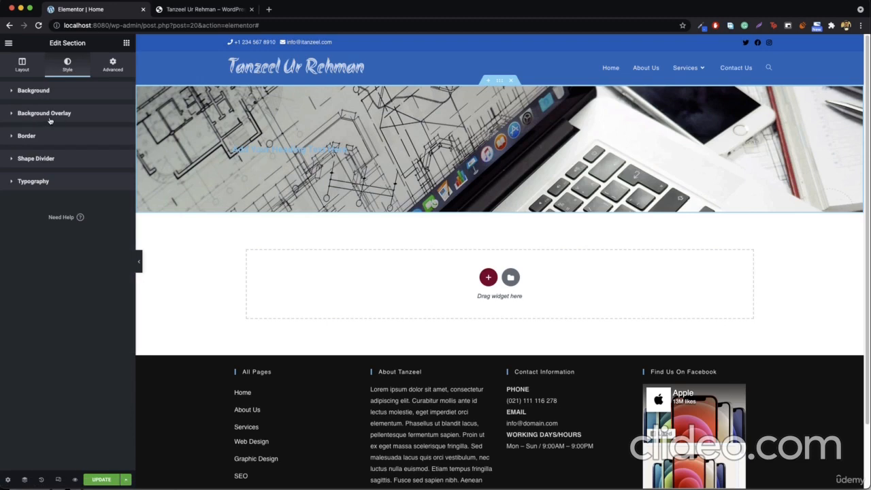
Add a Classic black (#000000) background overlay to the heading section and set its opacity to 0.52
click(50, 120)
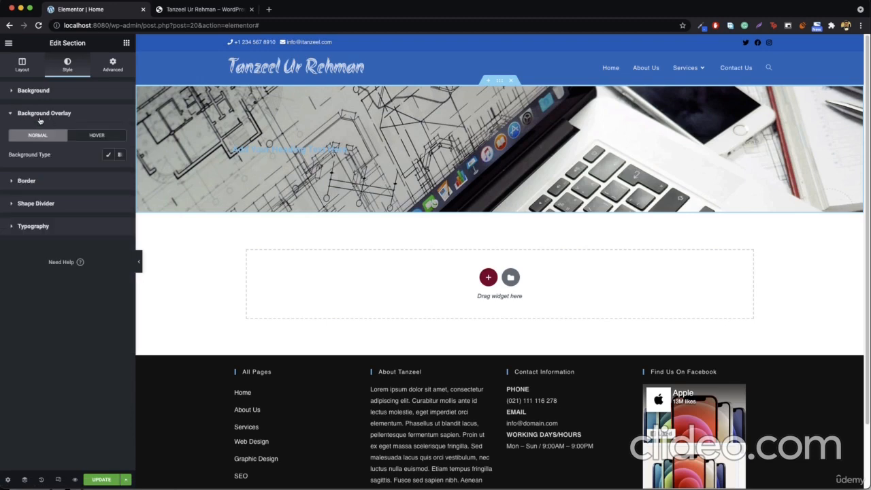
click(109, 155)
click(121, 174)
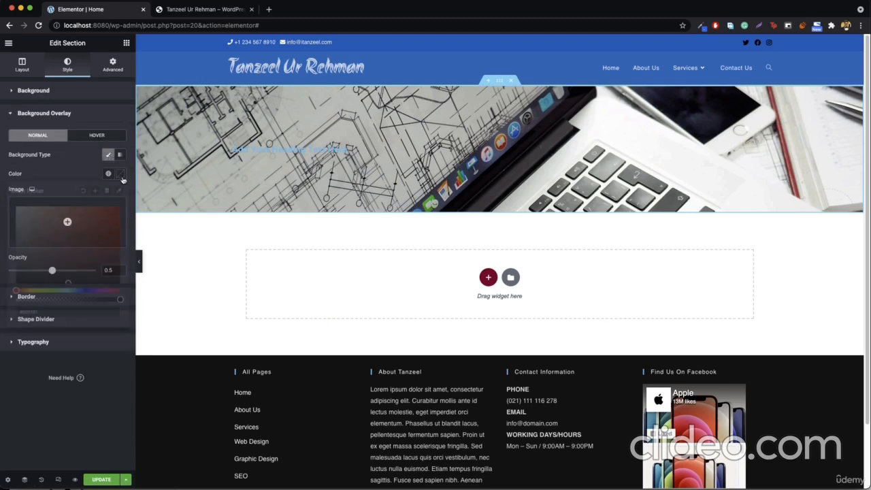
drag(91, 260, 45, 283)
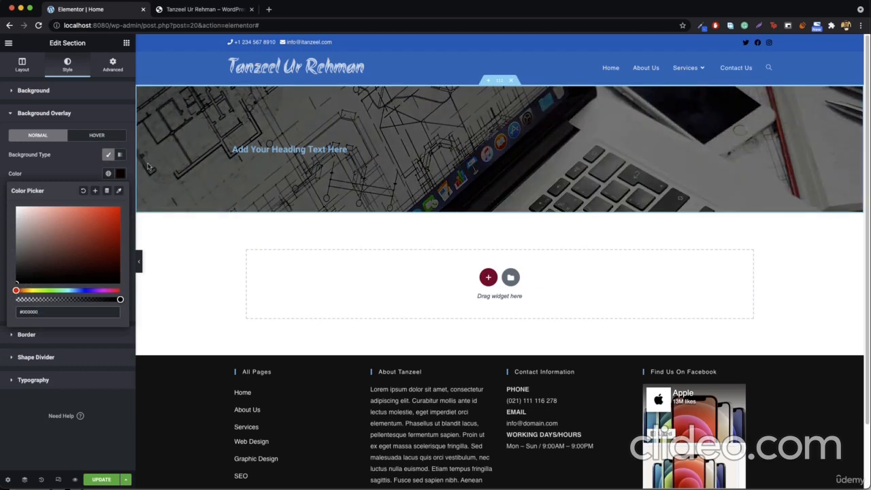
click(120, 174)
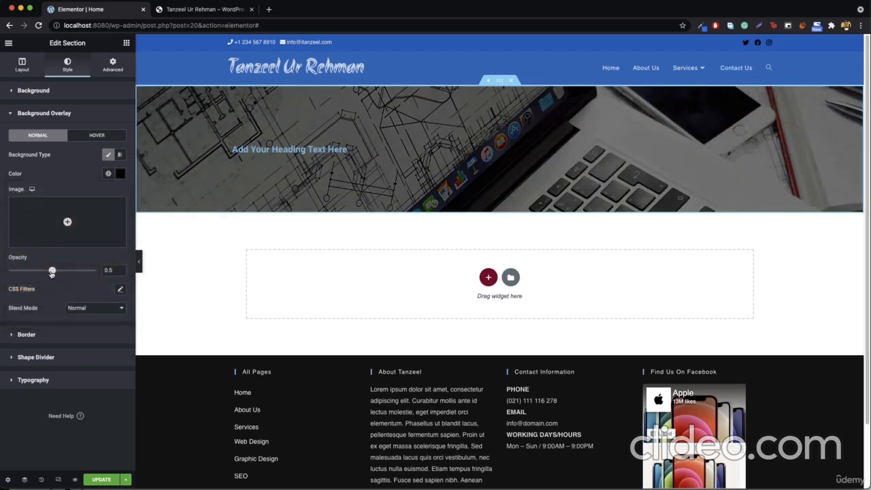
mouse_move(52, 272)
mouse_down()
mouse_move(69, 273)
mouse_move(33, 273)
mouse_move(54, 279)
mouse_up()
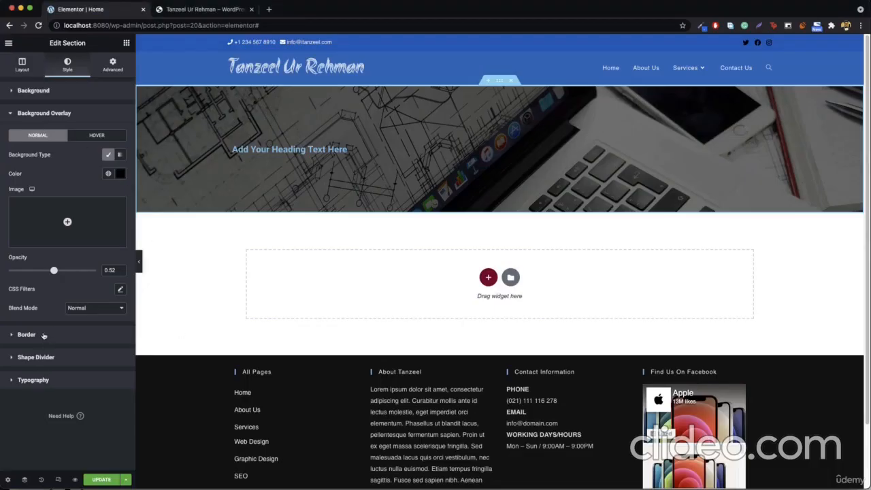
Look through the section's Border and Shape Divider style options
click(43, 335)
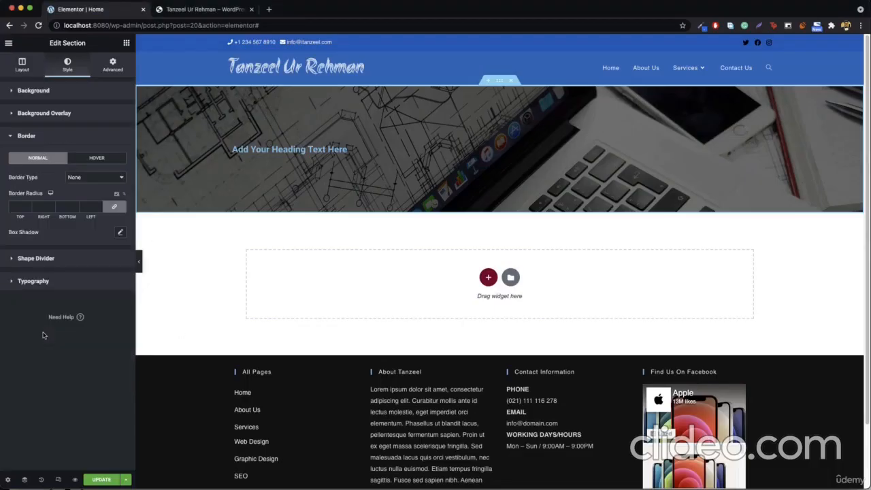
click(54, 259)
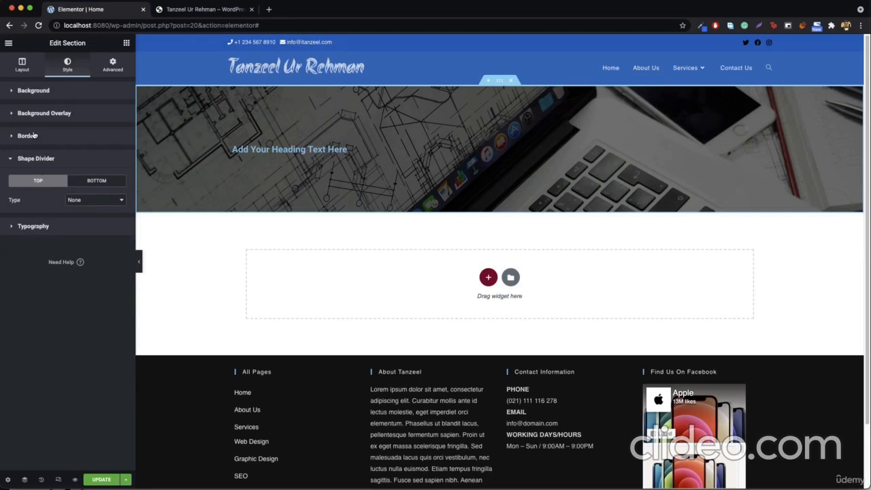
click(33, 137)
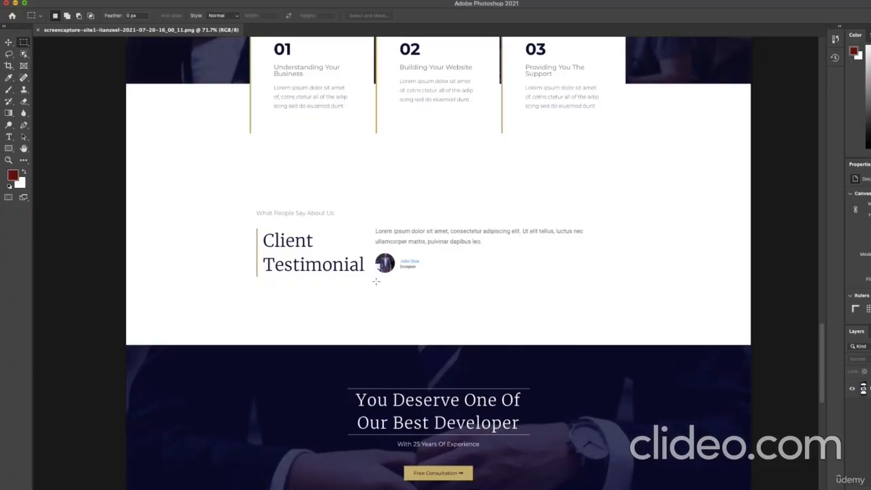
Find the Explore What We Are Doing Better section in the Photoshop page design and outline its two columns and overall content area
scroll(373, 282, down, 5)
scroll(373, 286, up, 10)
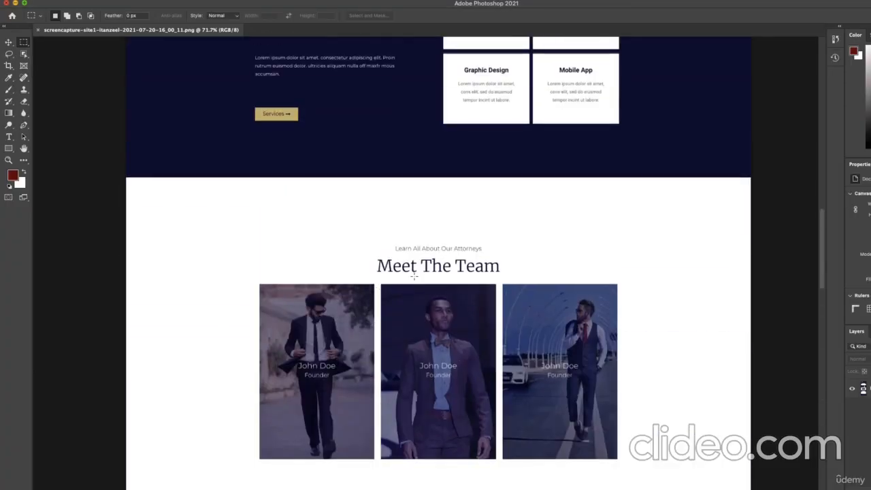
scroll(375, 291, up, 5)
drag(425, 188, 648, 373)
drag(232, 179, 414, 366)
drag(185, 156, 691, 383)
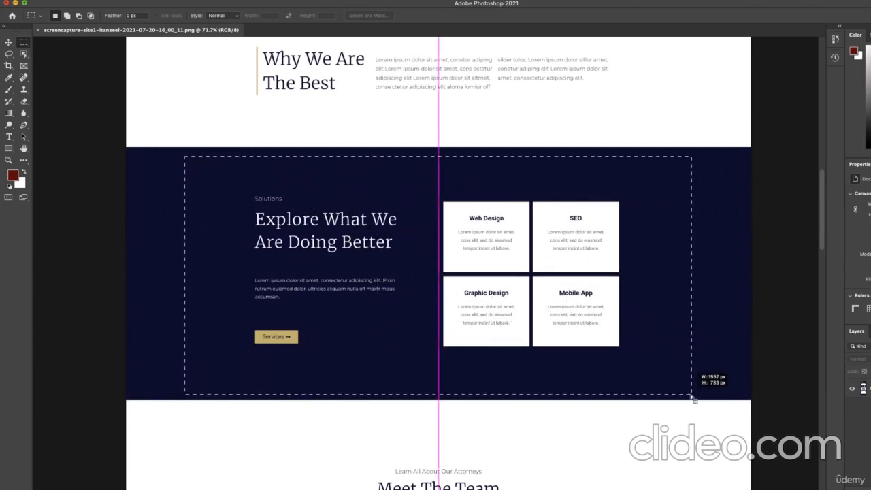
click(167, 226)
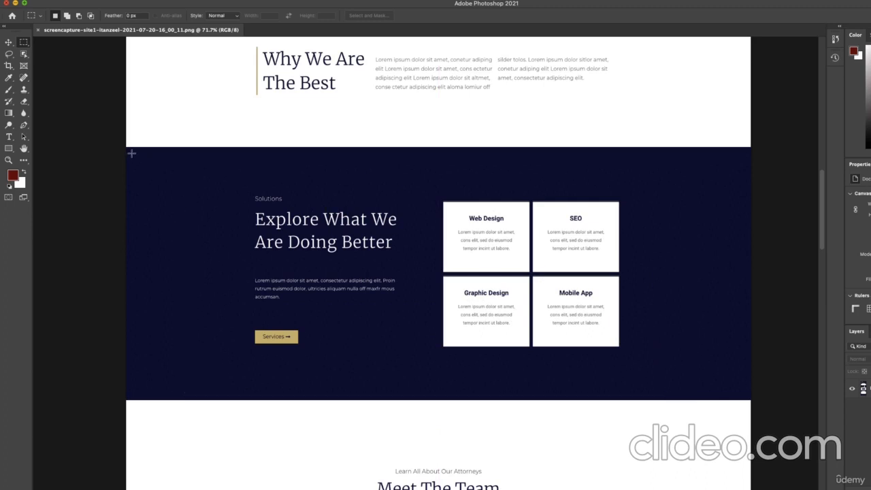
Outline the full dark blue section, its boxed content area and the column holding the four service cards
drag(126, 146, 750, 400)
click(295, 226)
drag(219, 173, 665, 370)
click(197, 168)
drag(436, 193, 679, 363)
click(517, 302)
Outline the Web Design and SEO cards individually, and outline the four-card group as a whole
drag(433, 193, 530, 275)
drag(631, 198, 530, 274)
click(429, 198)
drag(443, 202, 529, 273)
click(559, 205)
drag(534, 203, 619, 272)
click(434, 232)
drag(424, 183, 648, 385)
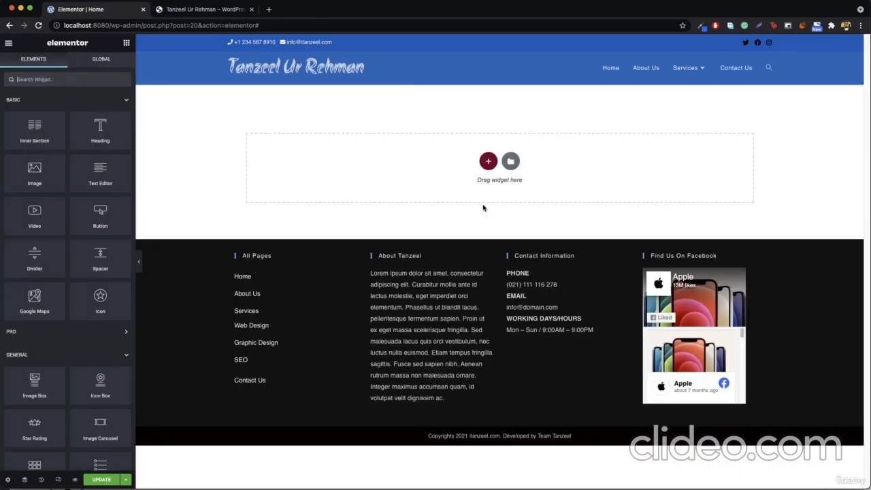
Back in the Elementor page, delete the existing heading section and add a new single-column section
click(511, 81)
click(489, 160)
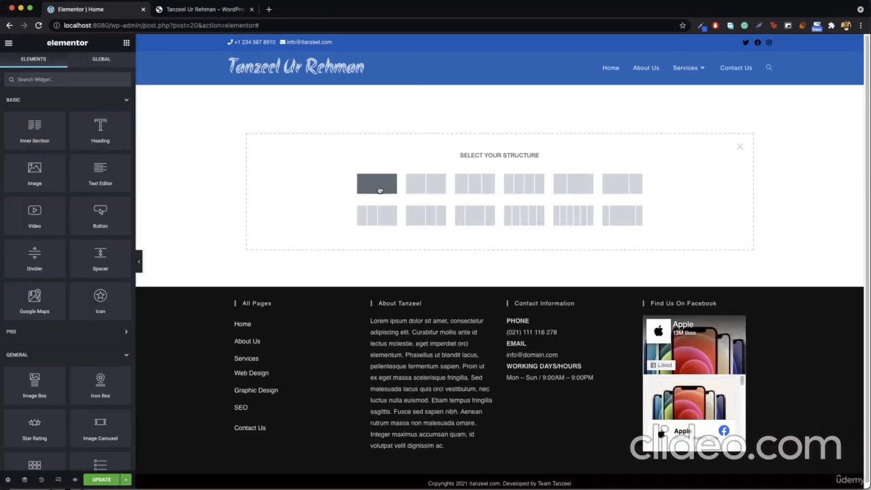
click(382, 187)
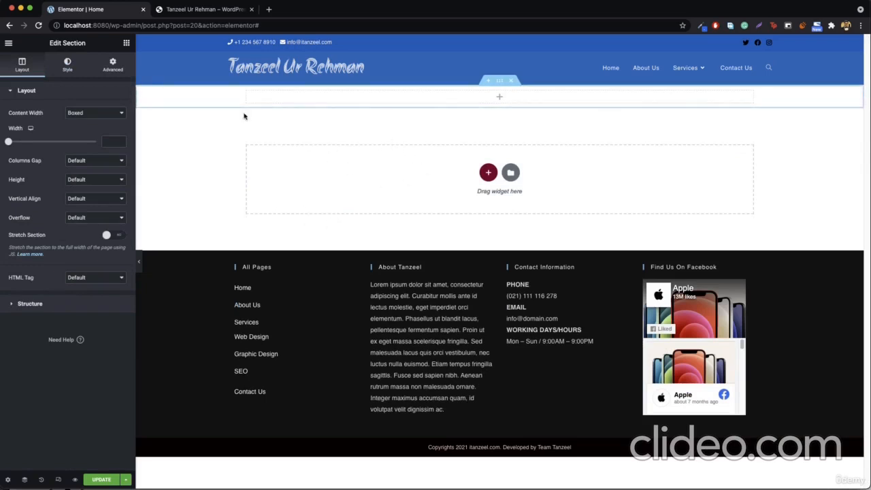
Give the new section a Classic background in black (#000000)
right_click(213, 96)
click(237, 104)
click(64, 68)
click(83, 133)
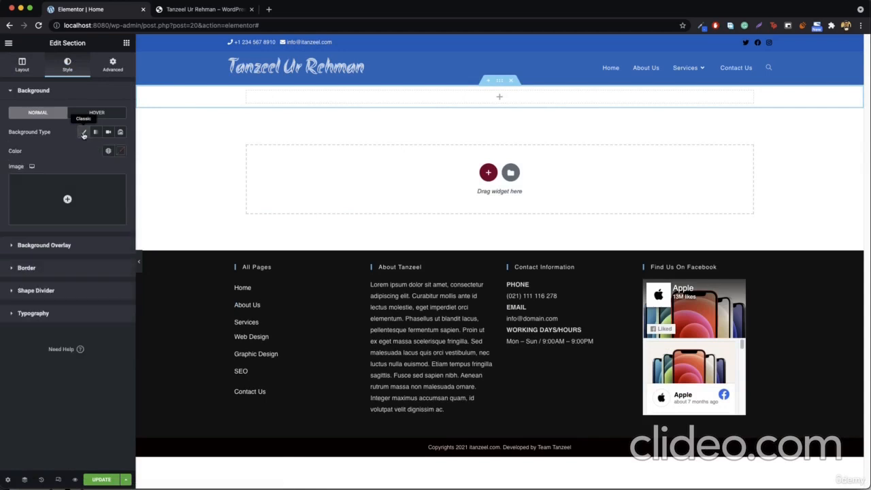
click(120, 150)
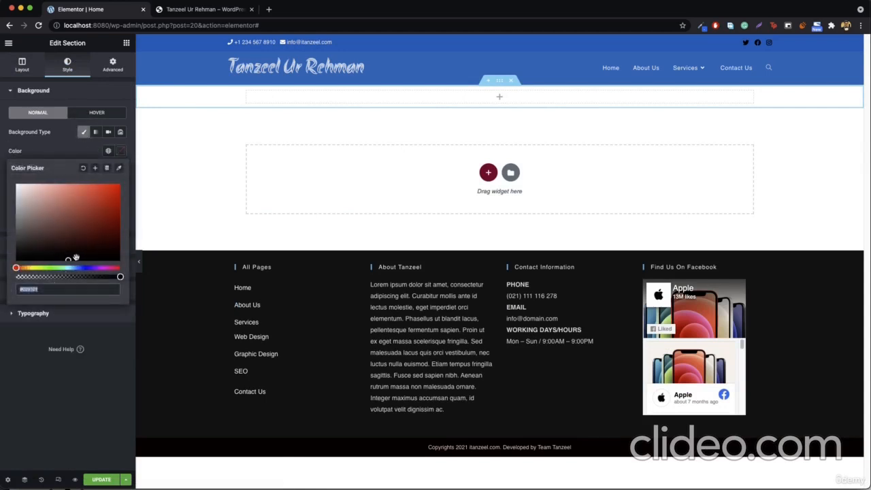
drag(76, 257, 16, 261)
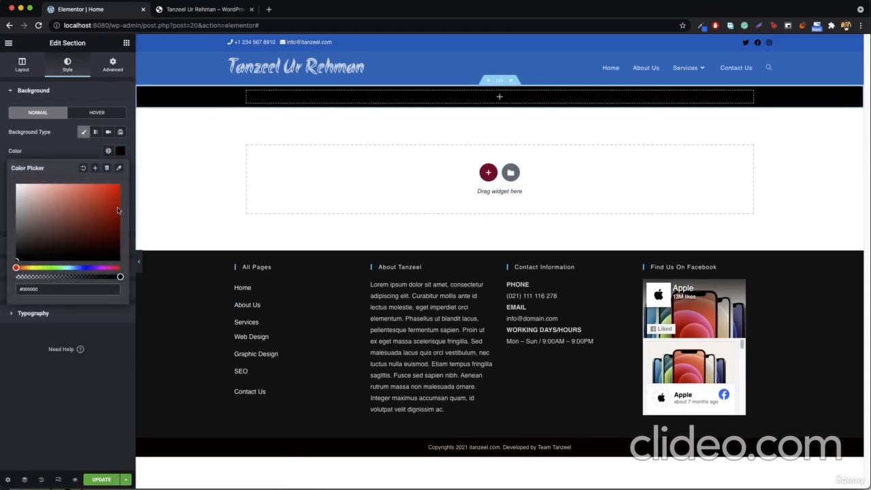
Set the black section's height to Min Height with a minimum height of 489 px
click(16, 69)
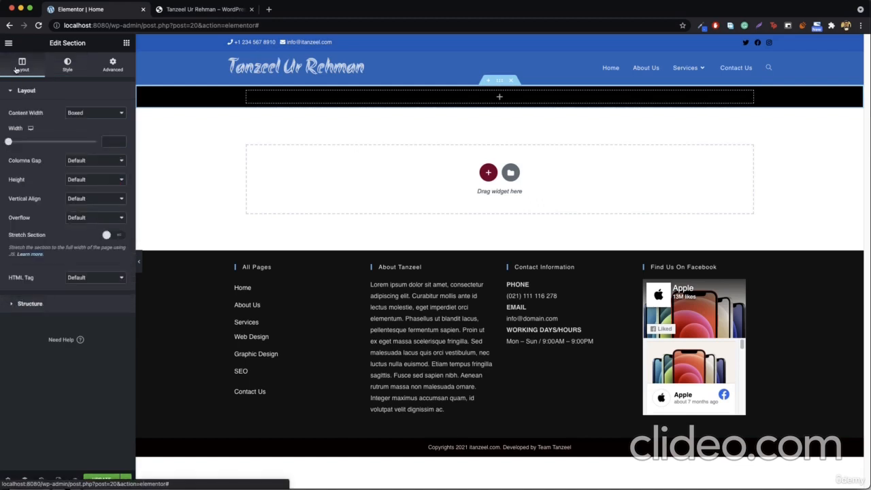
click(82, 180)
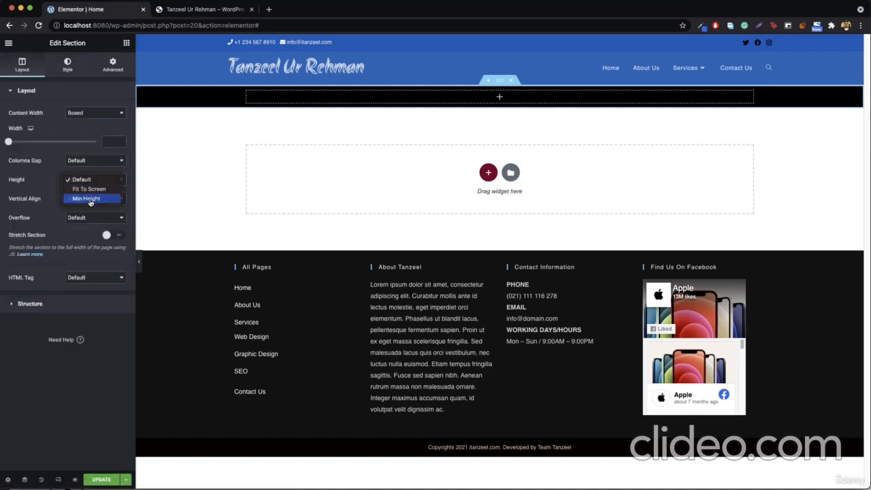
click(87, 199)
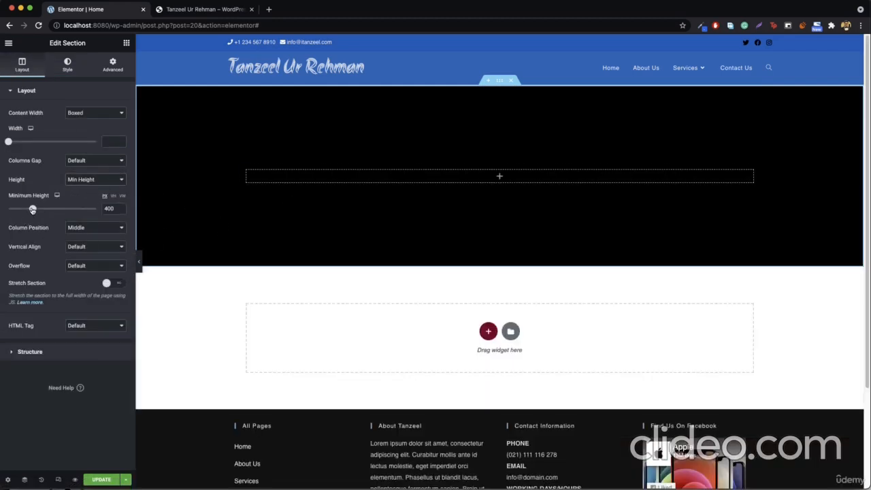
drag(32, 209, 37, 211)
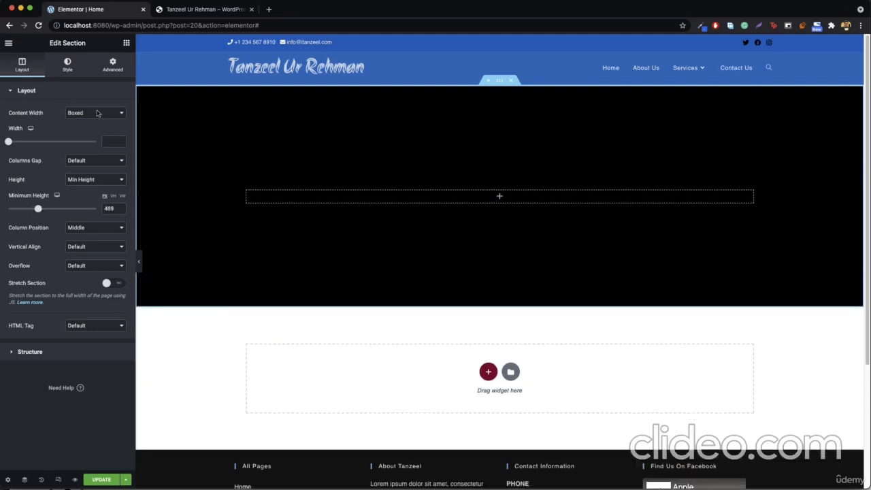
Add a second column beside the existing one in the black section
click(125, 42)
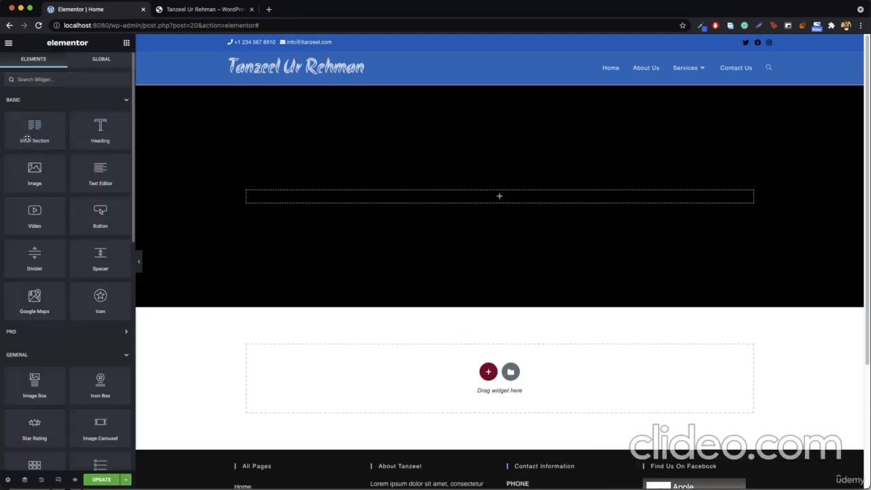
right_click(244, 193)
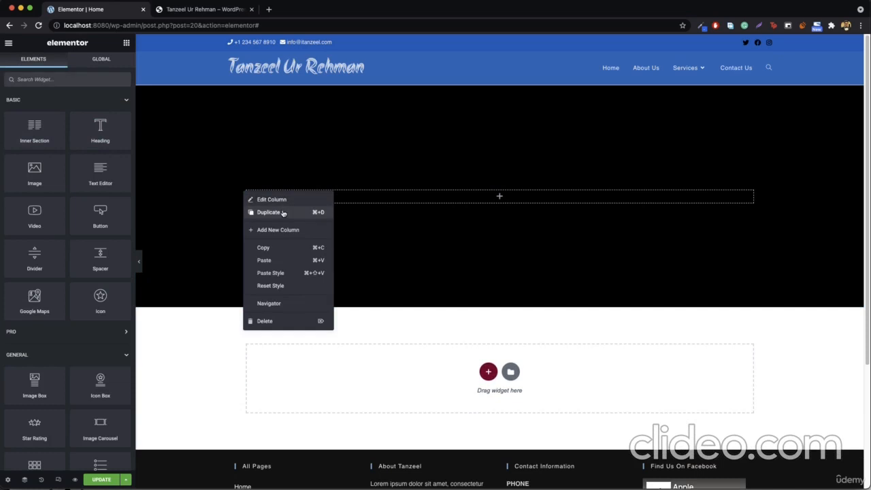
click(287, 231)
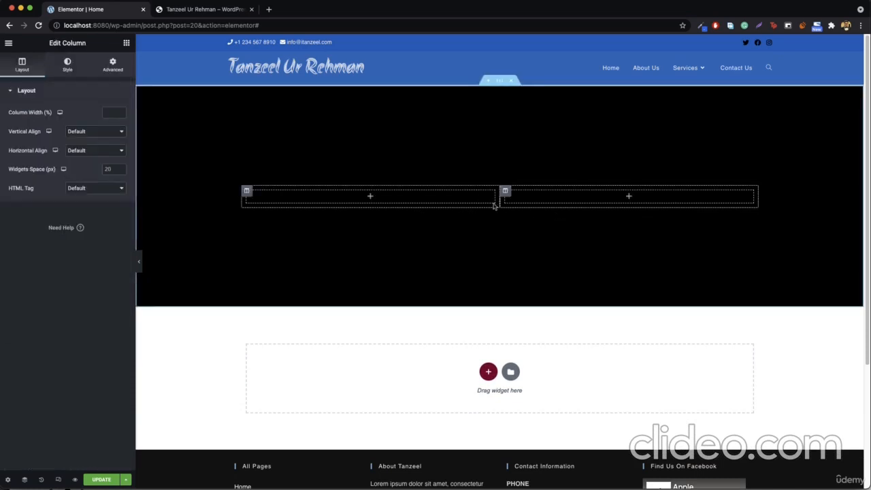
Add a Heading widget to the black section's first column with the title "The best Website"
click(125, 42)
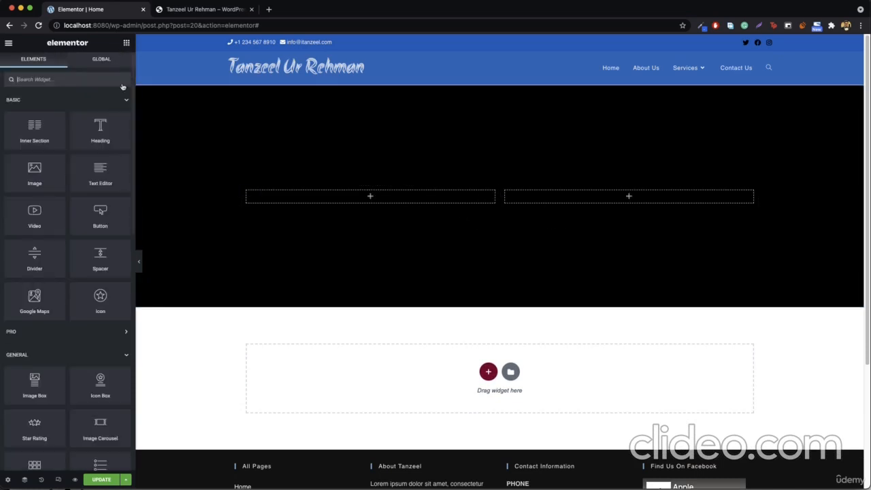
drag(102, 133, 380, 198)
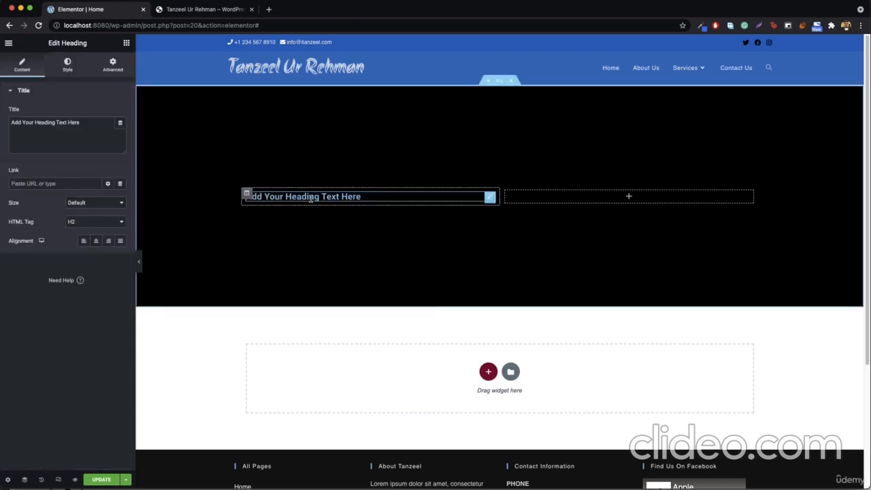
triple_click(82, 121)
text(T)
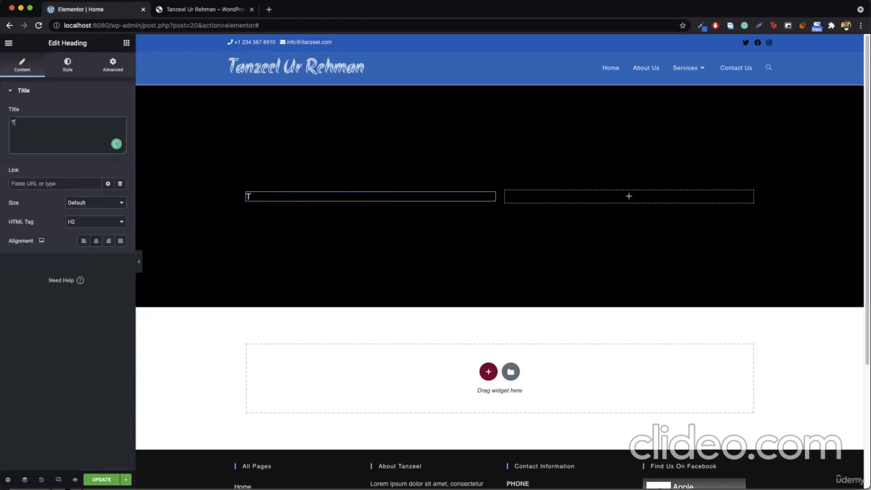
text(he best Website)
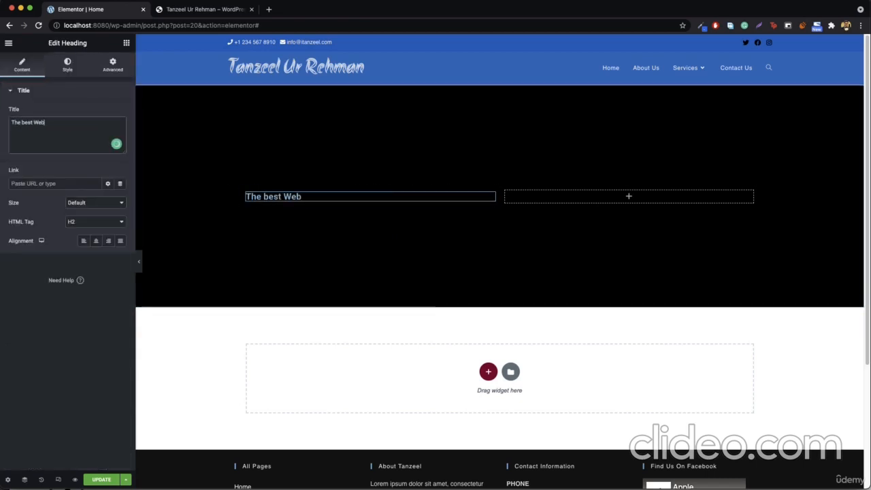
Insert an Inner Section in the black section's second column and put Heading and Text Editor widgets in its first inner column
click(126, 44)
drag(34, 129, 614, 197)
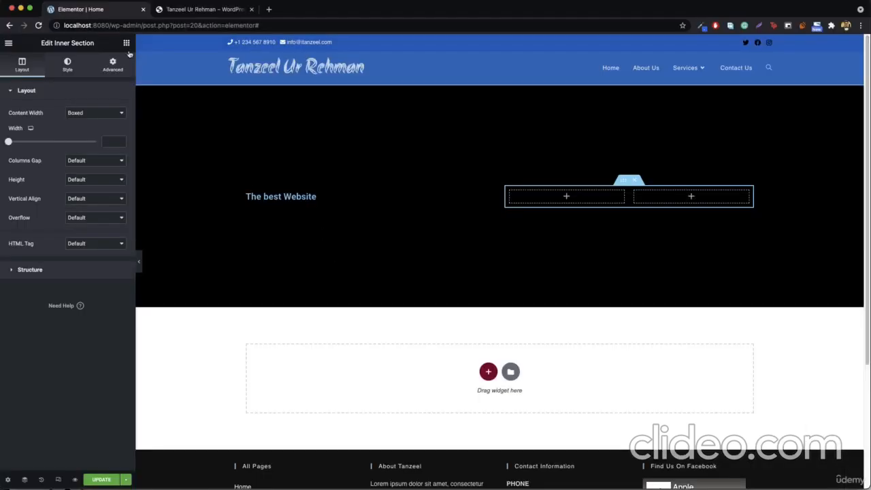
click(126, 43)
drag(97, 130, 591, 196)
click(126, 43)
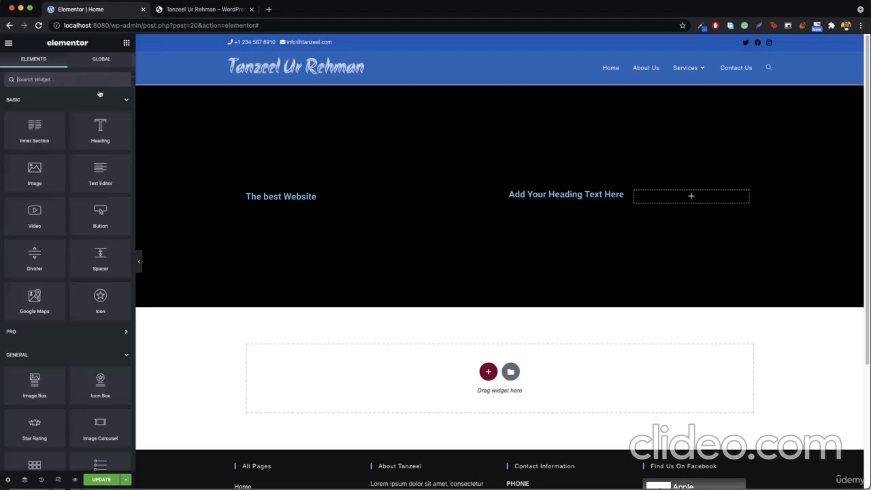
drag(92, 179, 559, 199)
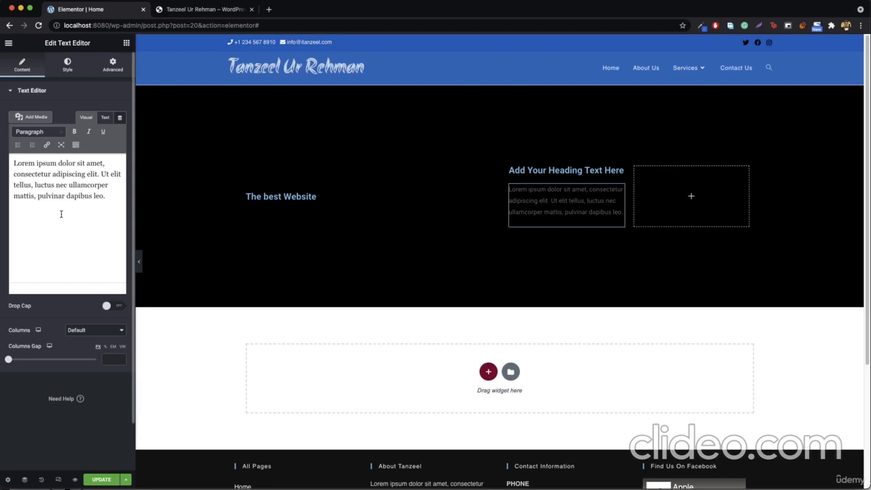
Duplicate the inner column holding the heading and text, and delete the empty inner column
click(126, 43)
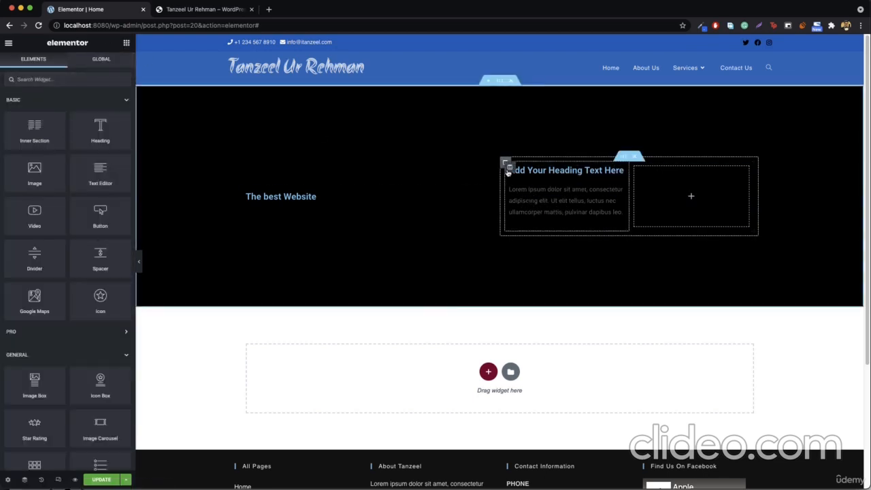
right_click(510, 168)
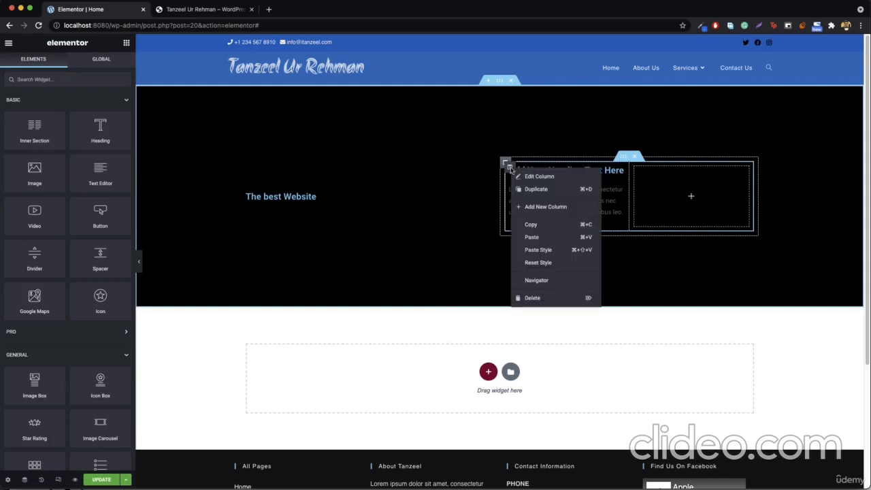
click(545, 190)
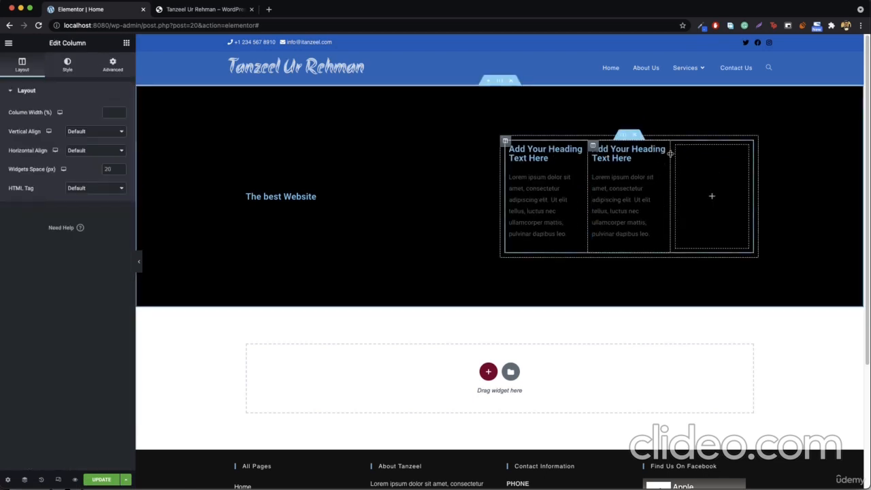
right_click(676, 147)
click(701, 280)
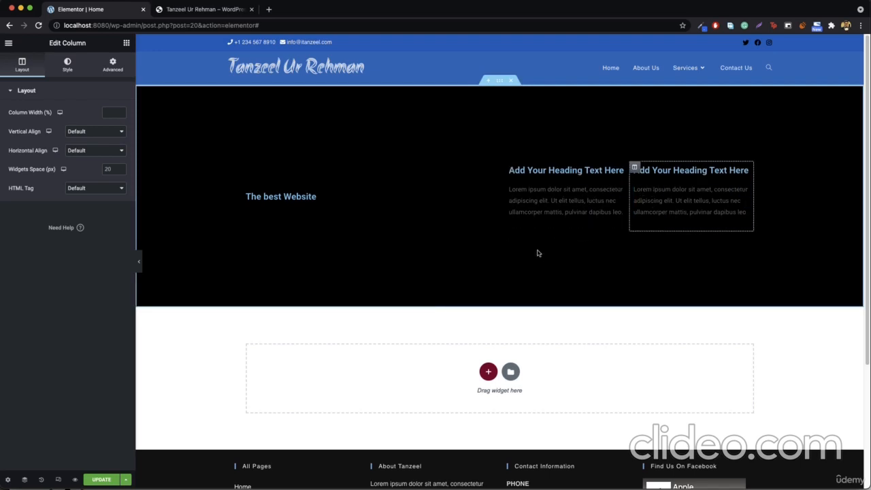
Give the first inner column a Classic background in white (#FFFFFF)
right_click(510, 168)
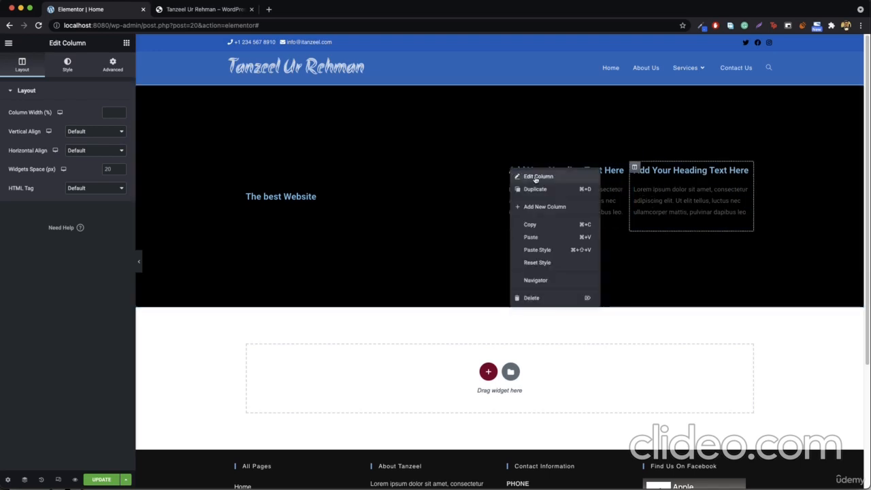
click(536, 178)
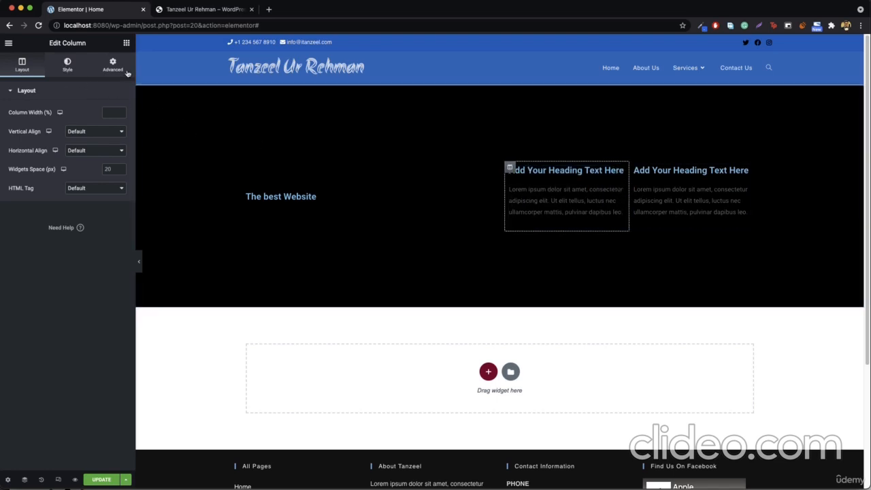
click(67, 65)
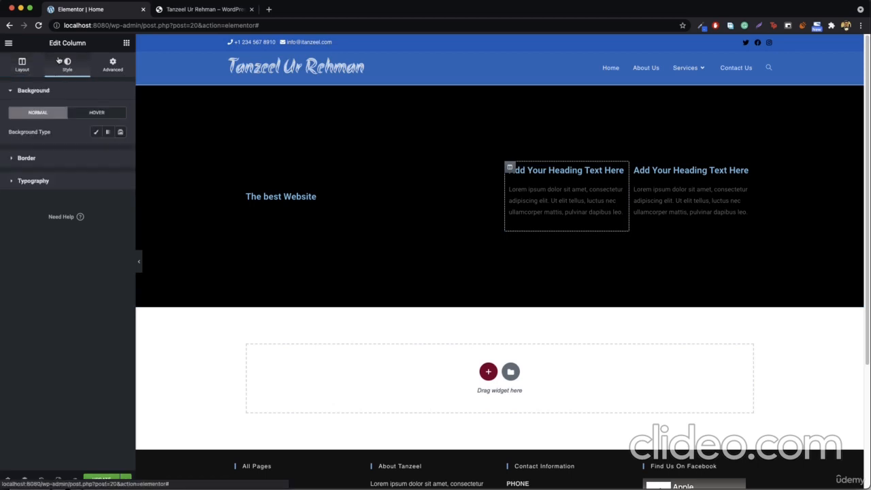
click(96, 132)
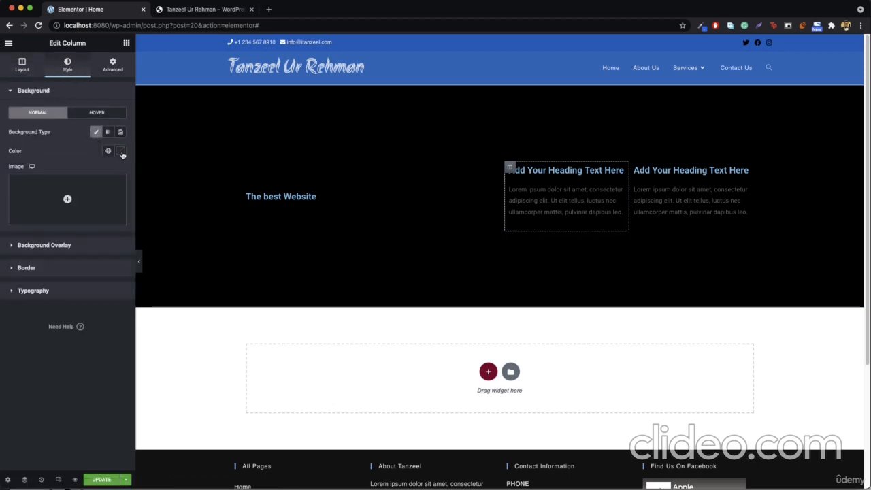
click(122, 152)
text(#FFFFFF)
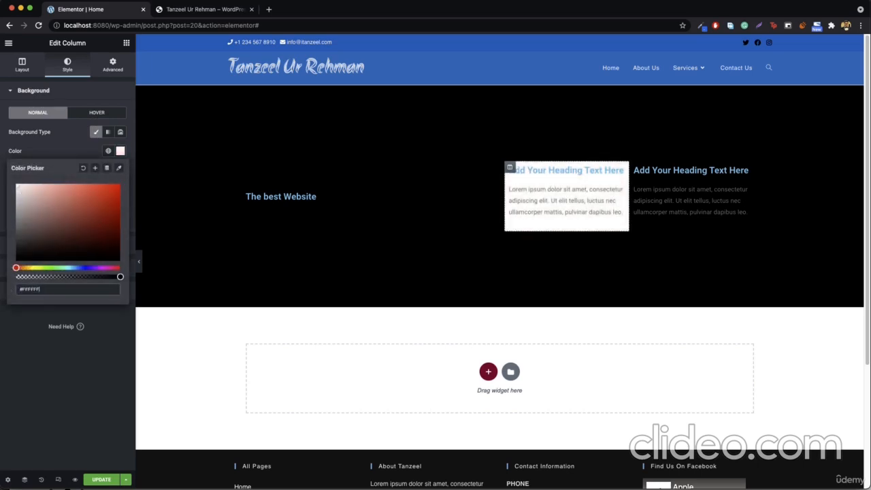
Copy the white inner column and paste its style onto the second inner column
right_click(510, 170)
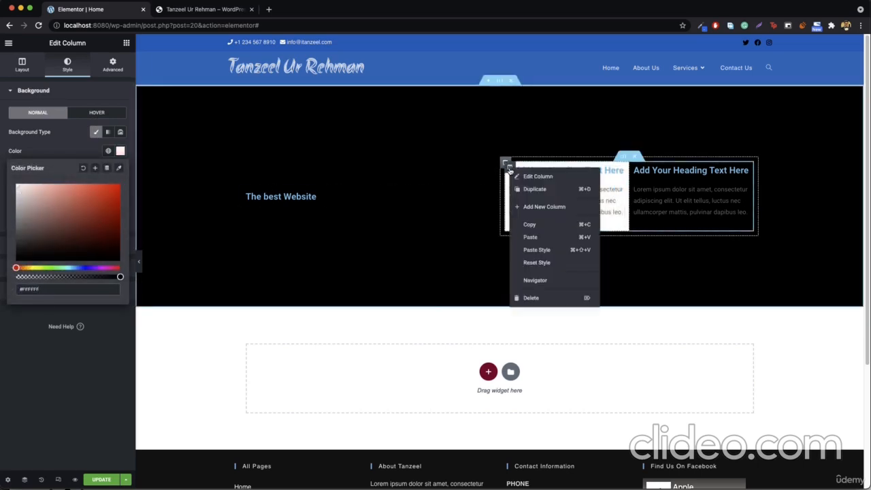
click(539, 225)
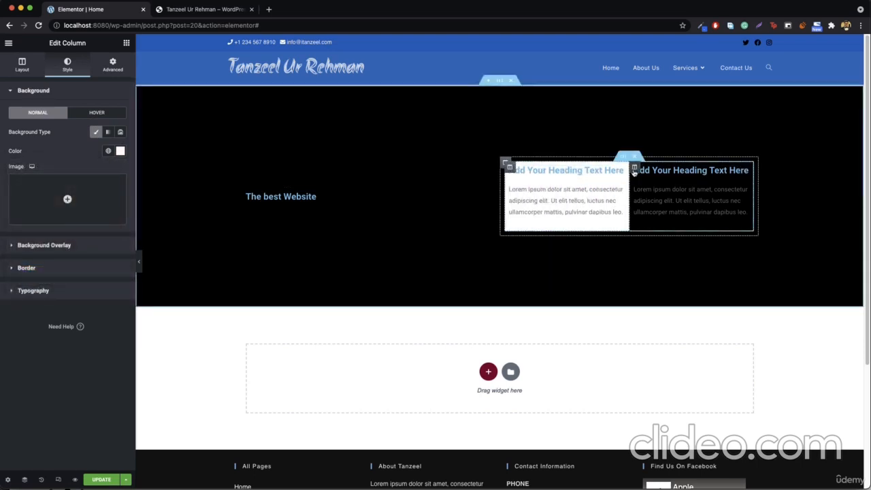
right_click(634, 169)
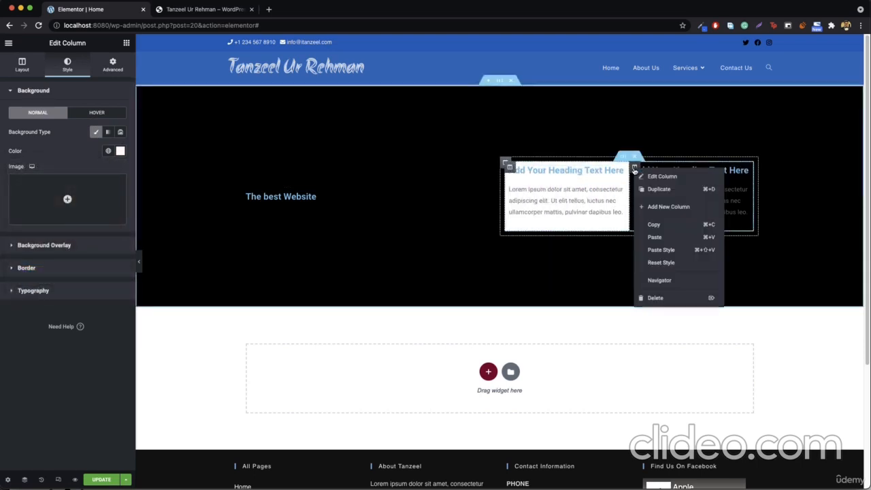
click(689, 252)
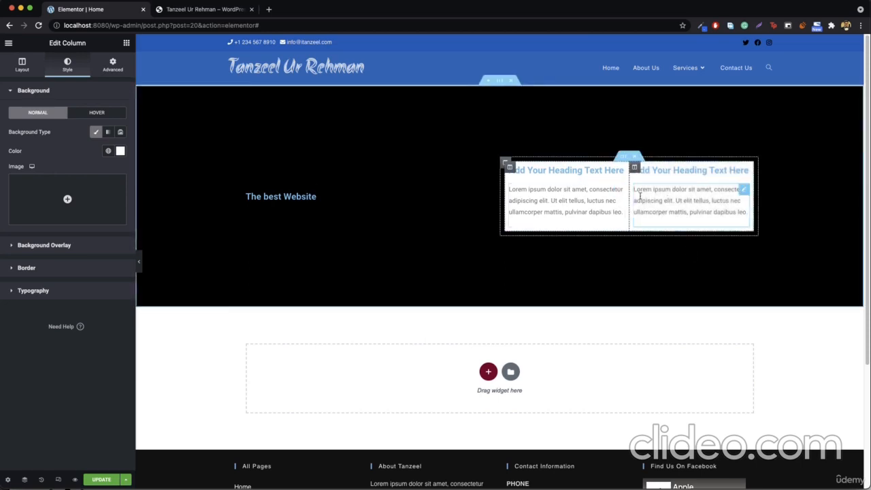
Preview the section, switch to the Photoshop design to examine the gaps between the four white service cards, and return to the Elementor editor
click(139, 261)
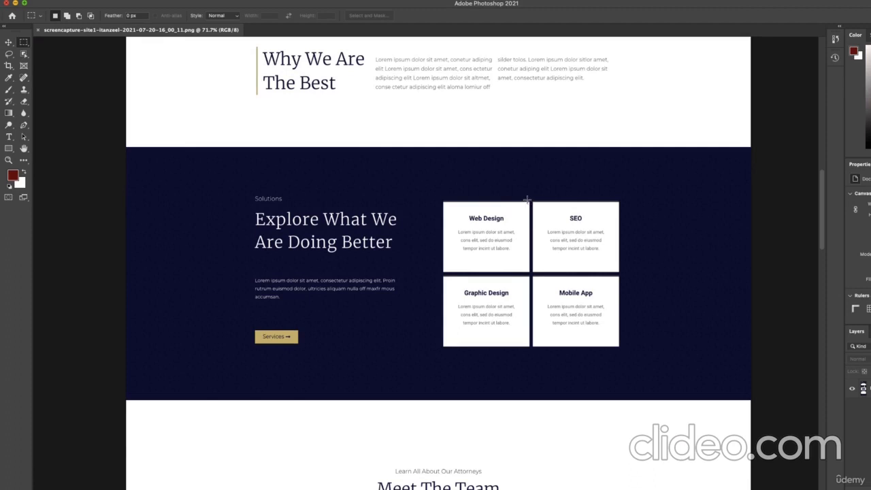
drag(527, 199, 536, 352)
drag(441, 271, 627, 276)
click(669, 287)
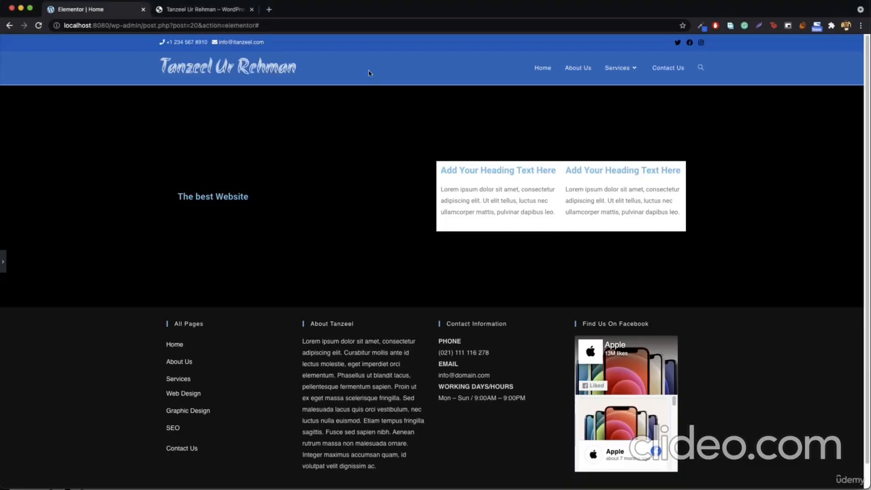
click(2, 258)
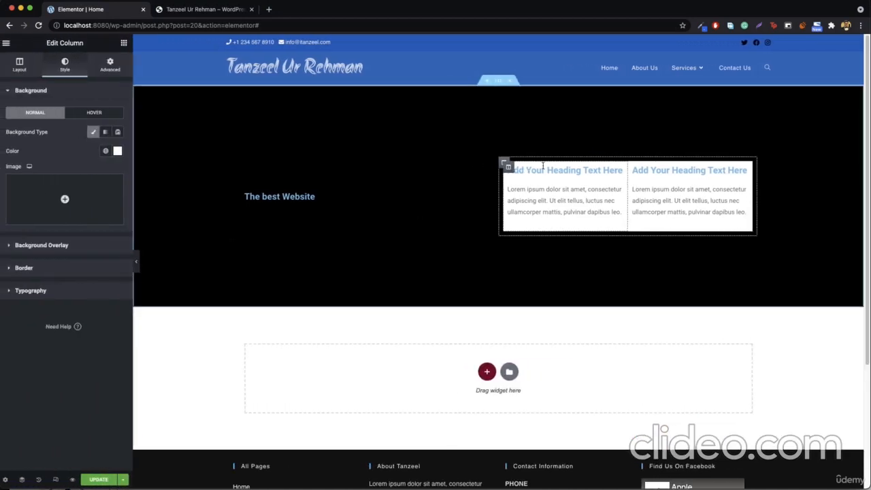
Give the first inner column a red box shadow, rgba(253, 1, 1, 0.5), with horizontal offset 34, vertical offset 18 and blur 23
right_click(510, 170)
click(510, 170)
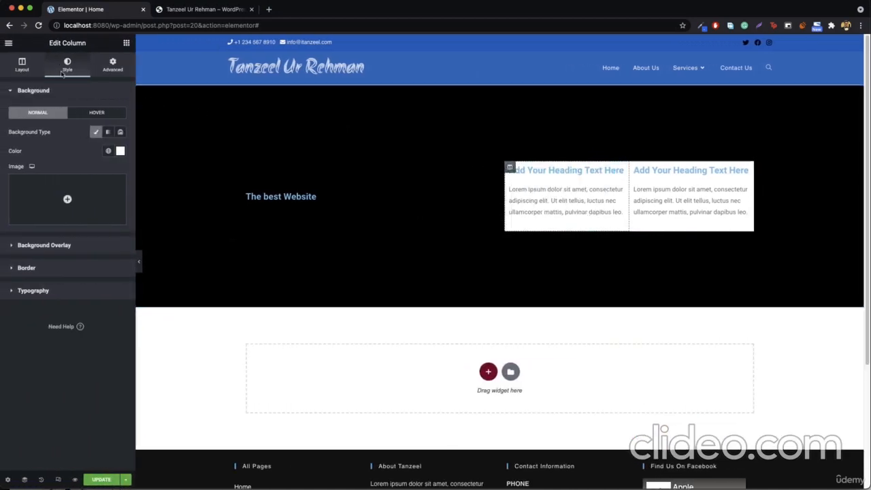
click(27, 268)
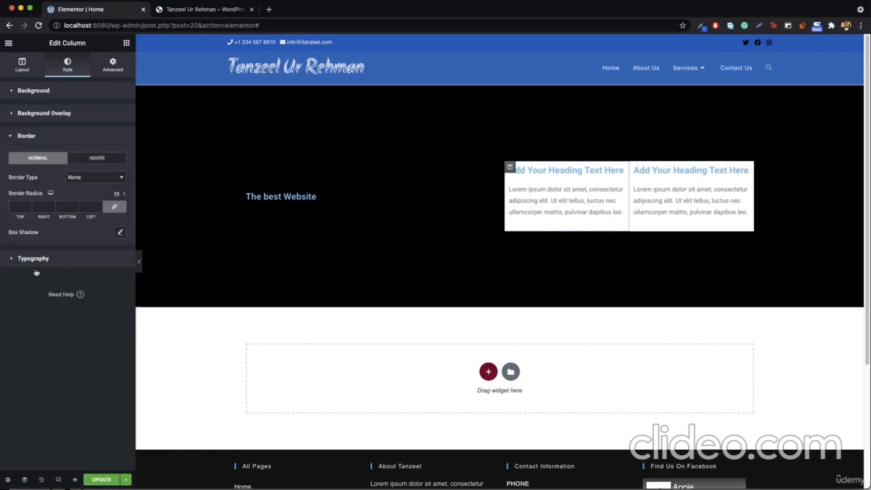
click(120, 233)
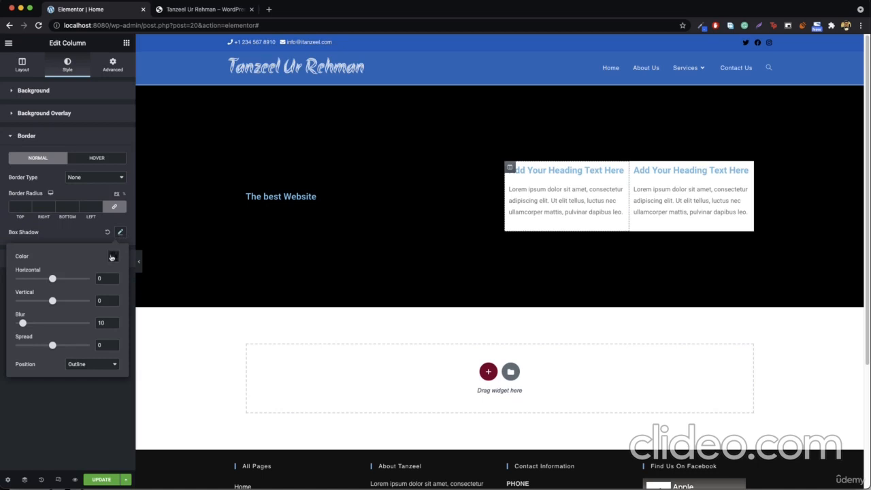
click(112, 259)
mouse_move(102, 325)
mouse_down()
mouse_move(181, 287)
mouse_move(109, 256)
mouse_move(170, 292)
mouse_up()
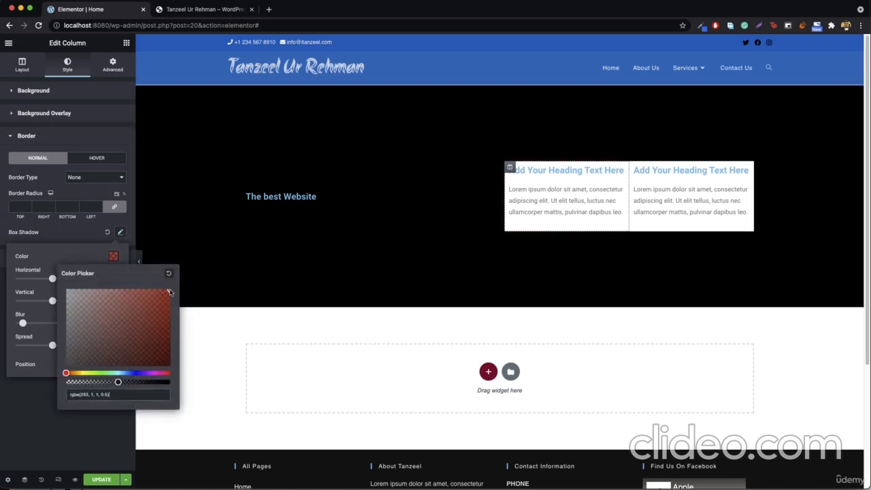
click(114, 257)
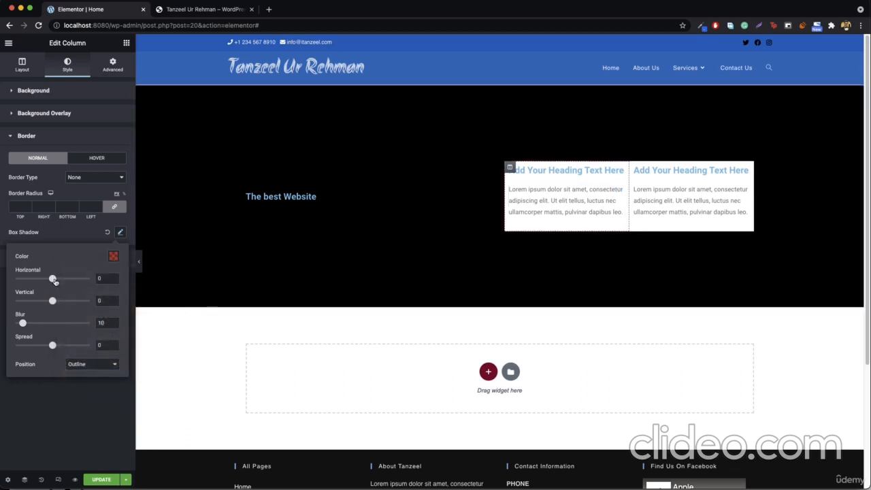
drag(53, 280, 59, 301)
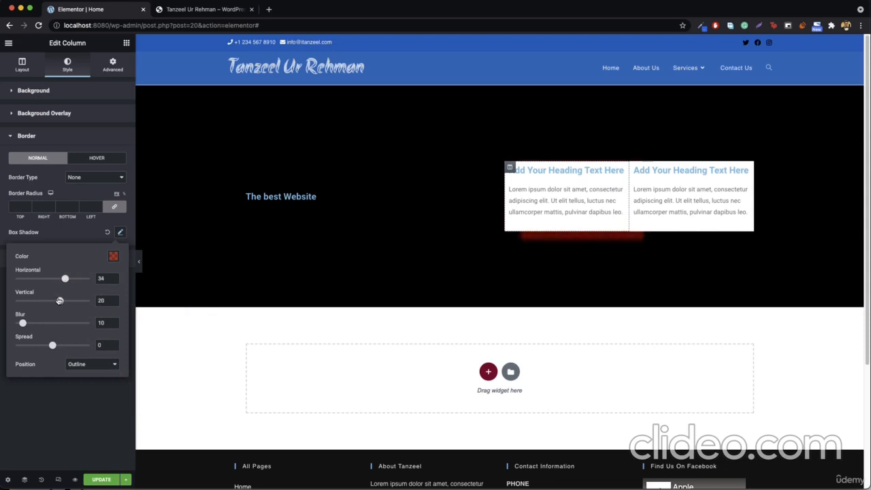
drag(23, 324, 32, 323)
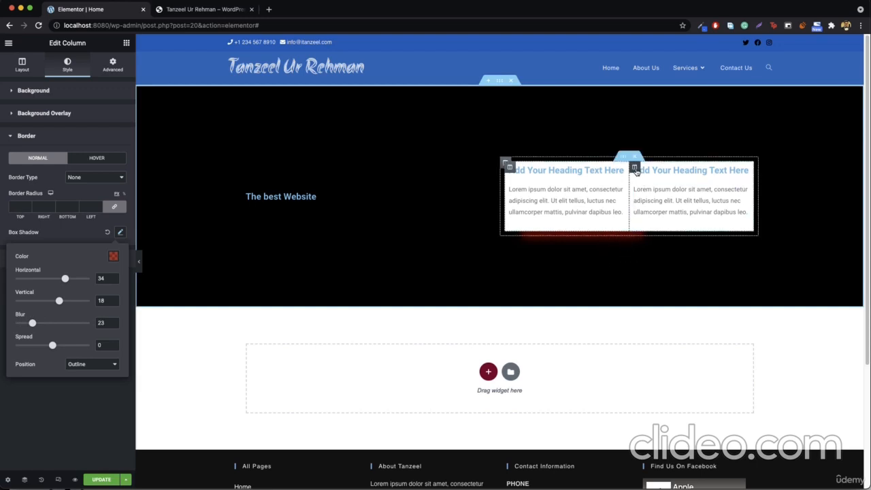
Delete the second inner column and preview the remaining shadowed column at full page width
right_click(636, 170)
click(662, 298)
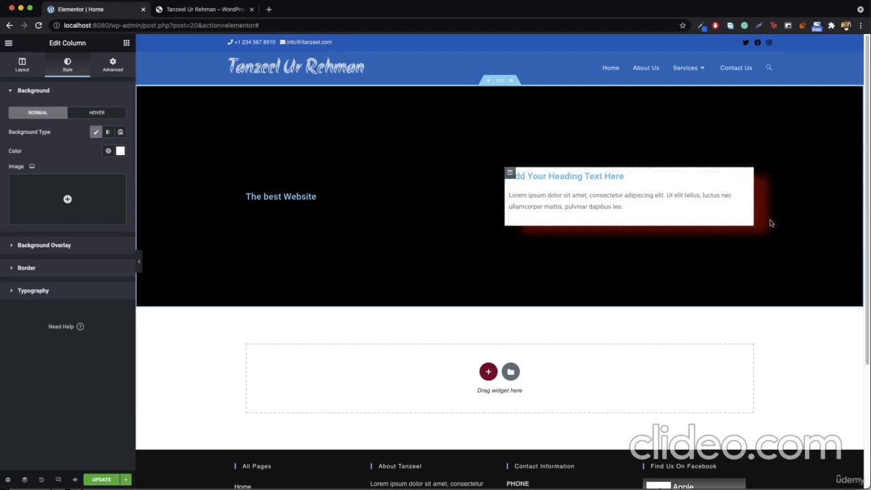
click(139, 262)
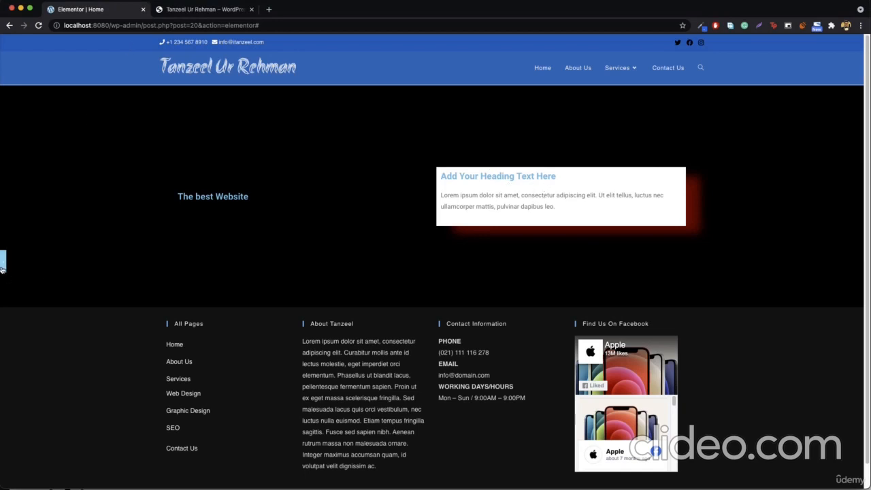
click(3, 262)
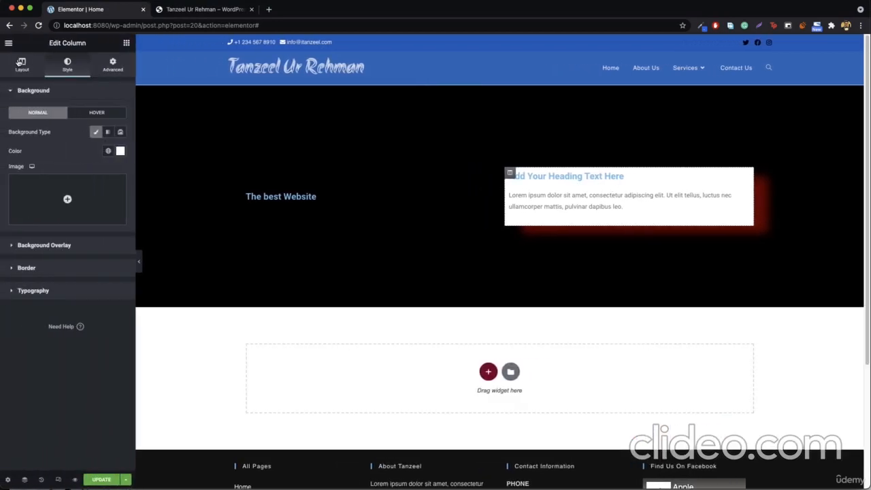
Add a new column beside the white heading column in the inner section and set its width to 30%
click(20, 64)
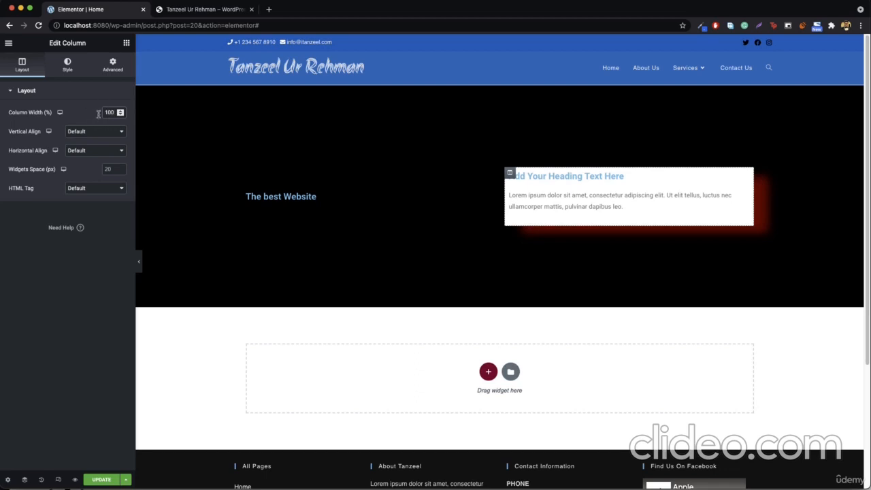
right_click(509, 172)
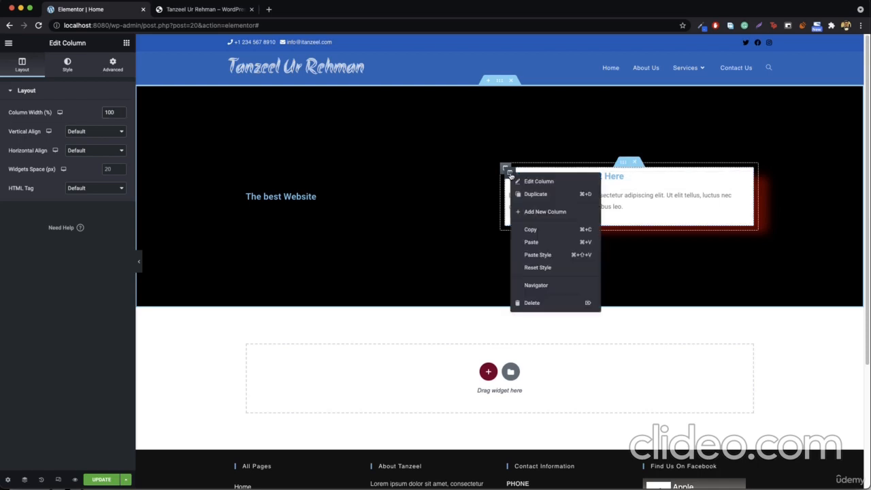
click(545, 212)
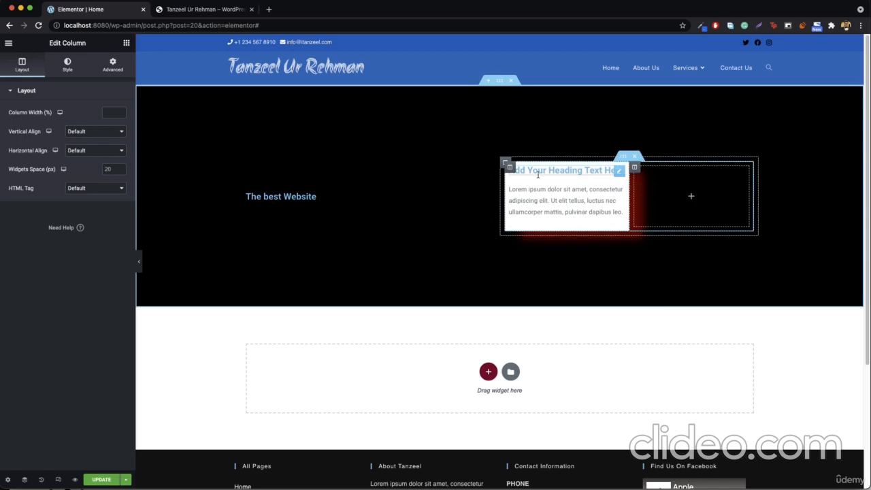
click(107, 113)
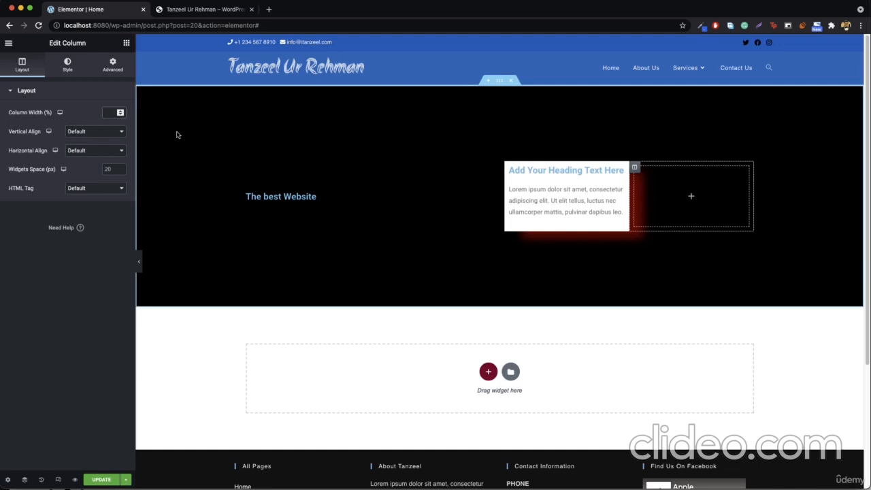
text(30)
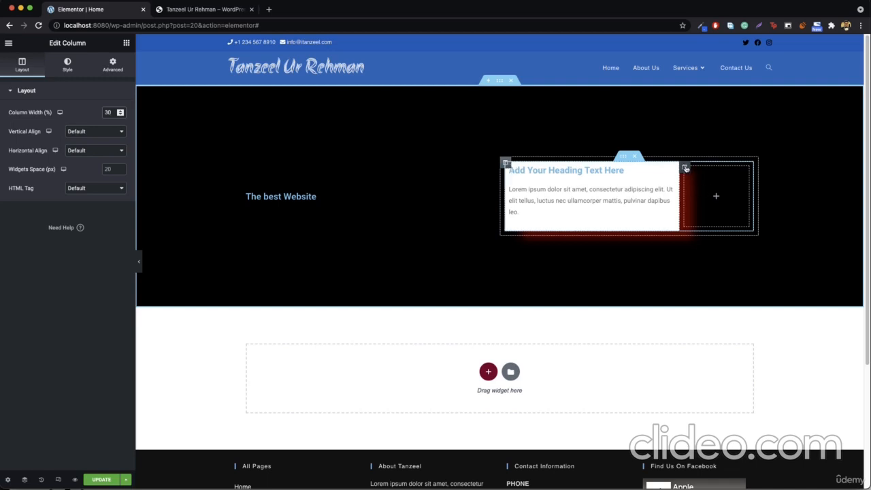
Set the width of the white heading column to 90%
right_click(511, 168)
click(523, 175)
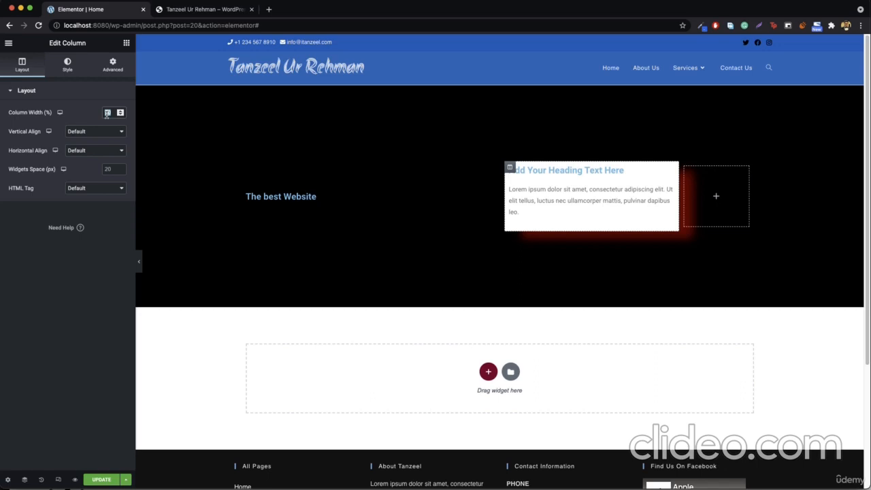
text(90)
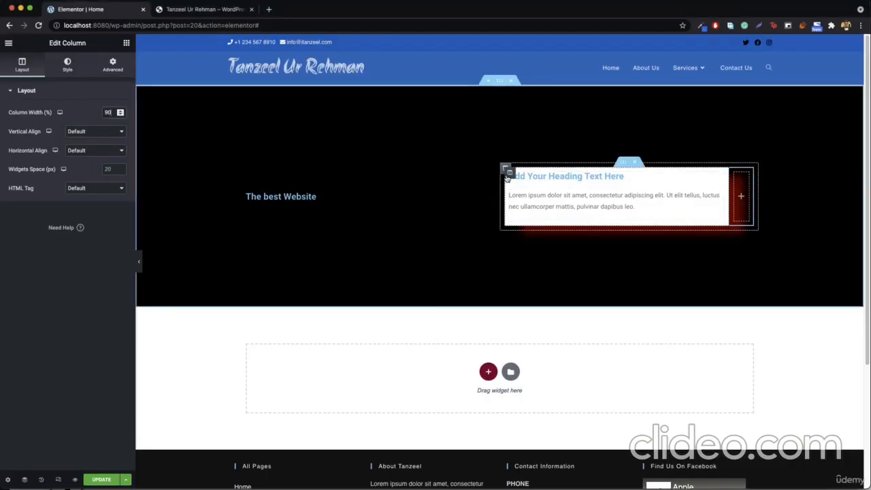
Give the white heading column a solid border in red
right_click(509, 171)
click(541, 182)
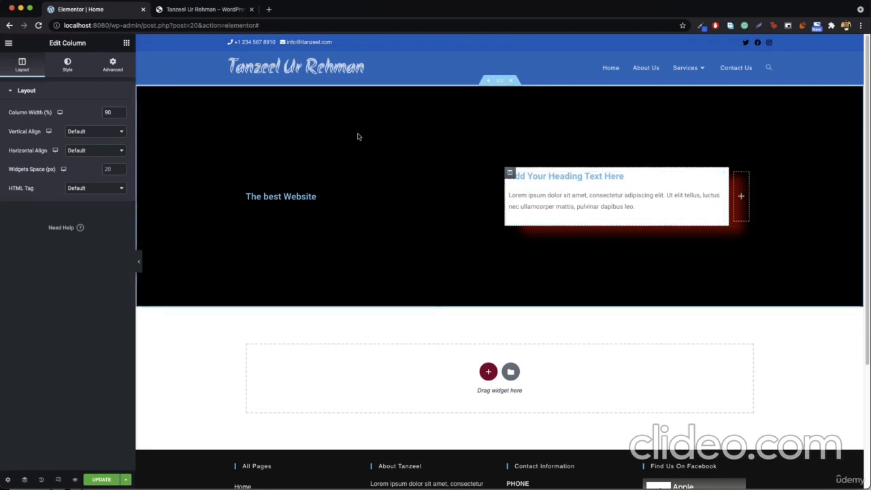
click(66, 63)
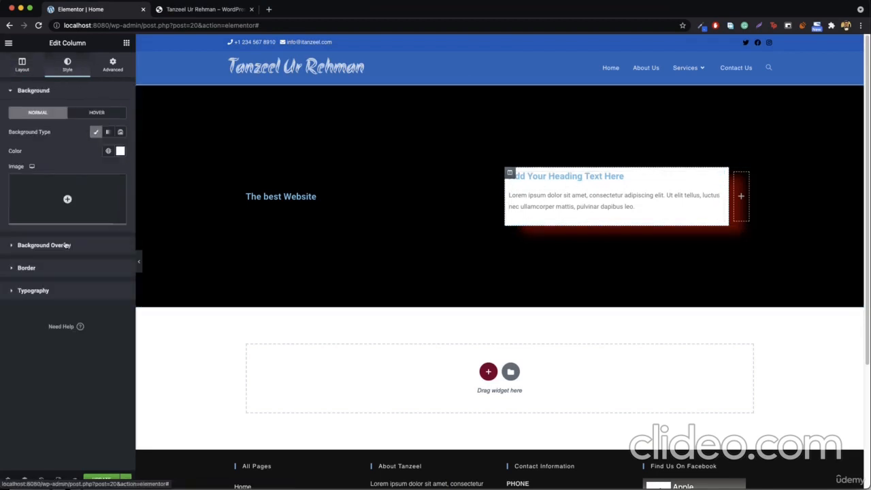
click(34, 271)
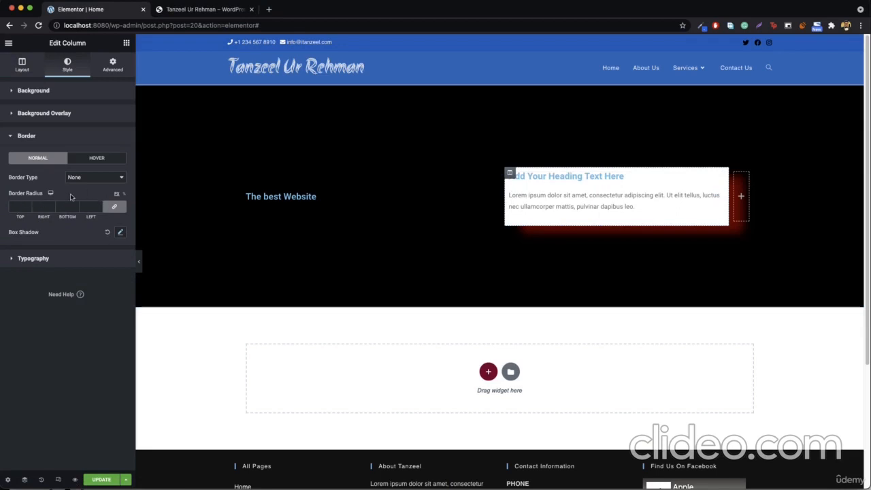
click(97, 182)
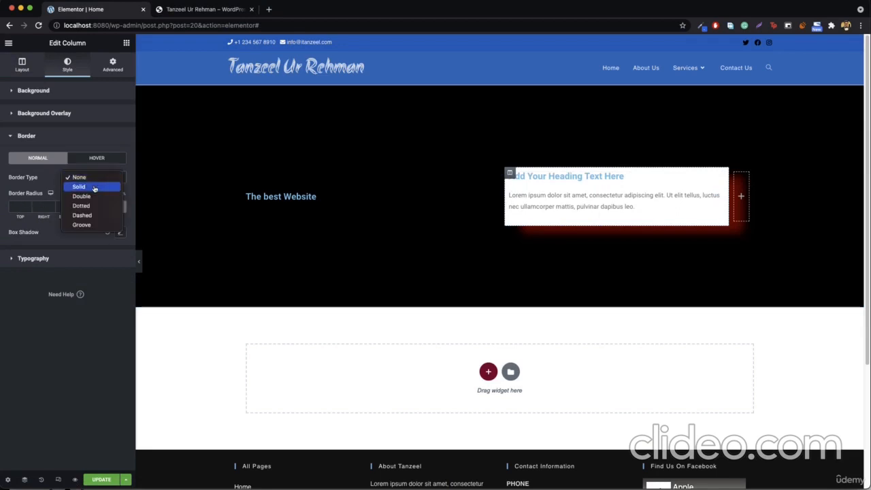
click(79, 186)
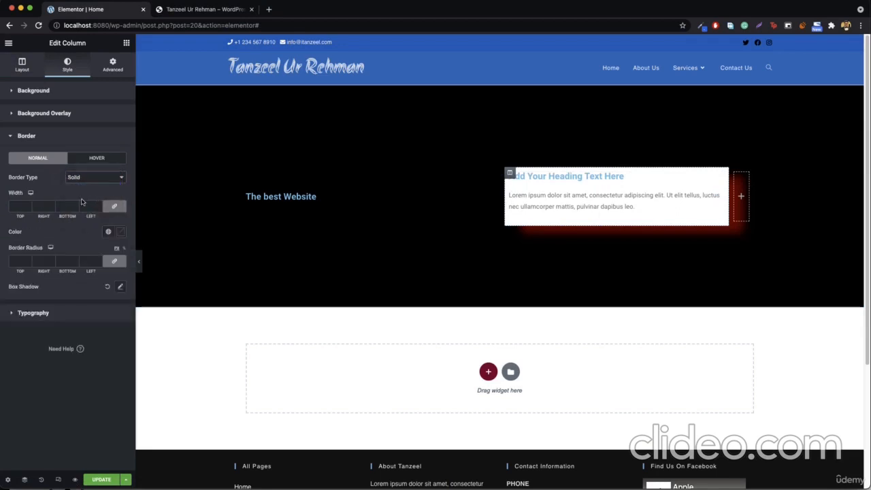
click(121, 232)
drag(70, 294, 132, 259)
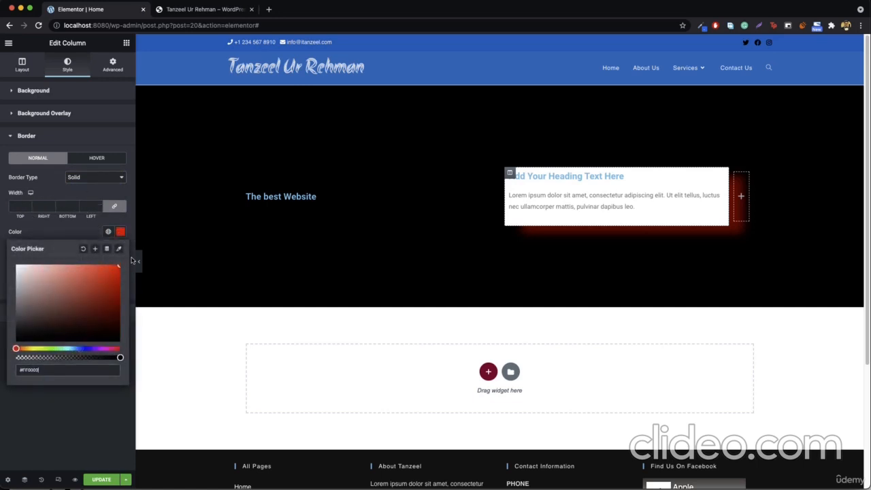
Set the red border's width to 2 on all sides and preview the page without the editing controls
click(19, 209)
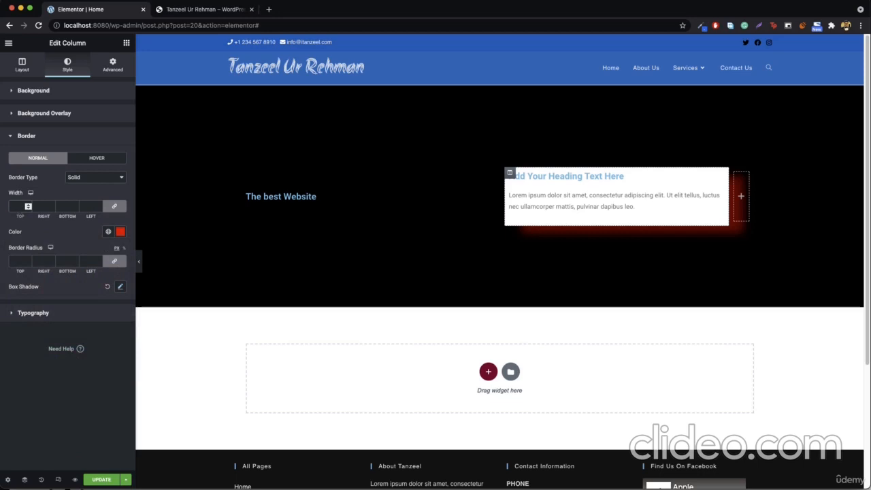
key(Up)
key(Up)
key(Up)
key(Up)
key(Up)
key(Up)
key(Up)
key(Up)
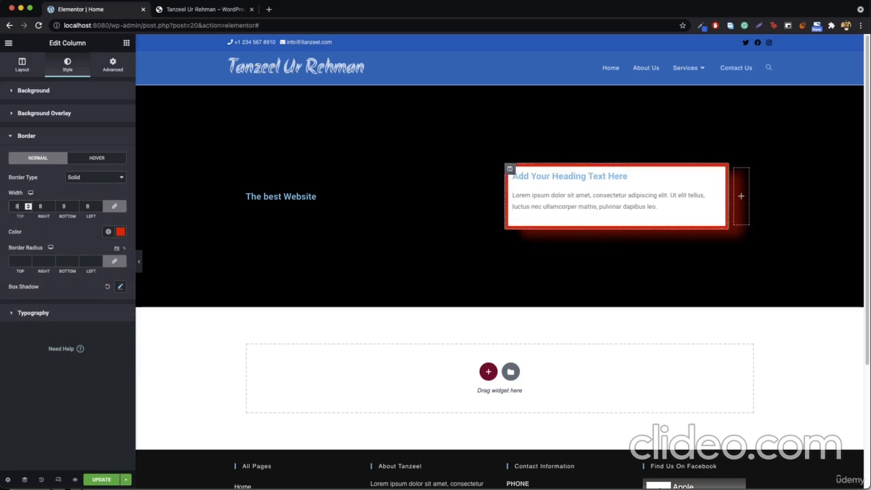
key(Up)
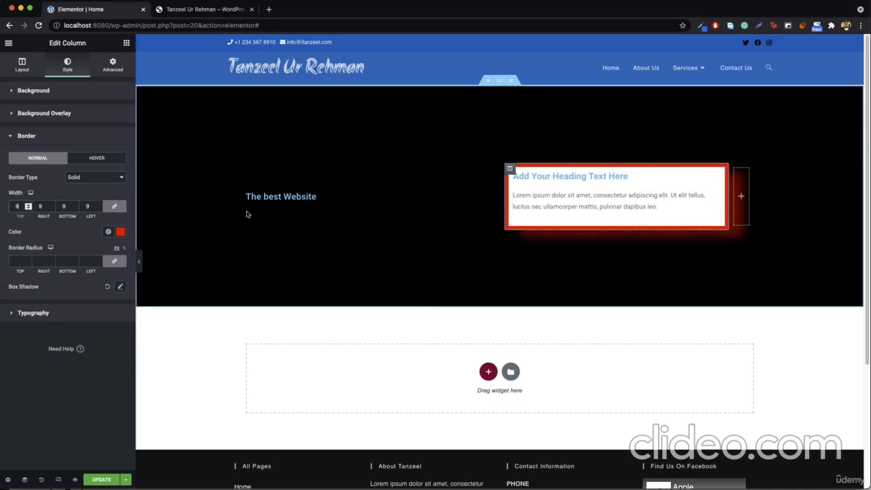
key(Down)
key(Down)
key(Down)
key(Down)
key(Down)
key(Down)
key(Down)
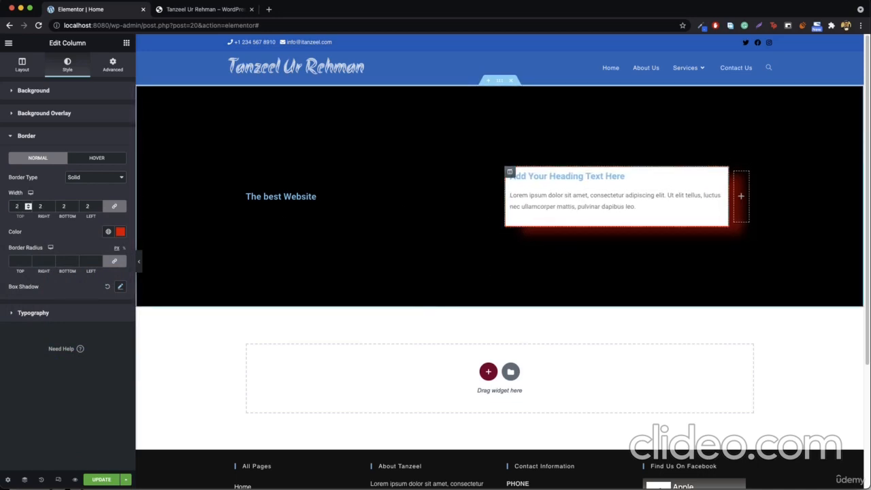
click(138, 261)
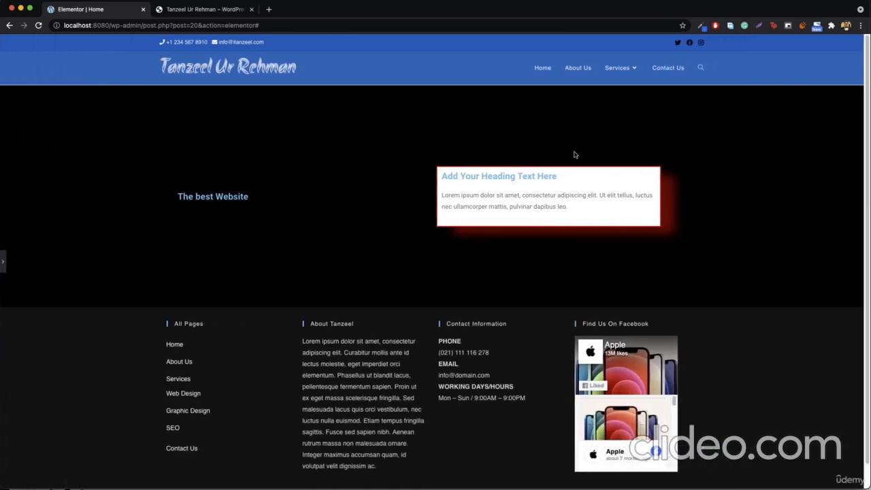
click(4, 262)
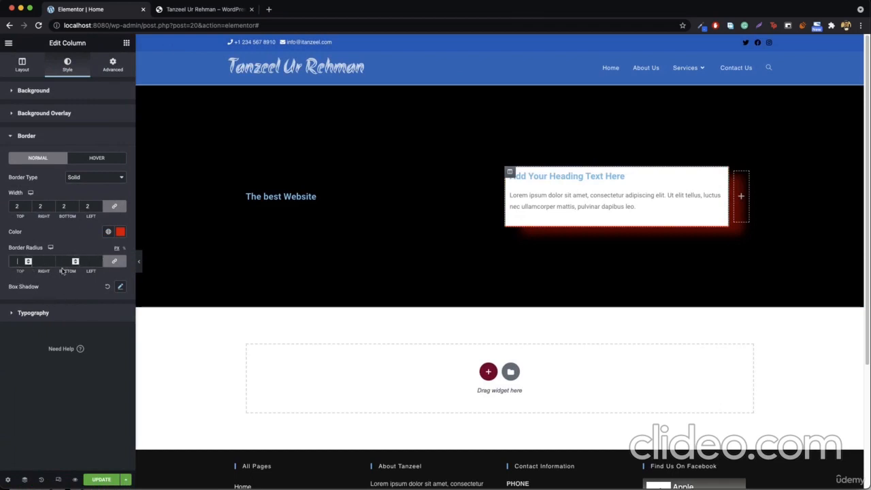
Round the white column's corners with a border radius of 20 px on all sides and preview the page
text(20)
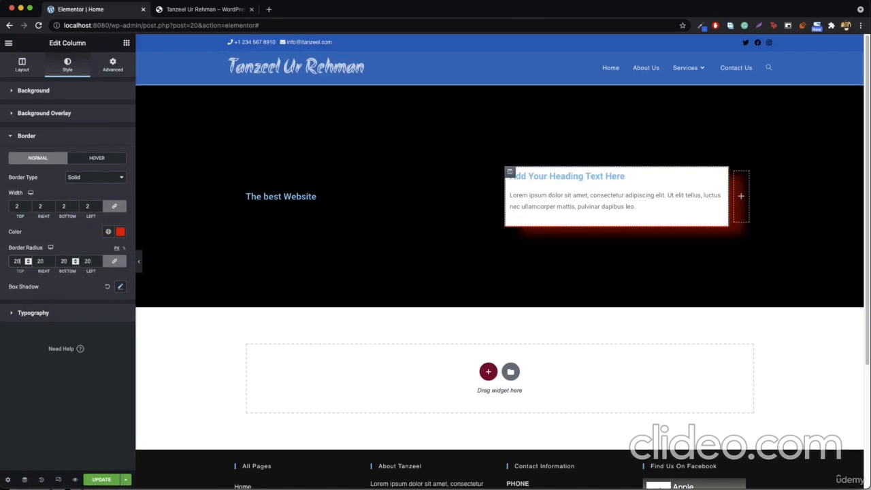
click(139, 262)
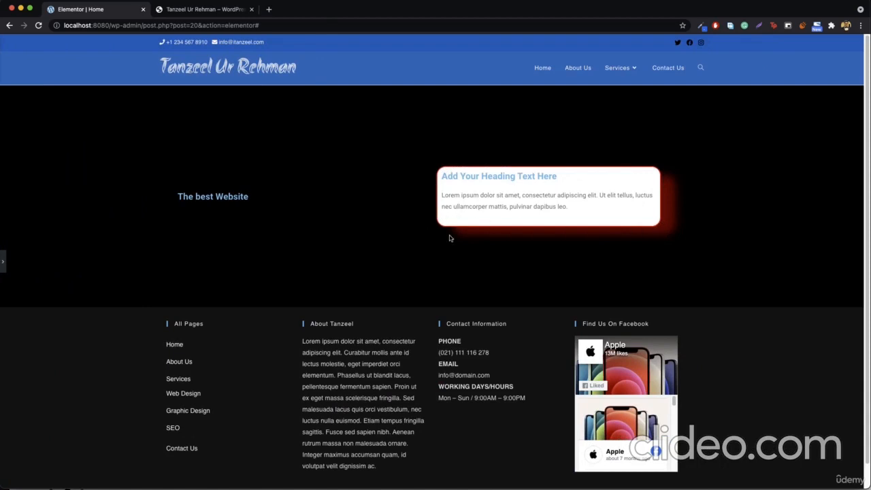
click(3, 261)
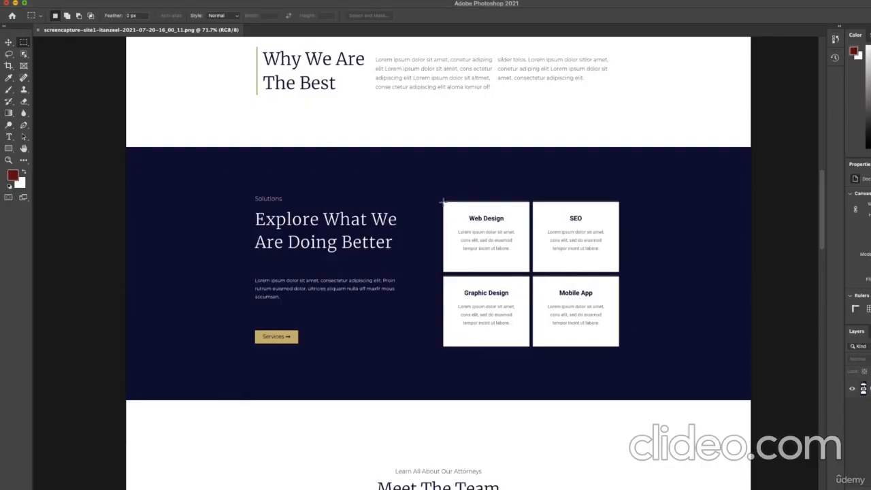
In the Photoshop mockup, marquee-select a small area at the upper-left corner of the Web Design card
drag(444, 202, 459, 228)
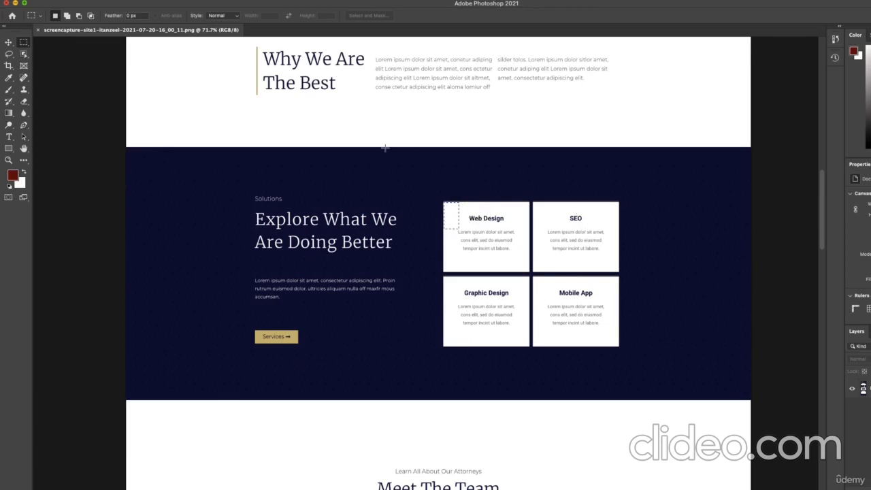
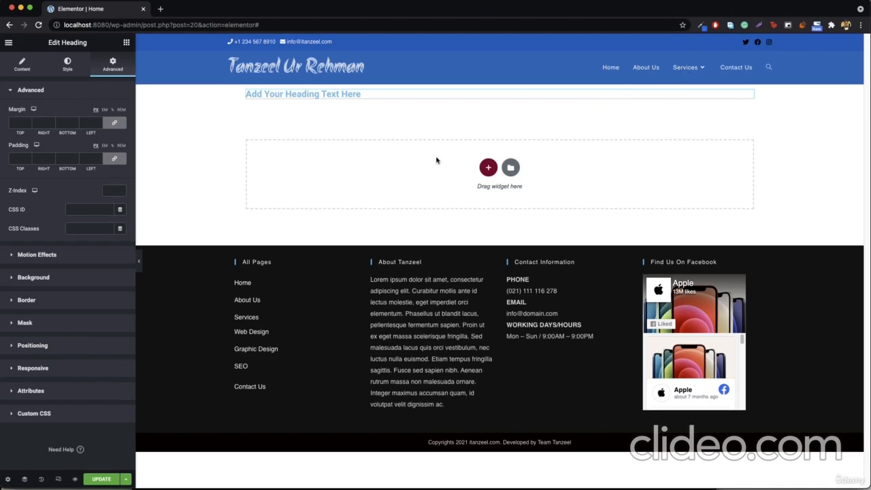
Switch to Microsoft Word, enter "sdfffff" in the blank document and select all of its text
click(691, 489)
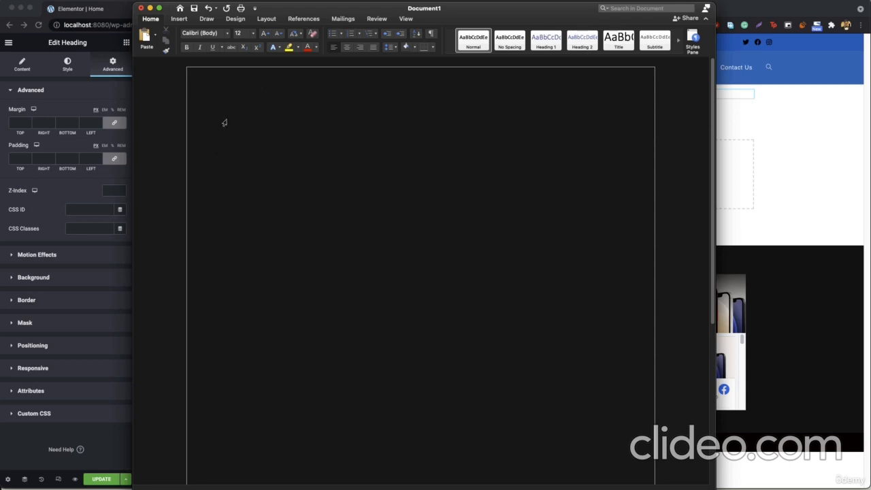
text(sdfffff)
key(super+a)
Switch to Chrome, open lipsum.com in a new tab and generate five paragraphs of Lorem Ipsum
key(super+Tab)
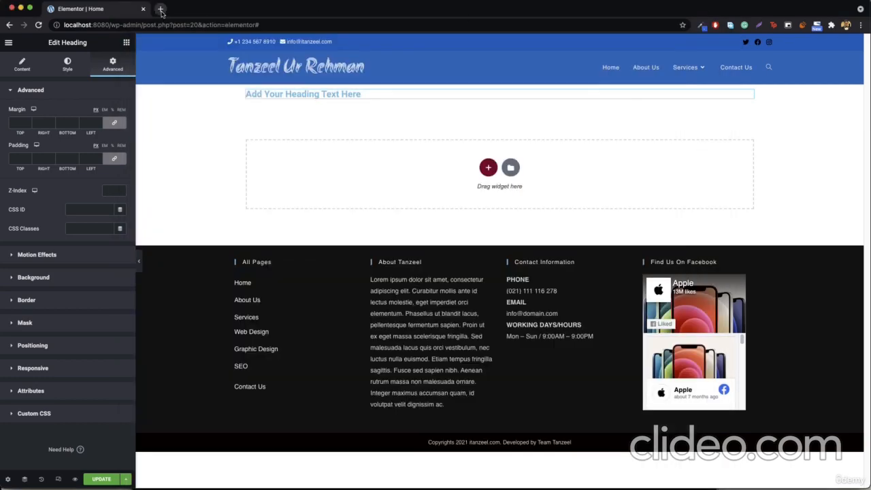
click(161, 12)
text(lipsum.com)
key(Return)
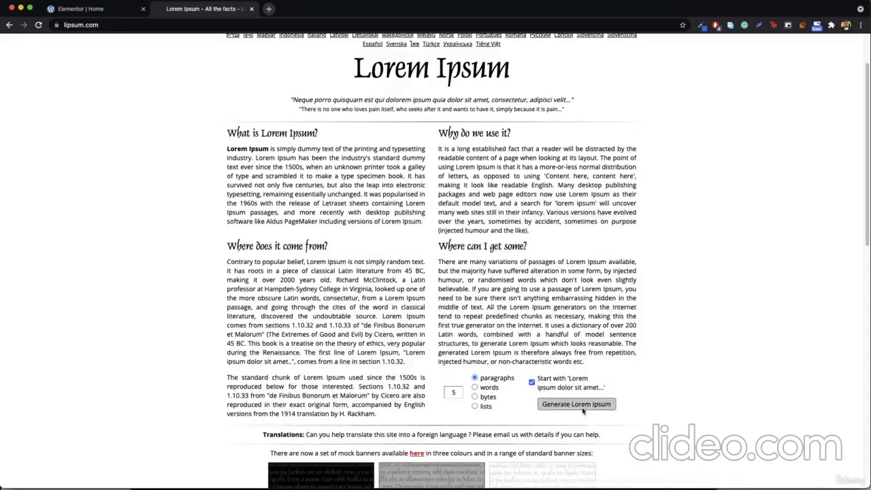
click(579, 403)
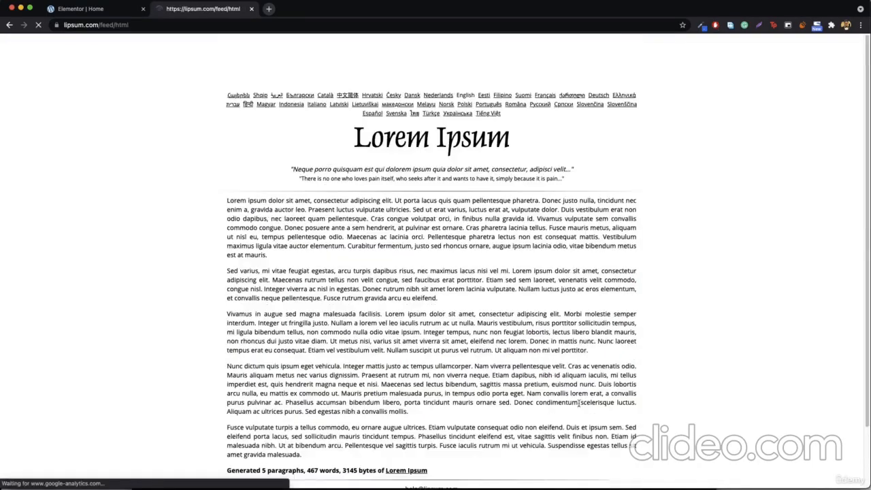
Copy the five generated Lorem Ipsum paragraphs and paste them into the Word document, replacing its selected text
drag(228, 200, 424, 459)
key(super+c)
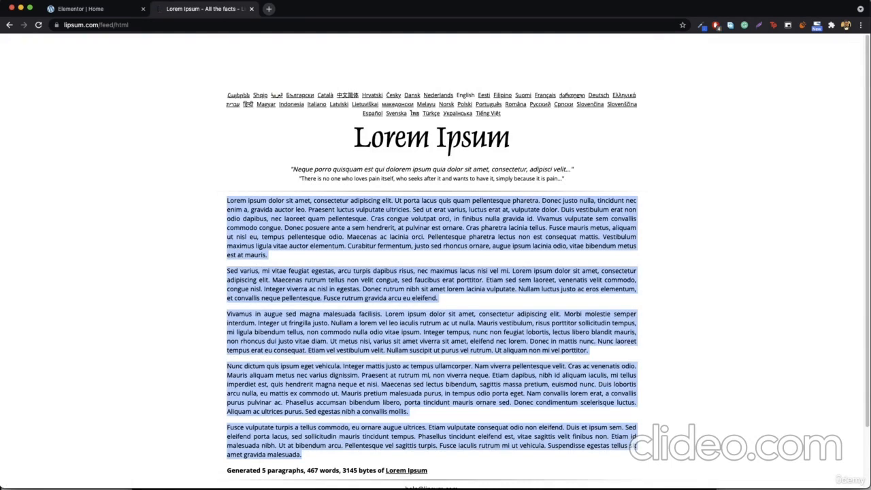
key(super+Tab)
key(super+v)
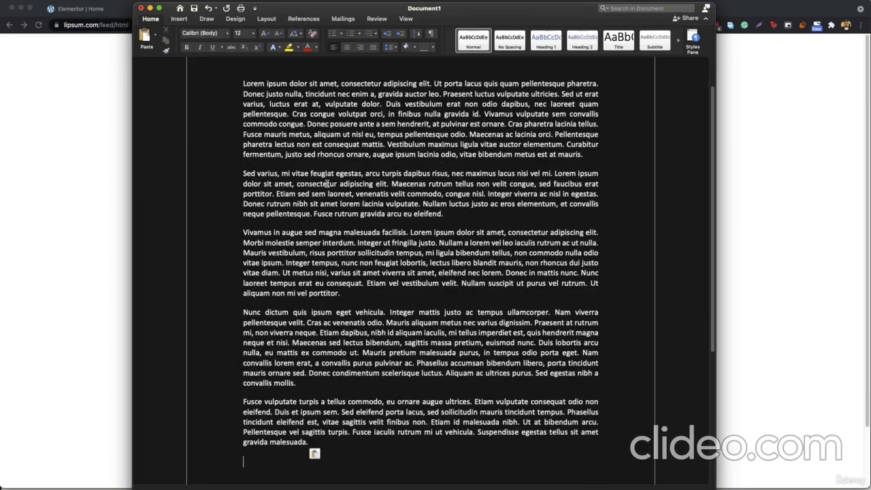
scroll(481, 203, up, 10)
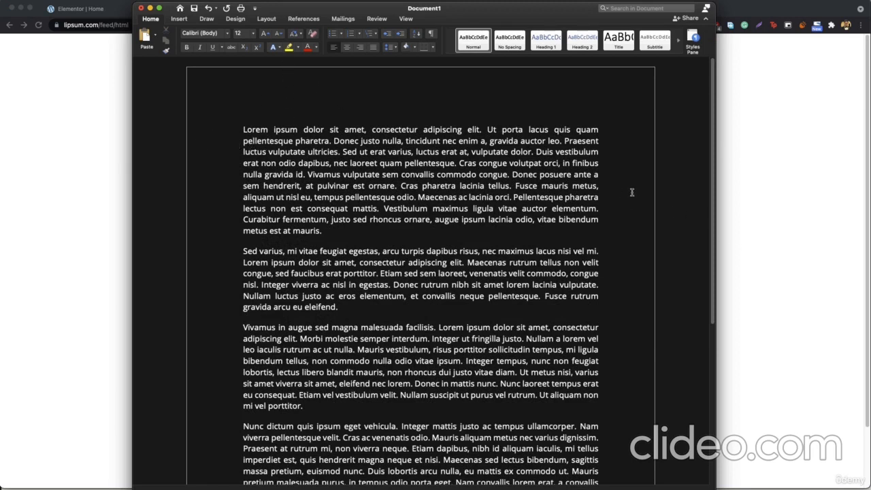
Copy the document's entire text and paste a duplicate on a new line after the last paragraph
scroll(630, 195, down, 6)
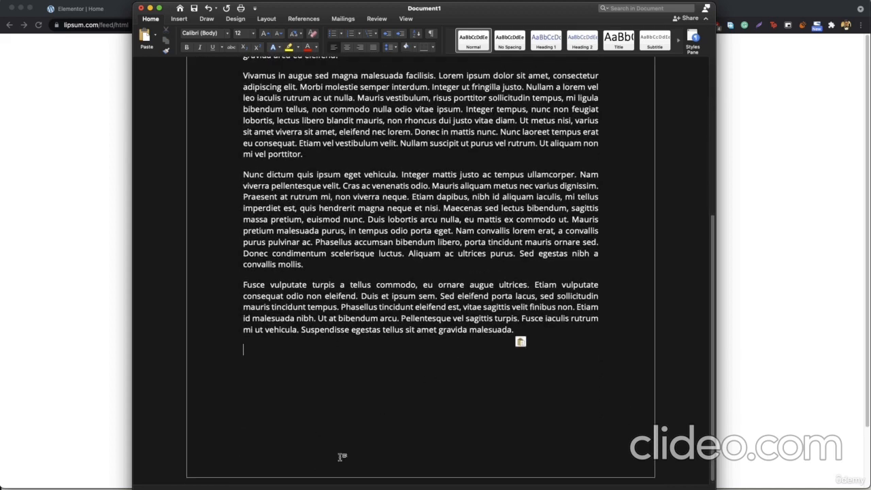
key(super+a)
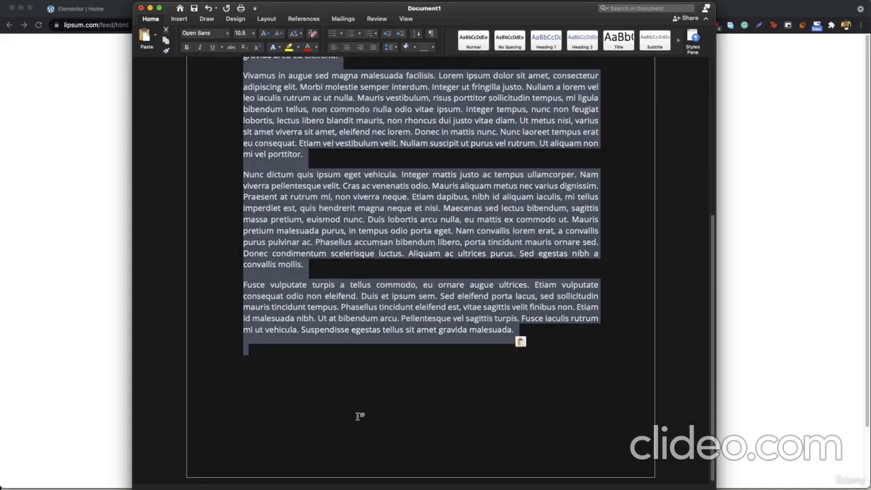
key(super+c)
click(359, 416)
key(Return)
key(super+v)
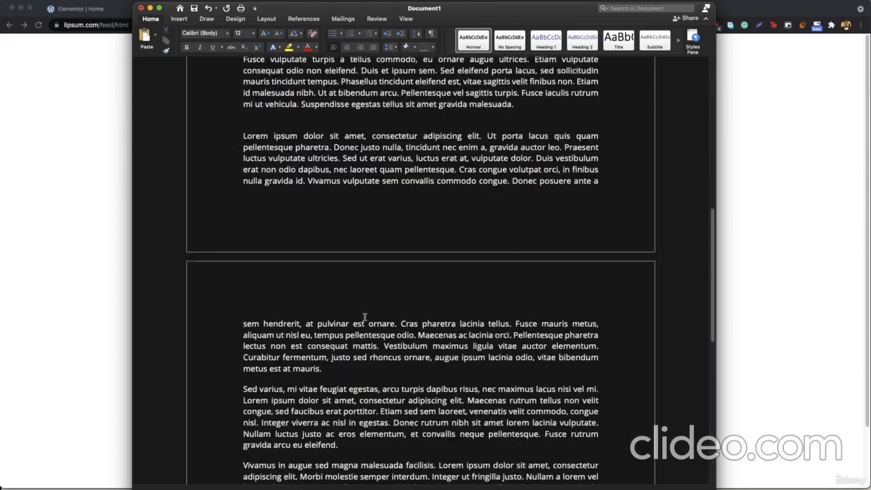
scroll(364, 318, up, 3)
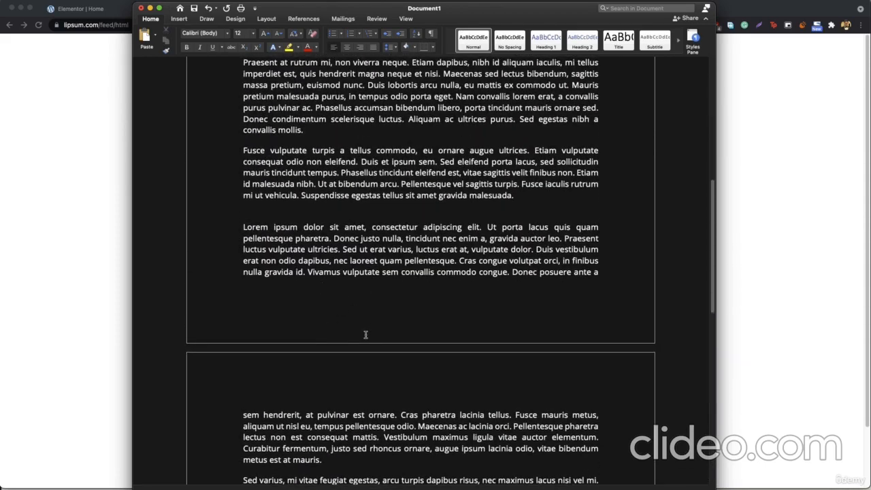
Close the Word document of Lorem Ipsum text and advance the Margins Vs Padding presentation past its title slide
scroll(377, 306, up, 15)
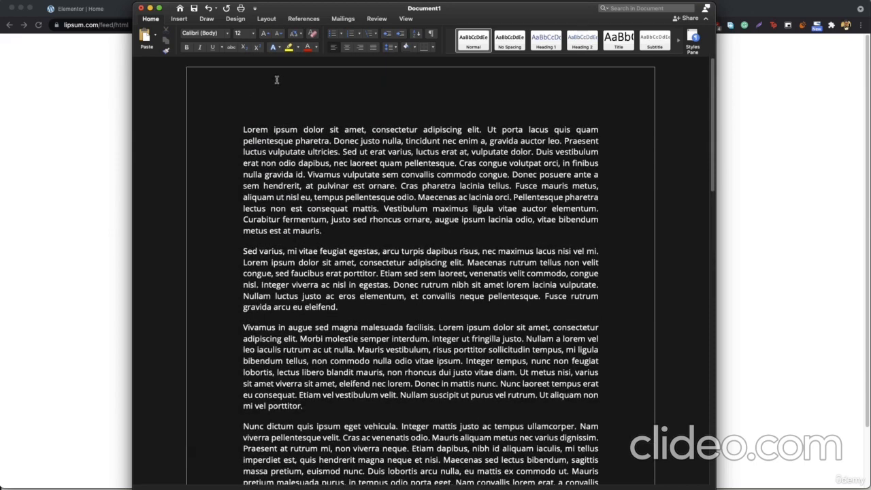
click(141, 8)
click(418, 292)
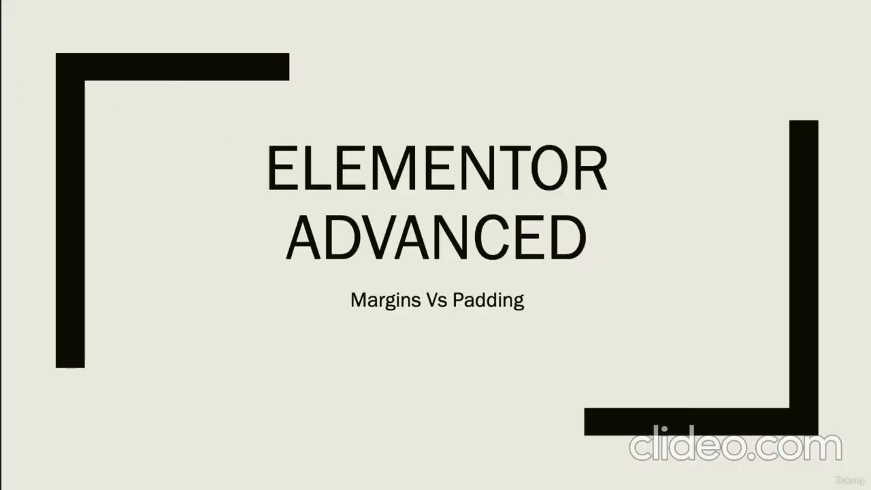
key(Right)
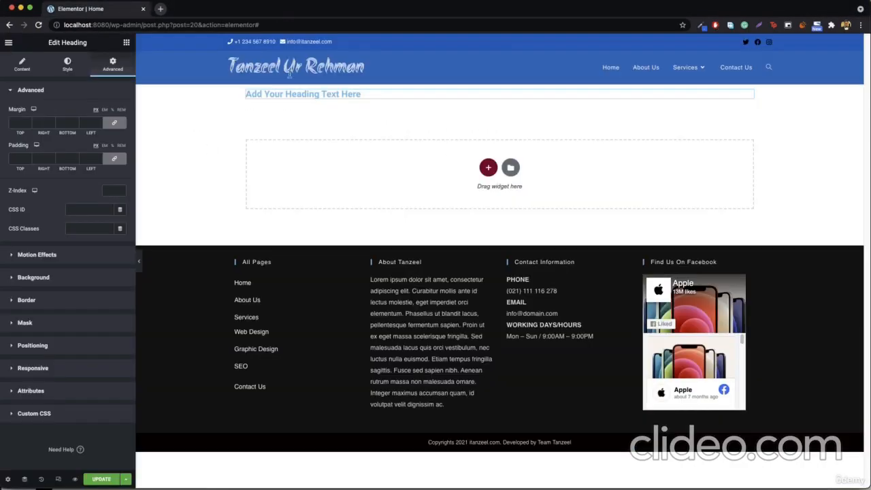
Switch to Elementor in Chrome and replace the existing heading section with a new single-column section containing a Heading widget
click(511, 86)
click(487, 160)
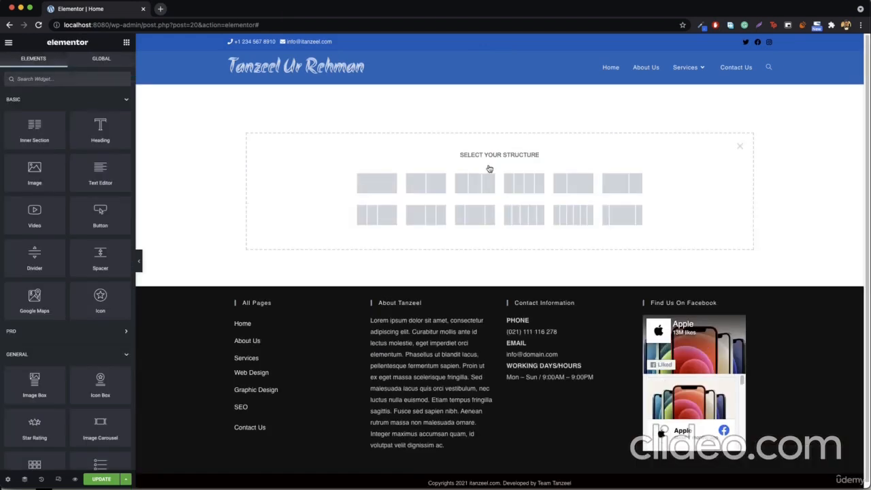
click(376, 184)
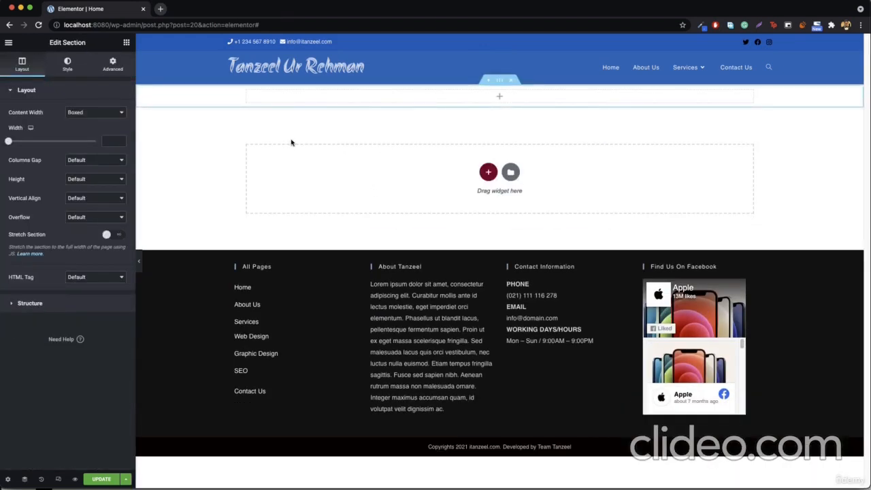
click(126, 43)
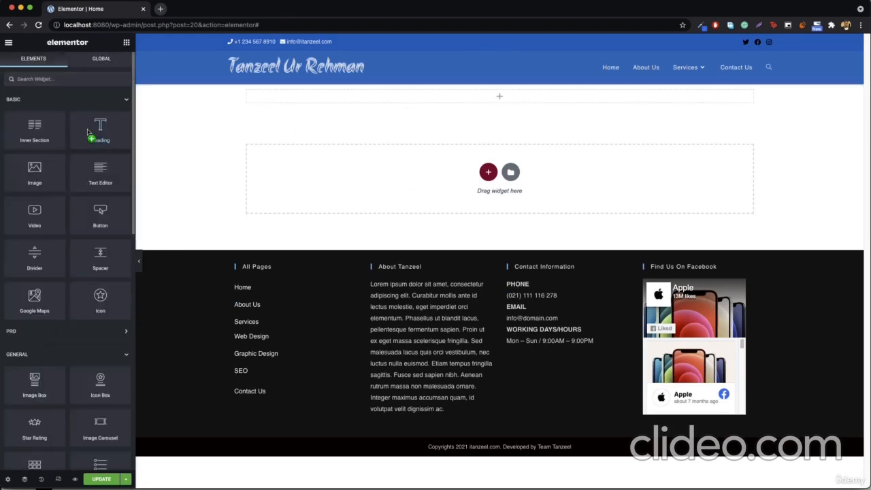
drag(93, 130, 344, 97)
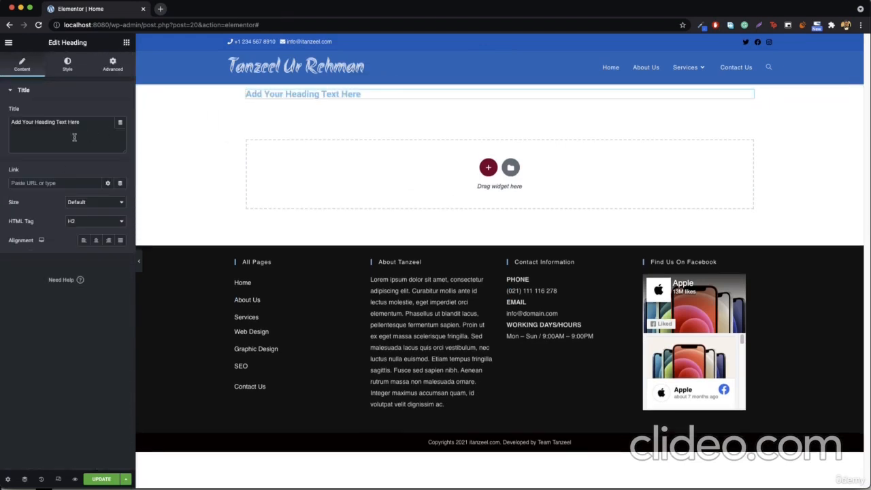
Set the heading's text color to black (#000000) and its typography size to 45 px
triple_click(74, 137)
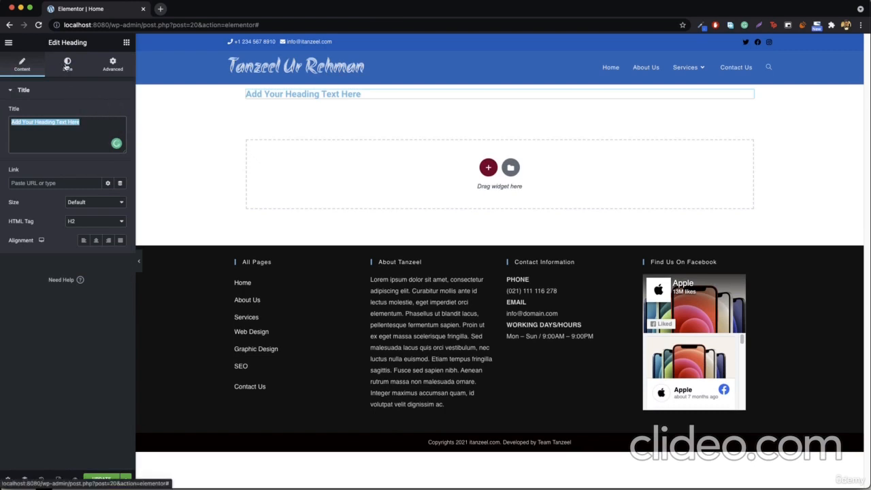
click(66, 67)
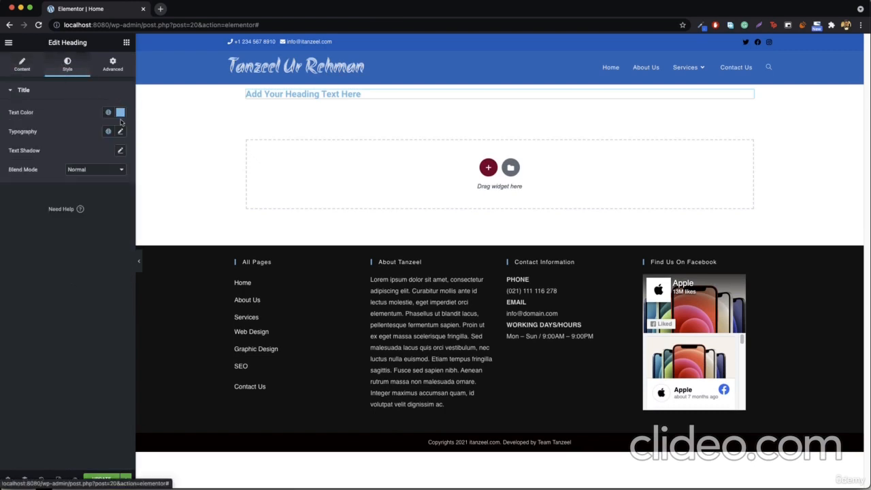
click(121, 113)
click(17, 221)
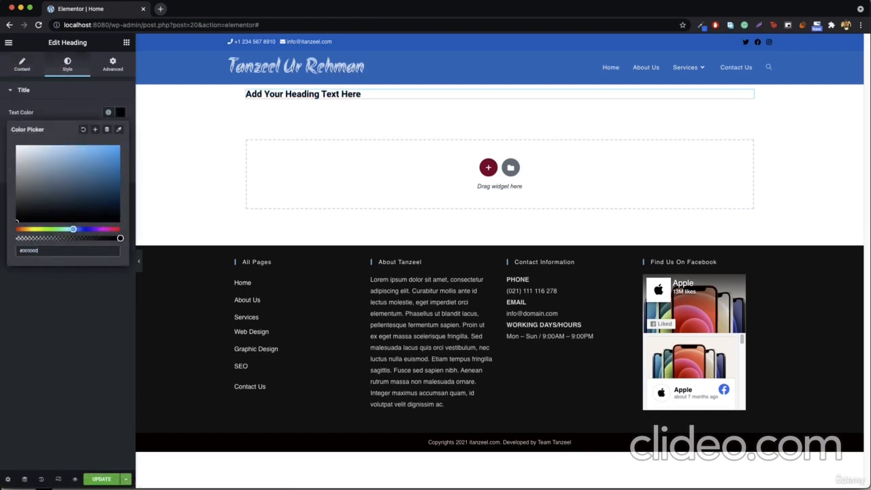
click(124, 121)
click(120, 132)
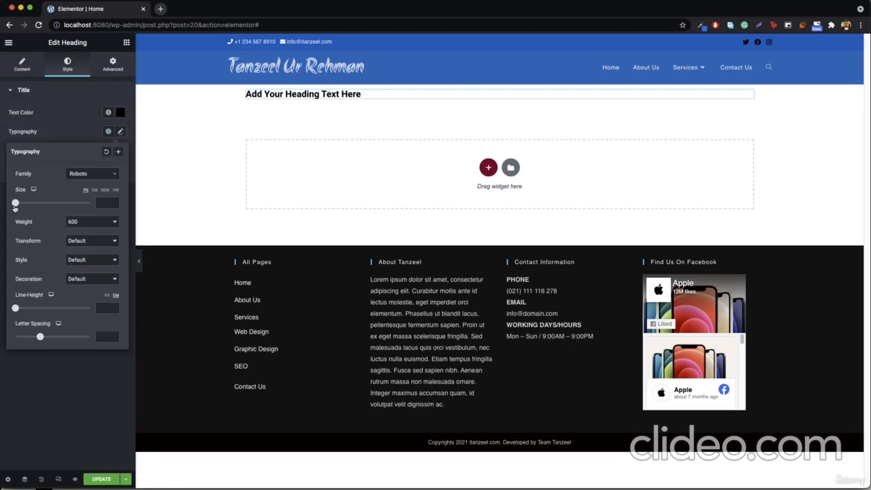
drag(15, 207, 31, 210)
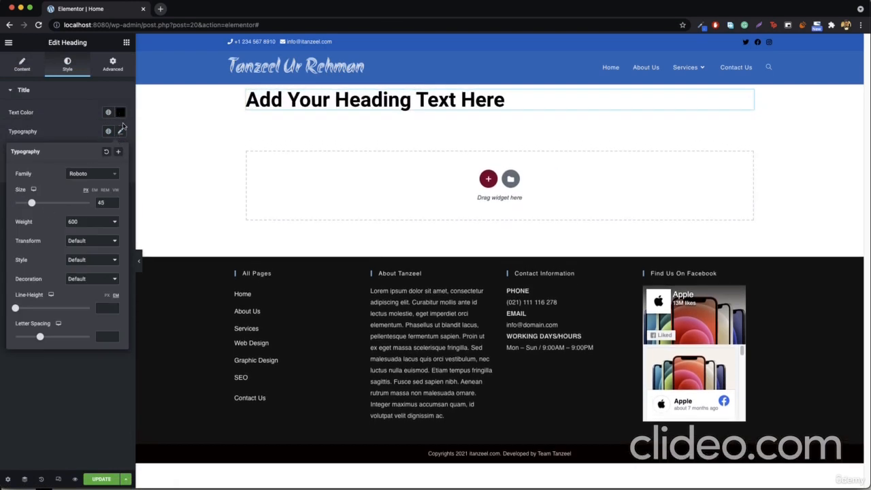
click(127, 42)
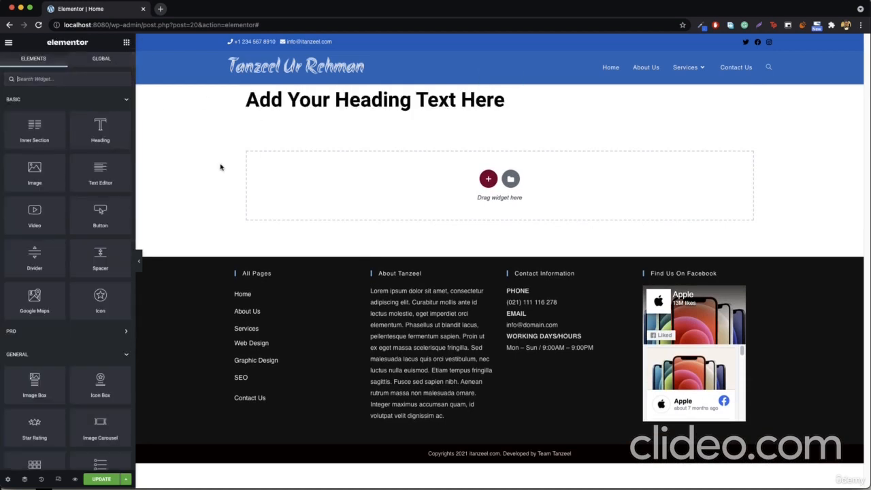
Give the heading widget a solid border in red (#FD0303)
right_click(745, 97)
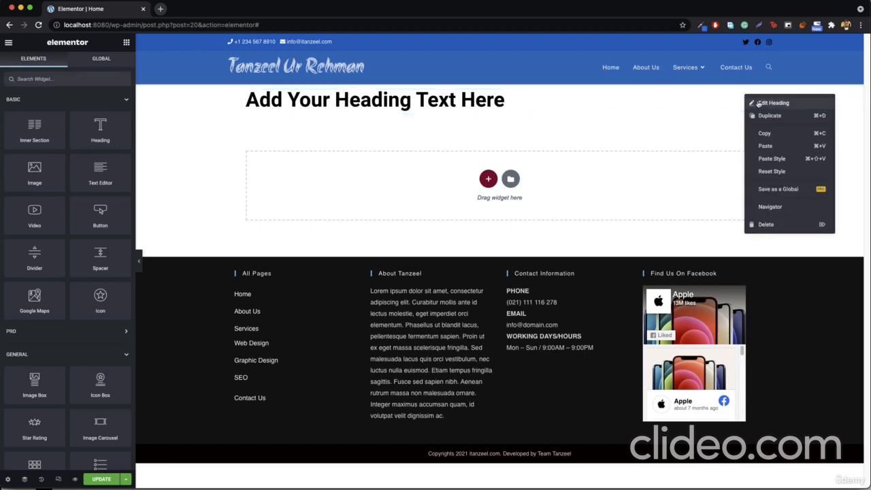
click(759, 103)
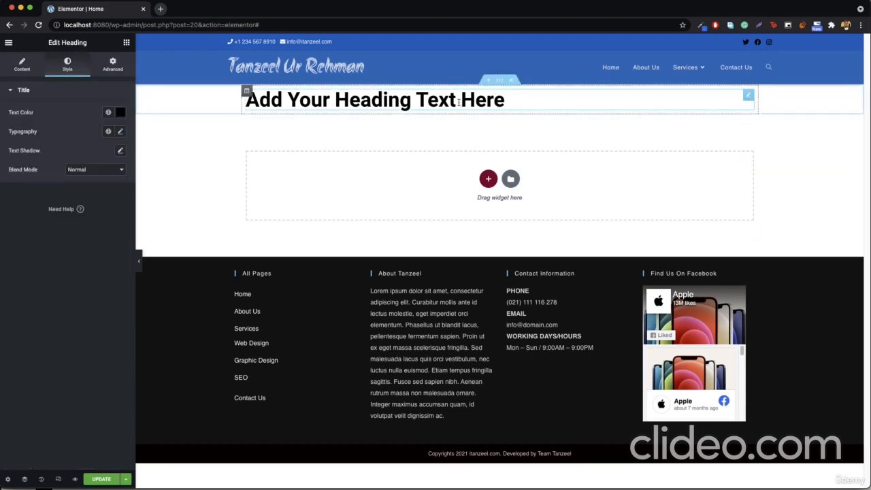
click(113, 66)
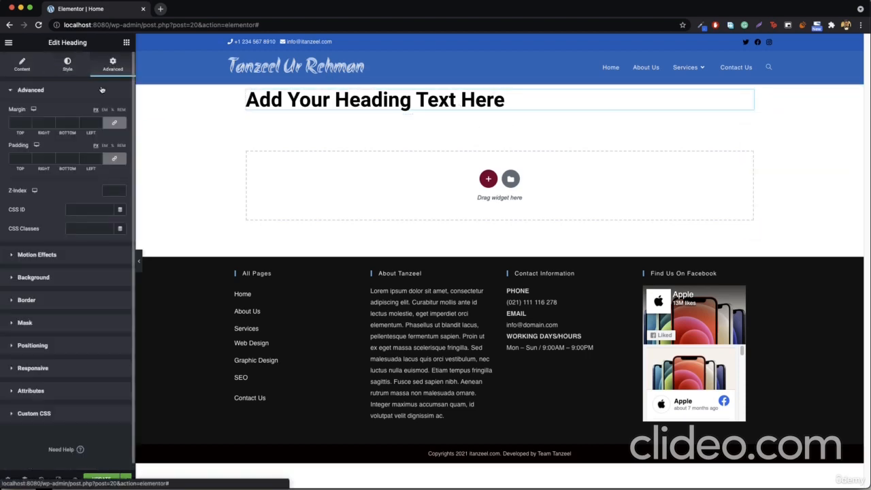
click(30, 303)
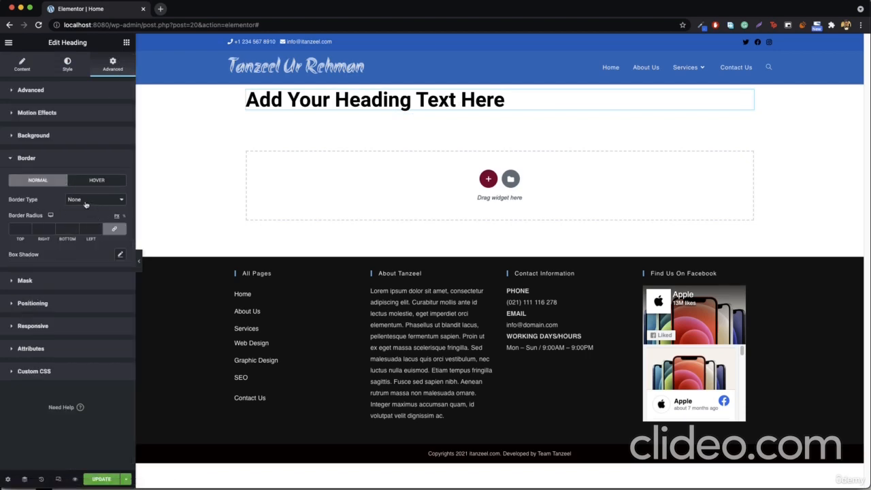
click(87, 200)
click(86, 210)
click(120, 253)
click(106, 296)
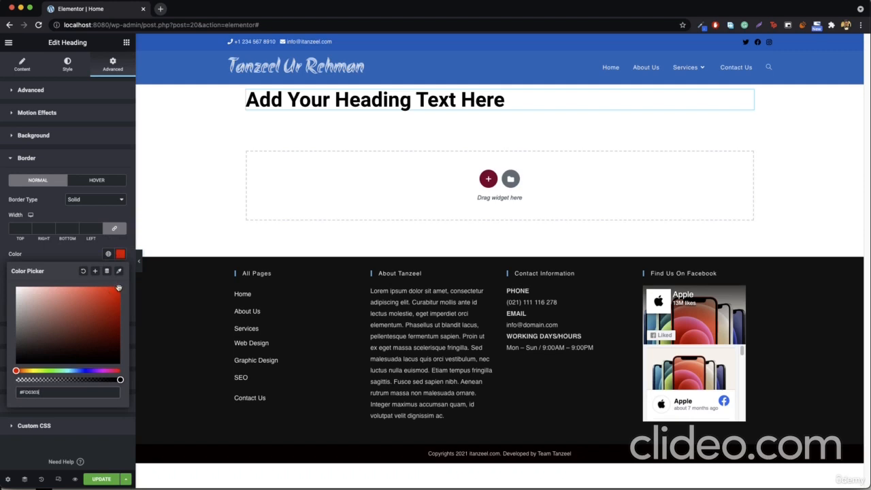
click(120, 253)
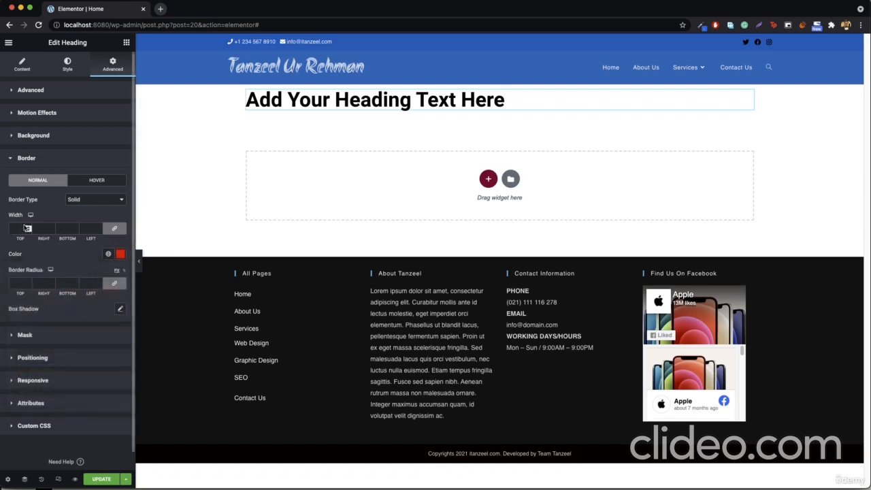
Set the heading's border width to 4 on all four sides
click(27, 227)
click(27, 227)
click(27, 227)
click(28, 227)
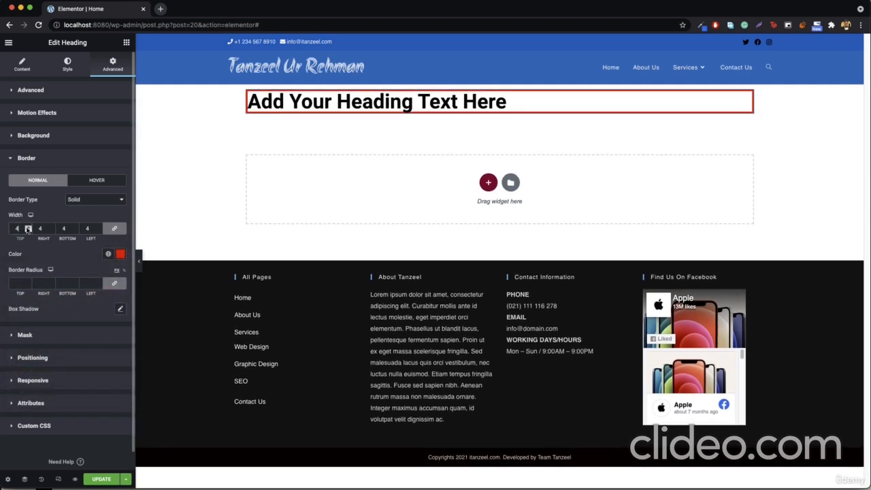
click(27, 230)
click(27, 231)
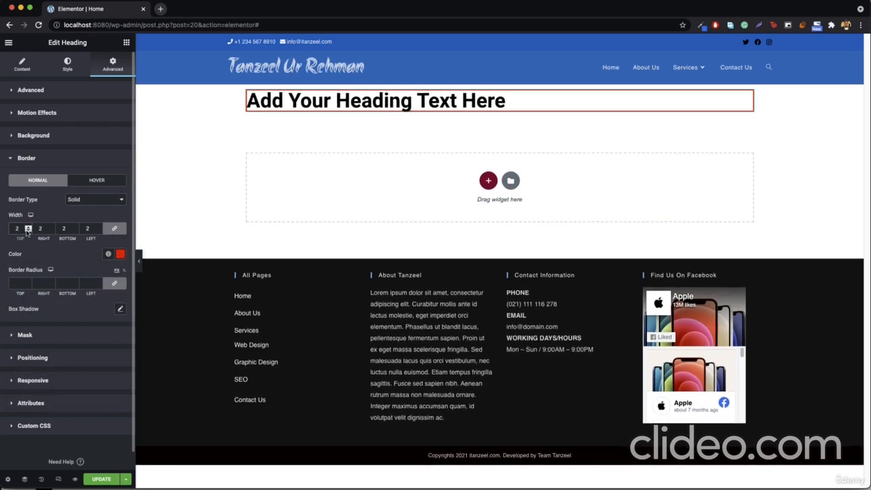
click(27, 226)
click(27, 226)
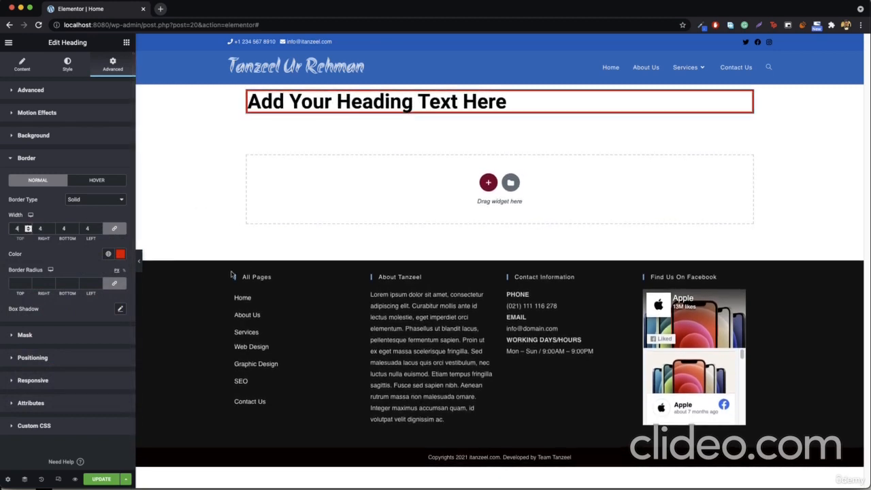
Preview the page without the editing panel and examine the heading text against its red border
click(138, 261)
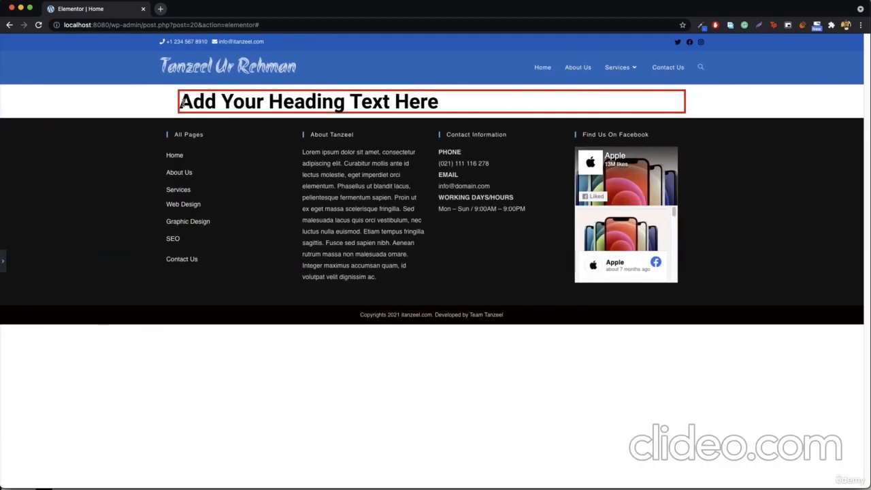
drag(181, 102, 443, 102)
click(30, 281)
click(4, 261)
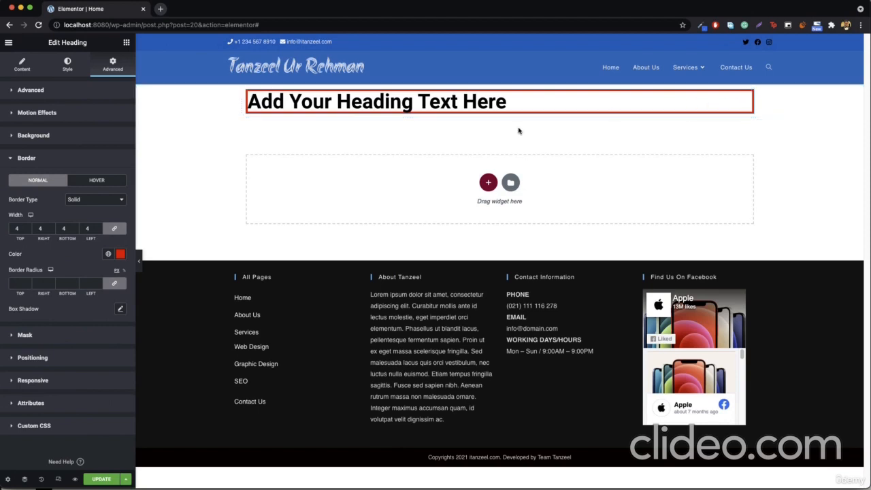
Set the heading's border type to None, and restore it to Solid
click(95, 202)
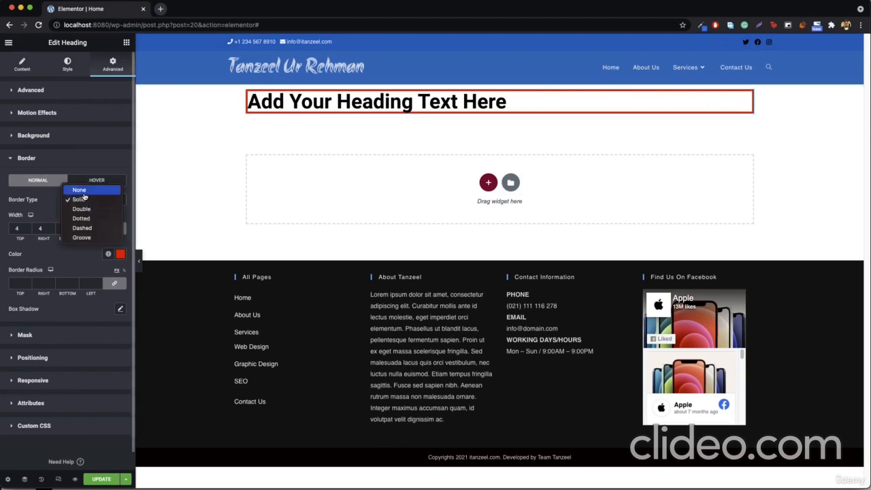
click(85, 189)
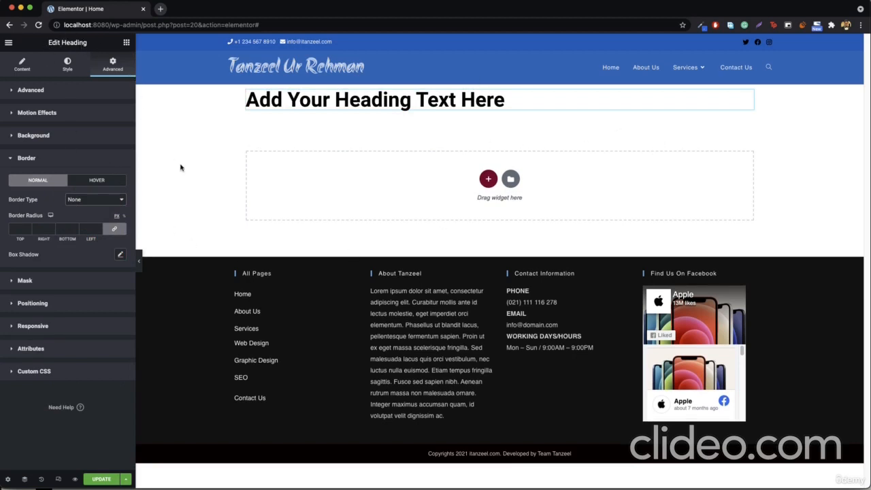
click(83, 203)
click(94, 210)
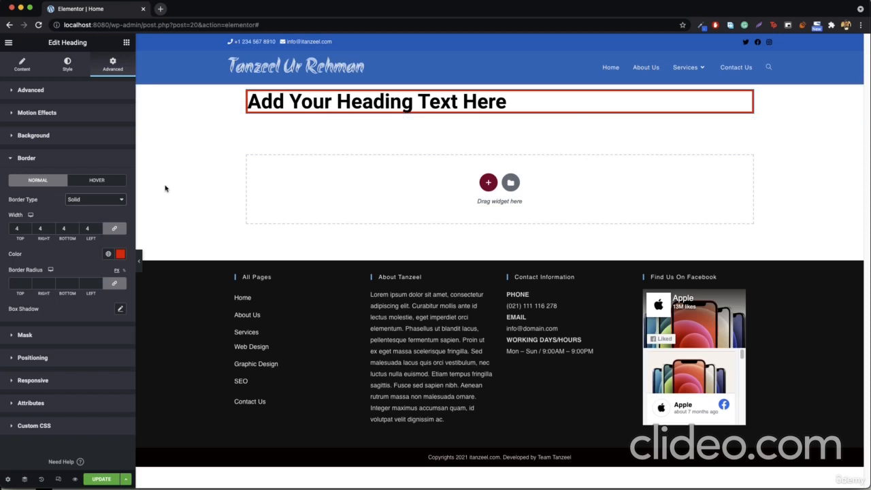
Set the heading's padding to 42 px and its margin to 54 px on all four sides
click(30, 89)
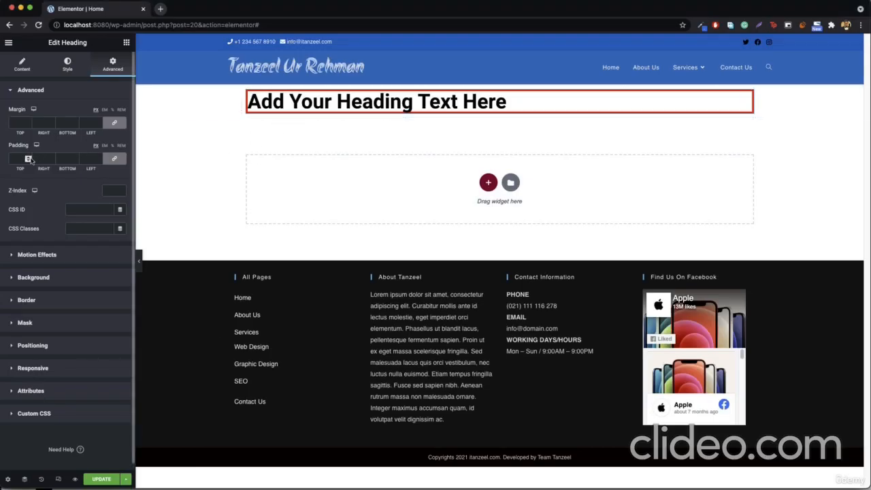
click(28, 157)
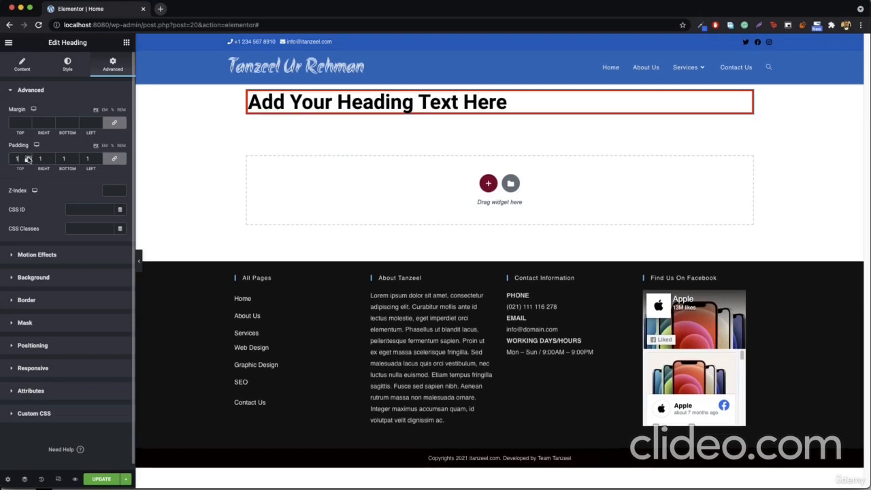
drag(28, 157, 28, 157)
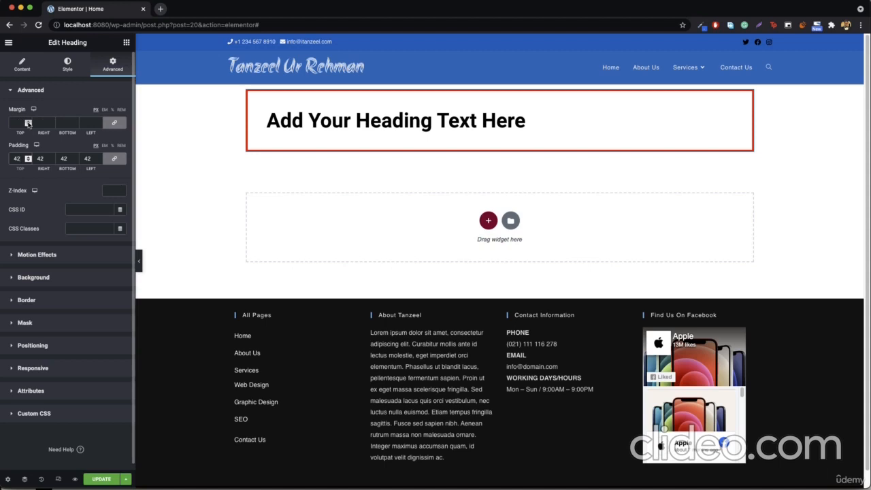
click(28, 122)
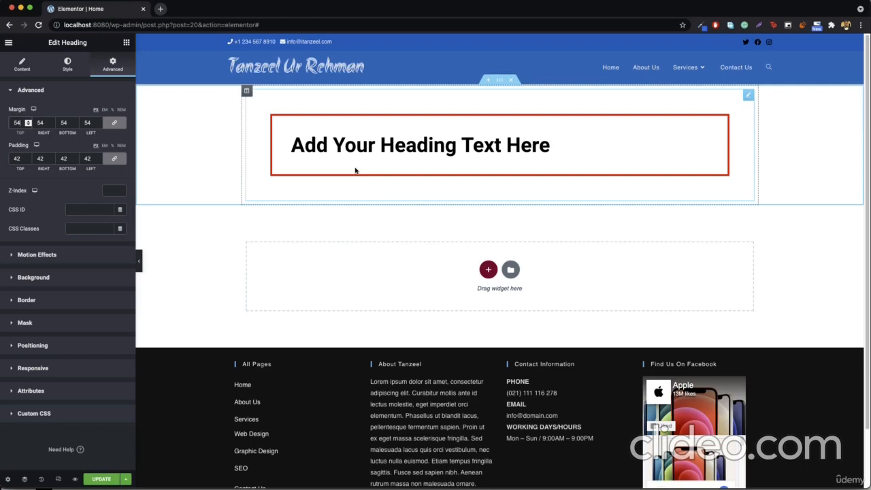
Delete the heading section, and switch to the Photoshop page mockup to marquee the four service cards beside "Explore What We Are Doing Better"
click(511, 81)
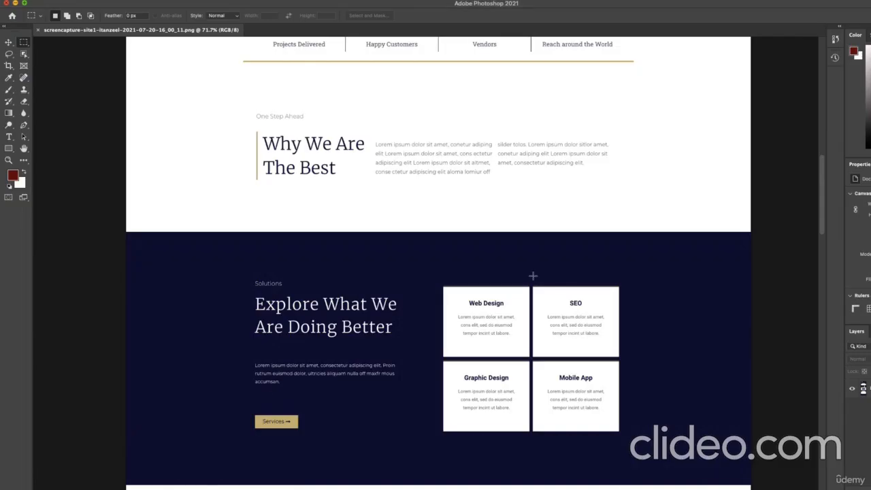
scroll(466, 243, down, 1)
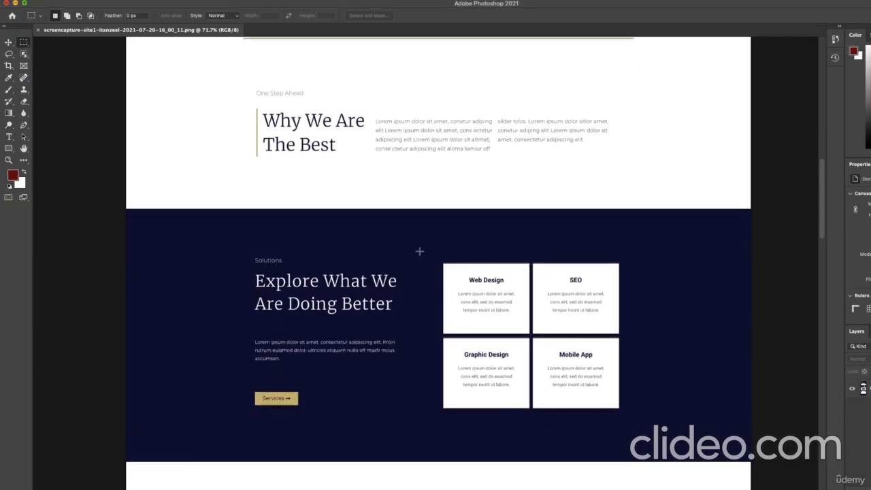
drag(420, 252, 659, 422)
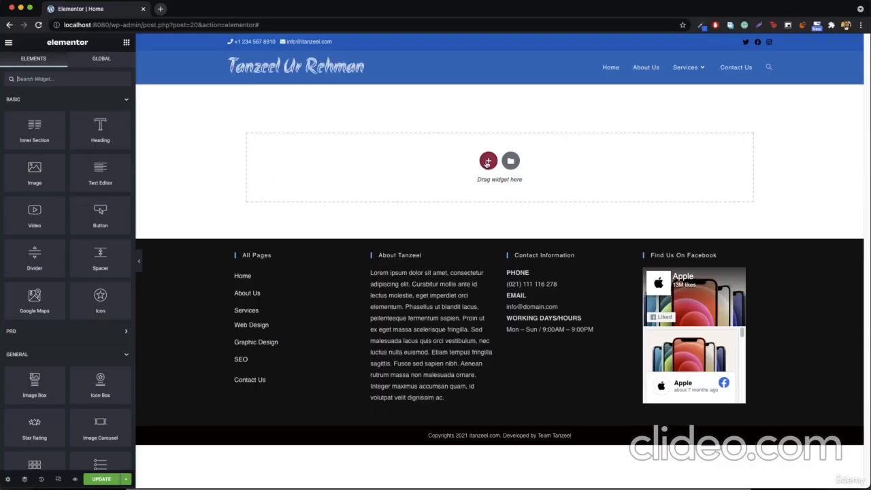
Switch back to Elementor in Chrome and add a new section with two equal columns
click(488, 161)
click(425, 184)
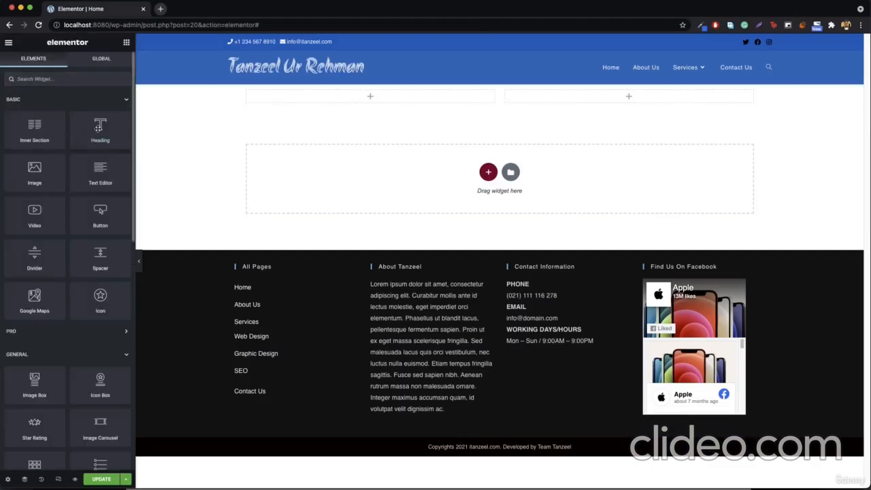
Add a heading, a text editor below it and a button below the text to the section's left column
drag(99, 130, 389, 99)
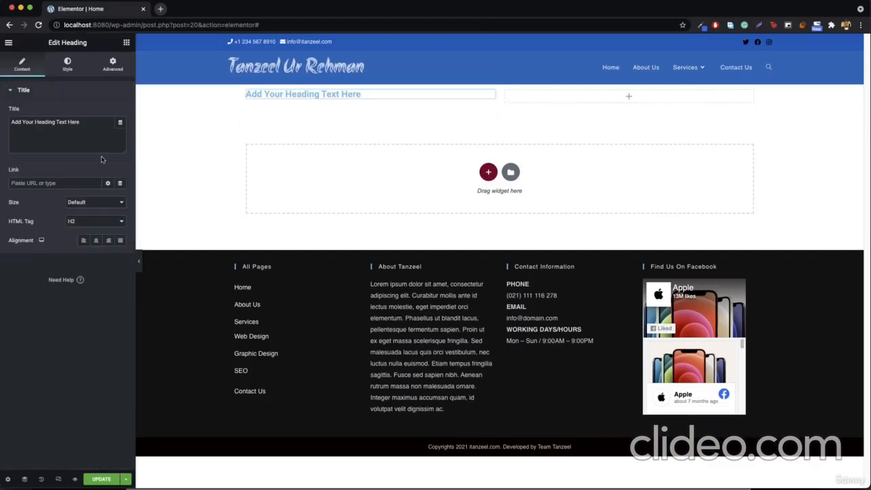
click(126, 43)
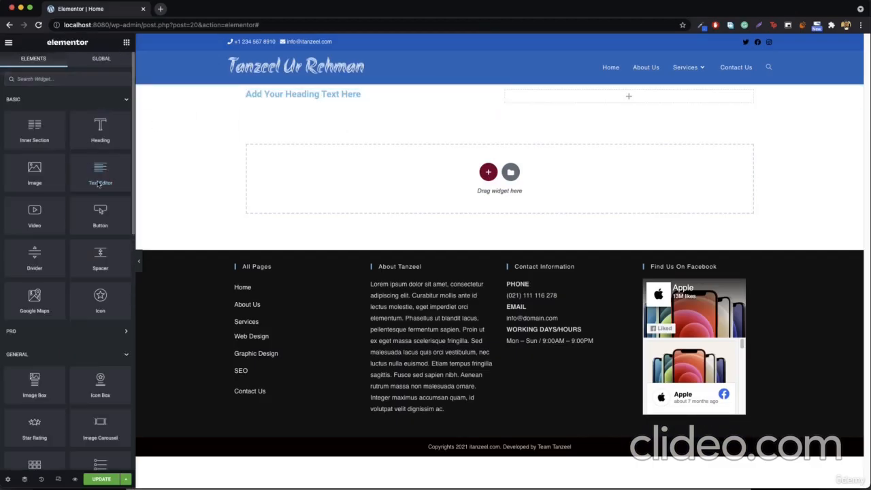
drag(95, 175, 326, 108)
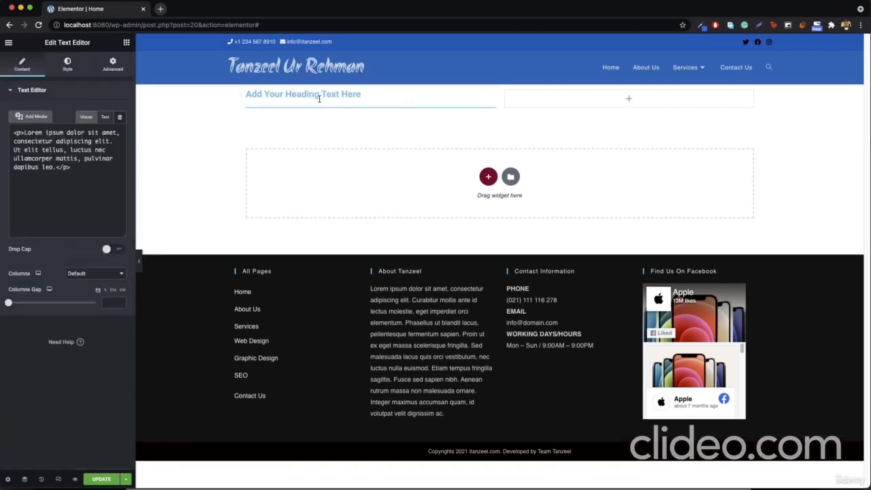
click(127, 42)
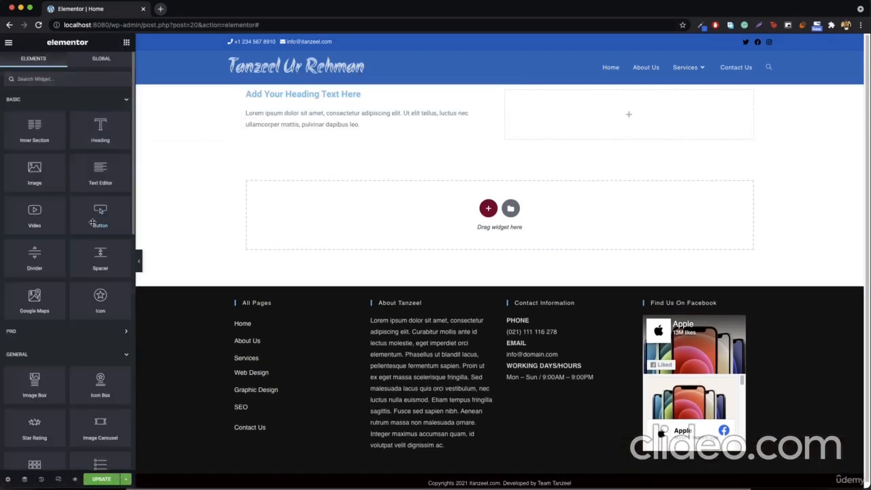
drag(93, 222, 342, 138)
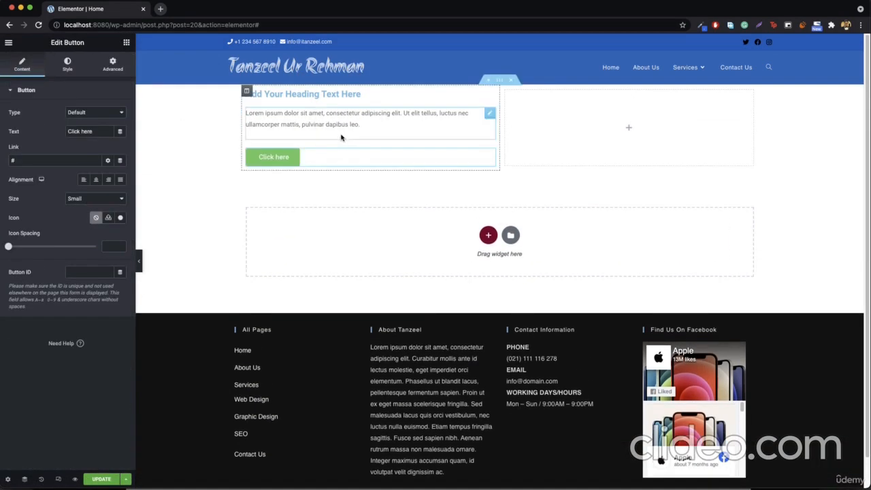
Set the section's height to Min Height with a minimum height of 610 px
right_click(194, 114)
click(211, 120)
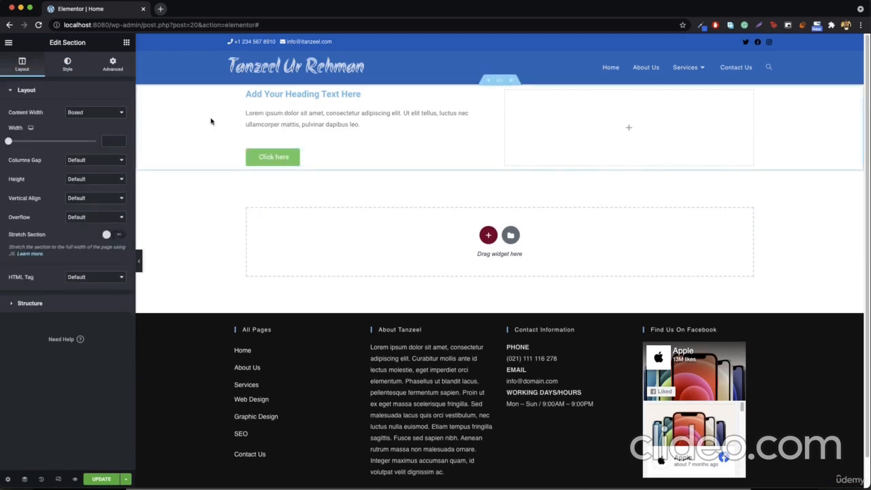
click(92, 181)
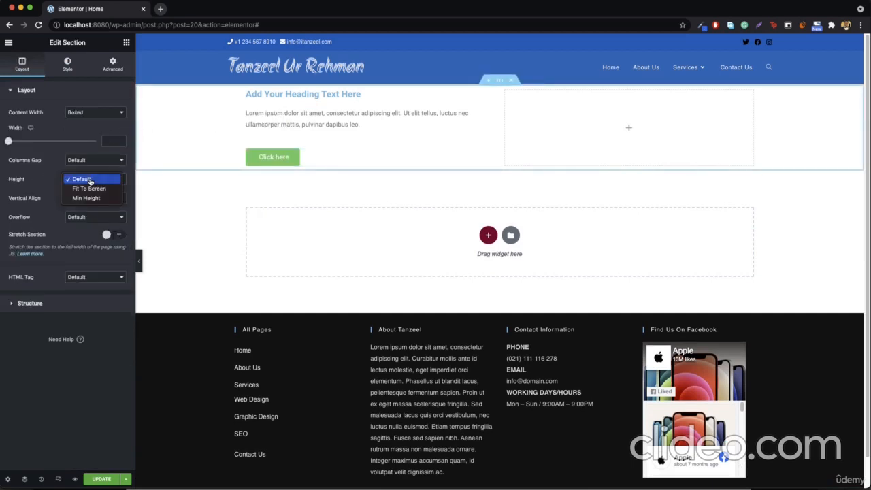
click(90, 199)
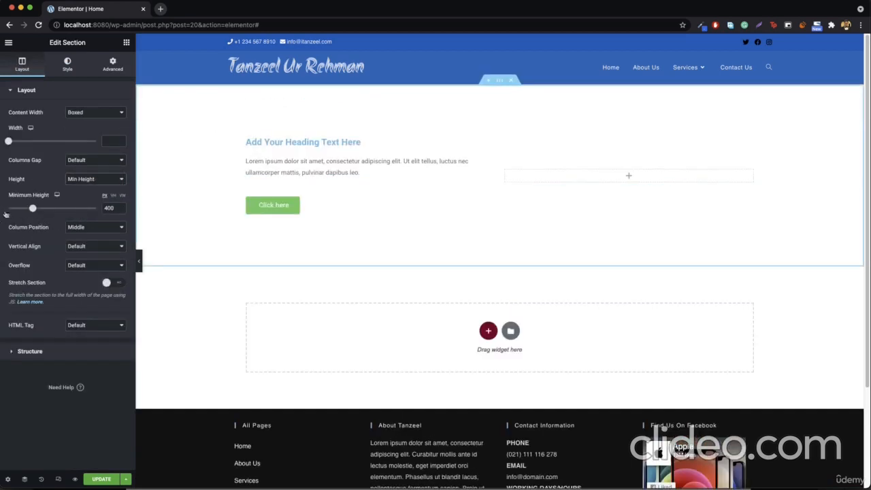
drag(39, 212, 45, 209)
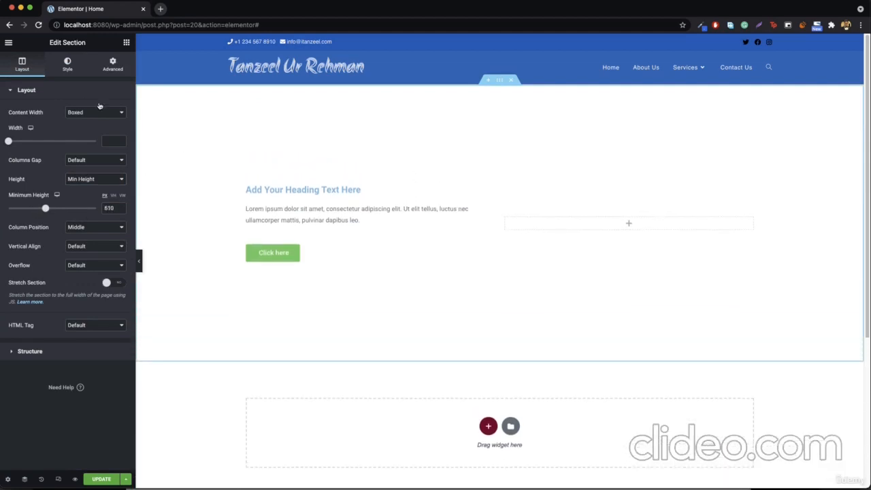
Give the section a Classic background in dark blue
click(70, 64)
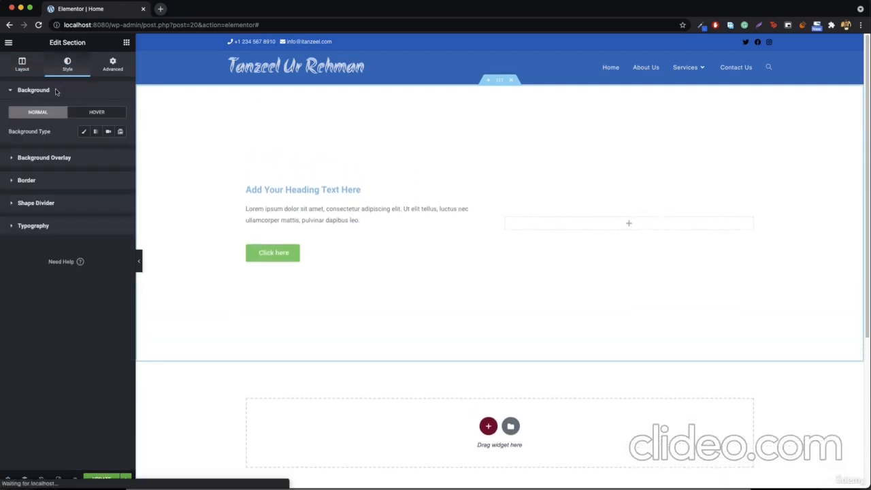
click(82, 132)
click(120, 150)
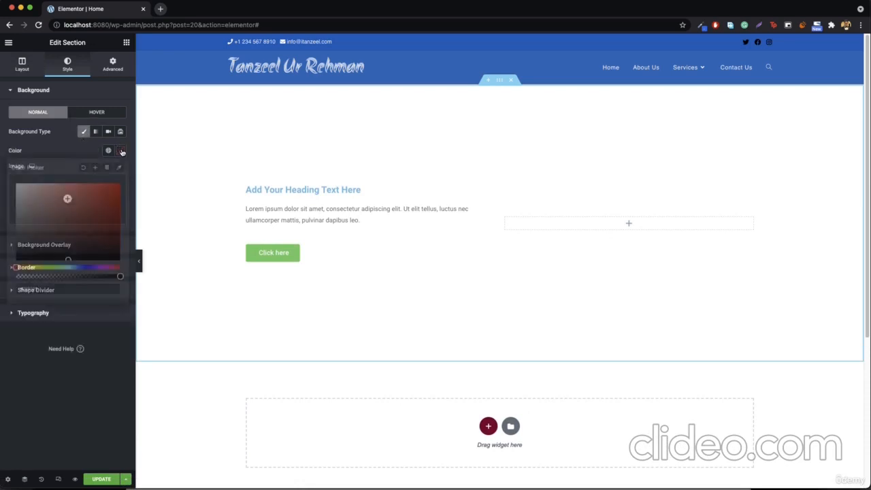
click(81, 267)
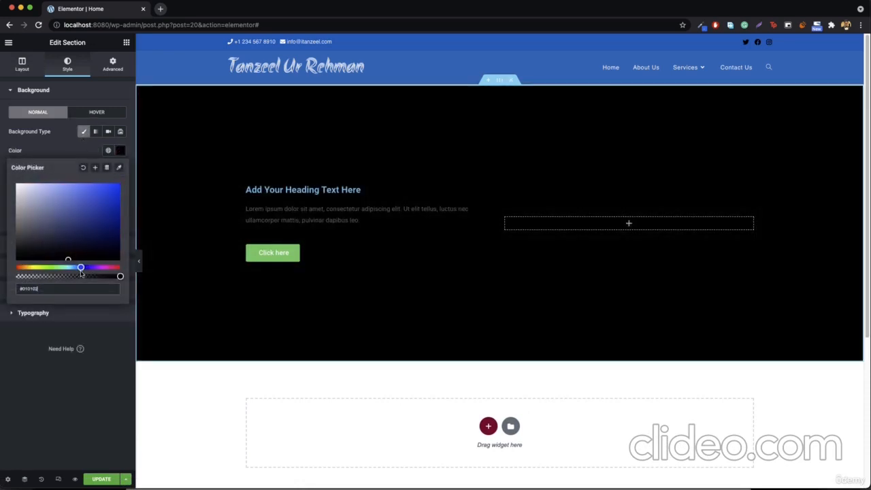
click(92, 217)
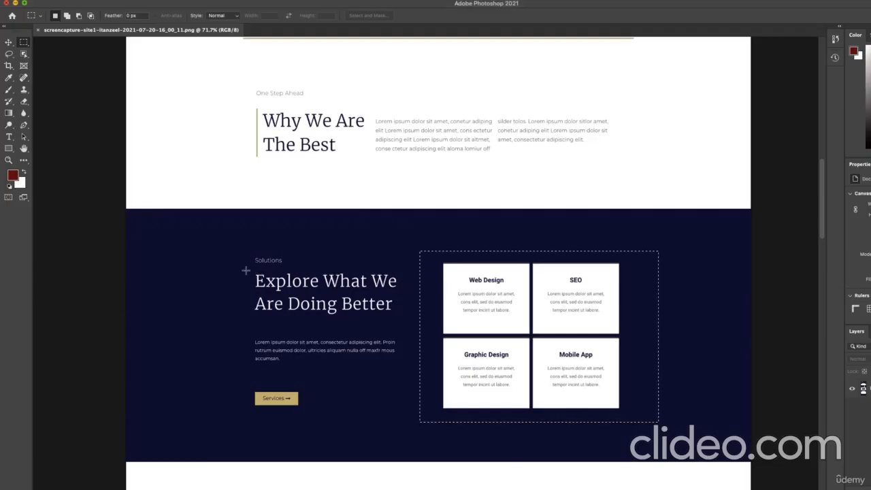
Switch to the Photoshop mockup and marquee the "Explore What We Are Doing Better" heading, its paragraph, and the four service cards
drag(248, 271, 393, 320)
drag(243, 335, 317, 353)
drag(423, 249, 650, 425)
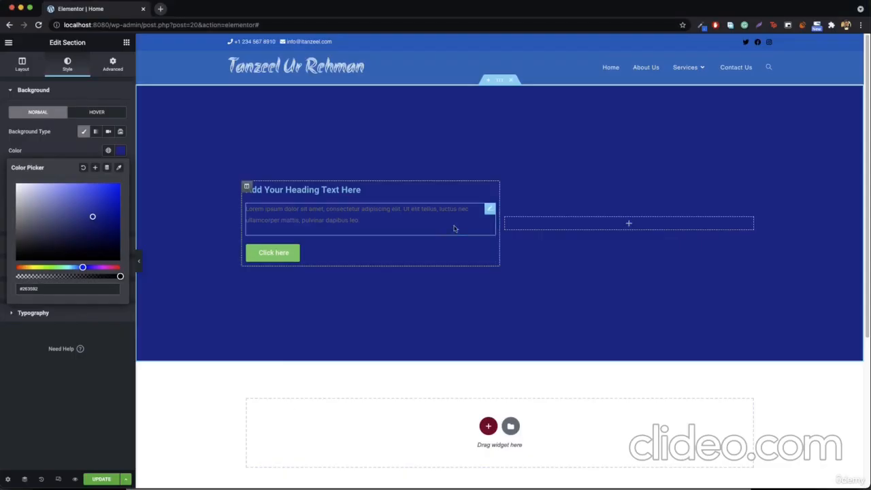
Switch back to Elementor in Chrome and add an inner section to the section's empty right column
click(126, 42)
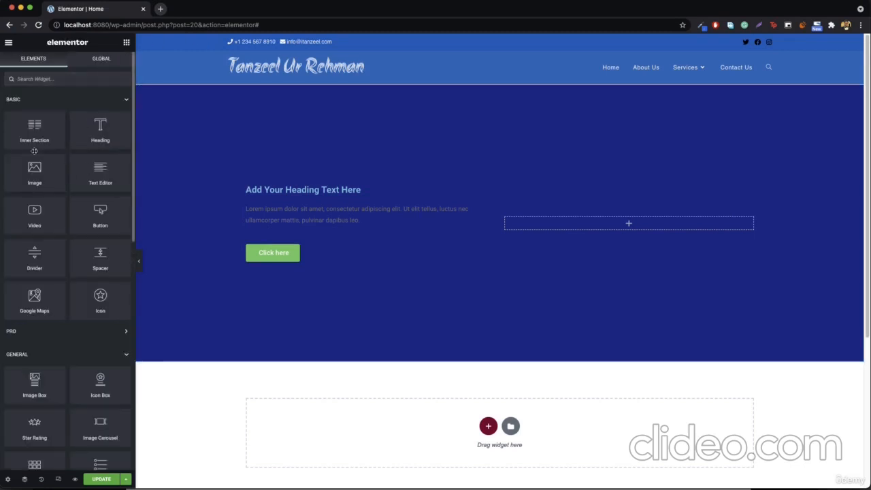
drag(31, 131, 651, 220)
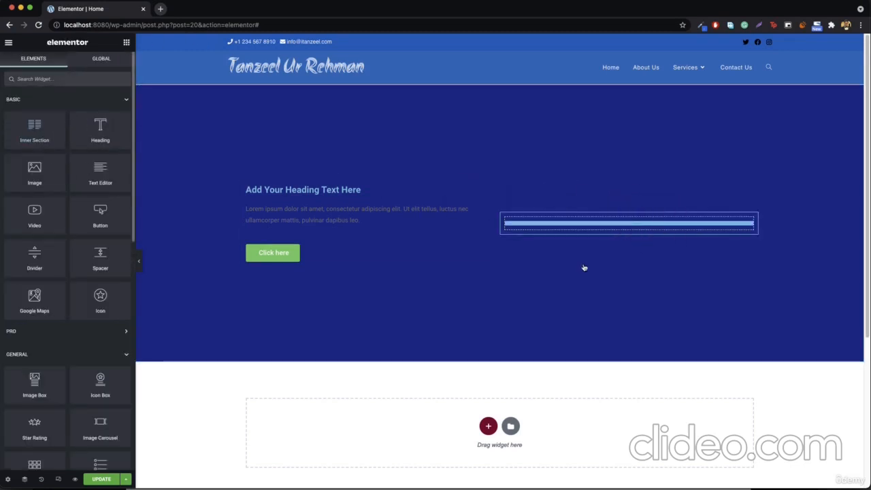
drag(584, 268, 583, 265)
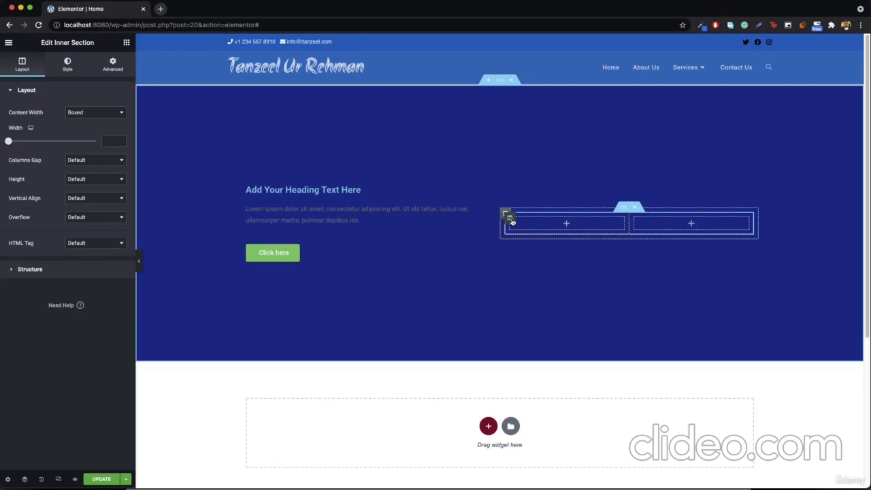
Add a centred heading reading "Web Design" to the first column of the inner section
click(509, 218)
click(126, 43)
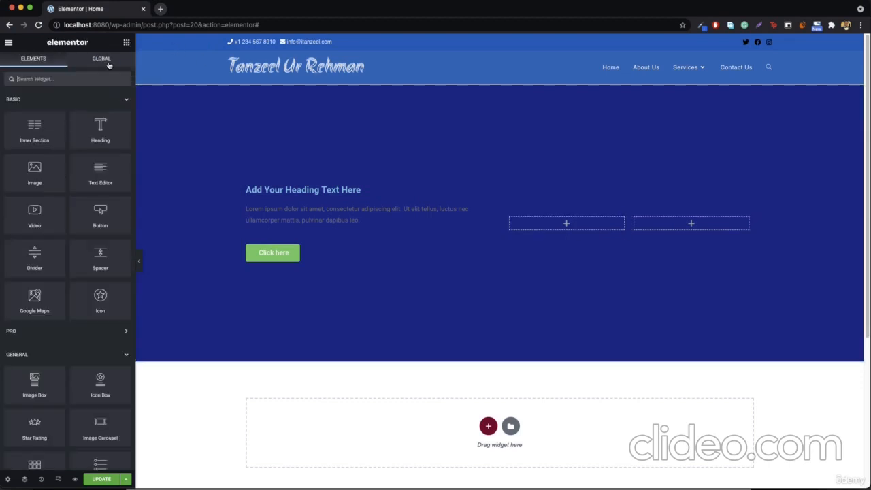
drag(107, 126, 571, 225)
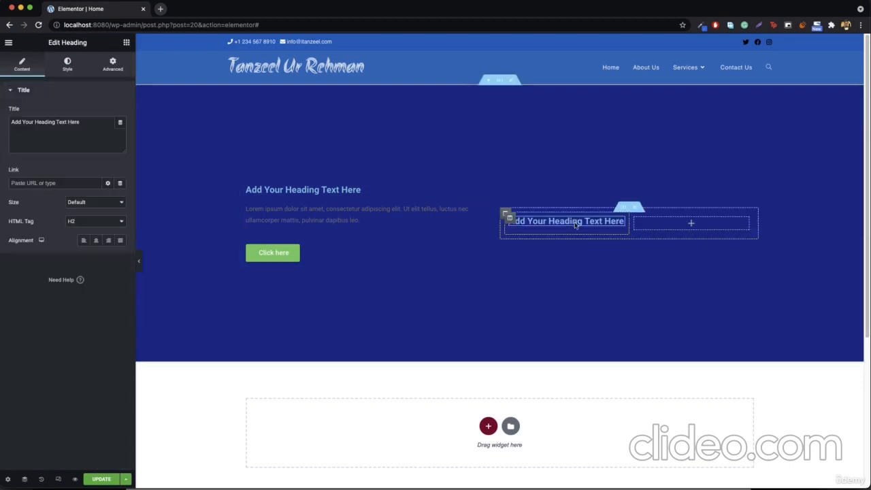
triple_click(50, 137)
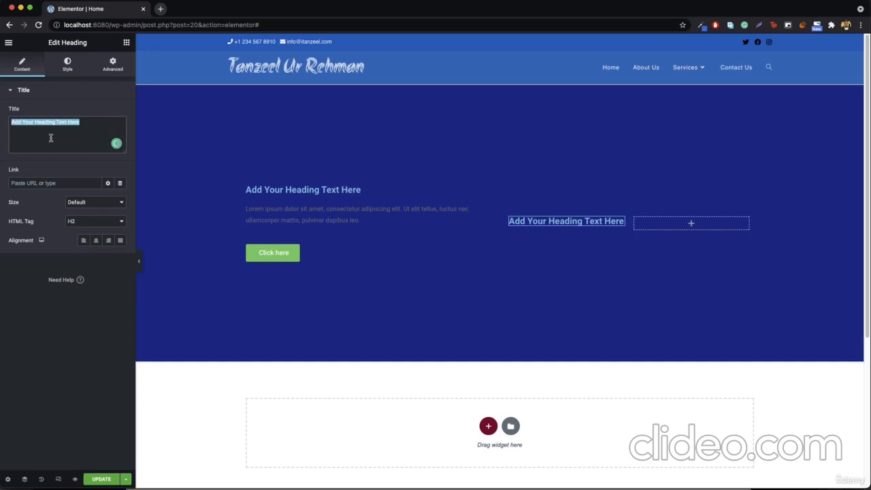
text(Web Design)
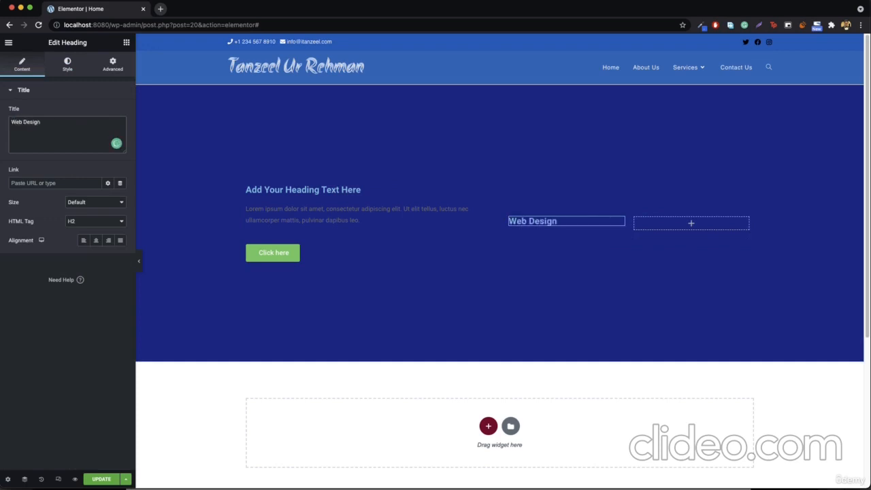
click(96, 240)
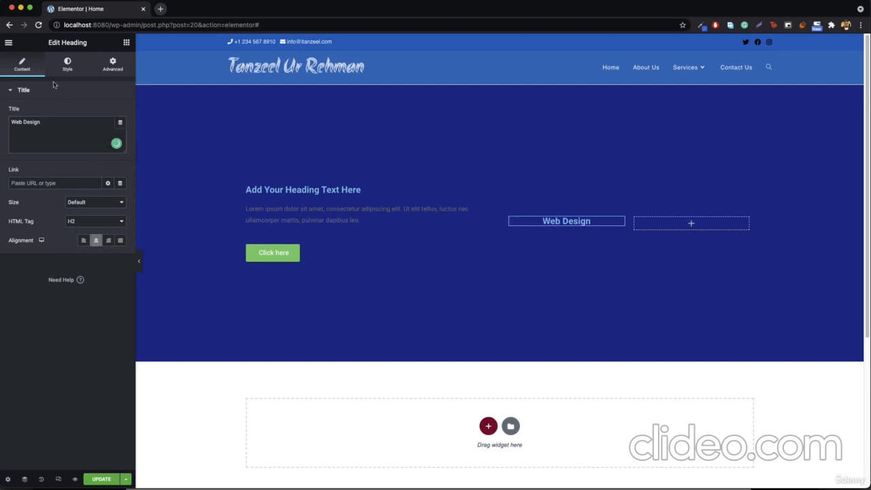
Give the inner column holding the "Web Design" heading a Classic background in white, #FFFFFF
right_click(512, 222)
click(534, 228)
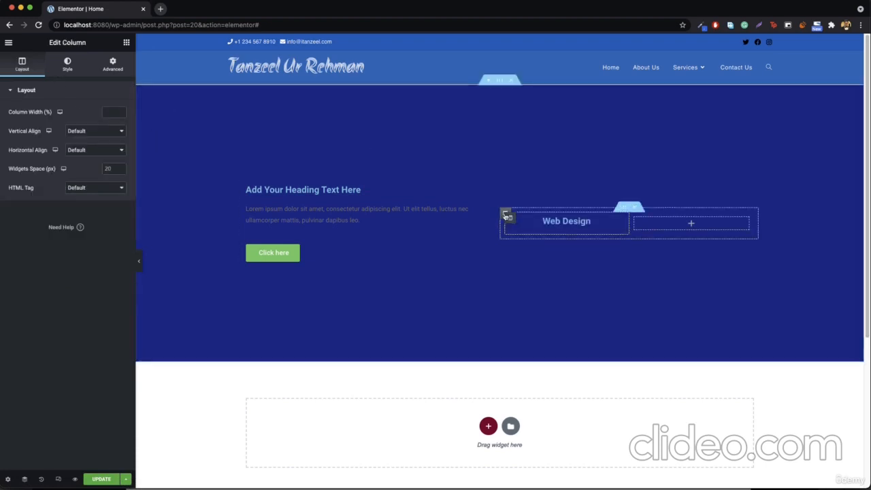
right_click(510, 219)
click(528, 229)
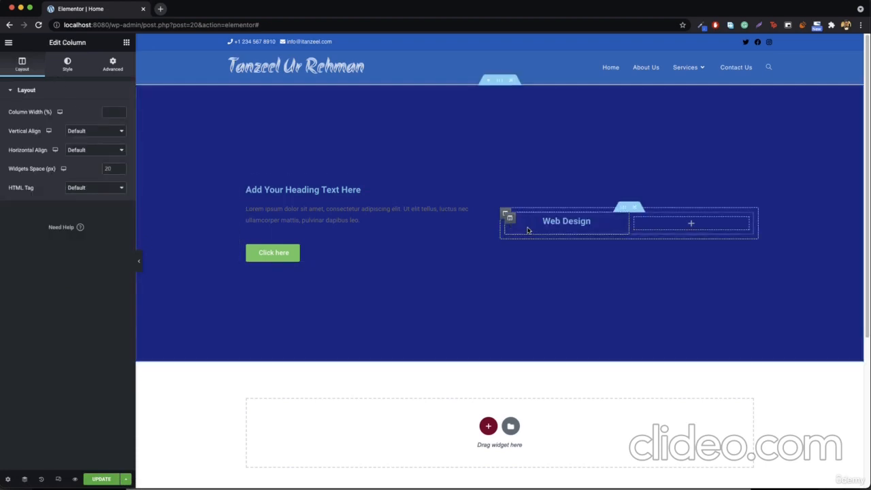
click(68, 64)
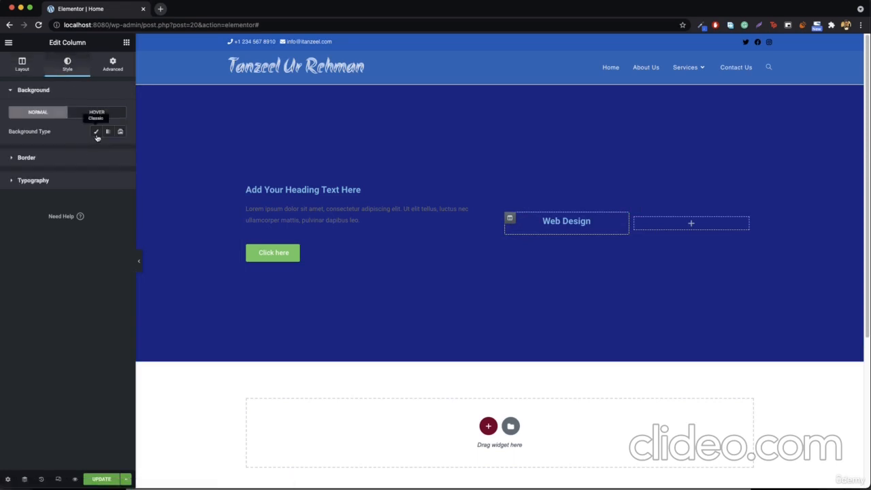
click(96, 133)
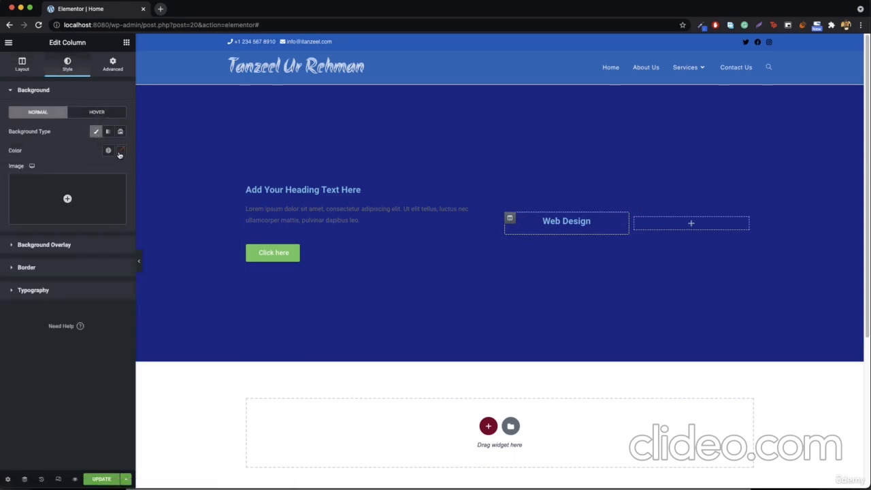
click(119, 151)
click(17, 184)
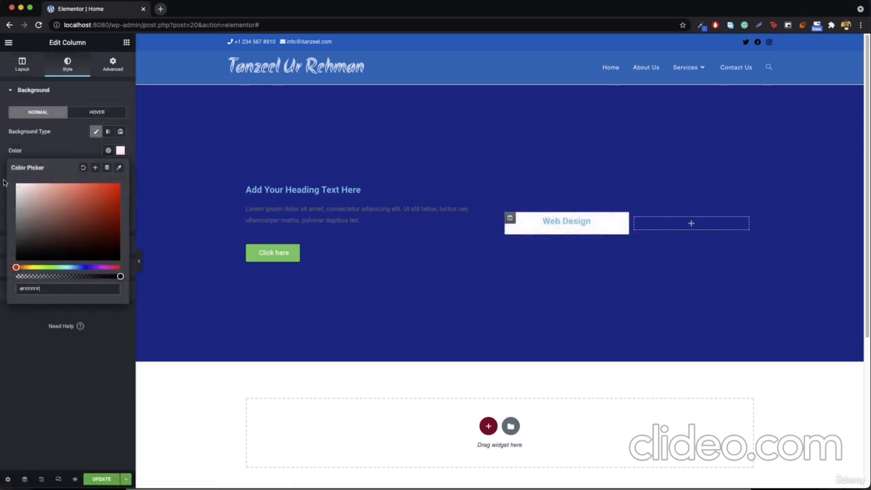
Set the "Web Design" heading's text color to black, #000000
right_click(590, 228)
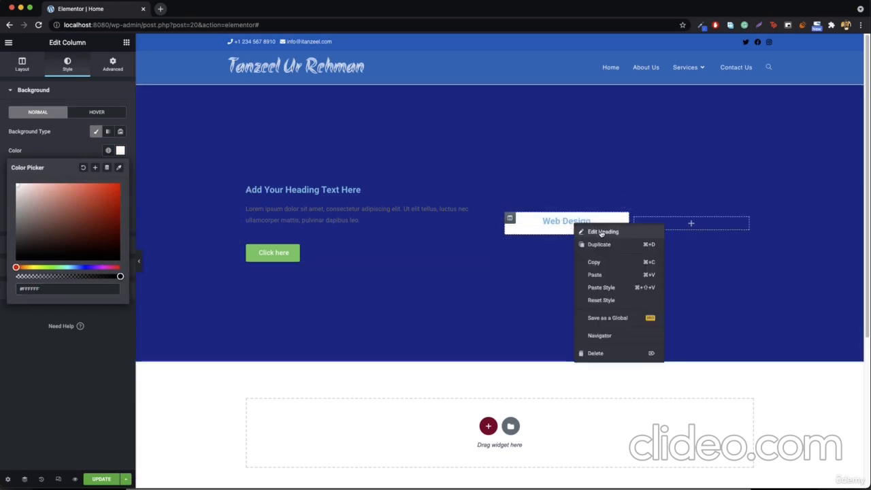
click(601, 232)
click(65, 65)
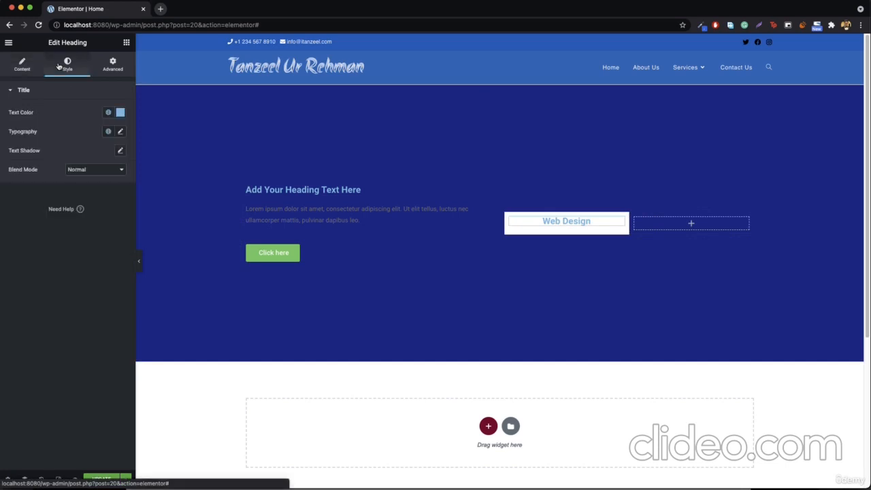
click(120, 115)
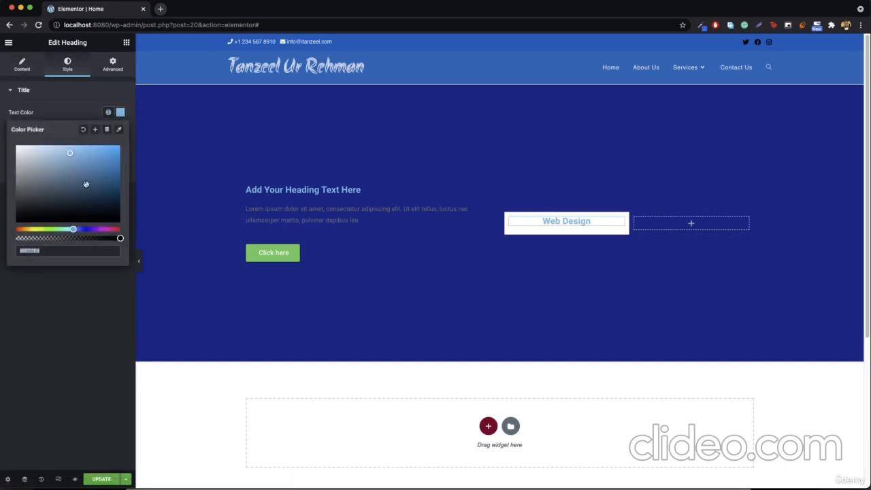
drag(85, 184, 1, 237)
Add a text editor below the "Web Design" heading and shorten its text to "Lorem ipsum dolor sit amet, consectetur adipiscing elit."
click(126, 43)
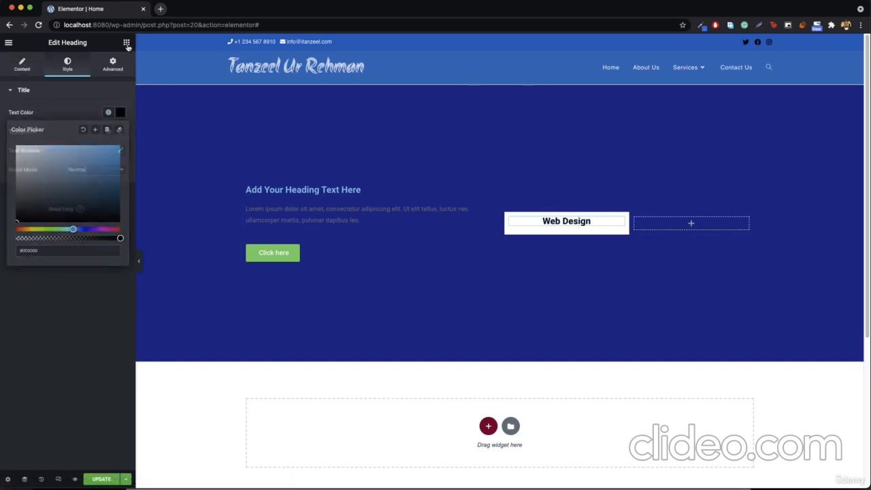
drag(84, 171, 556, 226)
double_click(23, 184)
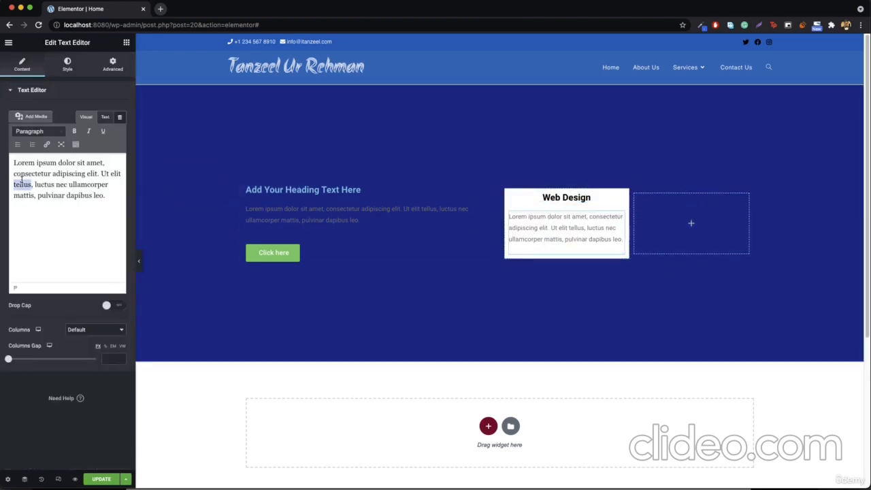
drag(101, 174, 113, 207)
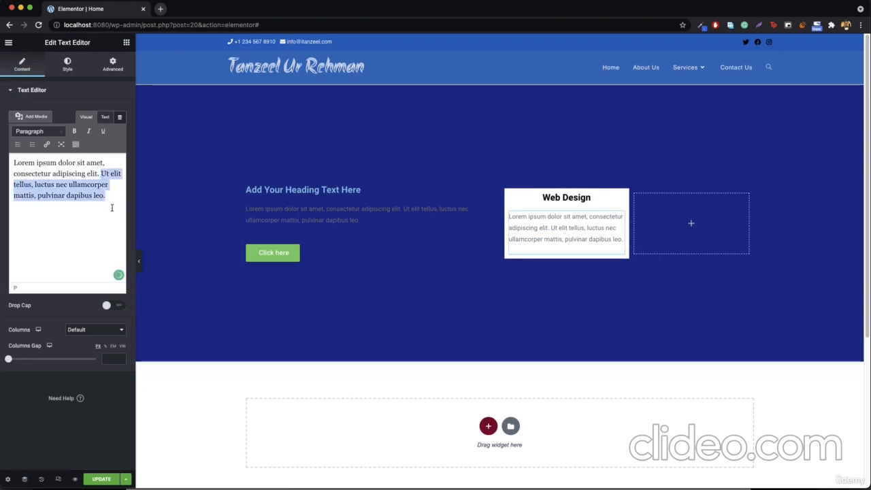
key(BackSpace)
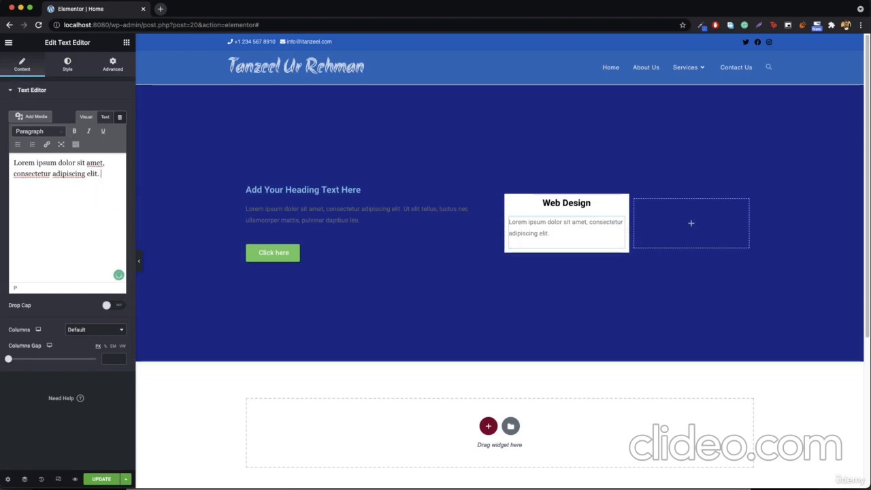
Centre the description text below the "Web Design" heading and set its text color to black, #000000
click(67, 64)
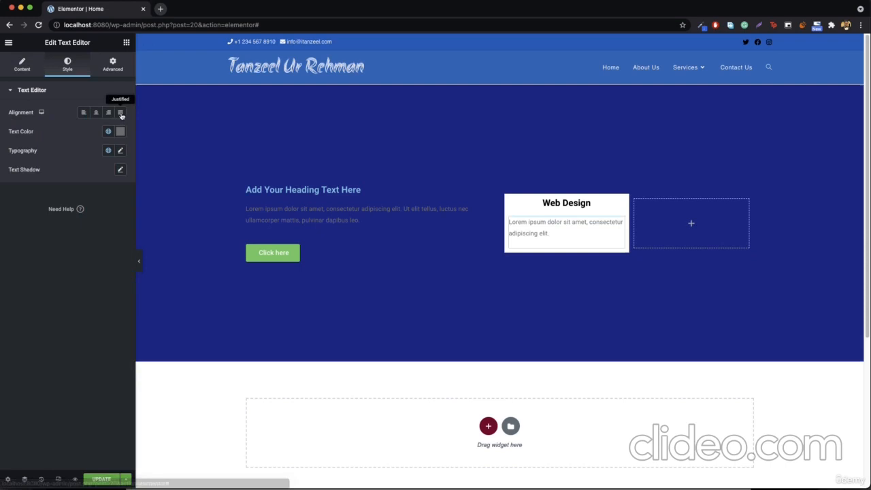
click(96, 113)
click(121, 132)
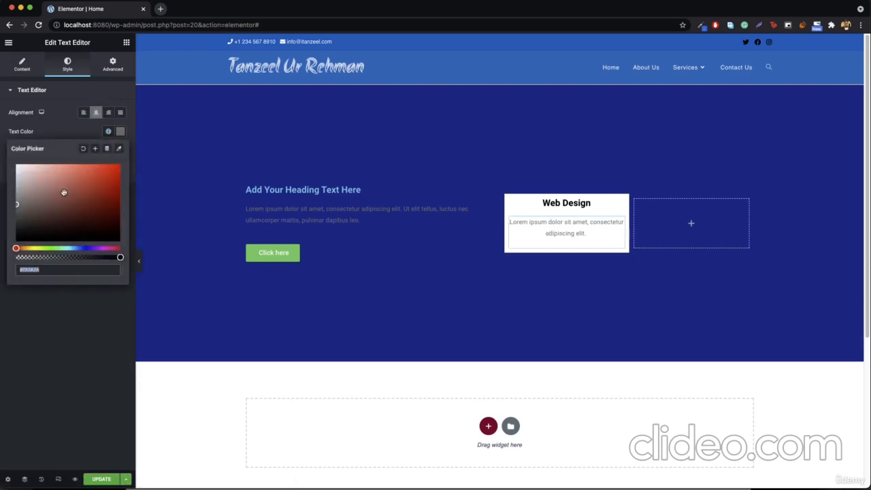
text(#000000)
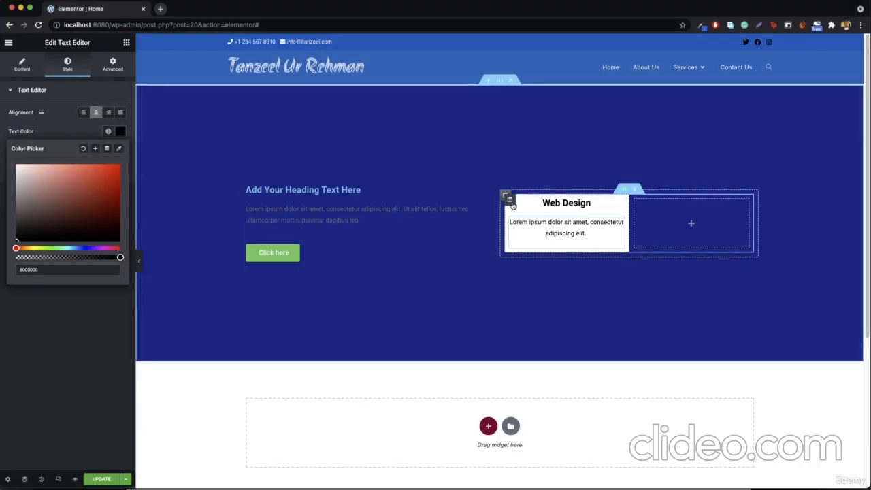
Duplicate the "Web Design" column in the inner section and delete the empty column beside the copy
right_click(514, 202)
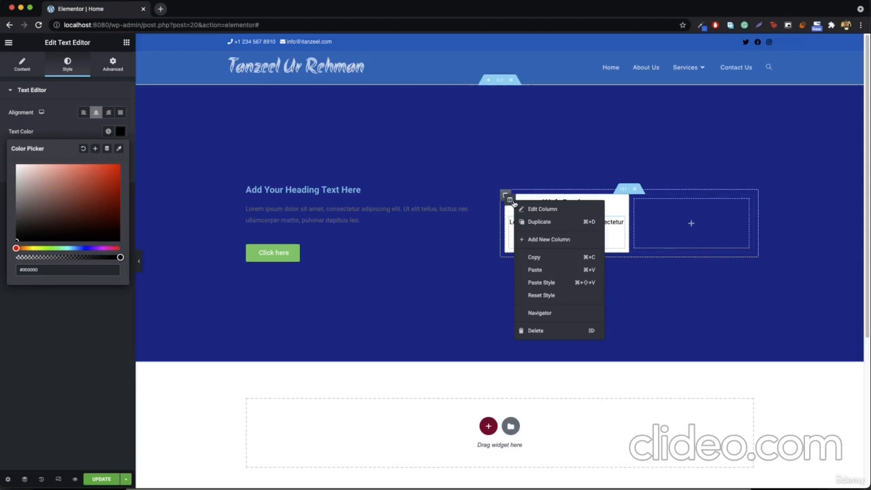
click(547, 223)
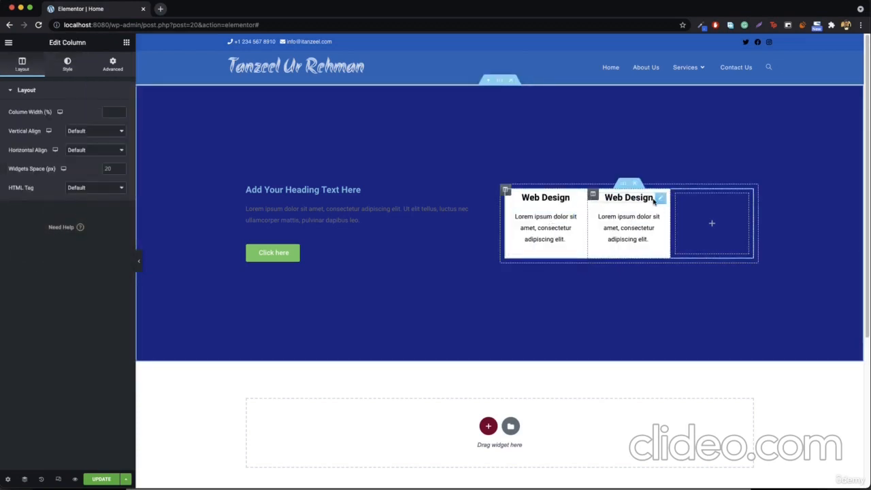
right_click(676, 196)
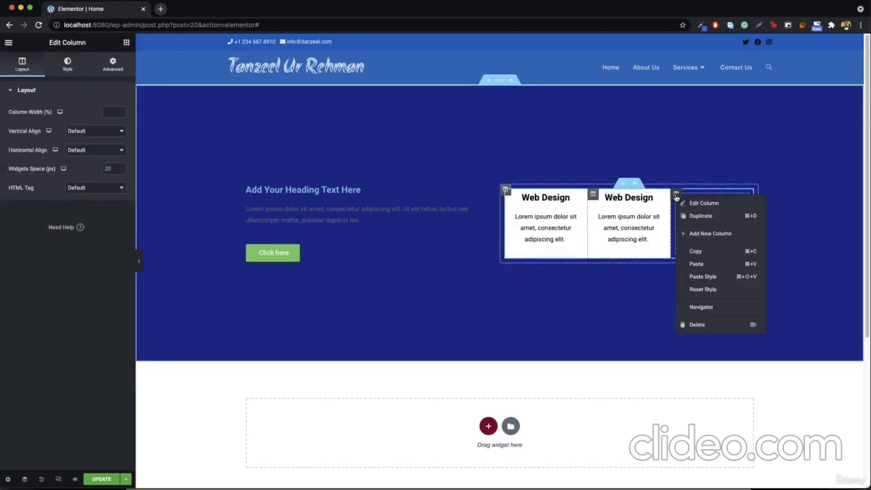
click(713, 325)
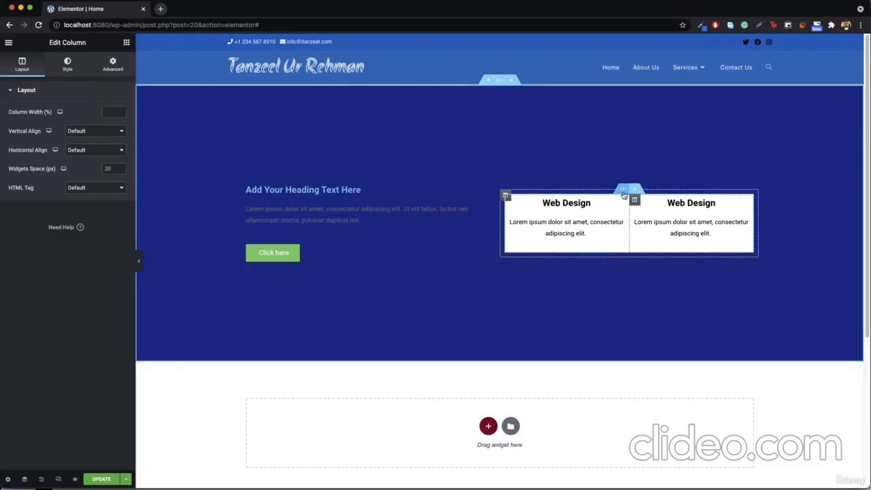
Duplicate the two-card inner section and retitle the three copied headings "SEO", "Graphic Design" and "Mobile App"
right_click(623, 191)
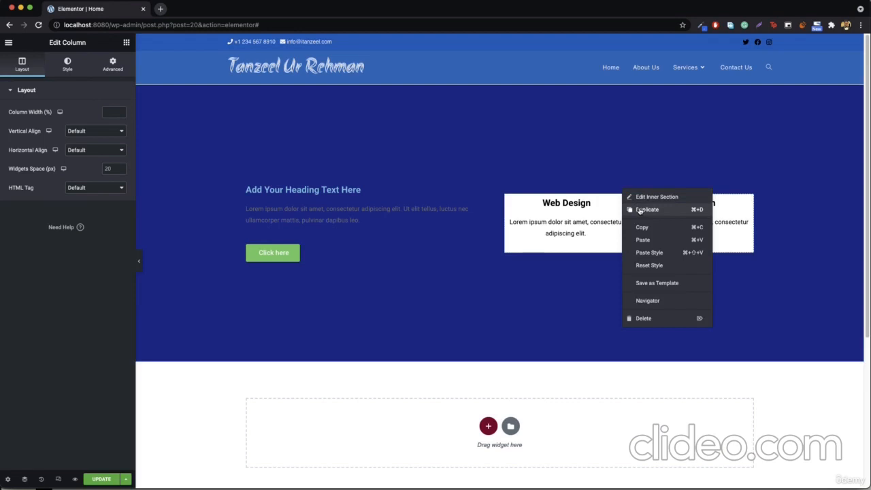
click(645, 210)
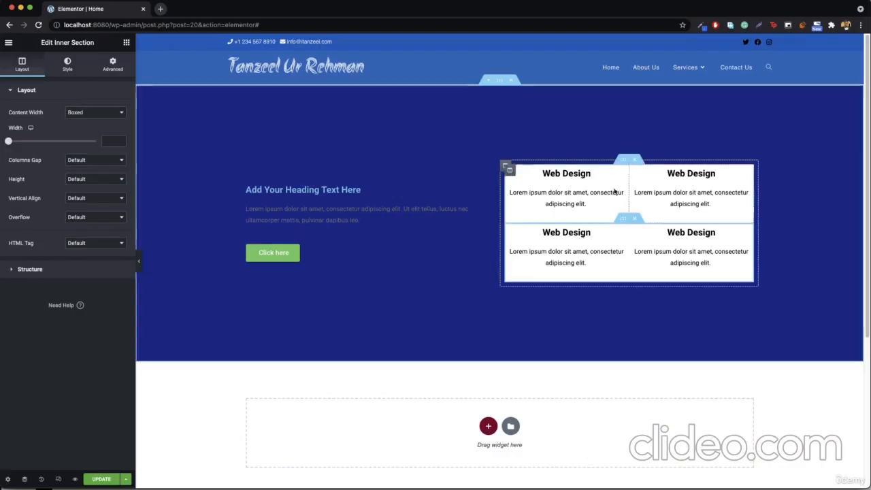
triple_click(691, 173)
text(SEO)
click(566, 232)
triple_click(51, 131)
text(Graphic Design)
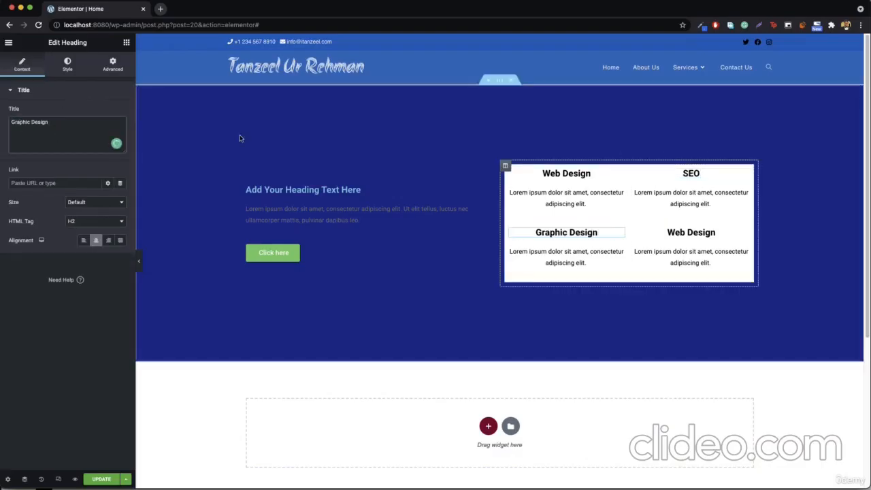
click(690, 232)
triple_click(50, 138)
text(Mobile App)
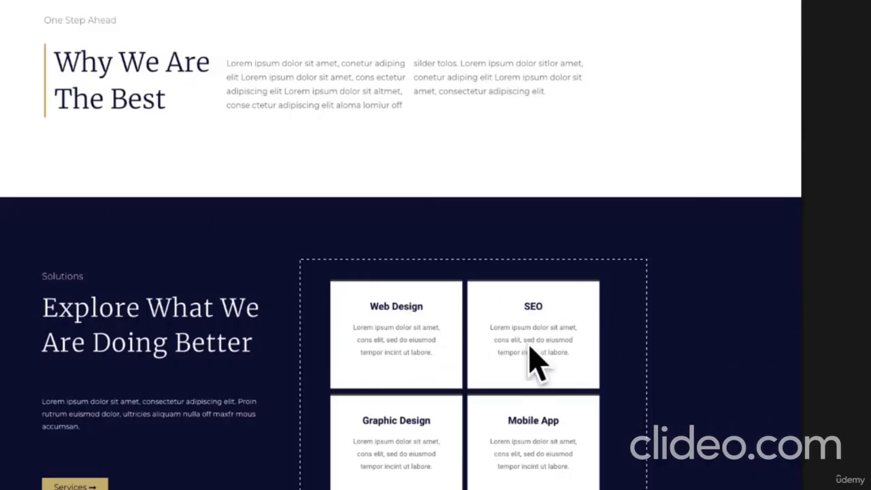
Examine the spacing between the four service cards in the mockup
click(744, 279)
drag(330, 281, 462, 389)
click(654, 270)
drag(461, 273, 465, 388)
click(683, 320)
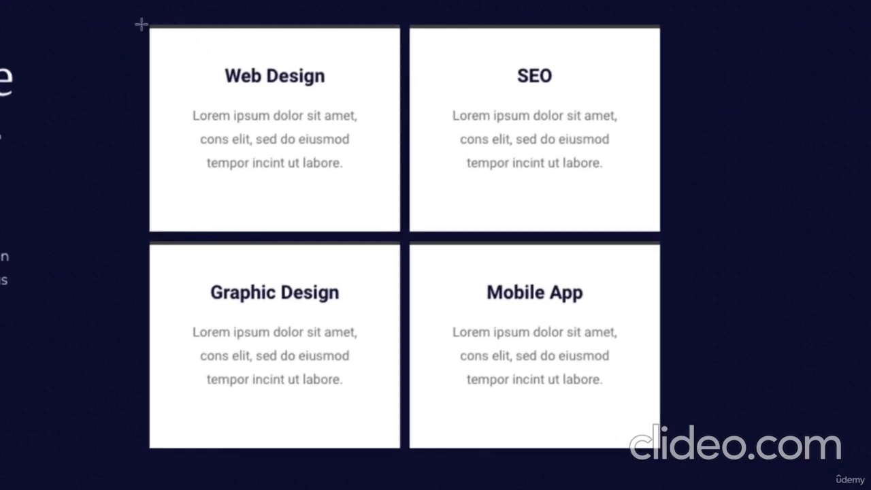
drag(142, 25, 403, 238)
click(122, 73)
drag(152, 28, 399, 229)
click(185, 41)
drag(400, 23, 410, 247)
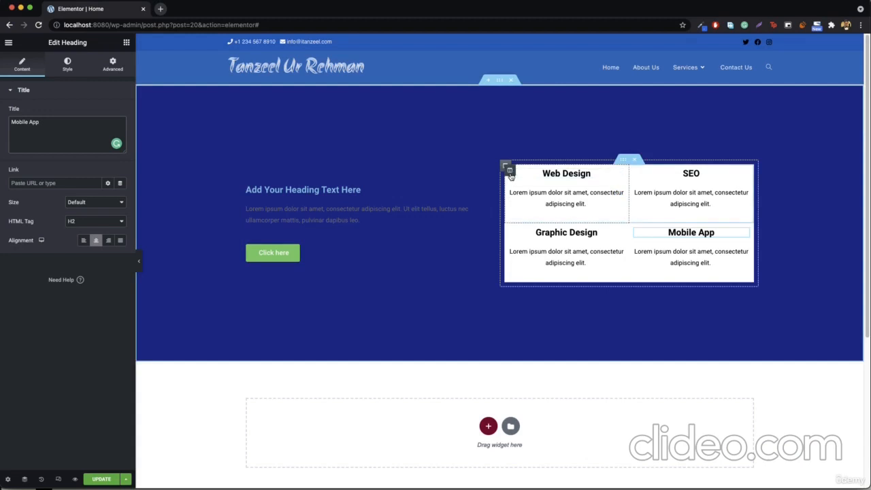
Open the advanced settings of the column holding the "Web Design" card
right_click(511, 176)
click(540, 181)
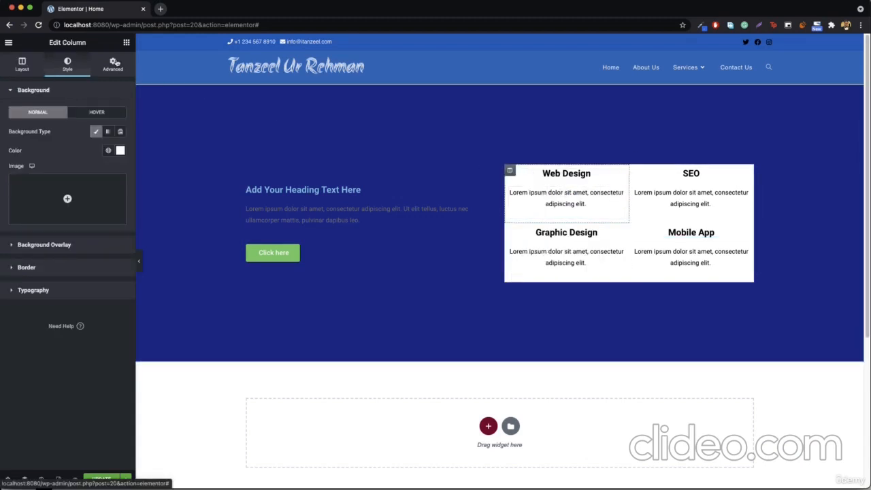
click(113, 65)
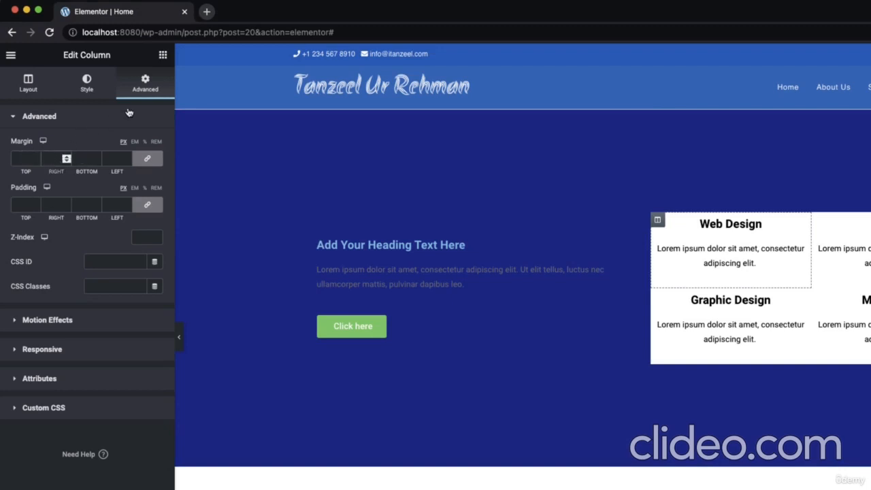
Try linked margins of 3 px and 6 px on all sides of the "Web Design" column
text(3)
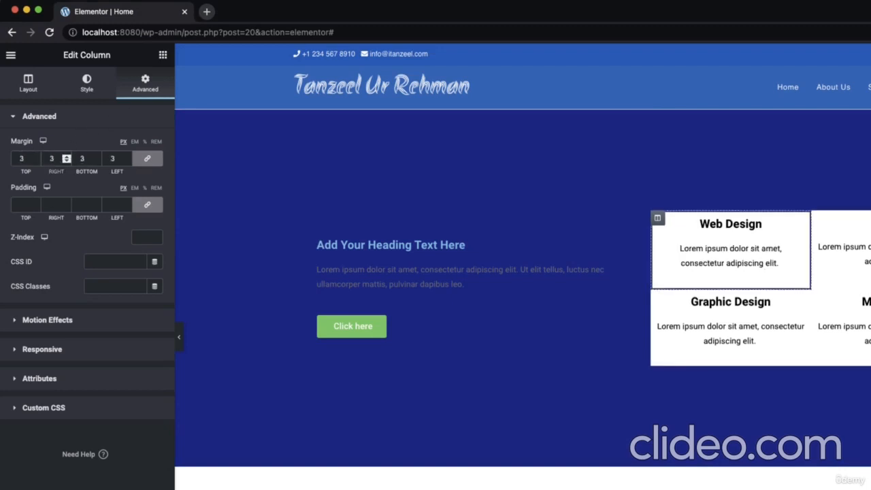
key(BackSpace)
text(6)
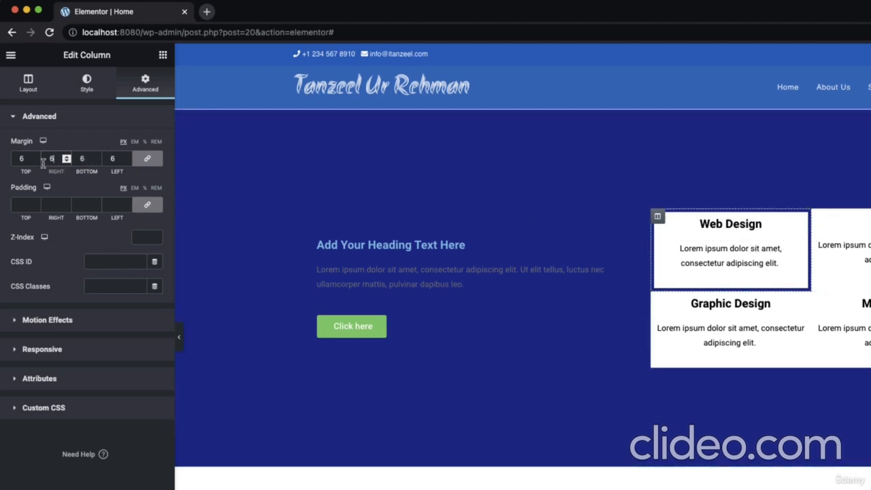
key(BackSpace)
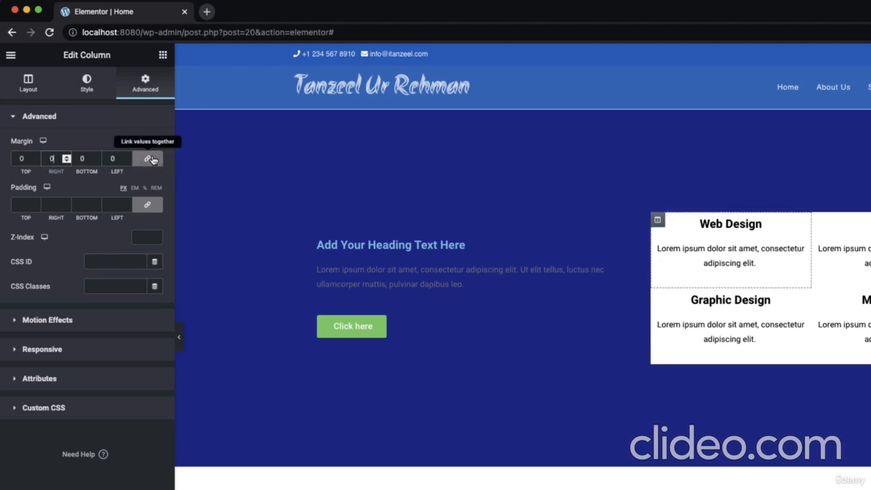
Unlink the "Web Design" column's margin values and set only the right margin to 5 px
click(153, 160)
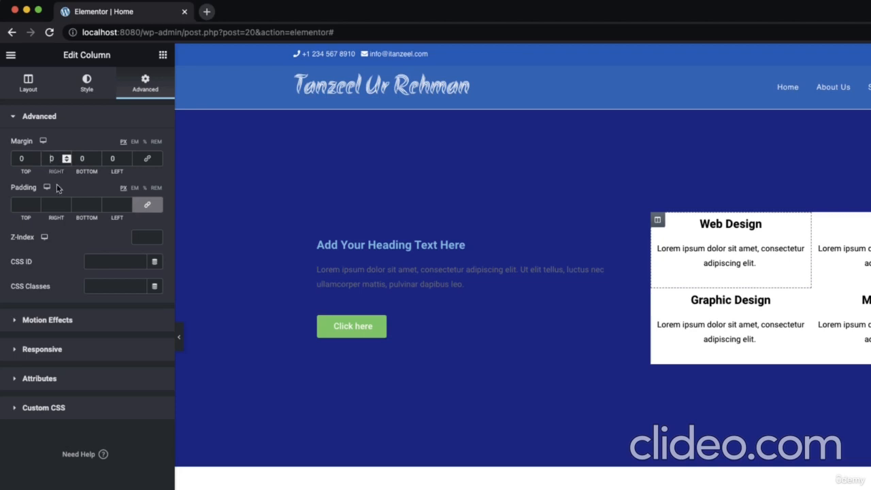
text(1)
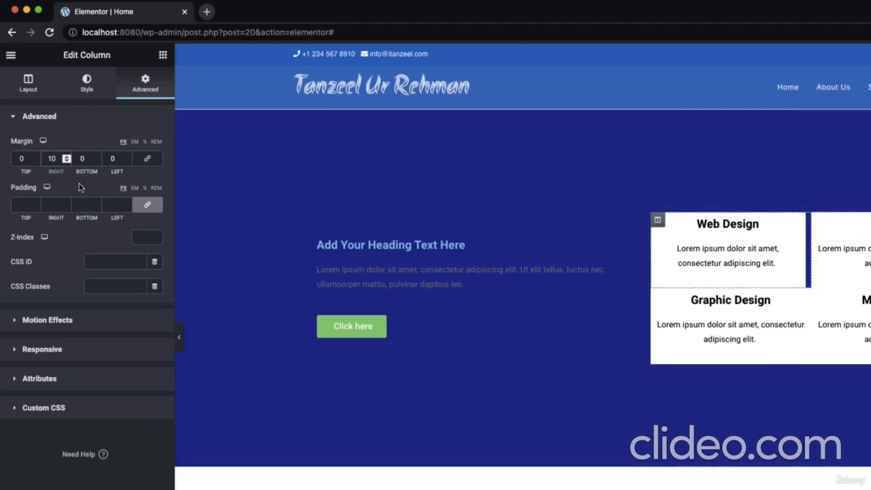
key(BackSpace)
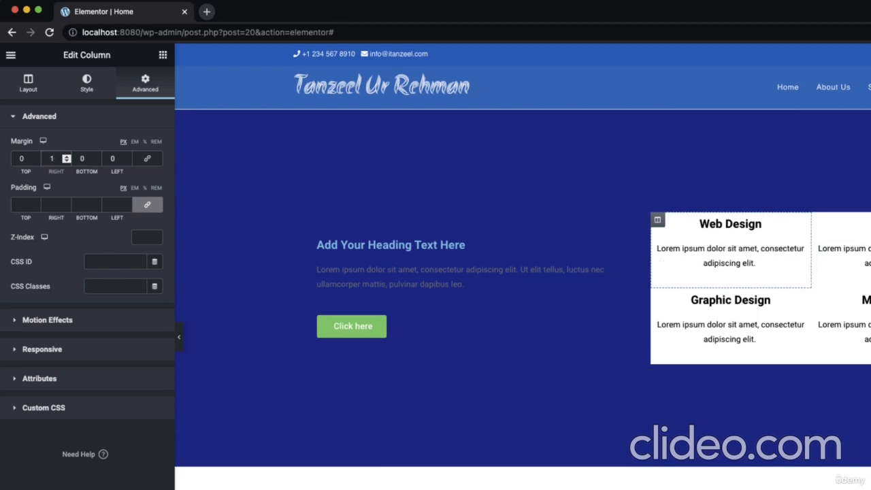
key(BackSpace)
text(0)
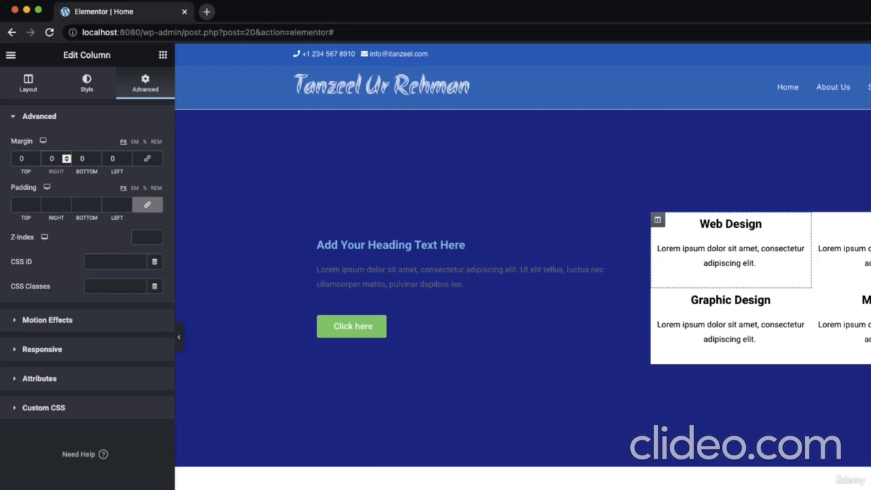
text(5)
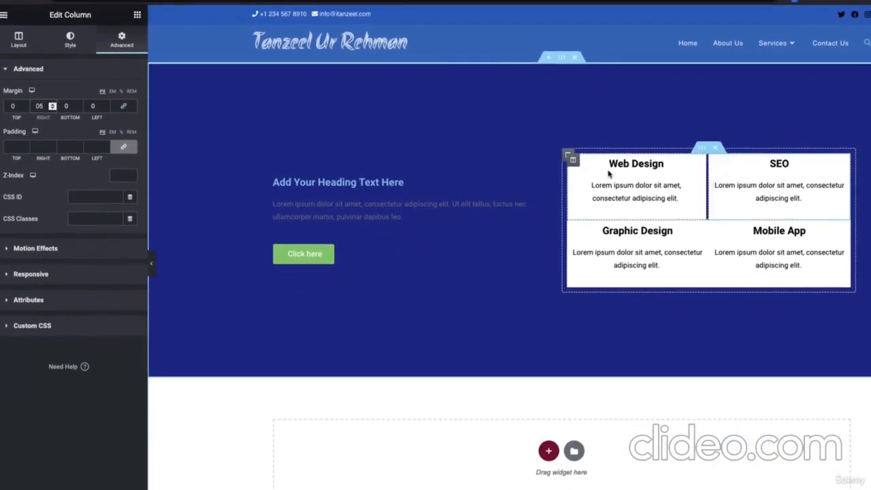
Copy the "Web Design" column and paste its style onto the "SEO", "Graphic Design" and "Mobile App" columns
right_click(580, 165)
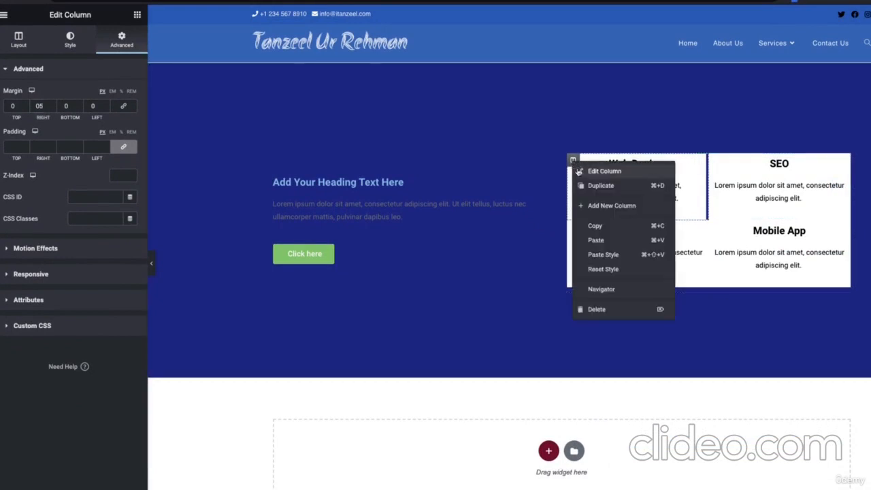
click(609, 226)
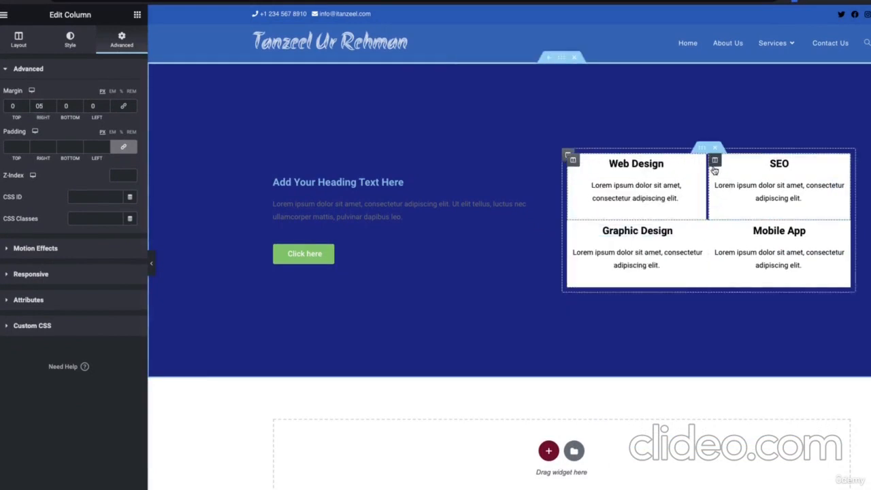
right_click(714, 164)
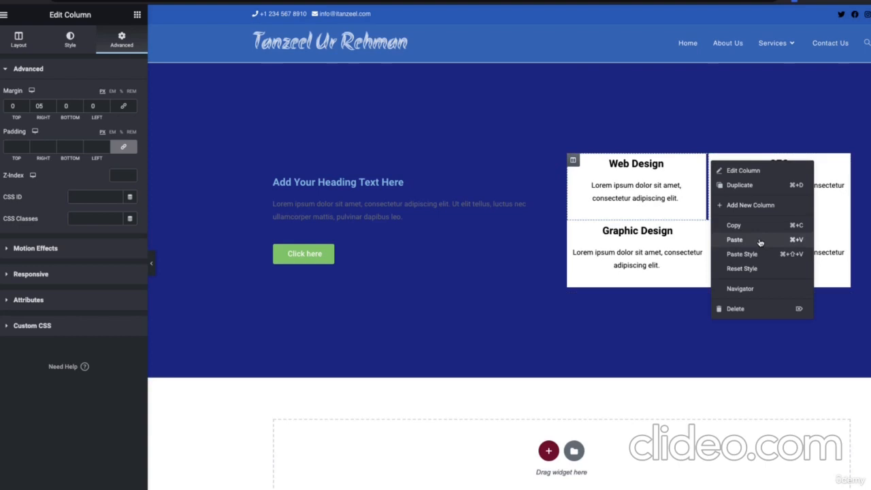
click(746, 253)
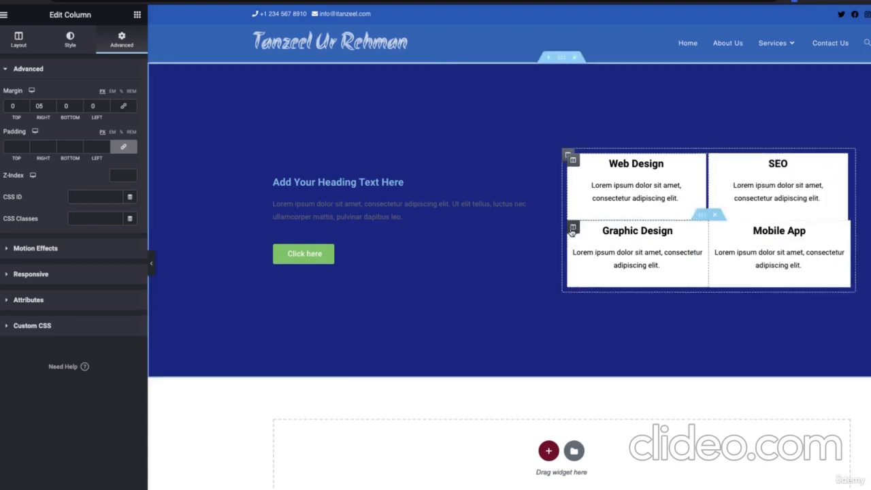
right_click(572, 229)
click(634, 318)
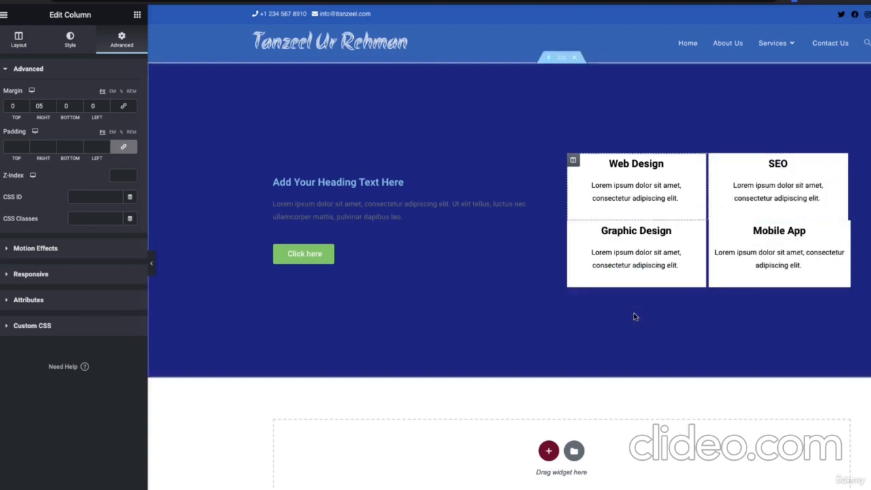
right_click(715, 230)
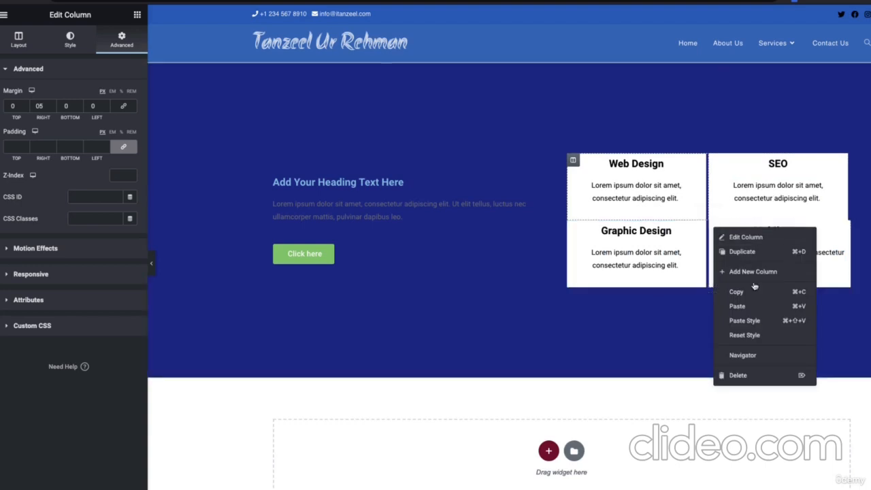
click(758, 321)
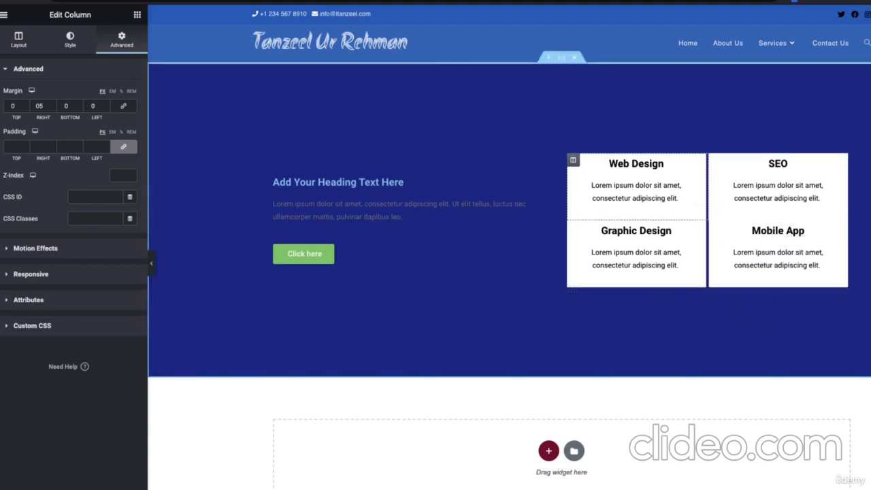
Preview the page without the editing controls to check the gaps between the service cards
click(153, 266)
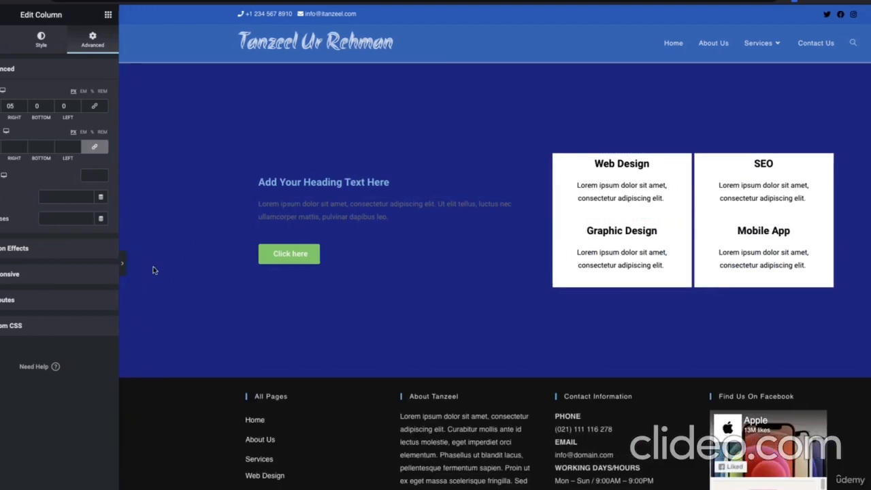
drag(631, 147, 637, 162)
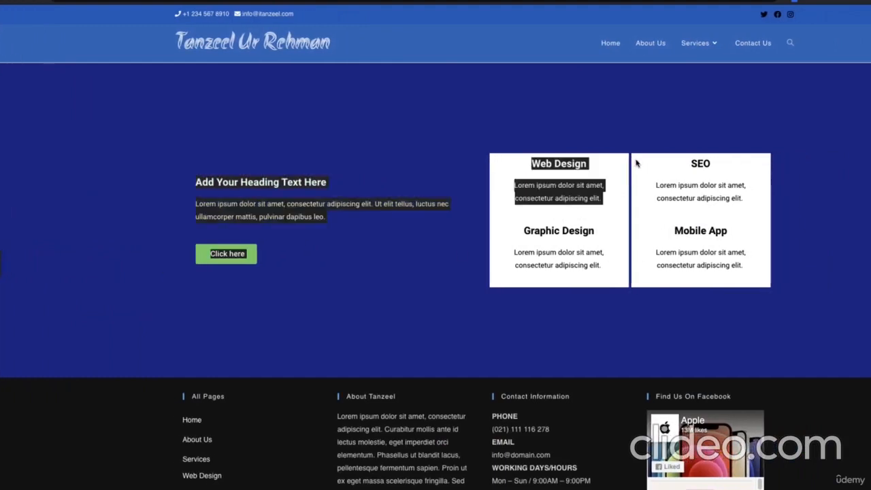
drag(635, 216, 630, 266)
click(637, 297)
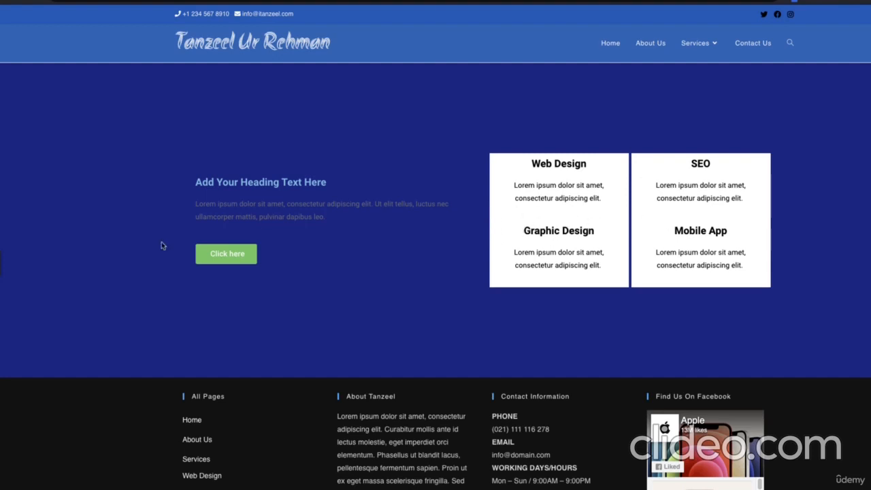
click(2, 262)
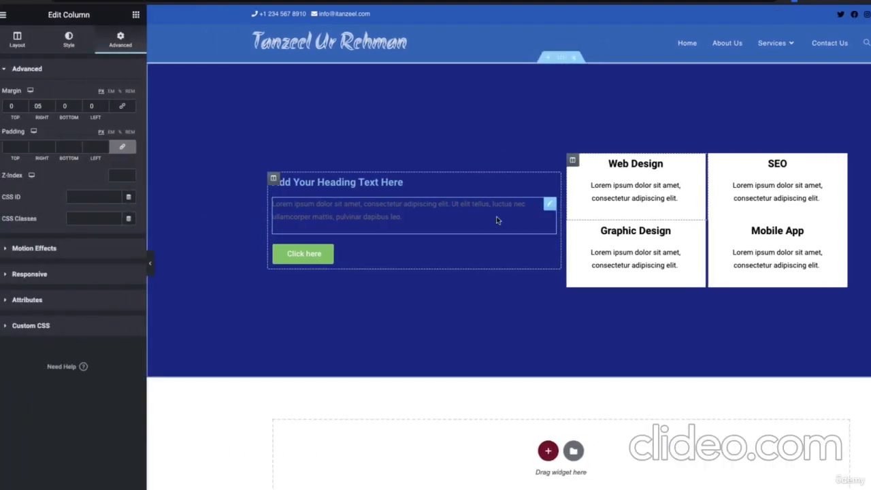
Set the top margin of the "Graphic Design" and "Mobile App" columns to 5 px
click(574, 229)
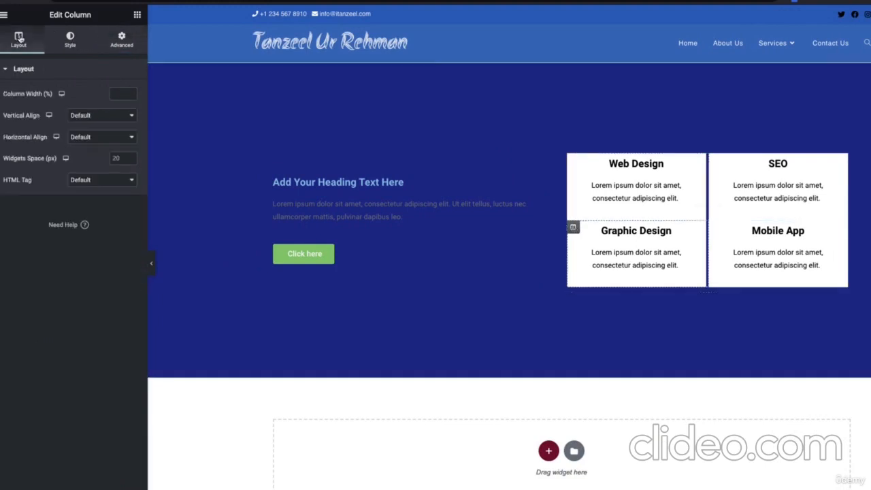
click(119, 42)
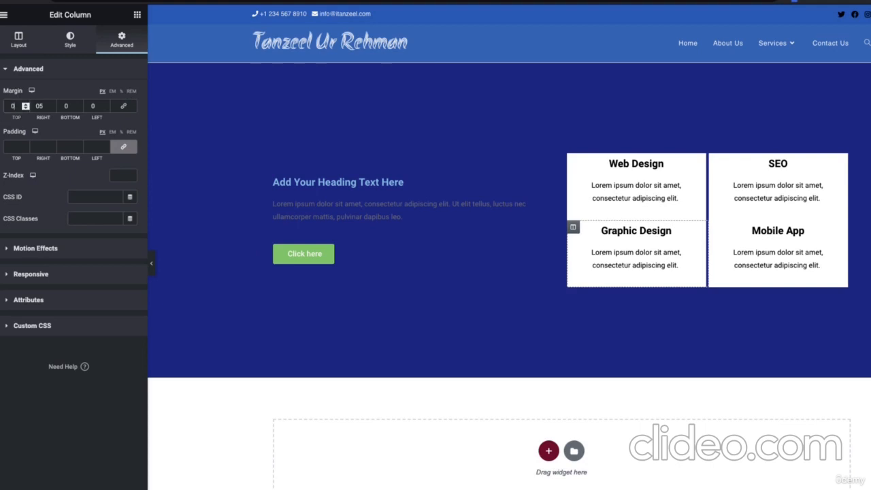
text(5)
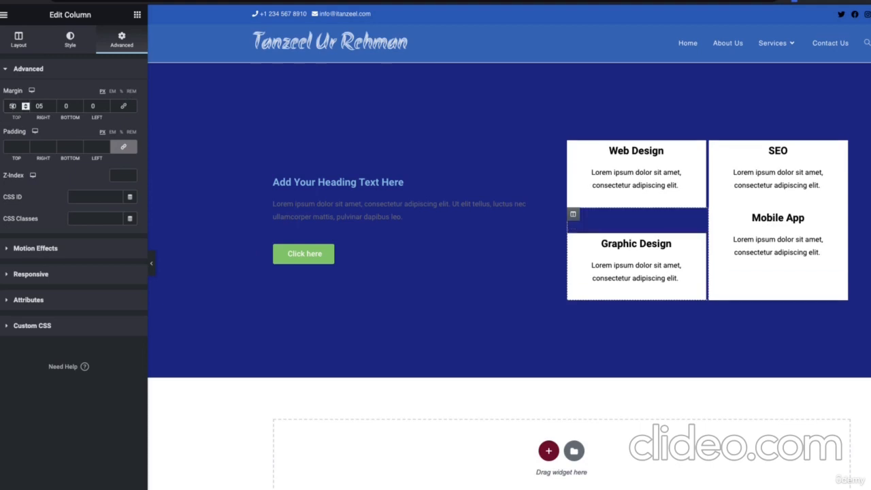
key(BackSpace)
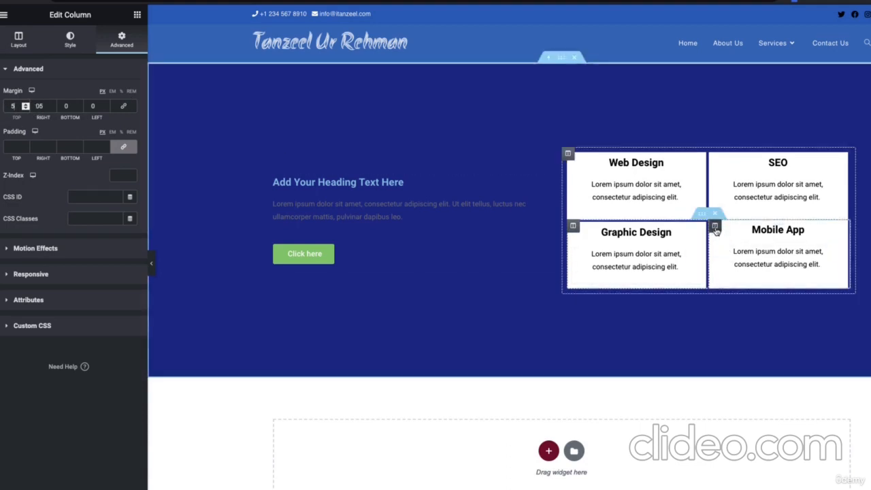
click(716, 229)
click(121, 41)
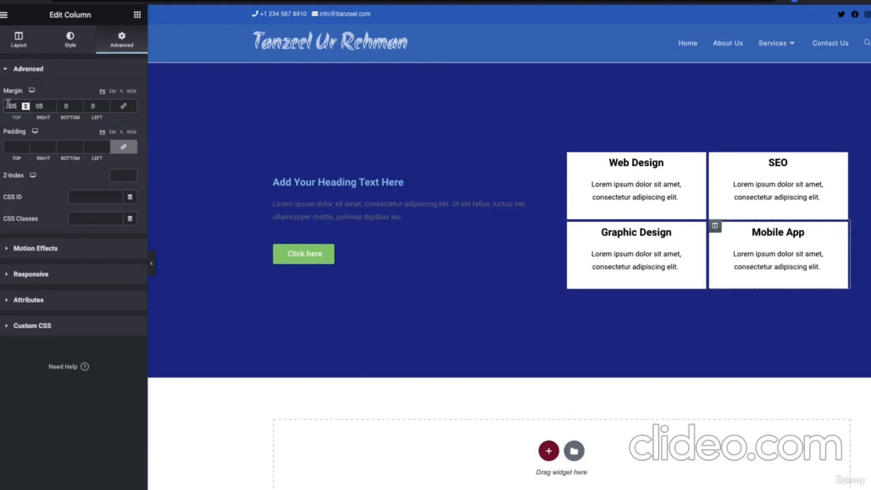
Preview the page without the editing controls, switch to the Photoshop mockup, and examine the gaps between the service cards and their inner spacing
click(151, 264)
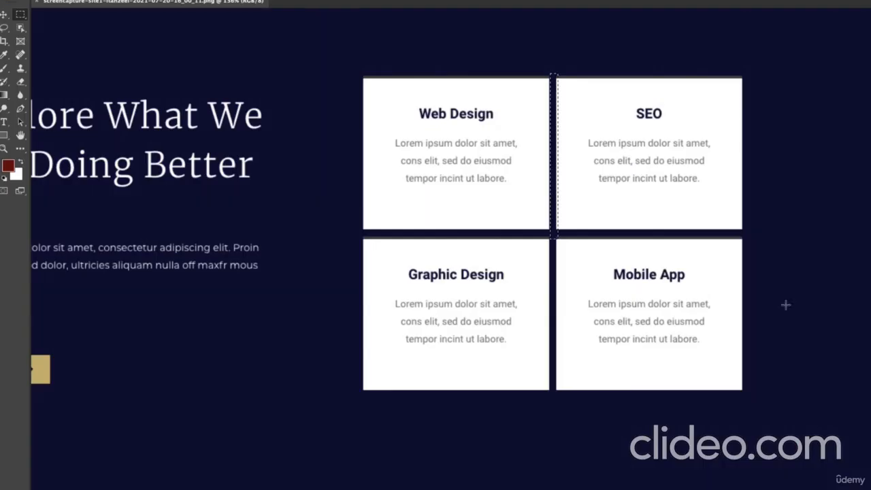
drag(342, 65, 799, 424)
click(796, 449)
drag(547, 75, 554, 418)
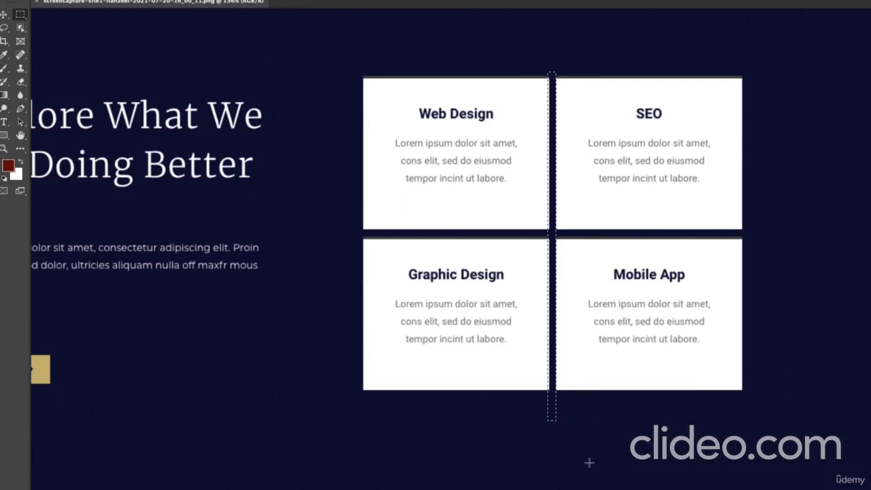
click(594, 460)
drag(364, 78, 549, 229)
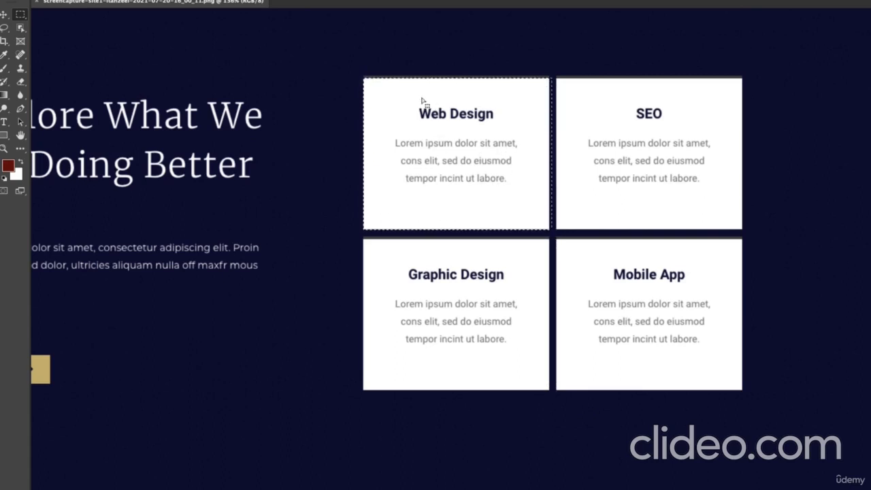
click(422, 98)
drag(374, 137, 395, 161)
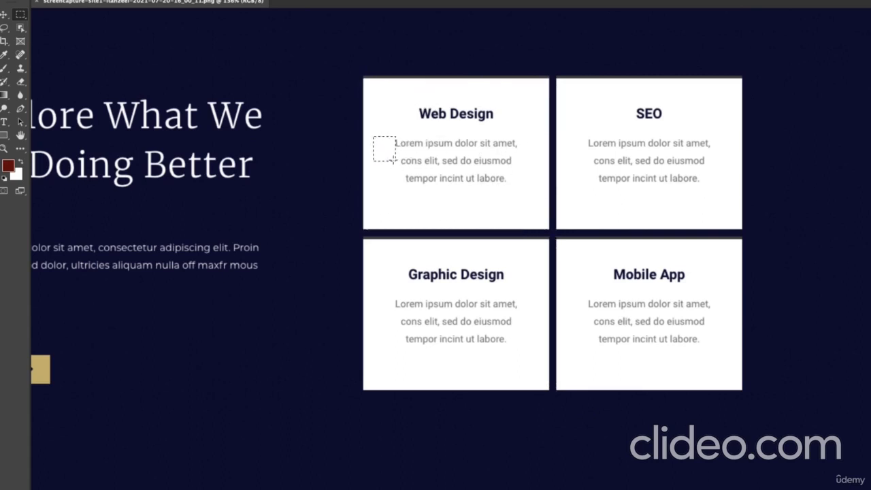
drag(407, 192, 512, 224)
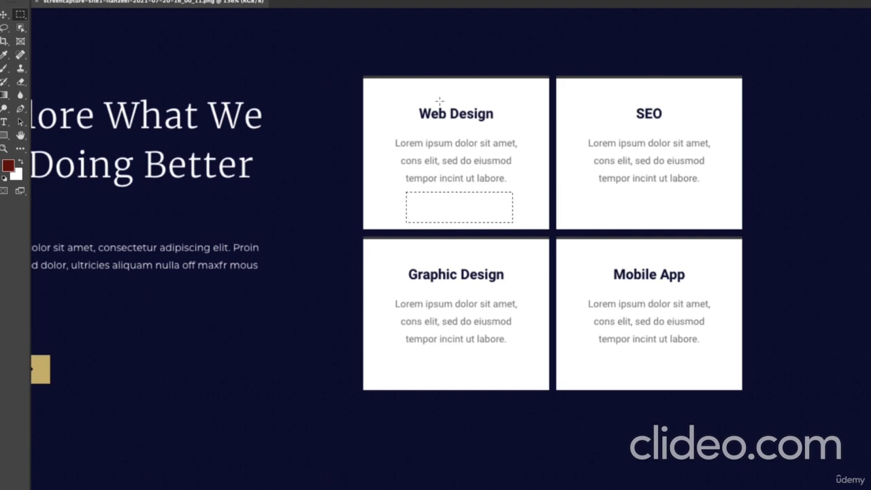
click(413, 83)
drag(413, 83, 487, 99)
drag(523, 126, 546, 167)
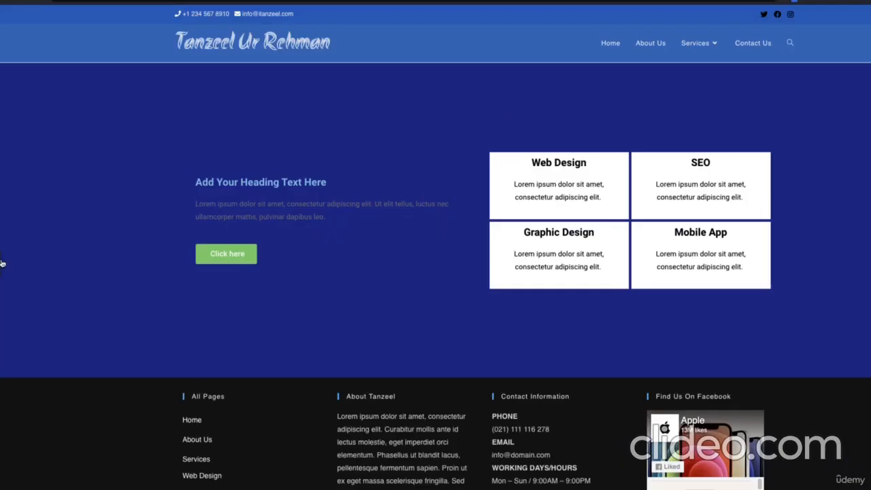
Back in Elementor, set a linked padding of 35 px on all sides of the "Web Design" column
click(2, 264)
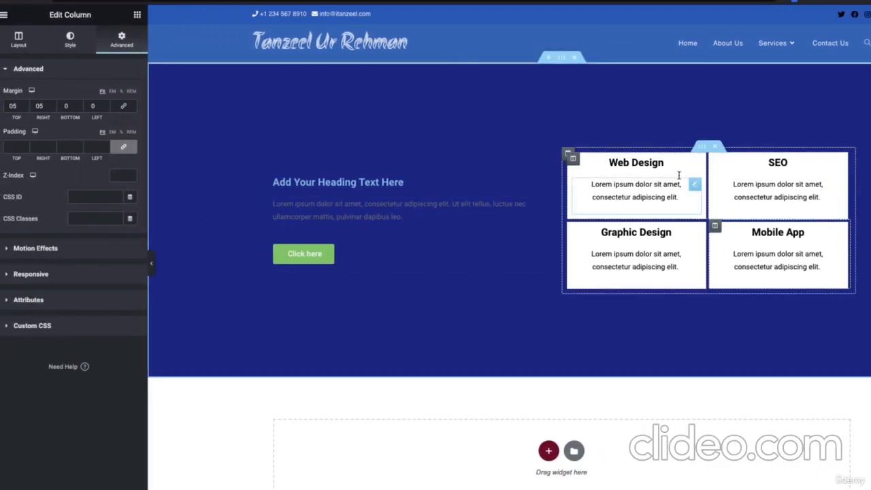
right_click(574, 160)
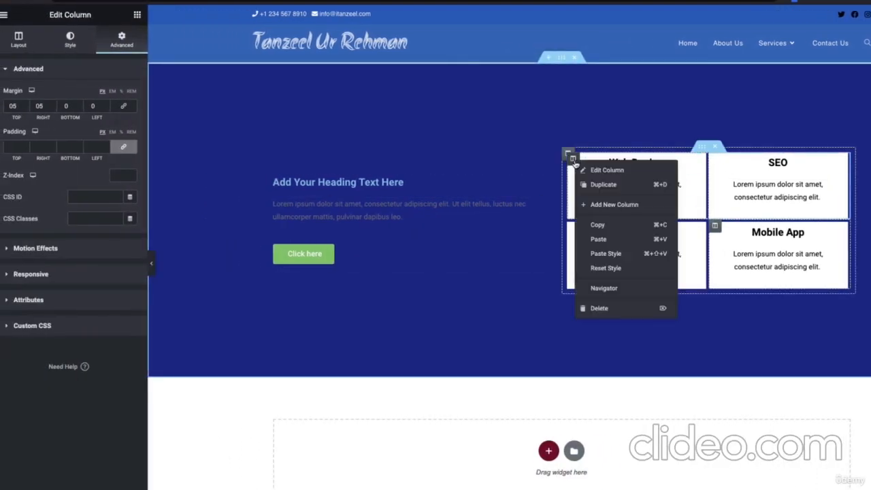
click(614, 170)
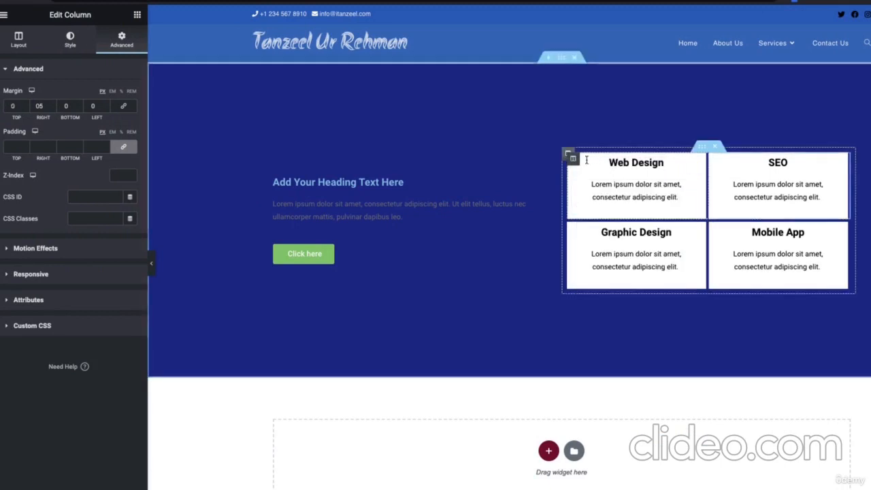
click(25, 147)
text(21)
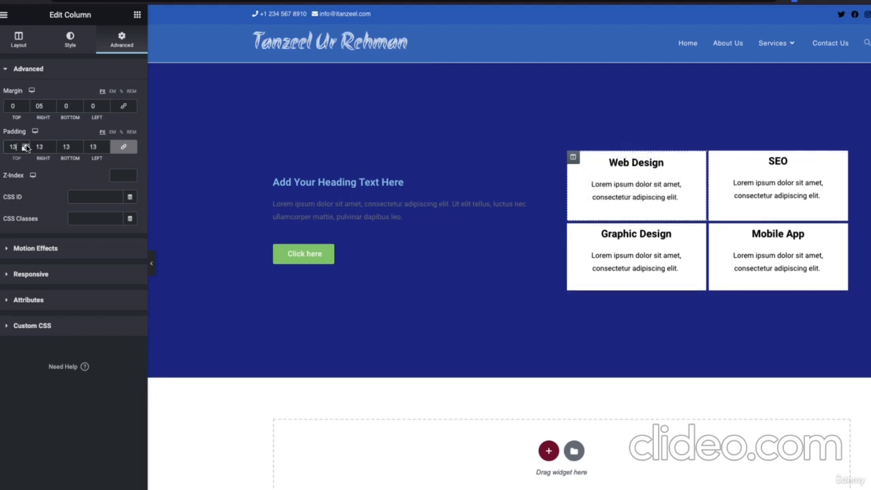
click(26, 146)
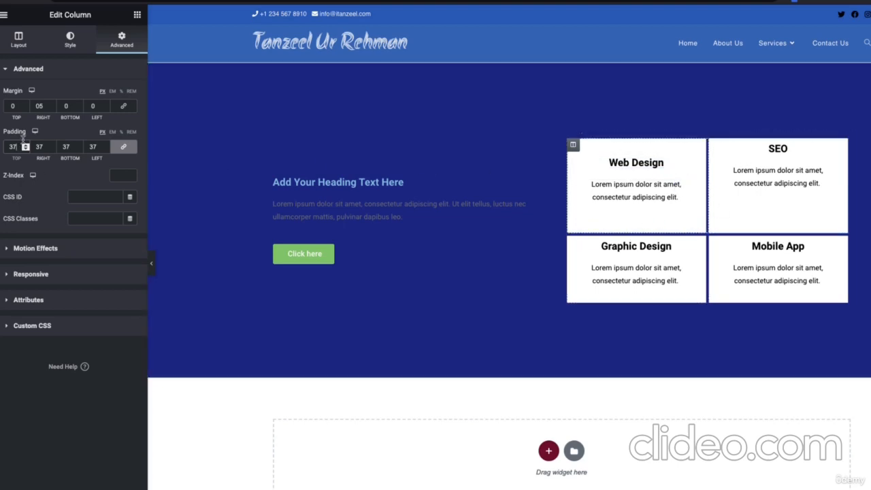
key(Down)
key(Down)
key(Down)
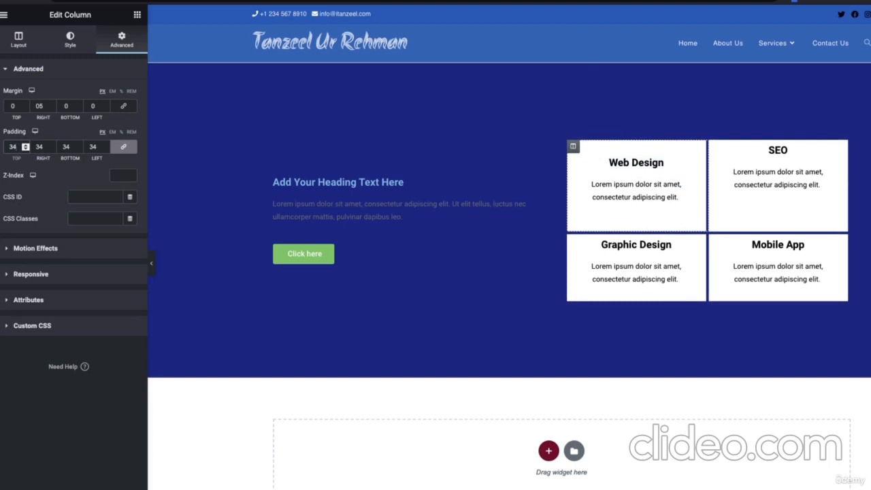
key(Up)
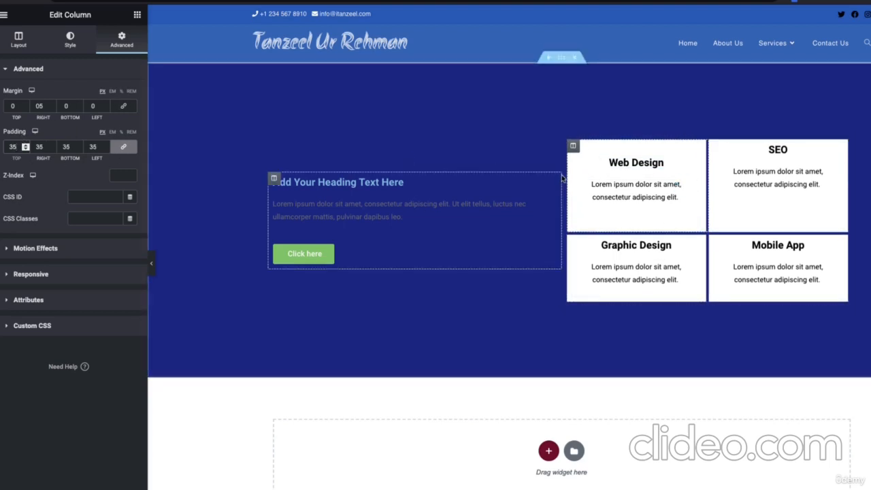
Copy the "Web Design" column and paste its style onto the "SEO" column
right_click(574, 146)
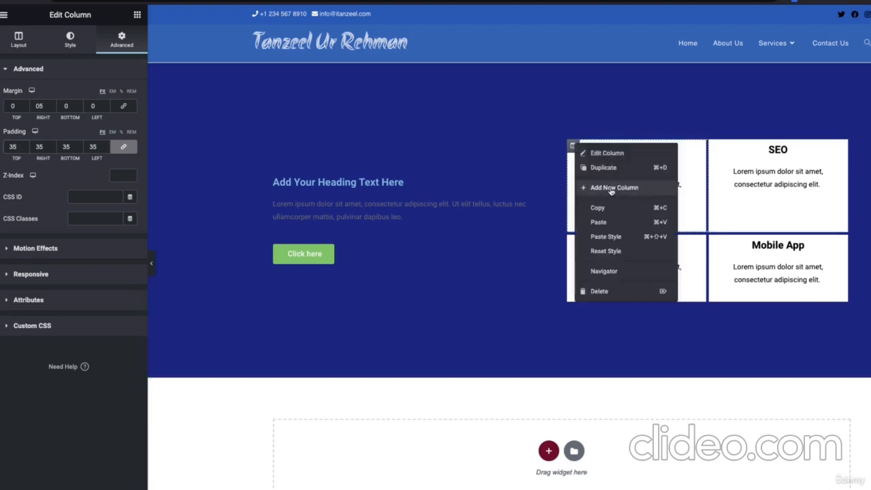
click(615, 210)
right_click(715, 148)
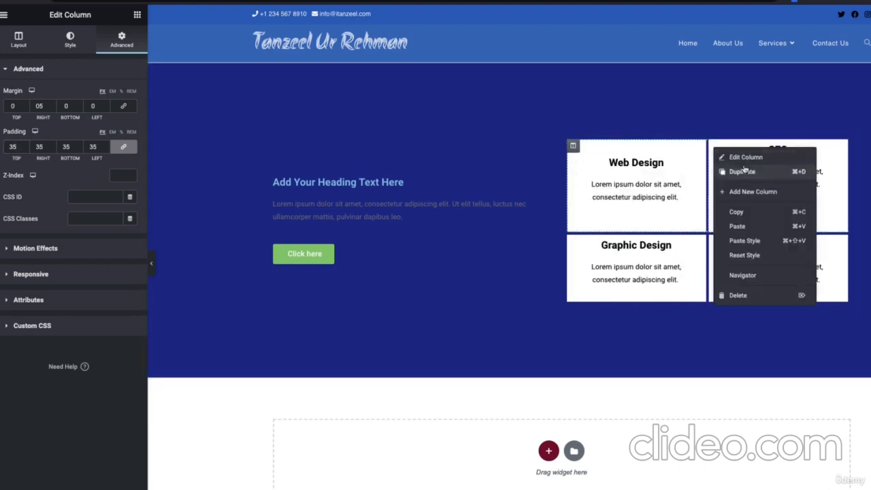
click(772, 239)
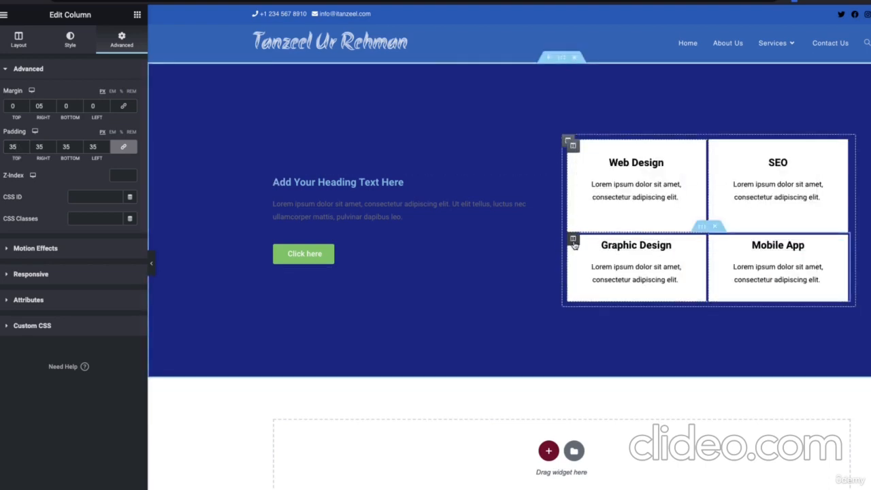
Set a linked padding of 35 px on all sides of the "Graphic Design" column
right_click(571, 246)
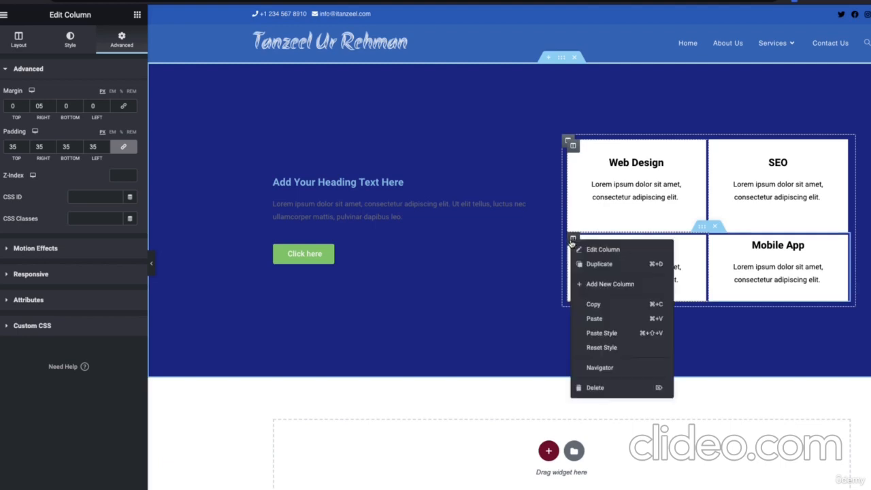
click(591, 250)
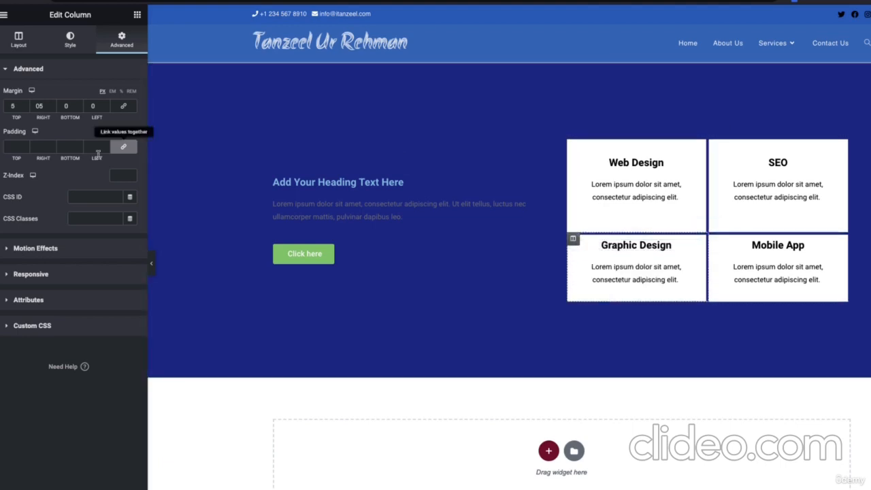
click(13, 147)
text(3)
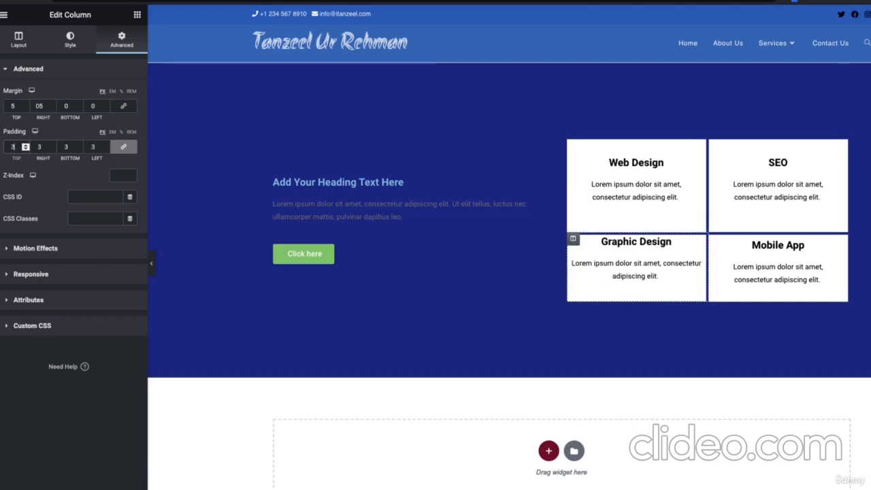
text(5)
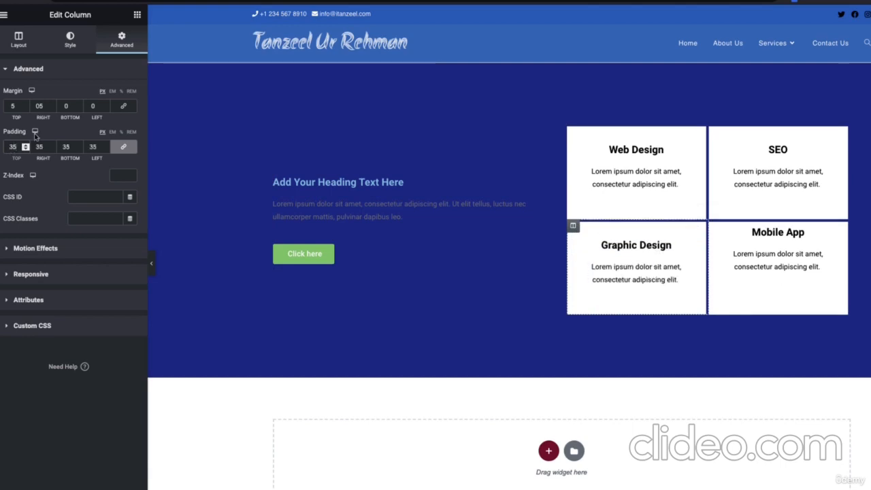
Set a linked padding of 35 px on all sides of the "Mobile App" column
right_click(714, 231)
click(745, 242)
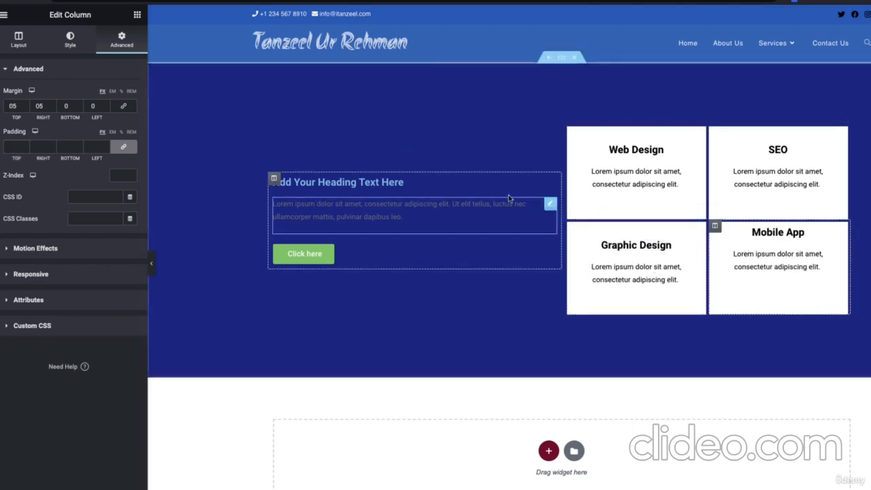
click(13, 147)
text(35)
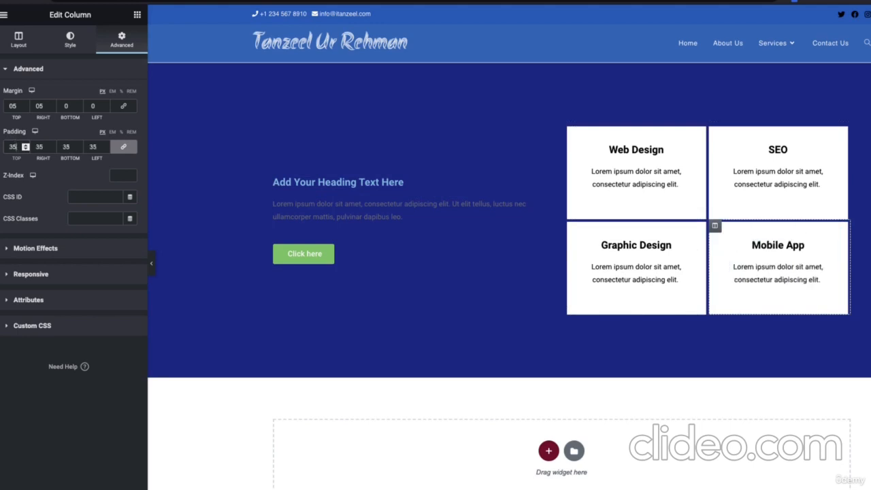
Preview the page without the editing controls and compare the cards' spacing with the dark blue section of the Photoshop mockup
click(151, 263)
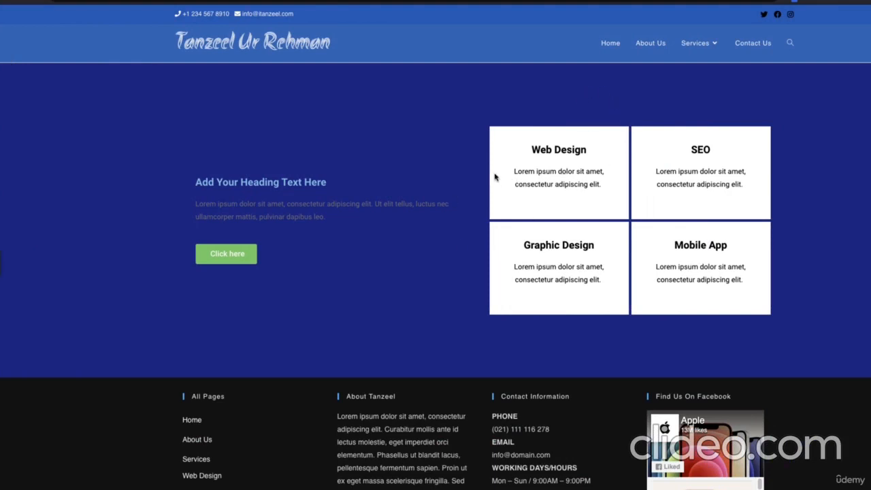
drag(498, 175, 511, 175)
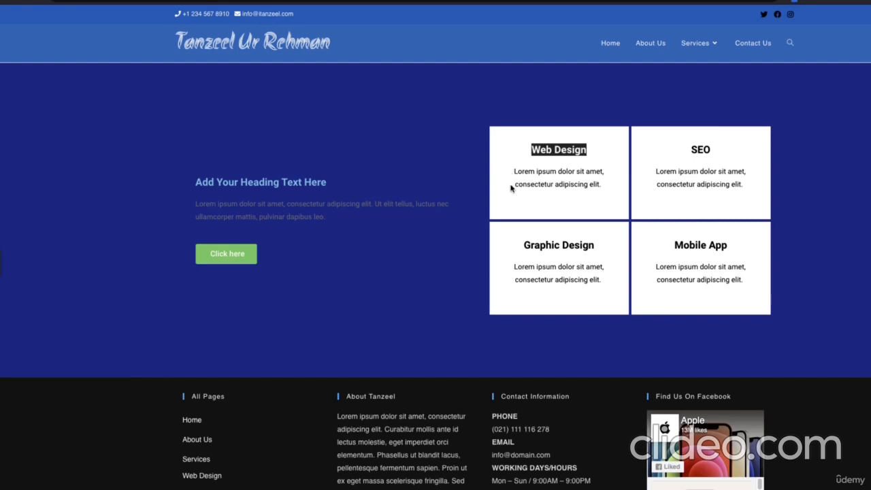
click(512, 189)
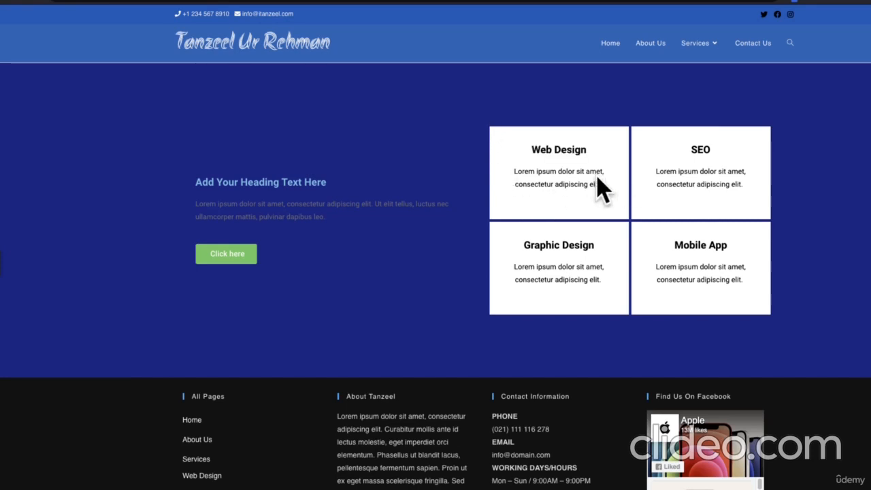
drag(631, 129, 638, 276)
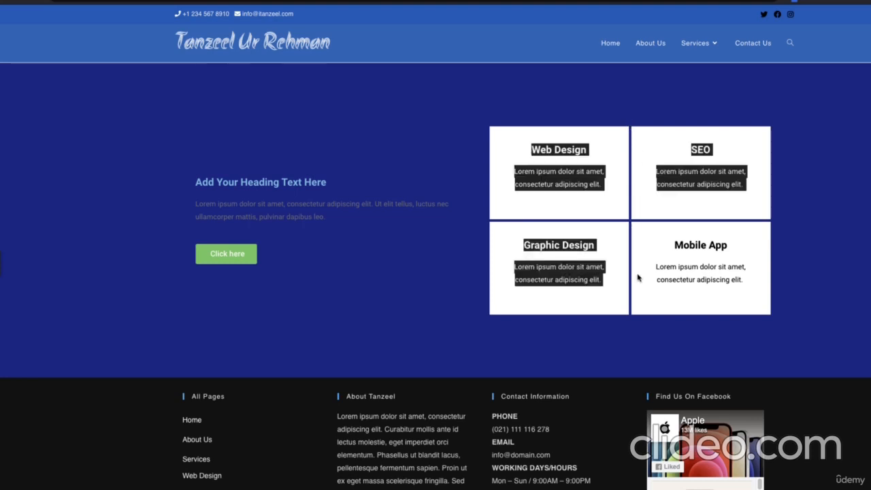
click(627, 274)
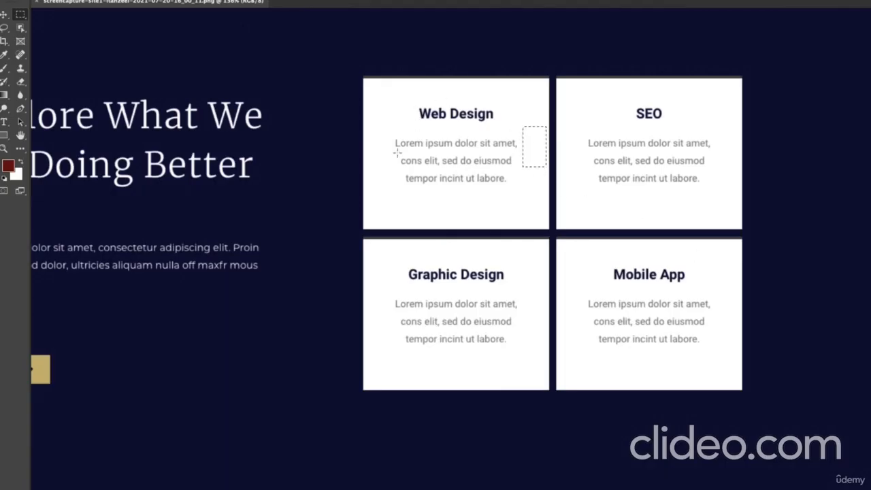
scroll(396, 279, down, 5)
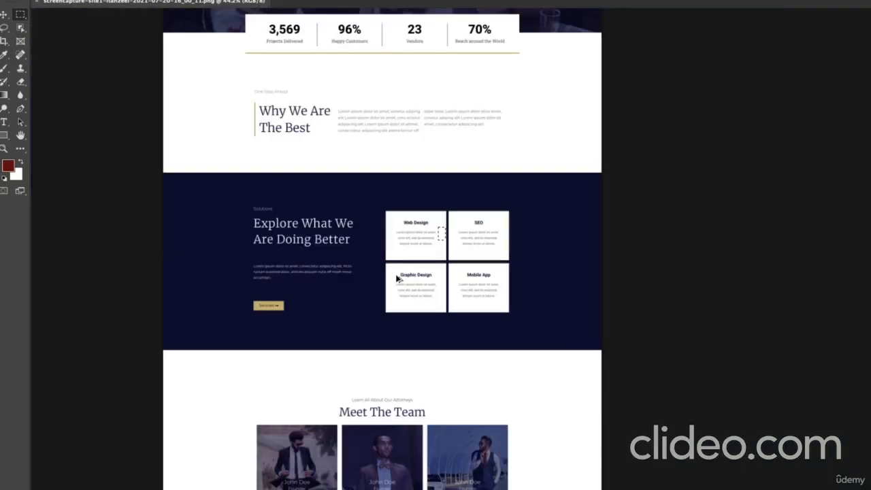
scroll(284, 271, up, 4)
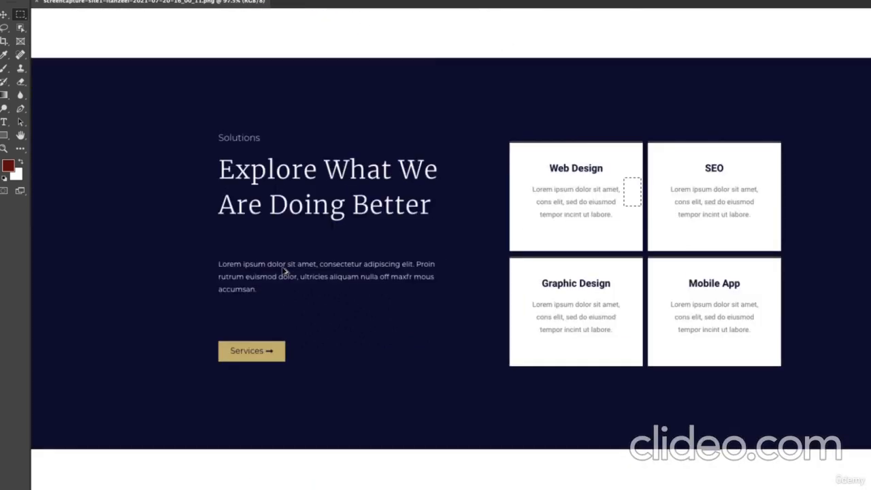
scroll(285, 271, down, 1)
drag(243, 257, 267, 255)
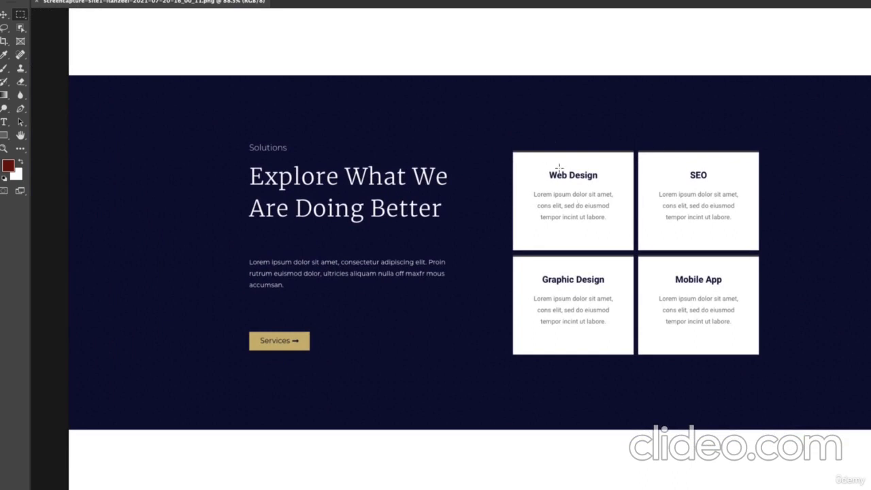
Examine the statistics row in the Photoshop mockup and how its white box overlaps the bottom edge of the hero image
drag(538, 169, 505, 183)
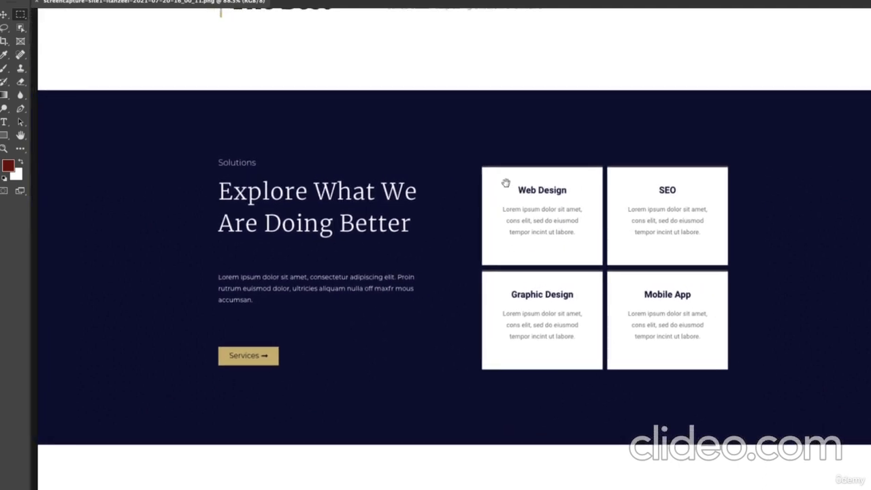
scroll(507, 175, up, 10)
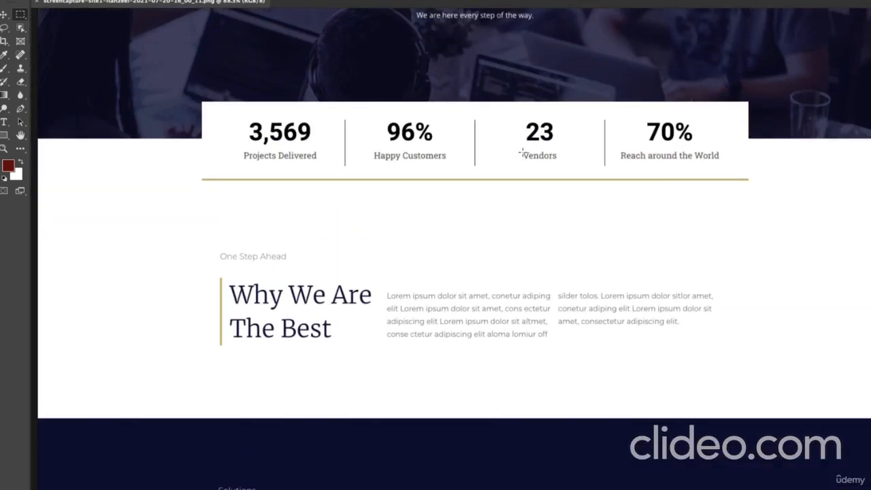
scroll(515, 155, up, 4)
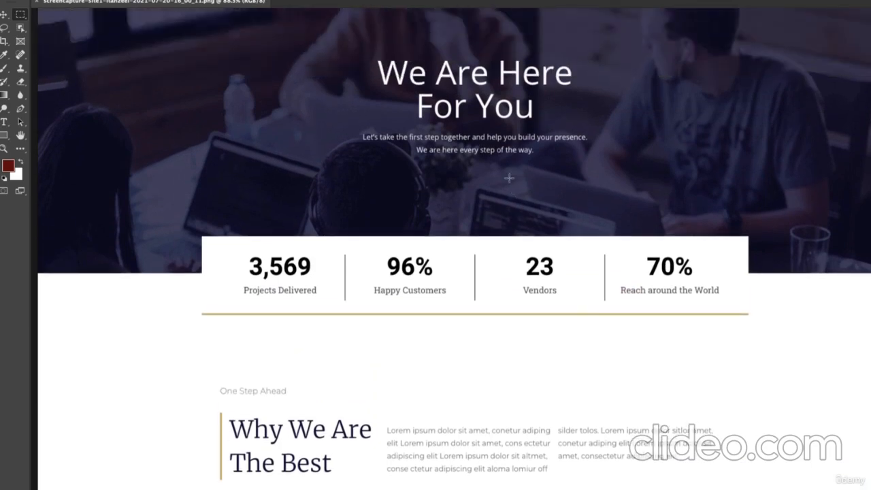
drag(39, 233, 813, 321)
key(space)
drag(288, 356, 390, 361)
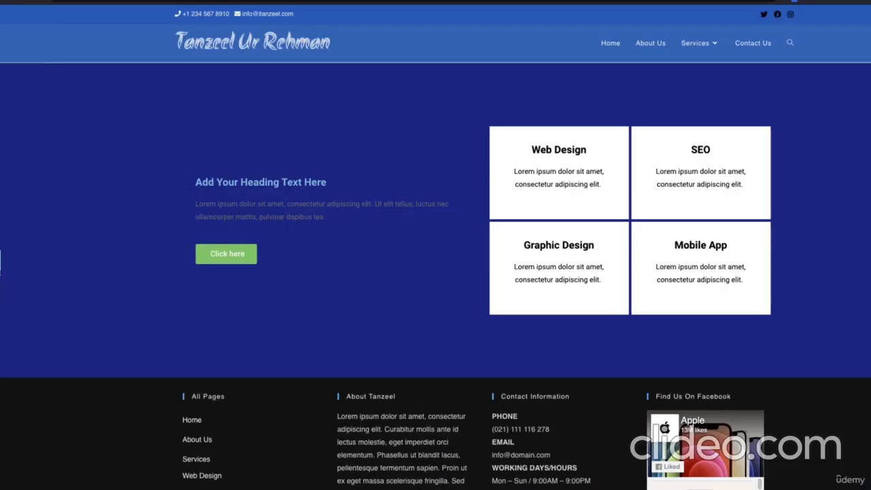
Switch to the Elementor page and add a new four-column section below the dark blue section
click(1, 266)
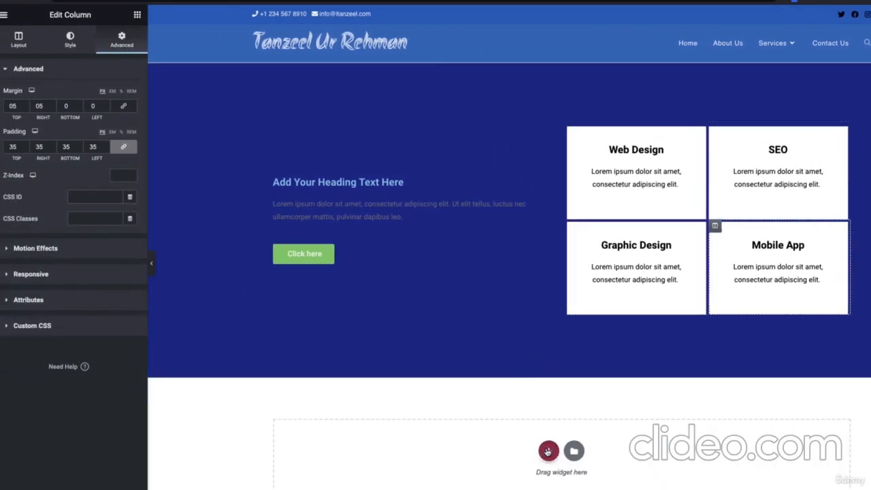
click(548, 452)
click(579, 474)
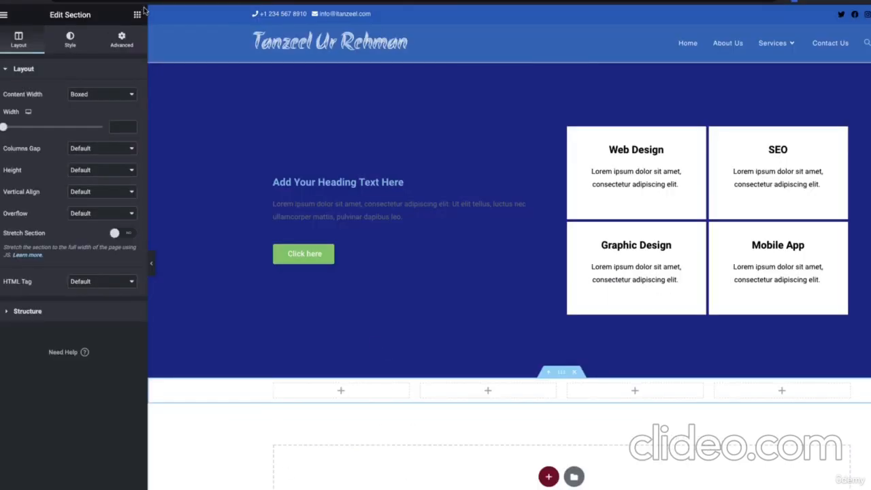
Place a Counter widget in the first column of the new four-column section
click(137, 15)
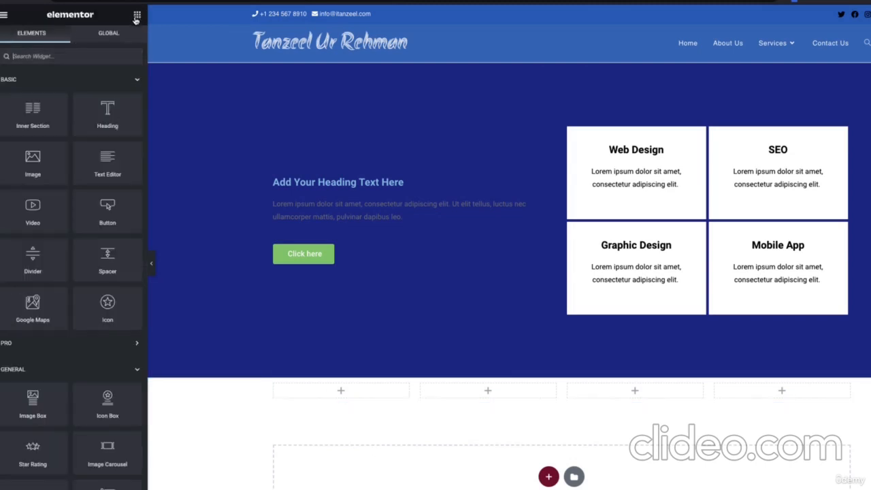
scroll(75, 352, down, 1)
scroll(77, 320, down, 2)
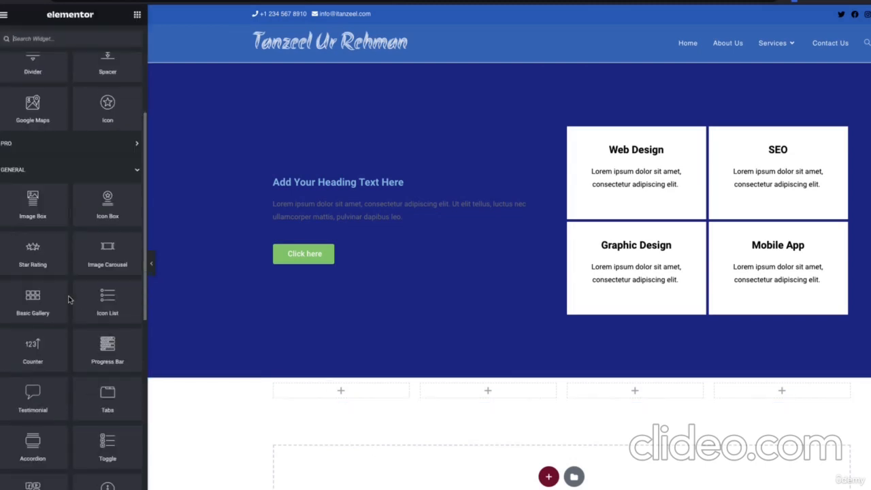
drag(35, 348, 360, 409)
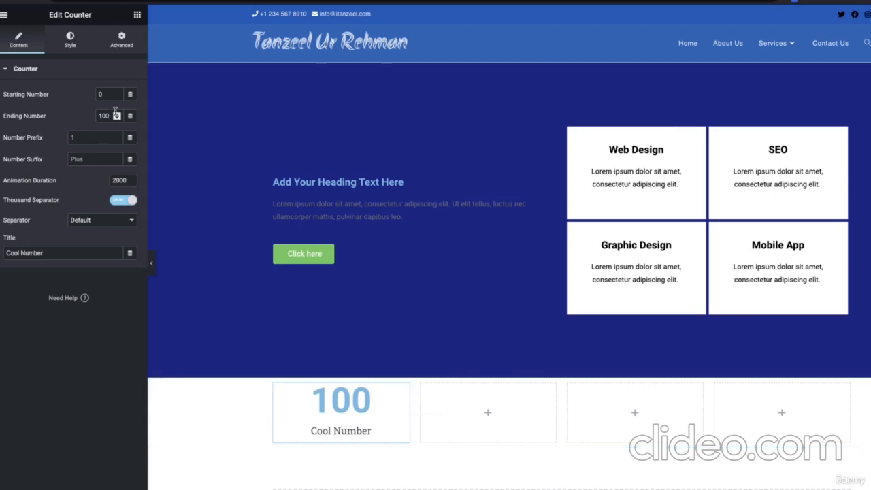
Copy the counter from the first column and paste it into each of the three empty columns of the section
right_click(408, 403)
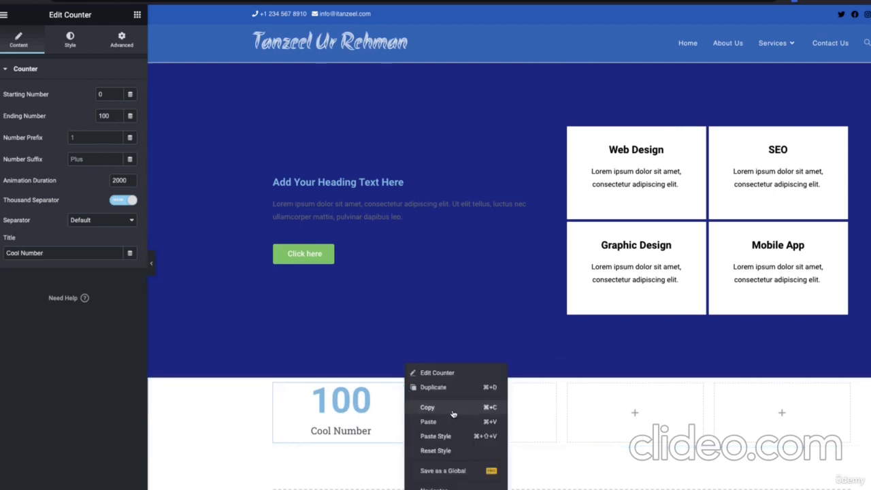
click(453, 410)
right_click(506, 417)
click(502, 441)
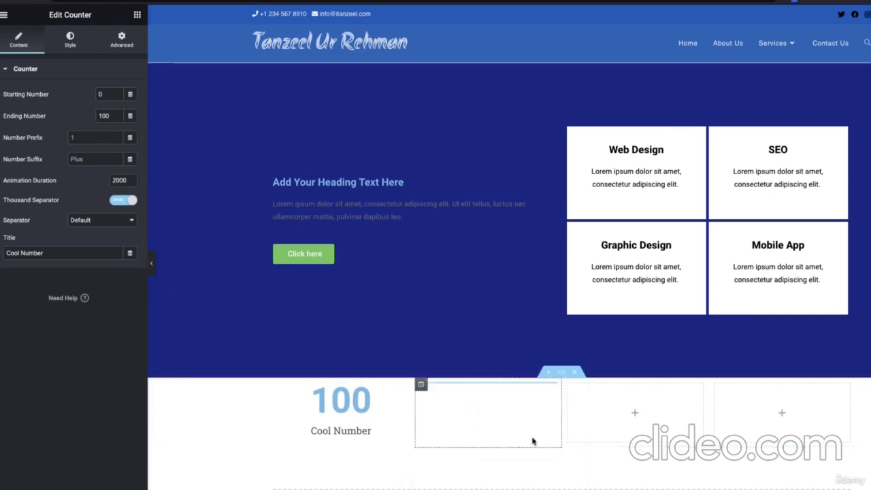
right_click(642, 416)
click(712, 450)
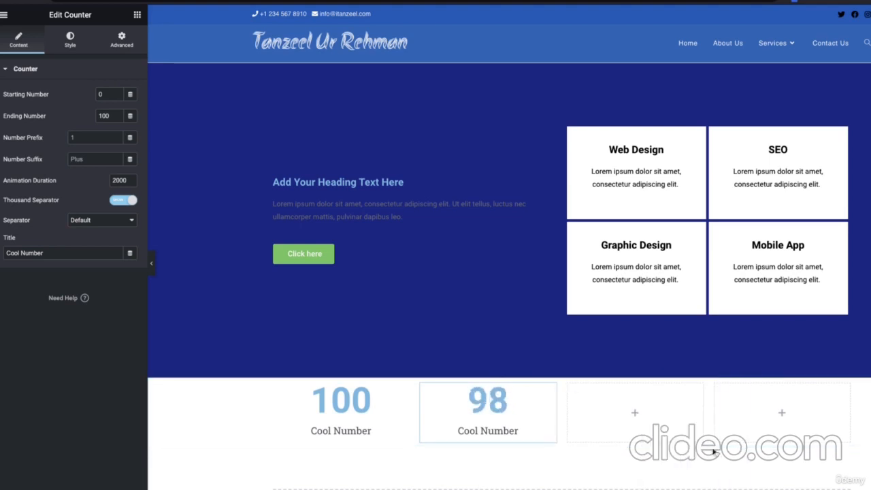
right_click(636, 414)
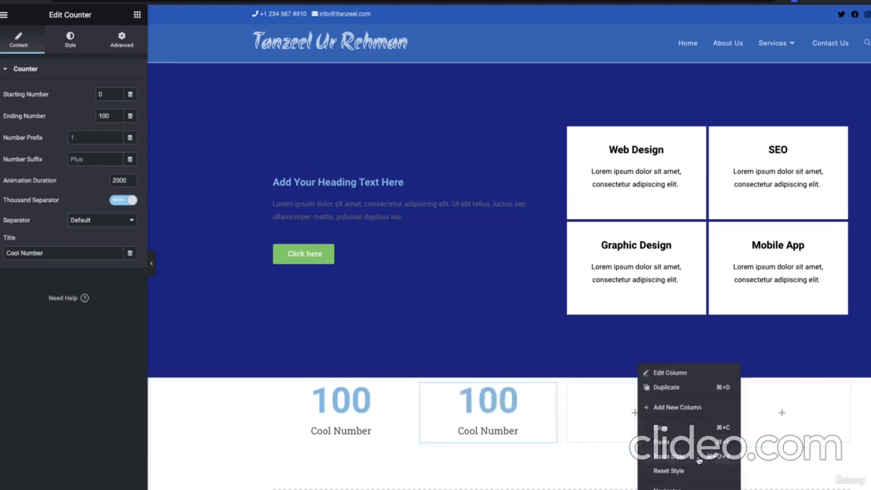
click(662, 441)
right_click(782, 412)
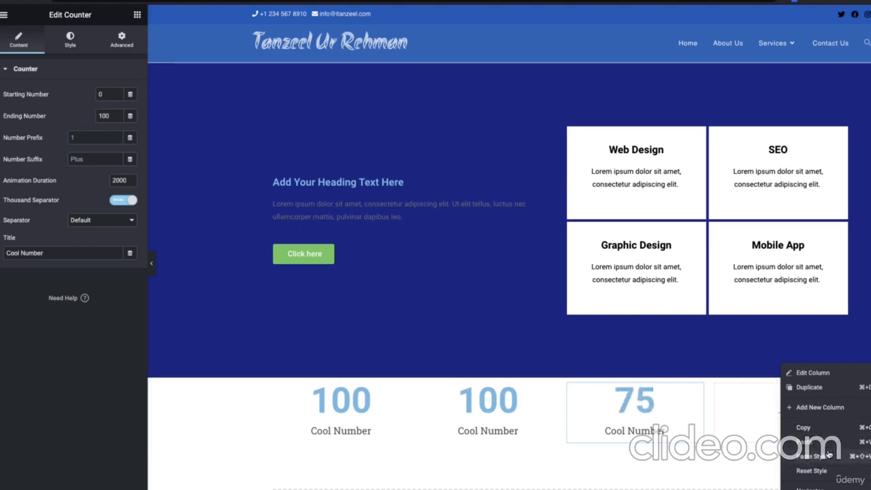
click(828, 446)
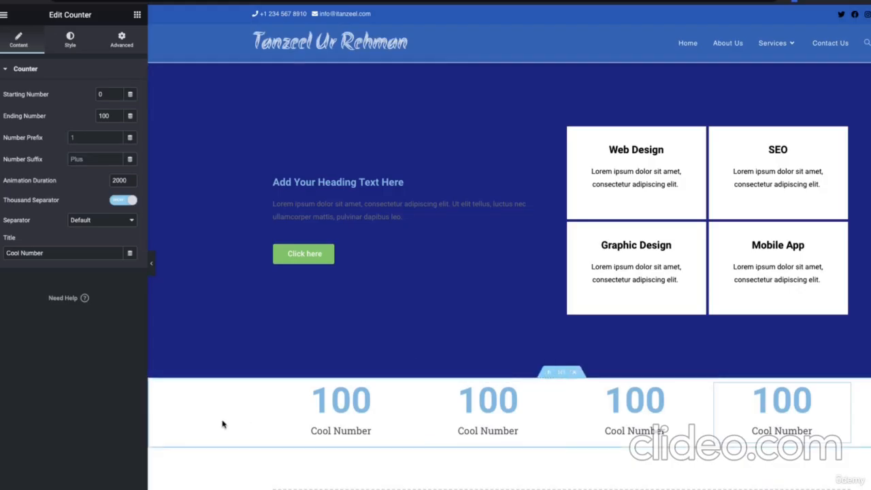
Unlink the counter section's margins and set its top margin to -59 px so it overlaps the dark blue section
right_click(223, 366)
click(279, 373)
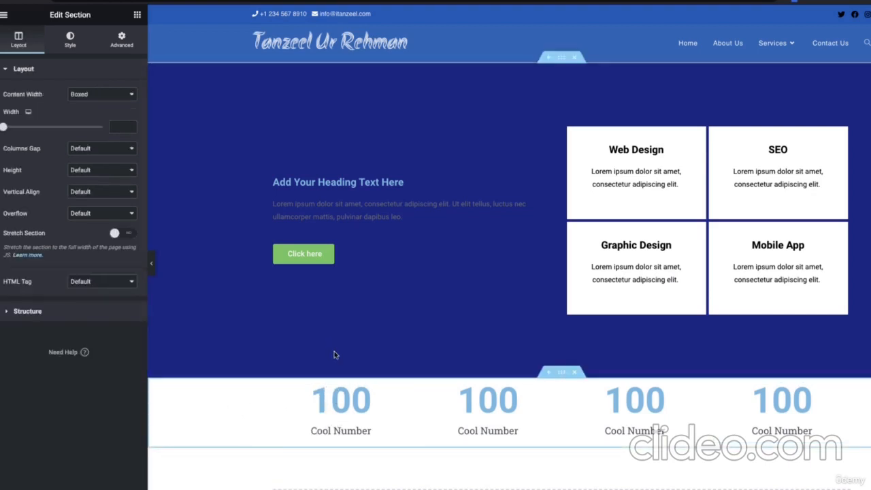
click(132, 37)
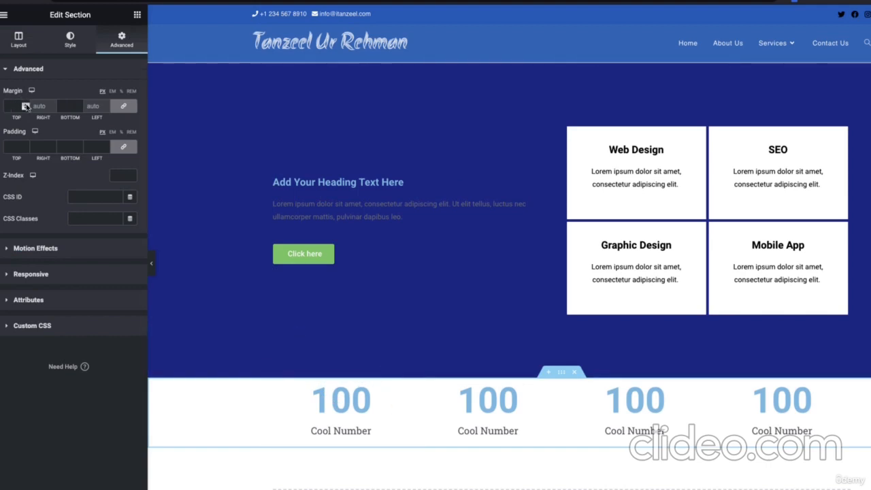
click(126, 107)
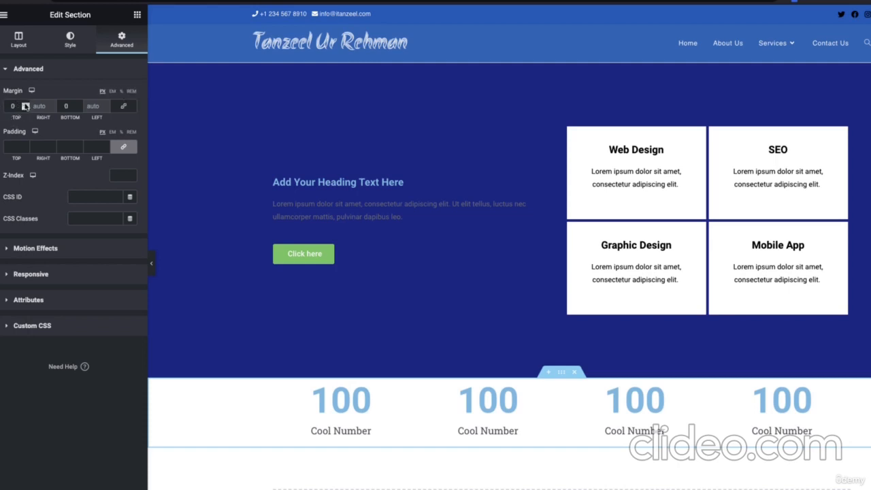
drag(25, 106, 26, 106)
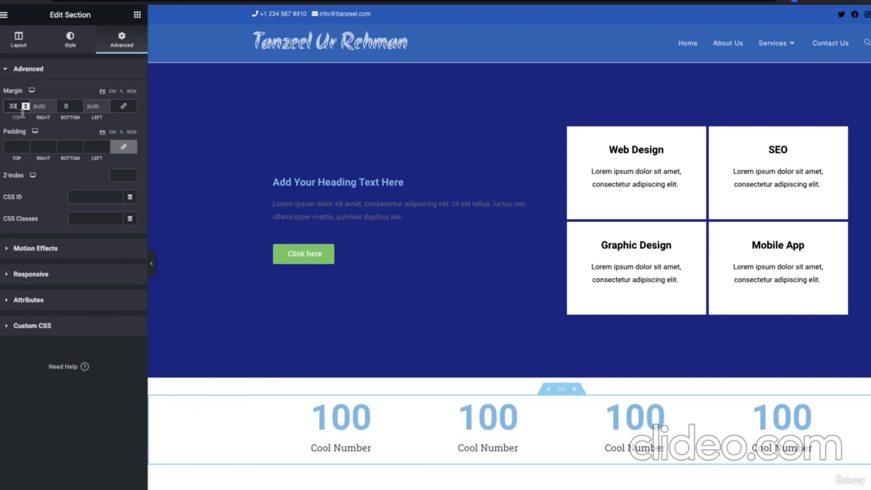
drag(25, 109, 25, 109)
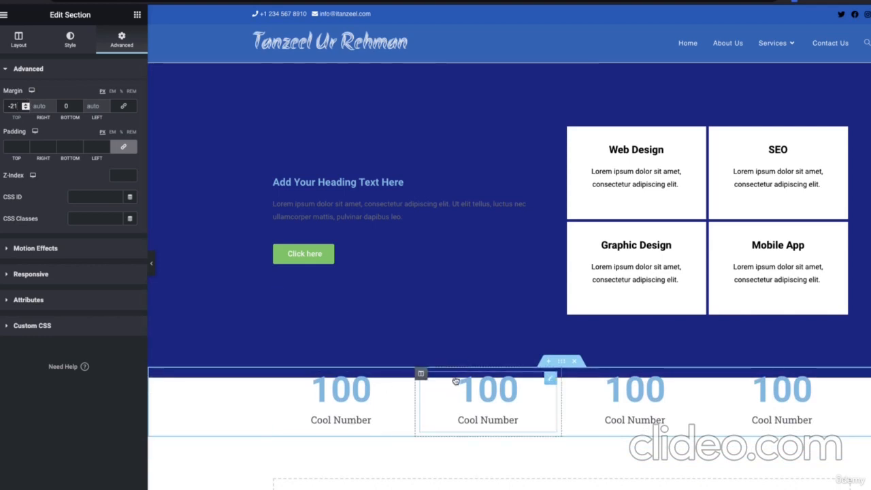
drag(25, 108, 26, 108)
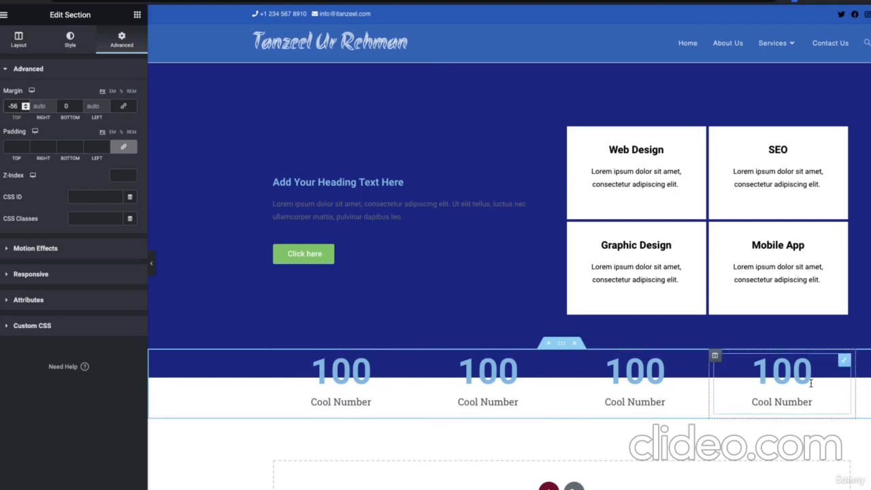
click(26, 108)
click(26, 109)
click(26, 109)
Give the first counter column a classic background in white (#FFFFFF)
right_click(278, 356)
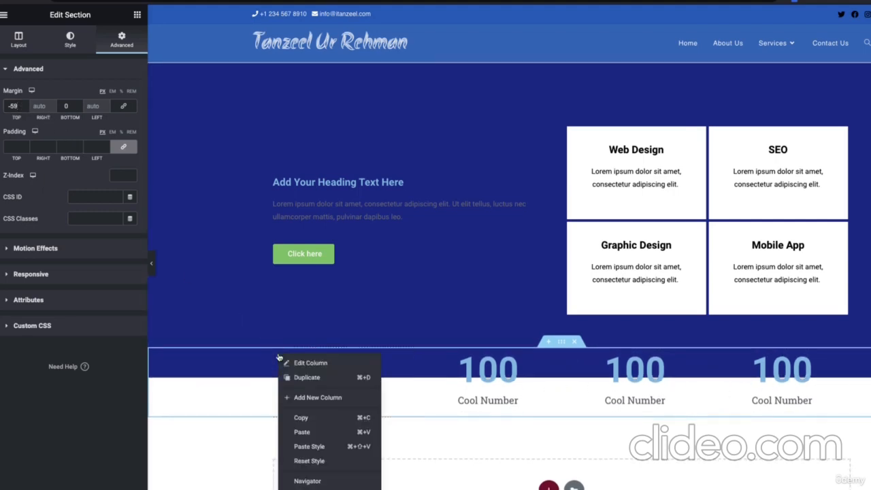
click(305, 363)
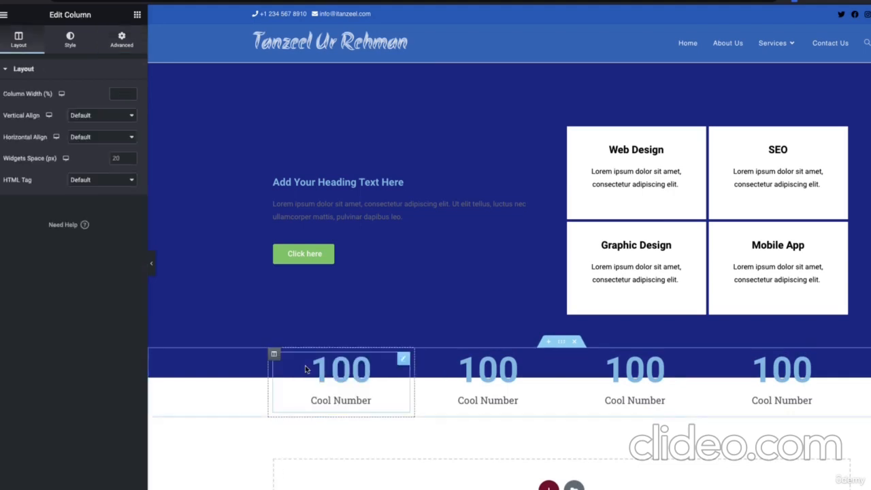
click(68, 41)
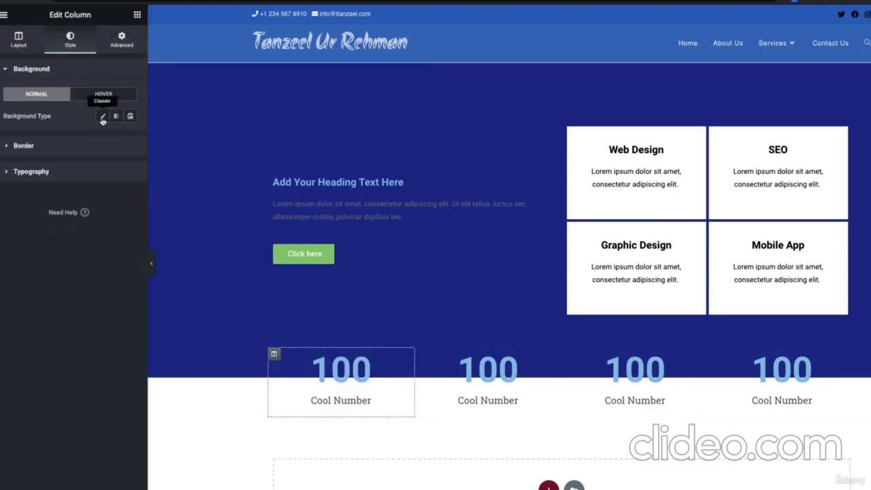
click(102, 118)
click(131, 138)
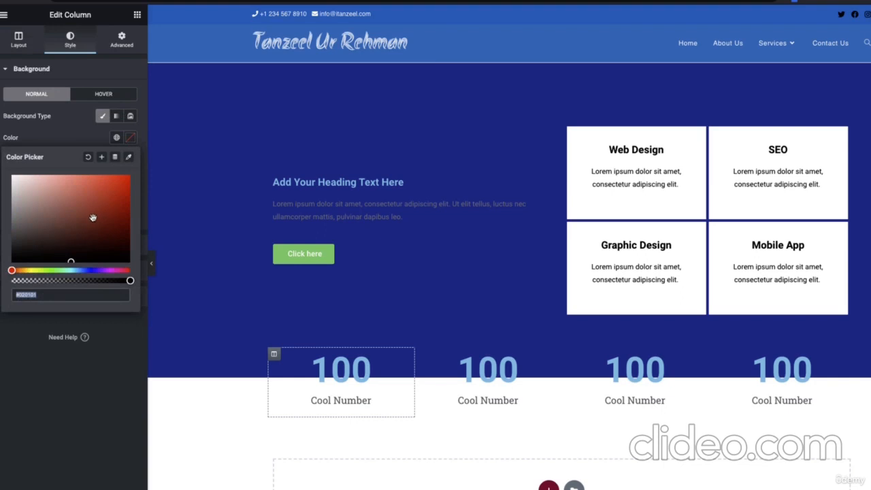
drag(94, 218, 12, 176)
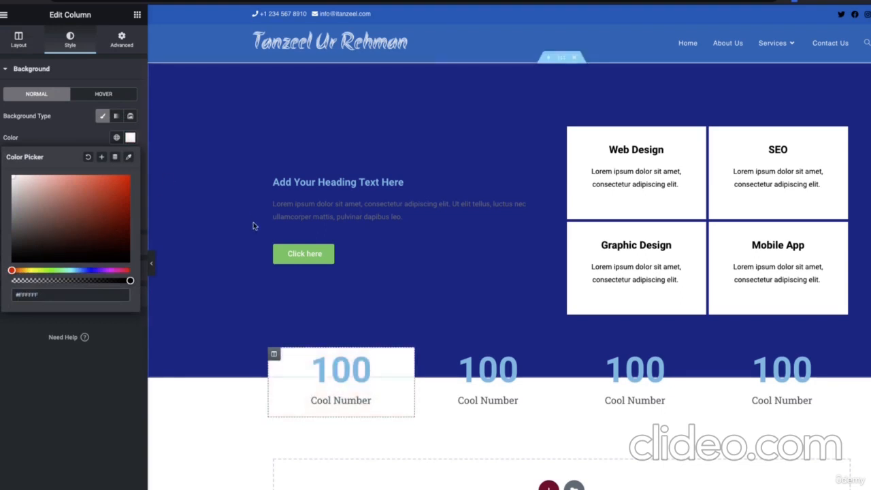
Copy the first counter column, paste its style onto the other three counter columns, and preview the row without the editing controls
right_click(274, 354)
click(402, 417)
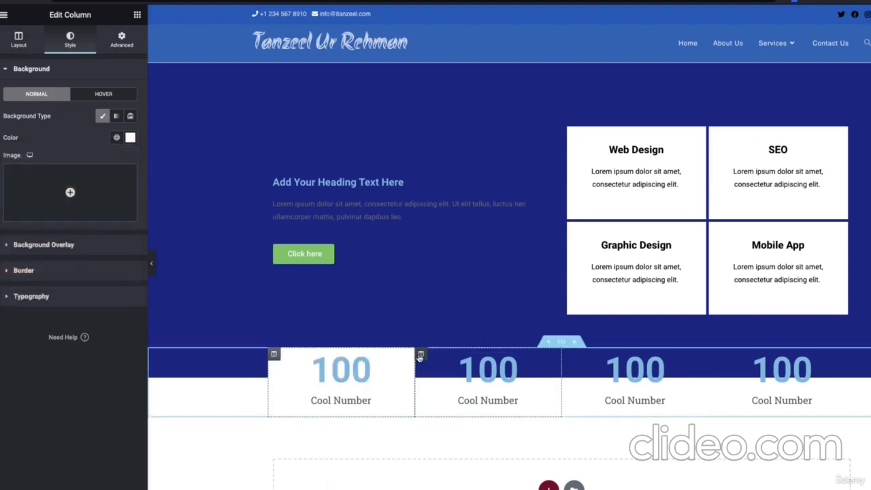
right_click(417, 354)
click(466, 446)
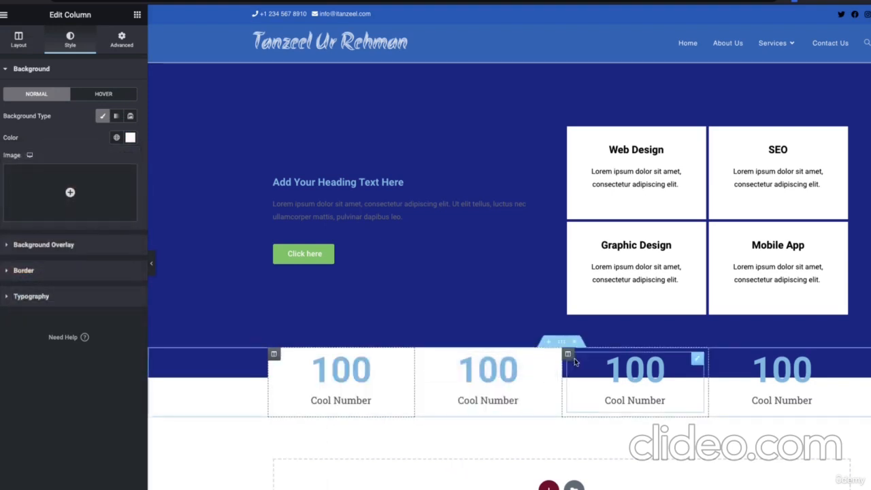
right_click(572, 359)
click(620, 457)
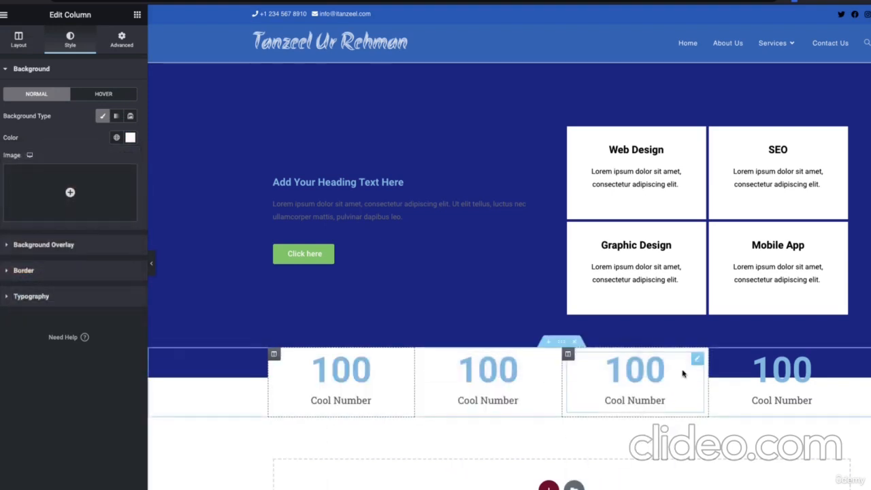
right_click(714, 356)
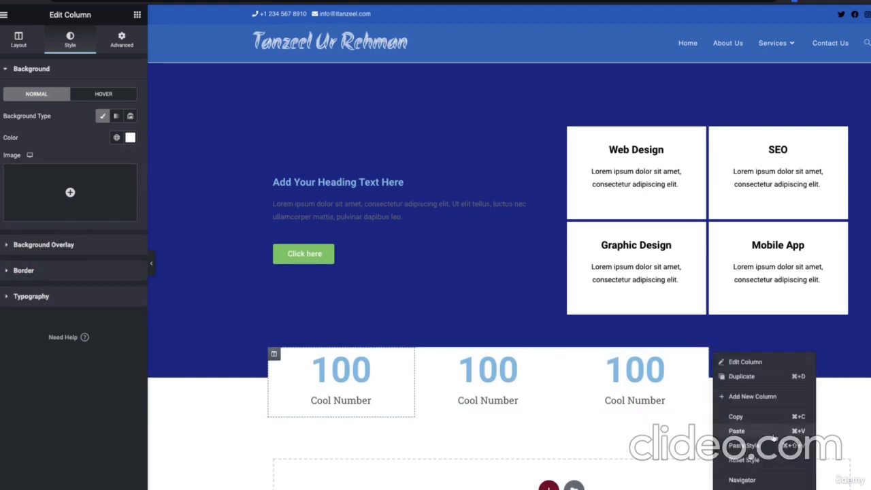
click(780, 445)
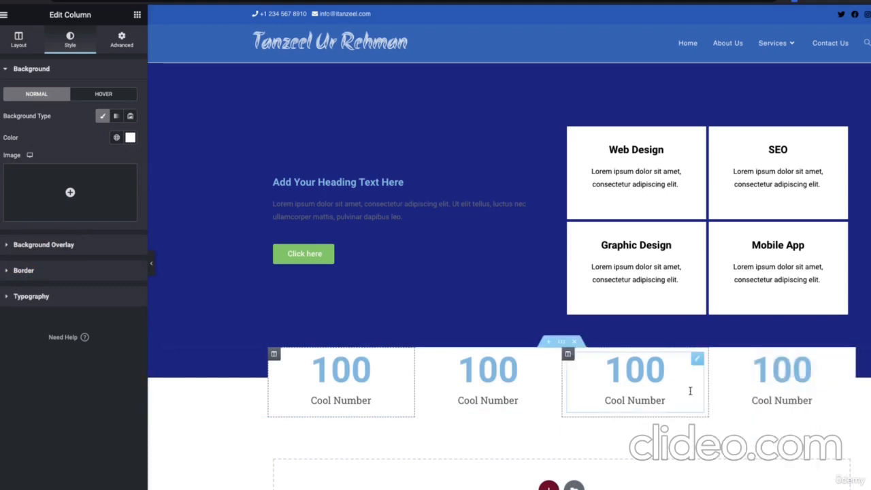
click(151, 263)
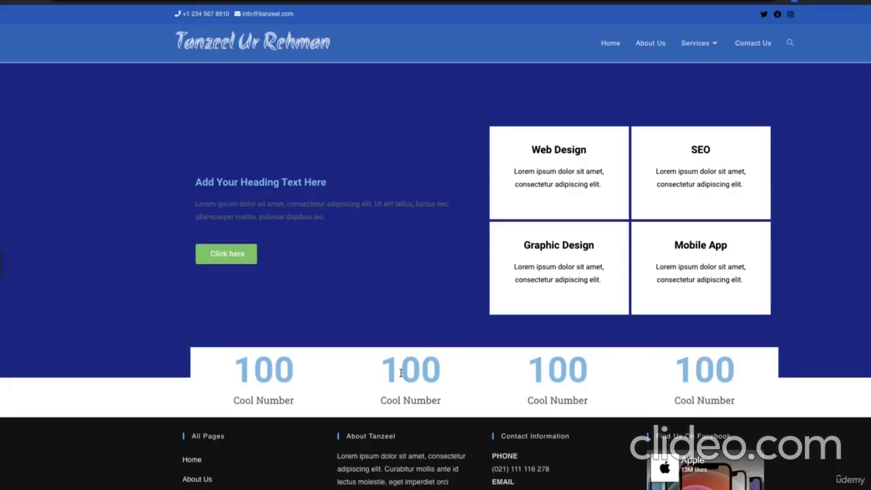
click(2, 271)
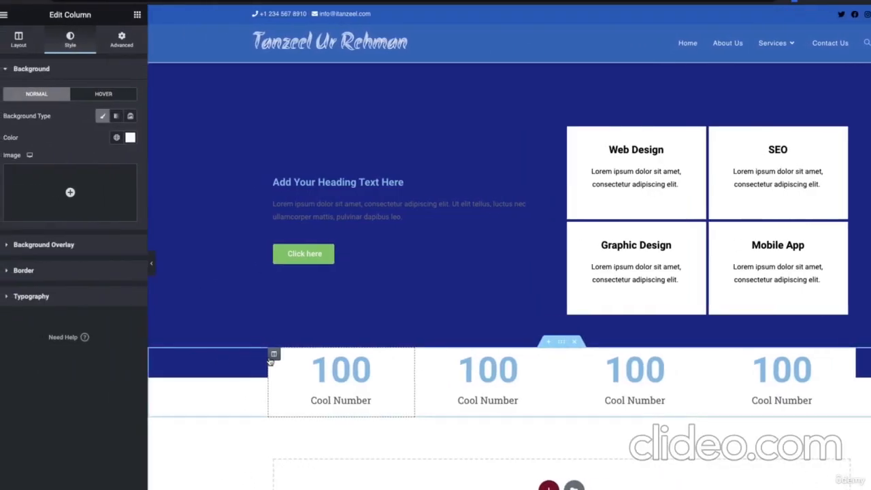
Give the first counter column a solid border with unlinked widths: 4 at the bottom and 0 on the other sides
right_click(274, 353)
click(317, 366)
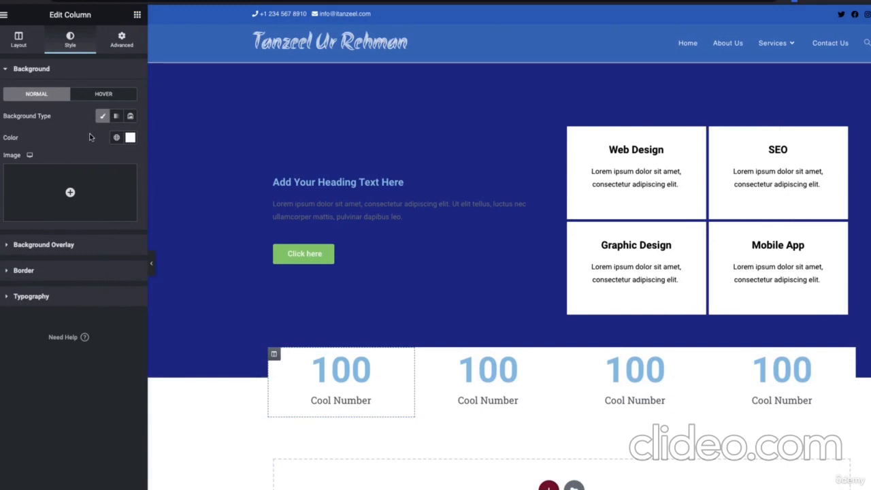
click(34, 271)
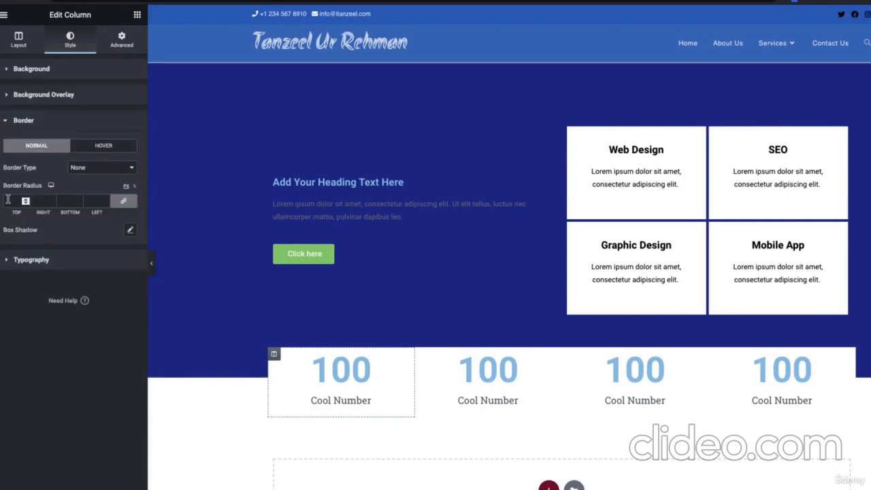
click(102, 167)
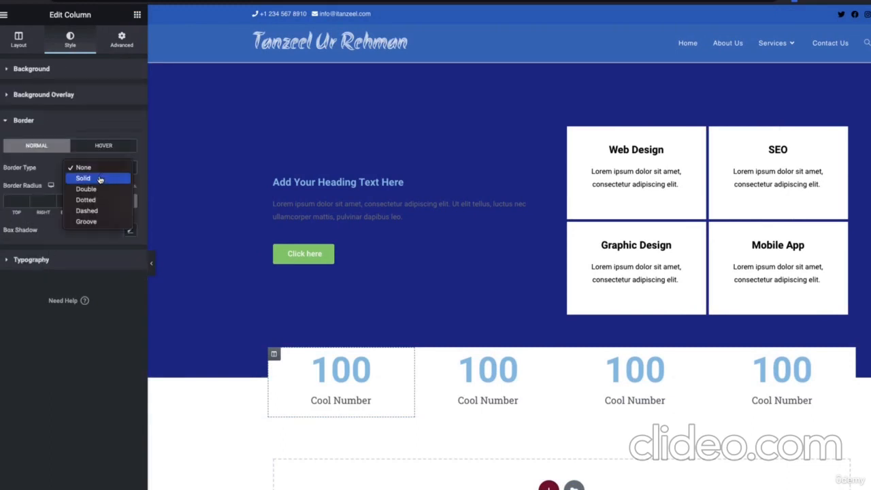
click(88, 179)
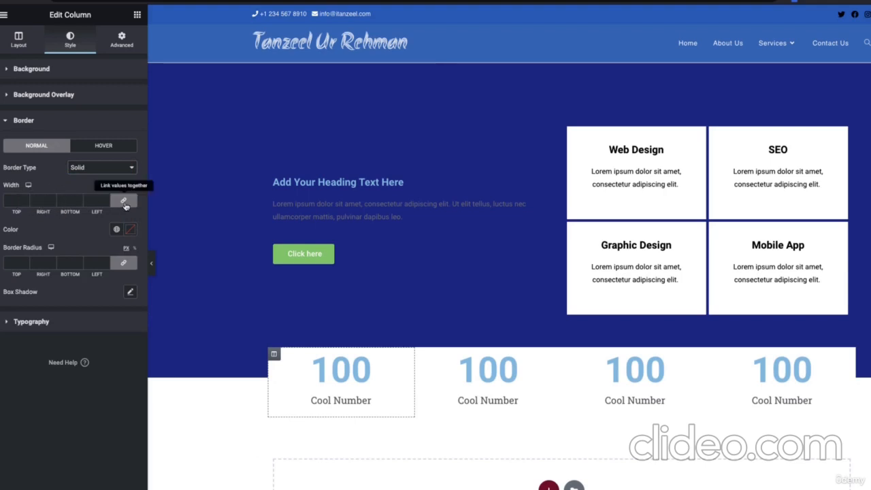
click(124, 203)
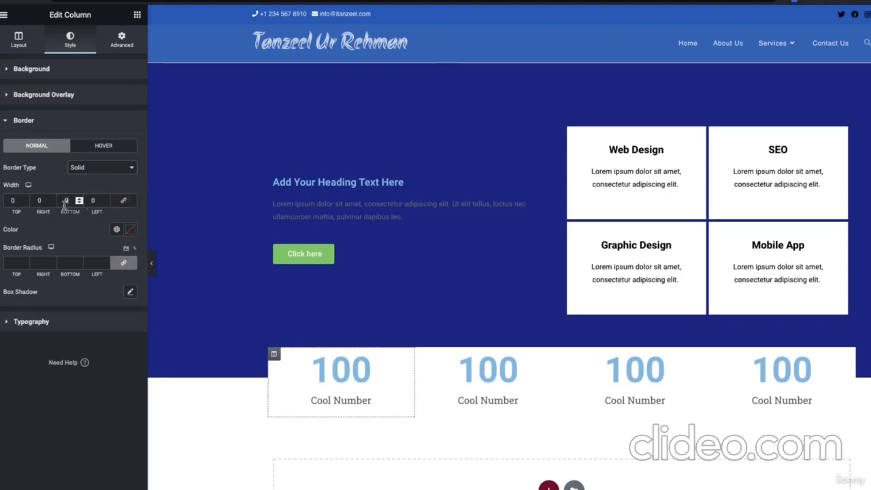
key(Up)
key(Up)
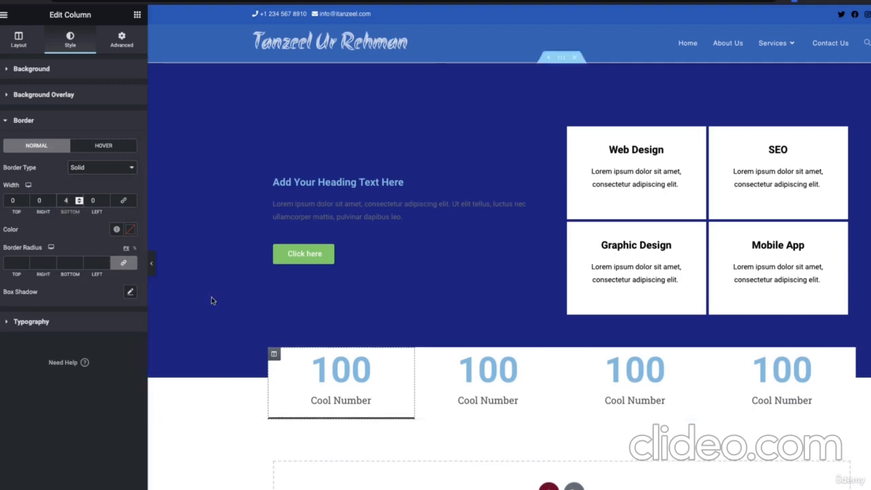
Copy the bordered first counter column, paste its style onto the other three columns, and preview the row without the editing panel
right_click(274, 354)
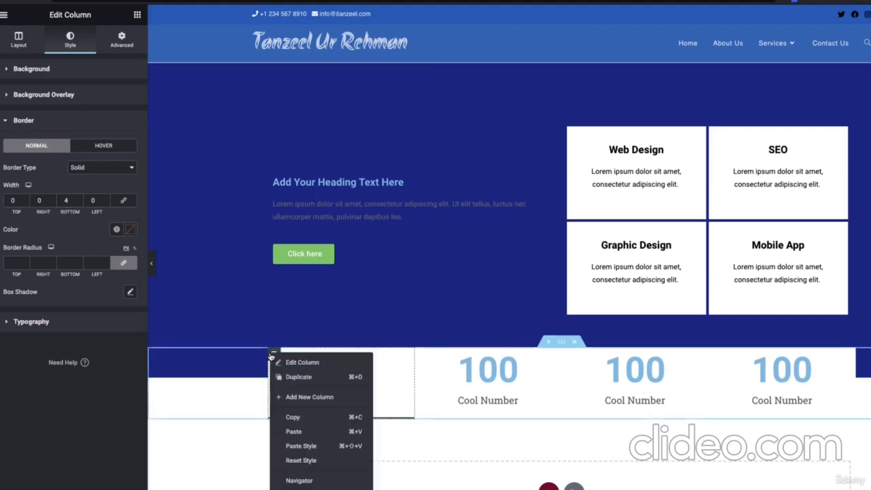
click(294, 417)
right_click(427, 353)
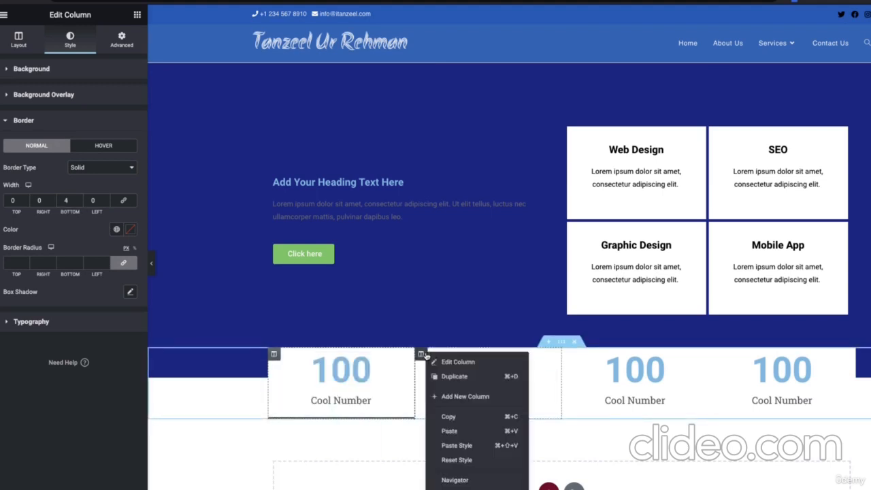
click(468, 444)
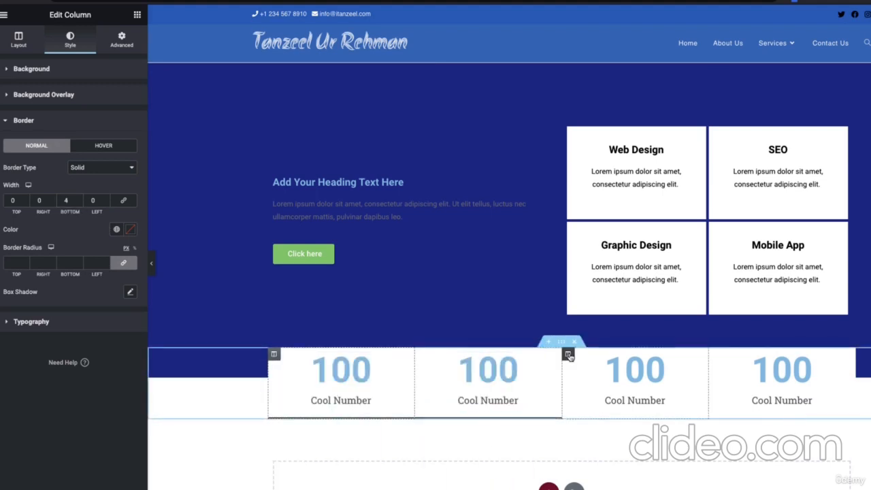
right_click(571, 355)
click(632, 448)
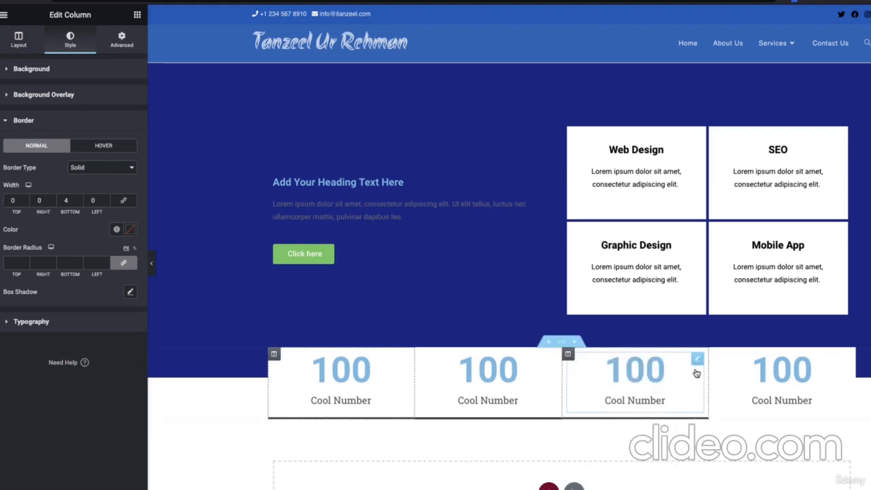
right_click(717, 357)
click(747, 448)
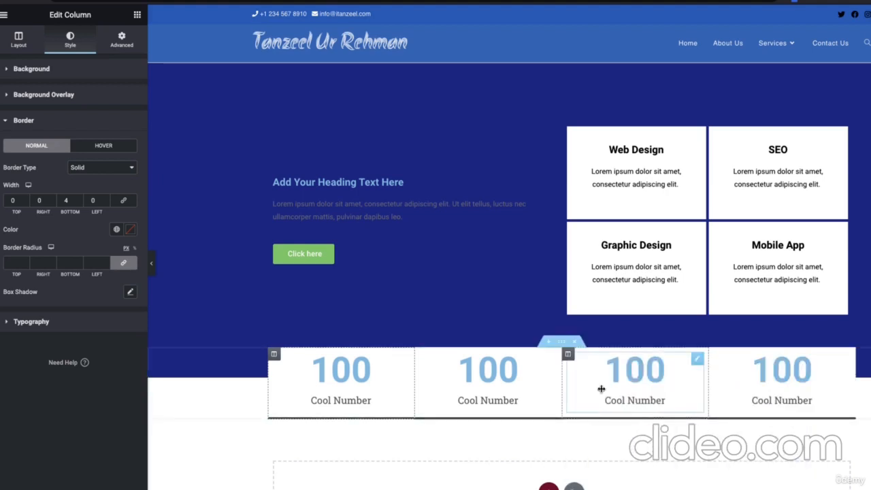
click(152, 266)
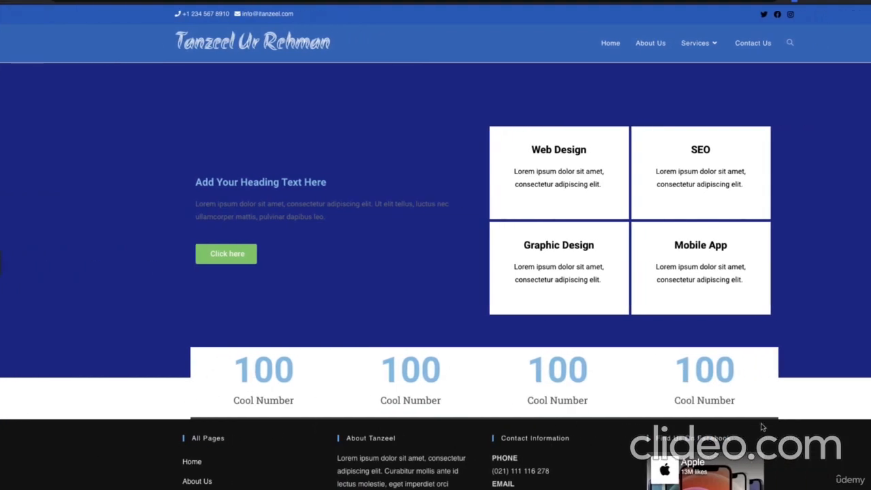
click(2, 266)
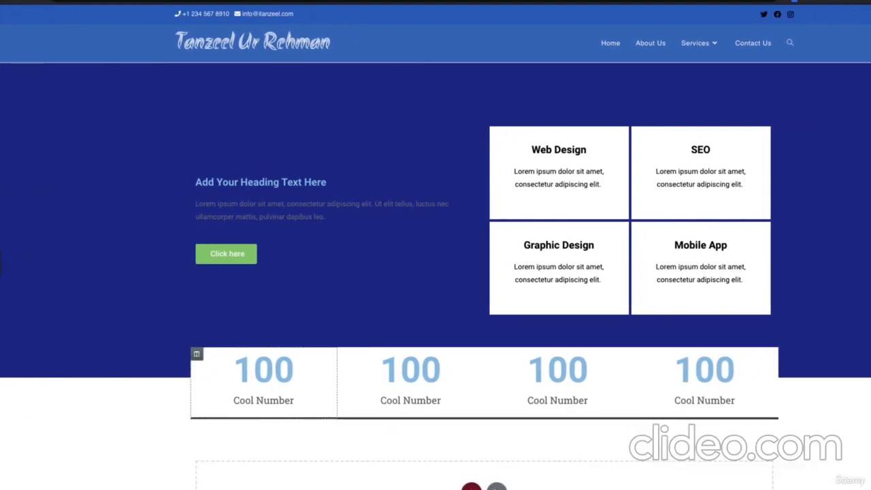
Add a single-column section below the counter row and place a Heading widget with a Text Editor widget beneath it
scroll(548, 485, down, 4)
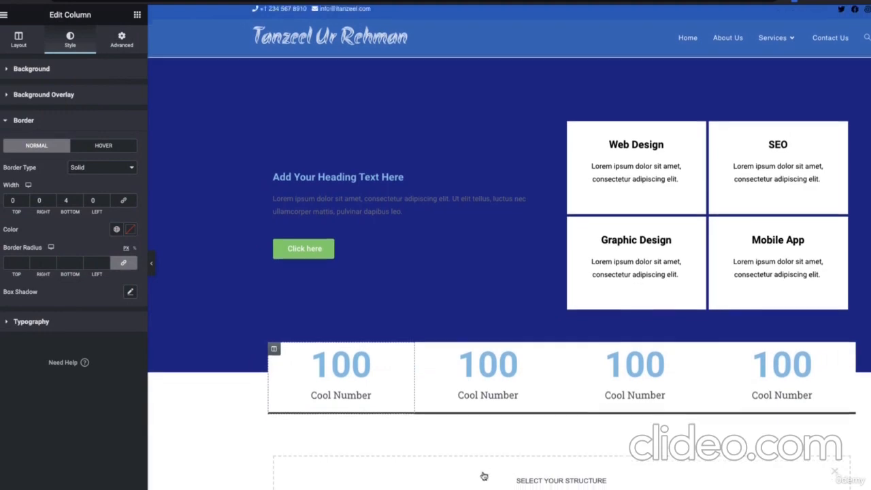
click(408, 276)
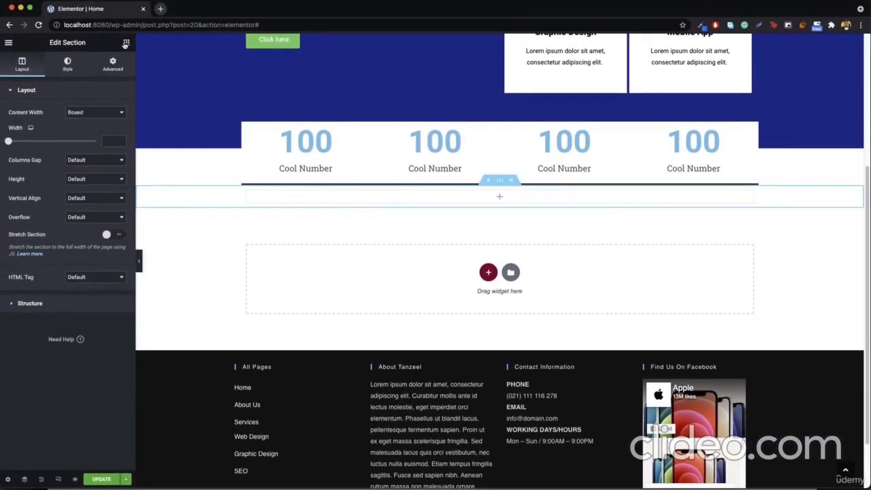
click(126, 44)
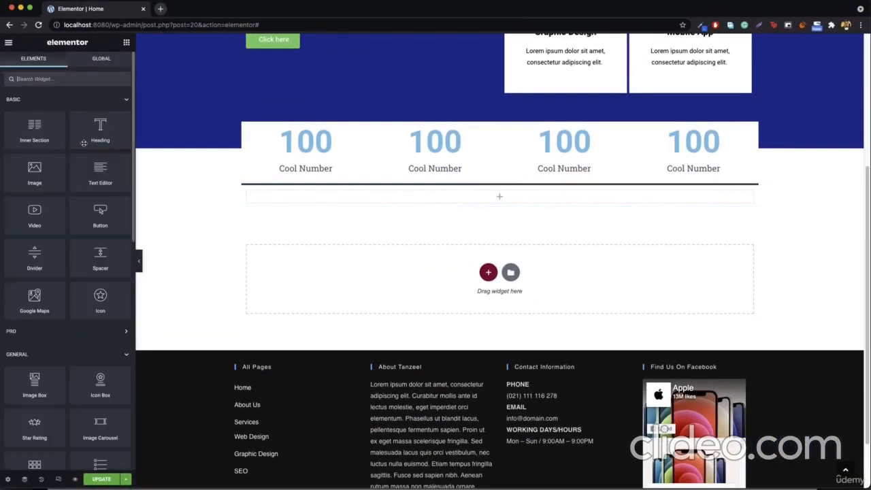
drag(99, 129, 432, 195)
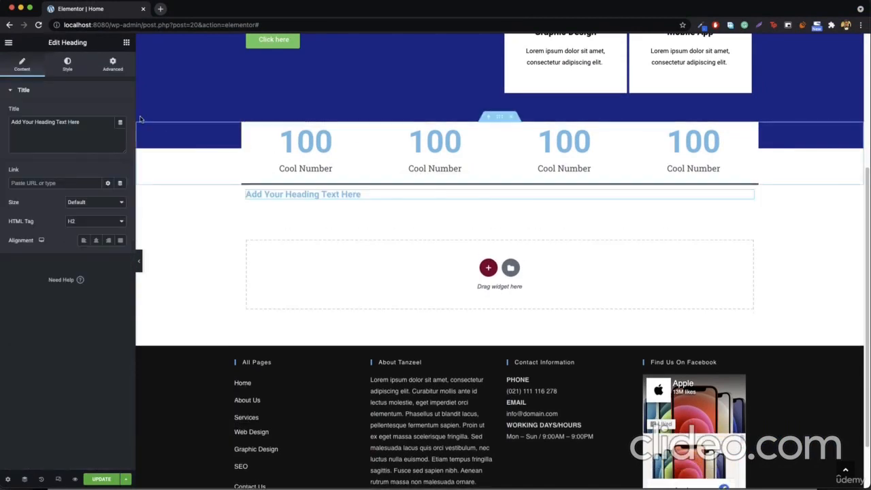
click(126, 43)
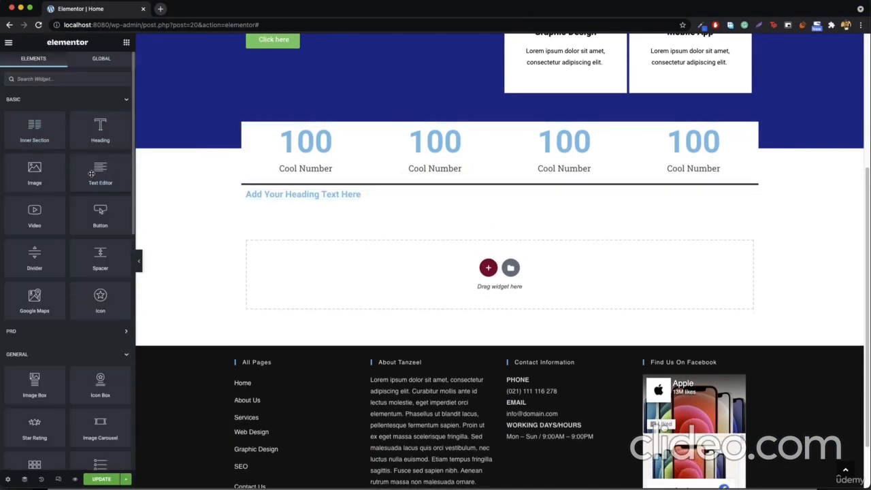
drag(90, 174, 311, 218)
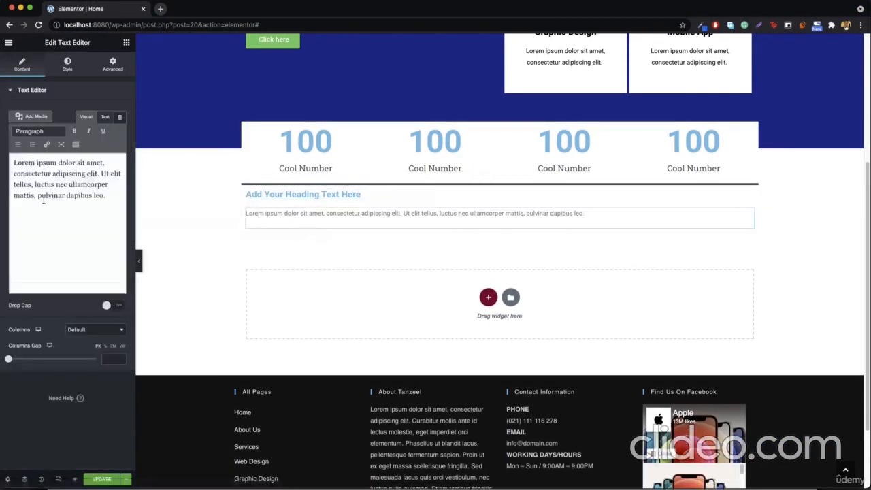
Fill the new text widget with seven copies of its lorem ipsum paragraph and preview the page without the editing panel
key(super+a)
key(super+c)
key(super+v)
key(super+v)
key(super+v)
key(super+v)
key(super+v)
key(super+v)
key(super+v)
scroll(240, 290, up, 3)
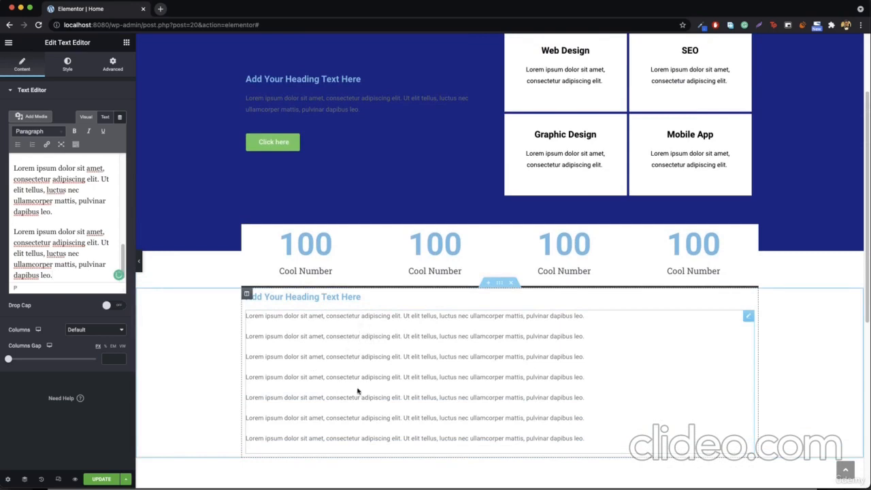
click(139, 261)
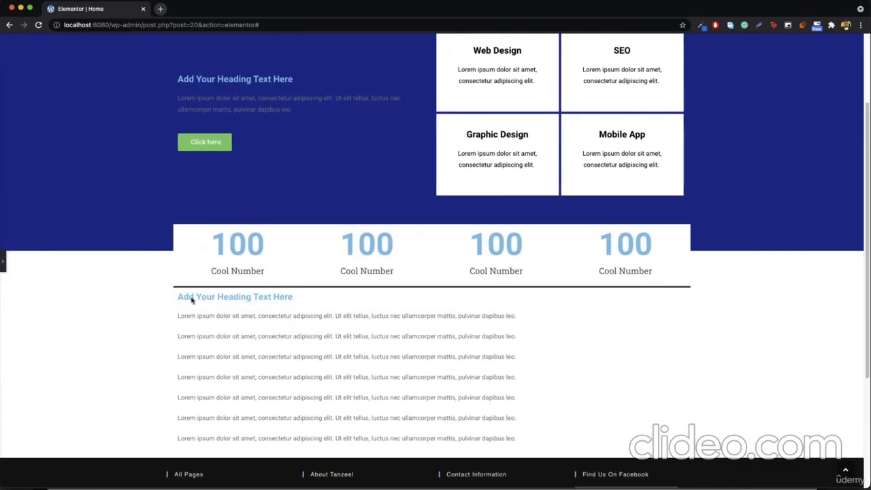
click(3, 264)
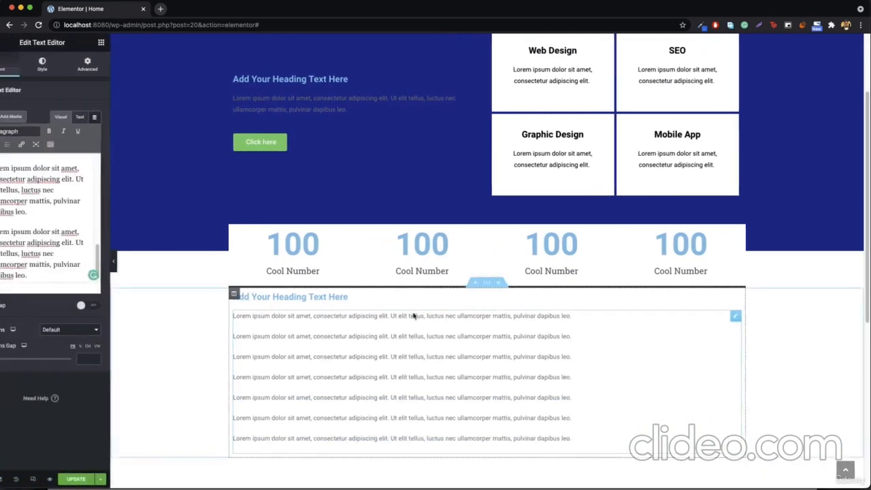
Unlink the margins of the heading and text section and set its top margin to 49 px
right_click(500, 285)
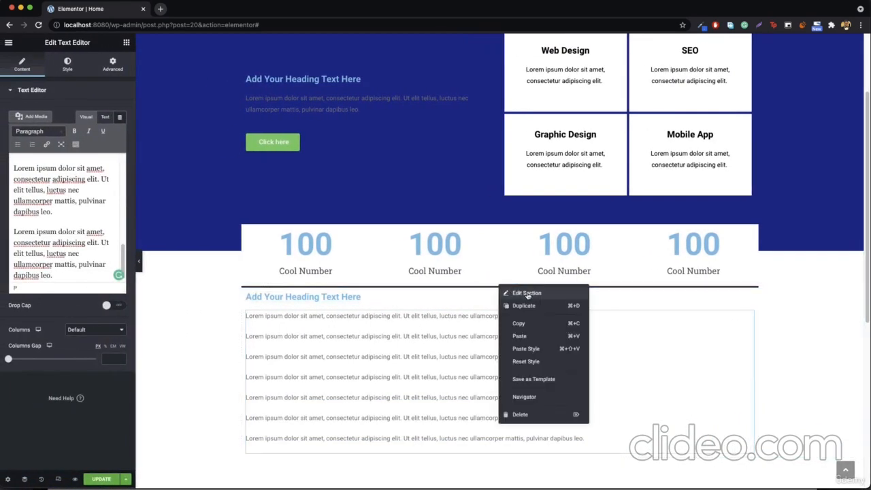
click(514, 293)
click(113, 65)
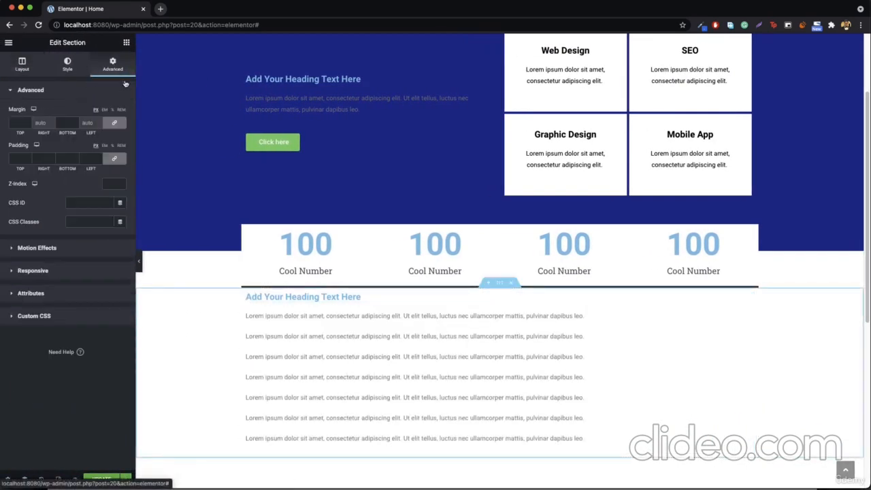
click(114, 124)
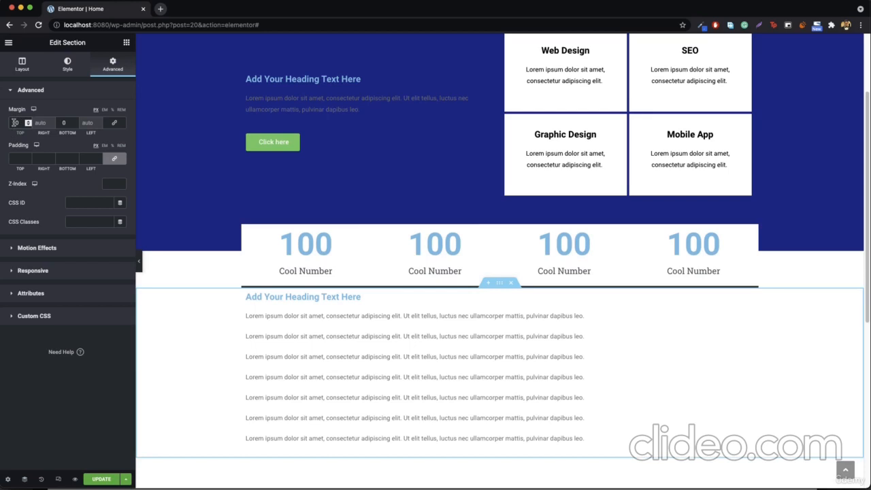
key(Up)
key(Up)
key(Up)
key(Up)
key(Up)
key(Up)
key(Up)
key(Up)
key(Up)
key(Up)
key(Up)
key(Up)
key(Up)
key(Up)
key(Up)
key(Up)
key(Up)
key(Up)
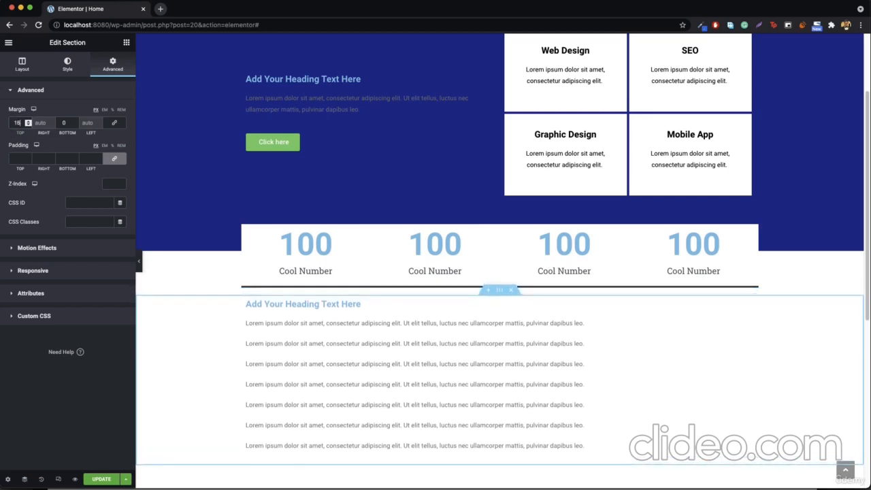
key(Up)
key(Up)
key(Up)
key(Up)
key(Up)
key(Up)
key(Up)
key(Up)
key(Up)
key(Up)
key(Up)
key(Up)
key(Up)
key(Up)
key(Up)
key(Up)
key(Up)
key(Up)
key(Up)
key(Up)
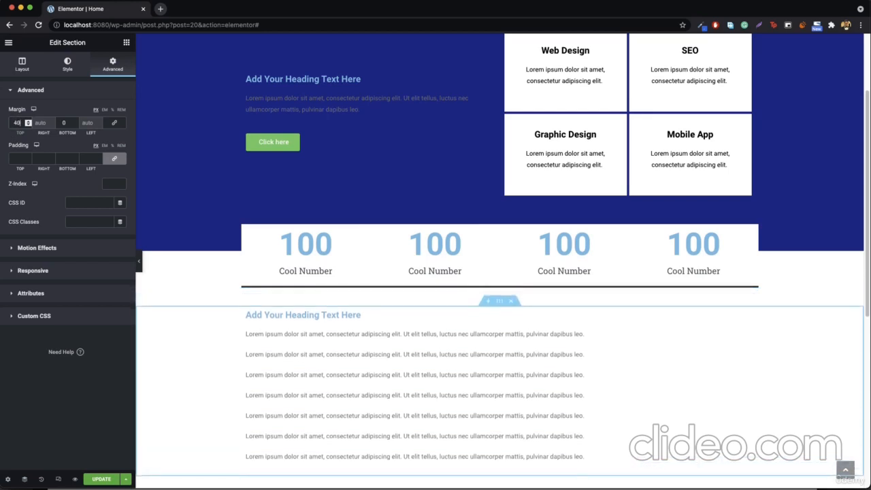
key(Up)
key(Up)
key(Up)
key(Up)
key(Up)
key(Up)
key(Up)
key(Up)
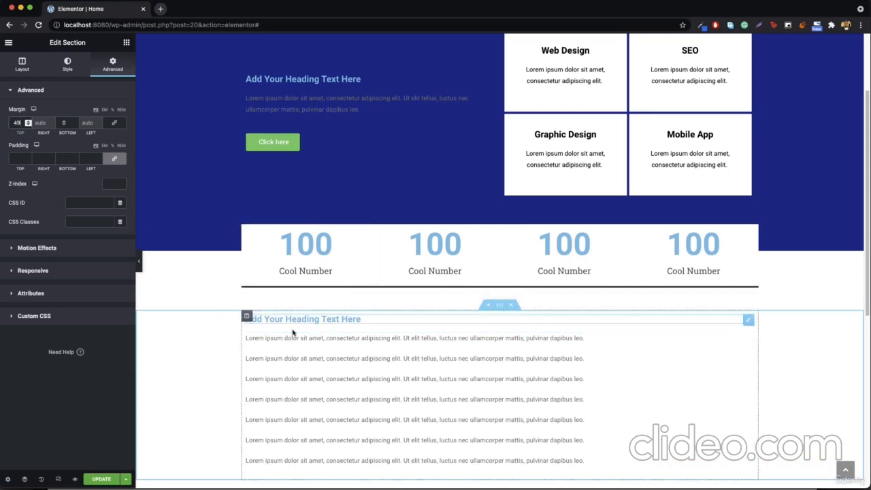
Preview the page without the editing panel and compare it with the mockup's counter row and following sections in Photoshop, clearing the mockup's marquee selection
click(139, 260)
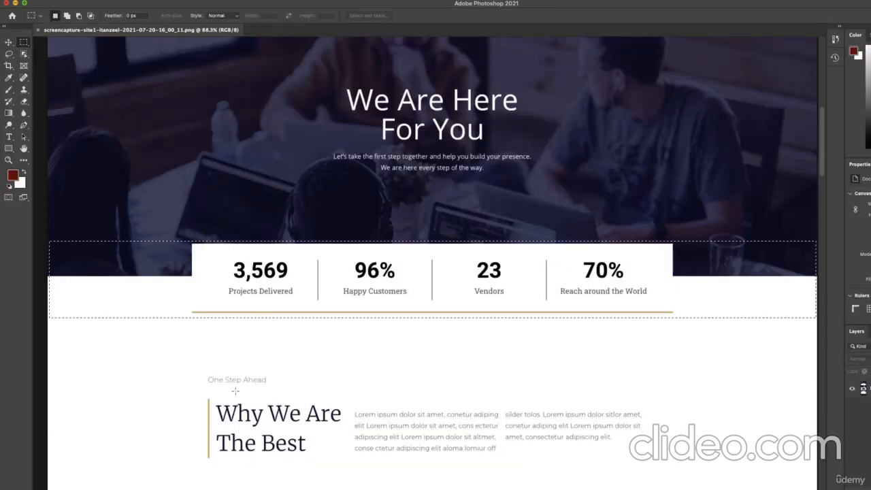
click(297, 353)
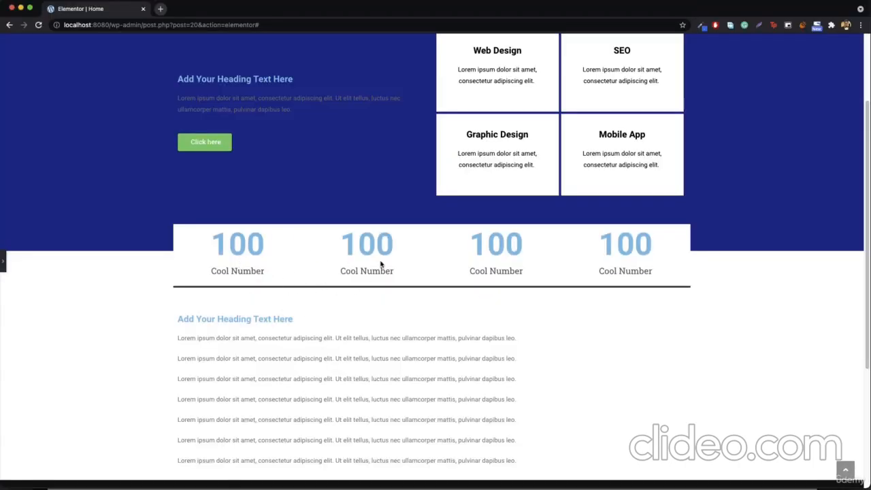
scroll(424, 237, up, 3)
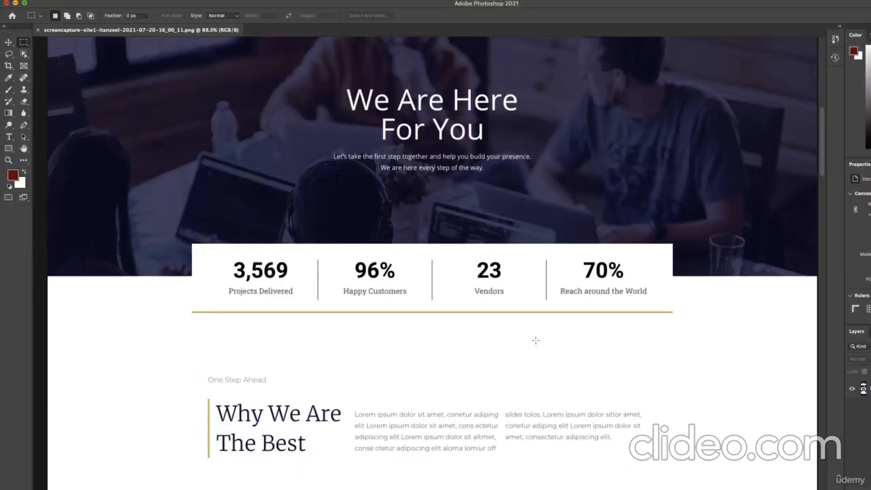
scroll(512, 341, down, 10)
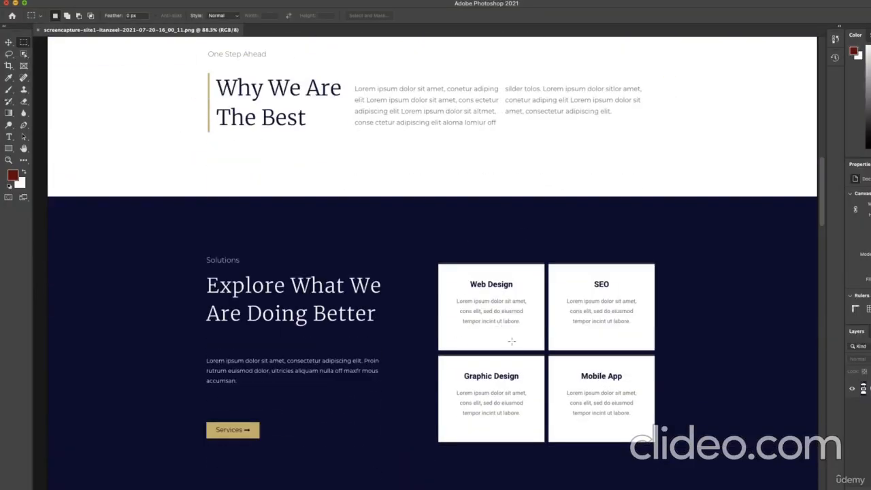